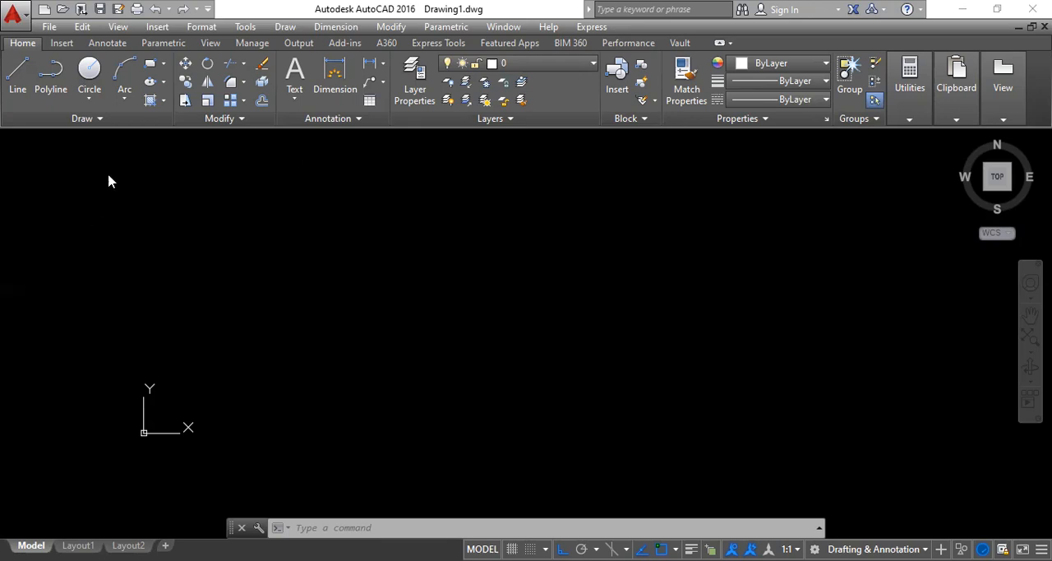
Step: Open the DesignCenter palette
{"action": "left_click", "coordinate": [245, 29]}
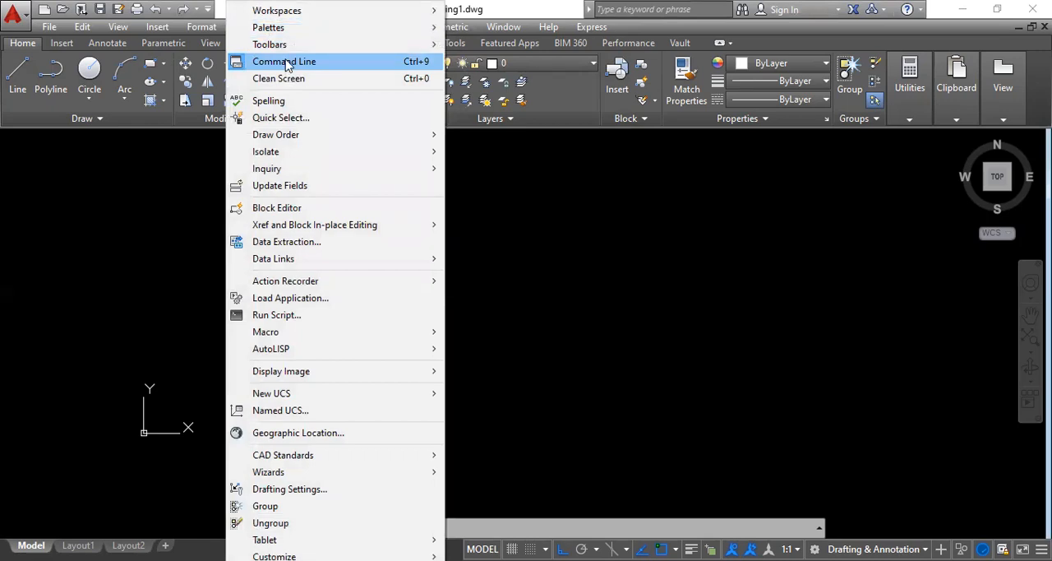
{"action": "mouse_move", "coordinate": [286, 50]}
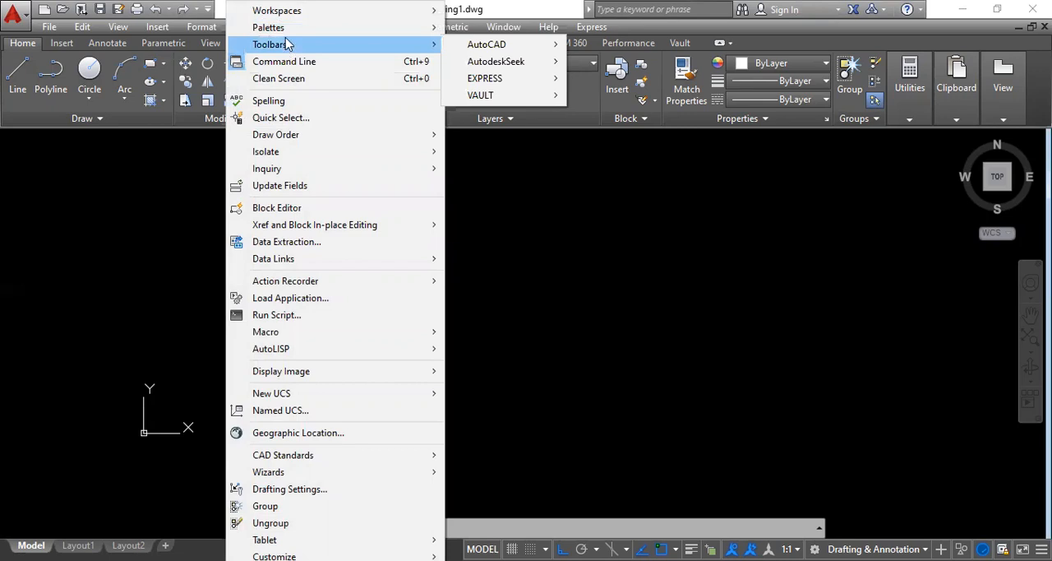
{"action": "mouse_move", "coordinate": [286, 31]}
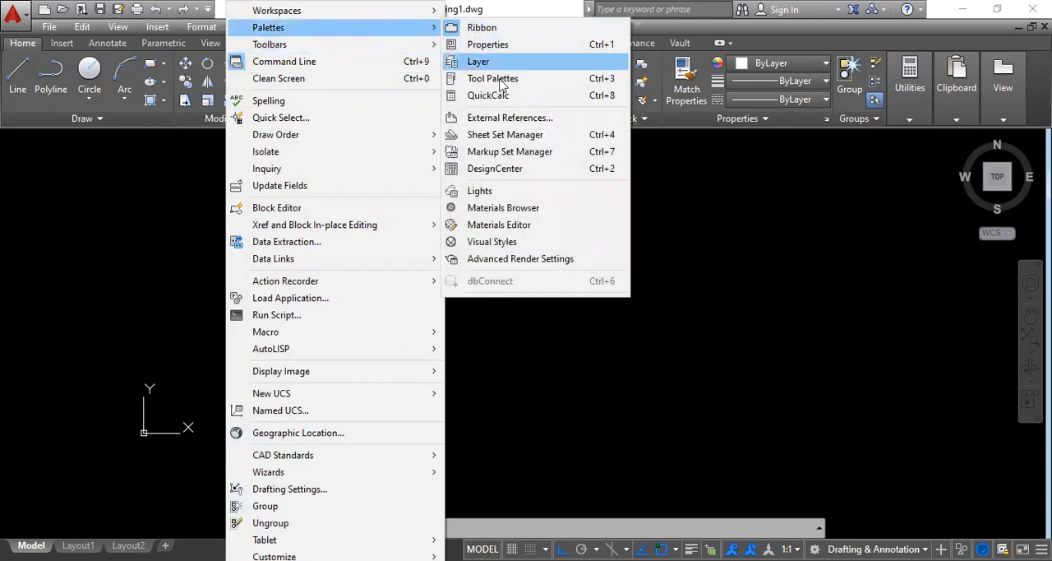
{"action": "left_click", "coordinate": [486, 171]}
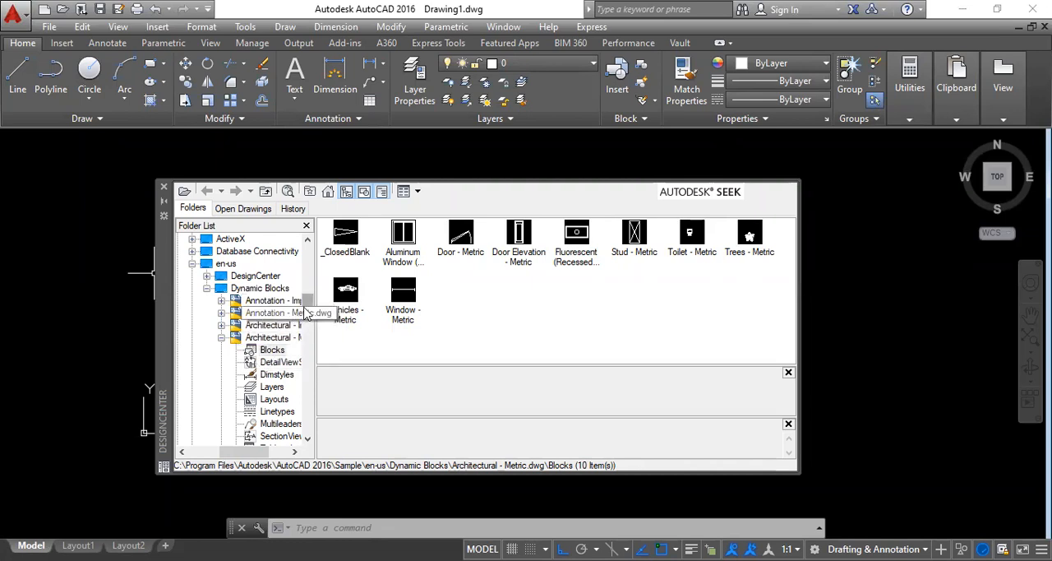
Step: Browse the folder tree through Program Files, Autodesk, AutoCAD 2016, Sample, en-us and Dynamic Blocks to the Blocks of Architectural - Metric.dwg
{"action": "left_click_drag", "start_coordinate": [306, 303], "coordinate": [306, 274]}
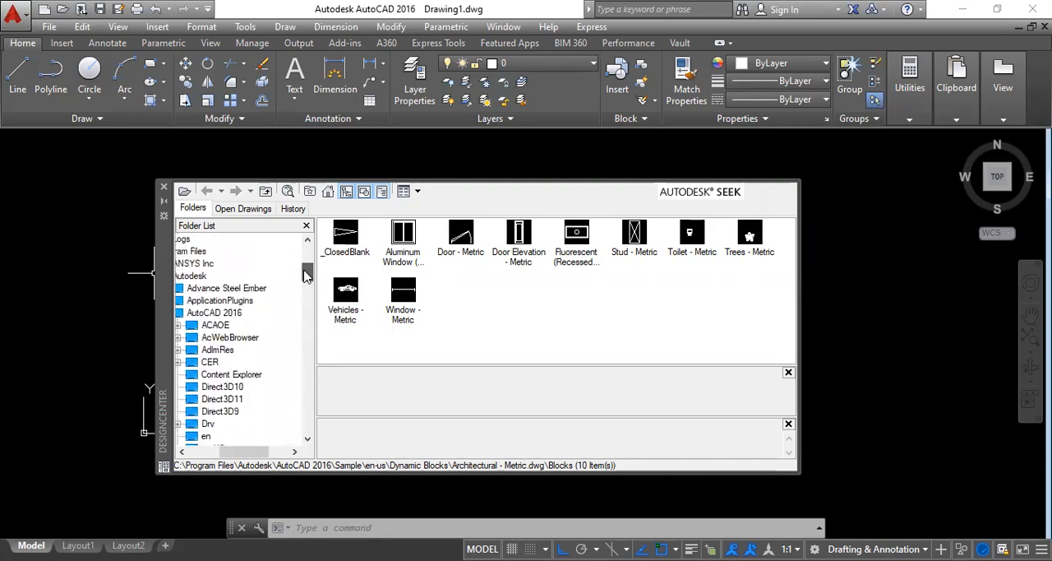
{"action": "left_click_drag", "start_coordinate": [247, 451], "coordinate": [222, 451]}
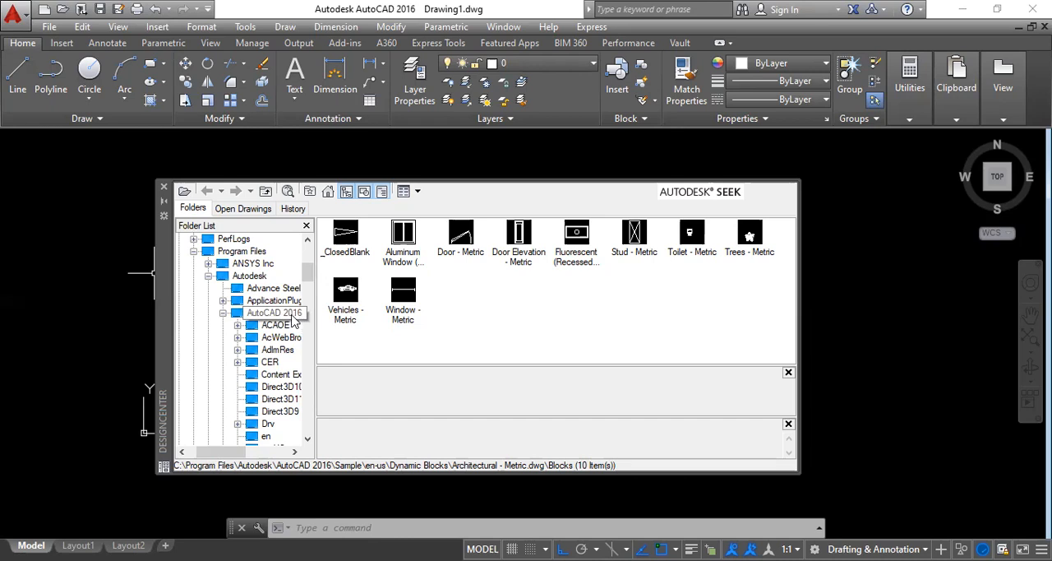
{"action": "left_click", "coordinate": [306, 443]}
{"action": "left_click", "coordinate": [306, 443]}
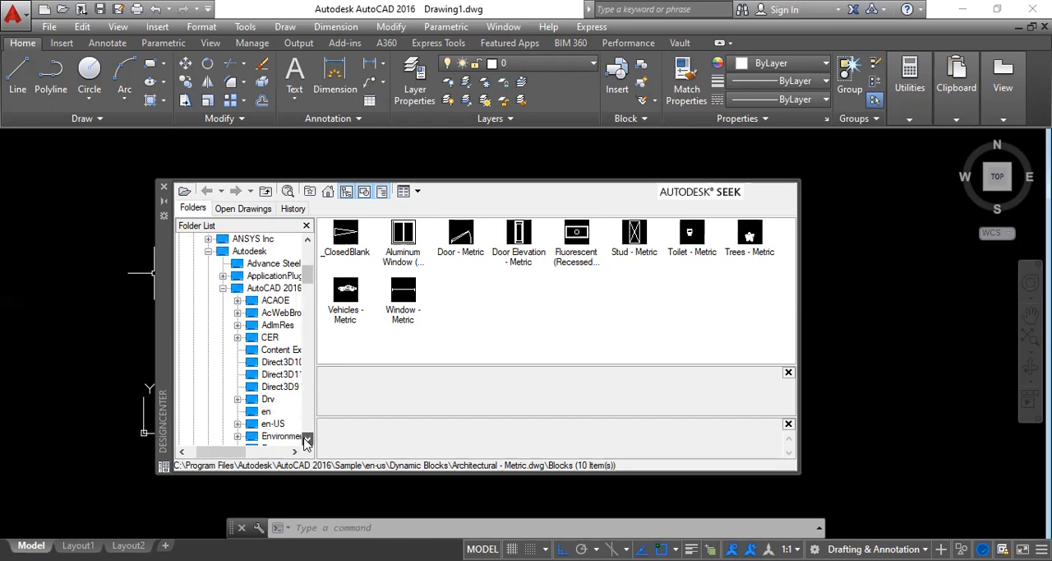
{"action": "double_click", "coordinate": [305, 443]}
{"action": "double_click", "coordinate": [306, 443]}
{"action": "double_click", "coordinate": [306, 443]}
{"action": "double_click", "coordinate": [306, 443]}
{"action": "left_click", "coordinate": [306, 443]}
{"action": "left_click", "coordinate": [306, 442]}
{"action": "left_click", "coordinate": [307, 442]}
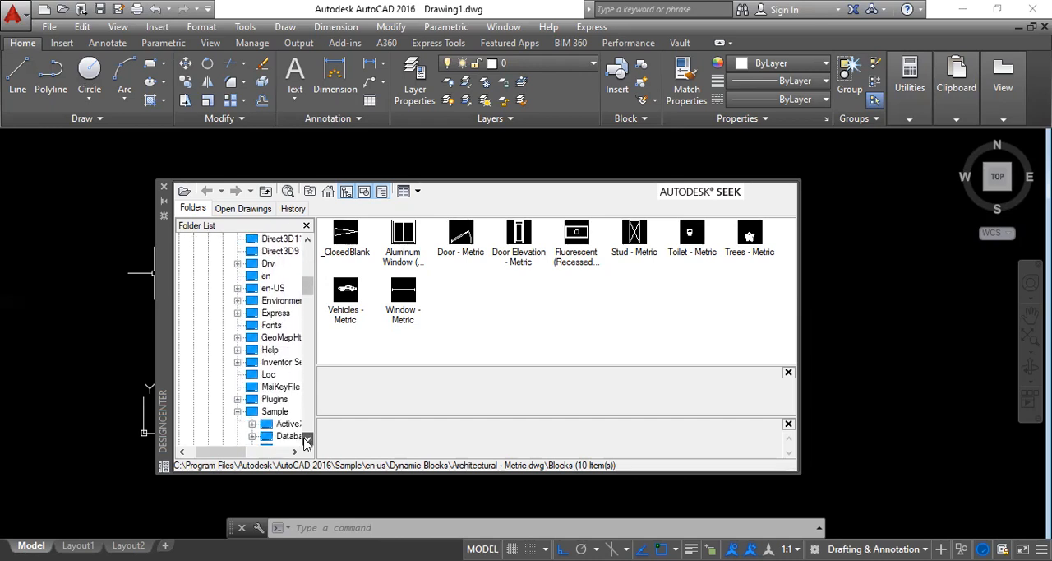
{"action": "scroll", "coordinate": [307, 442], "scroll_direction": "down", "scroll_amount": 2}
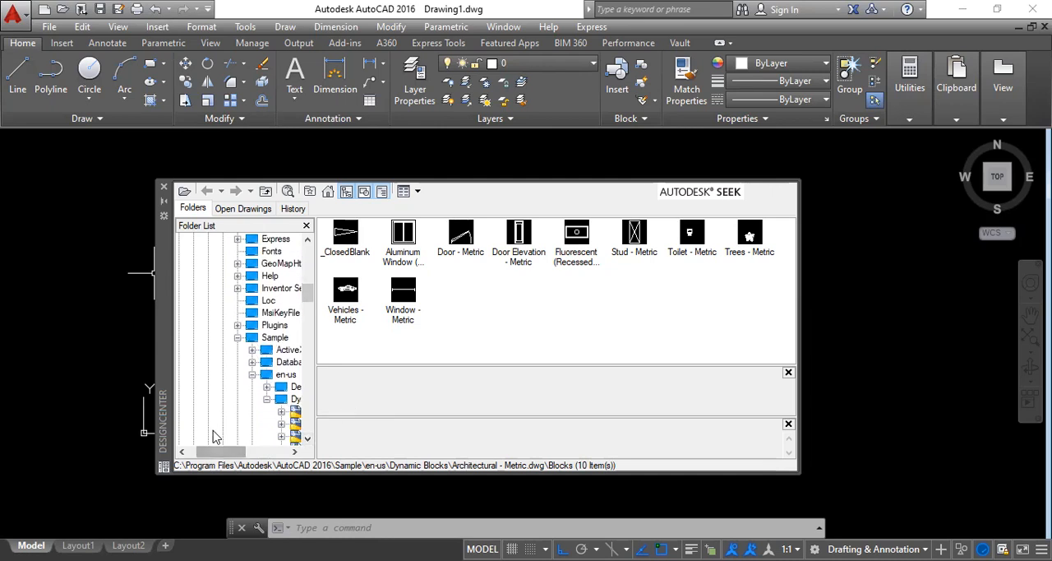
{"action": "left_click_drag", "start_coordinate": [216, 451], "coordinate": [237, 451]}
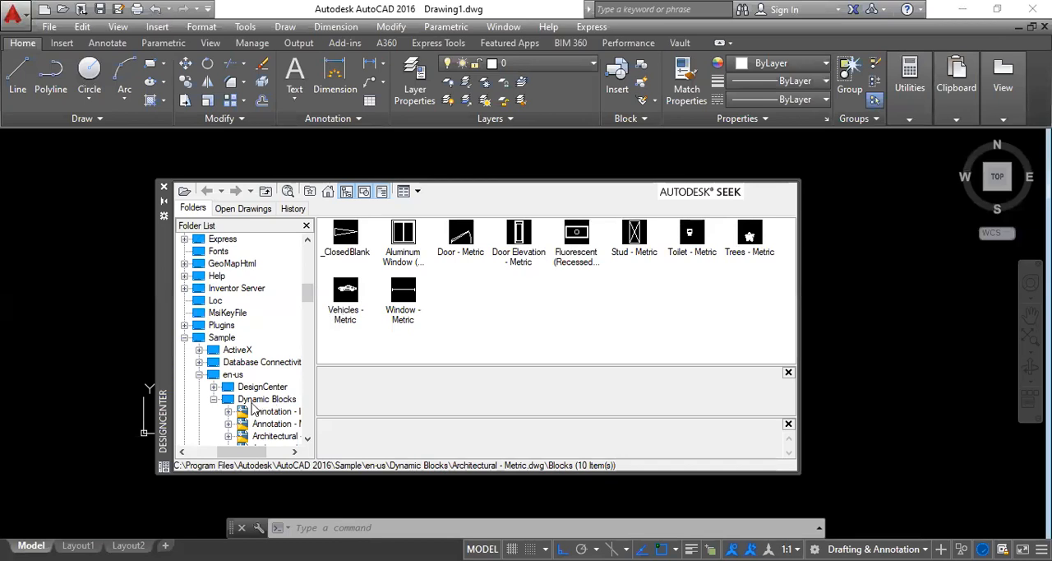
{"action": "left_click_drag", "start_coordinate": [306, 293], "coordinate": [306, 306]}
{"action": "left_click_drag", "start_coordinate": [240, 450], "coordinate": [254, 434]}
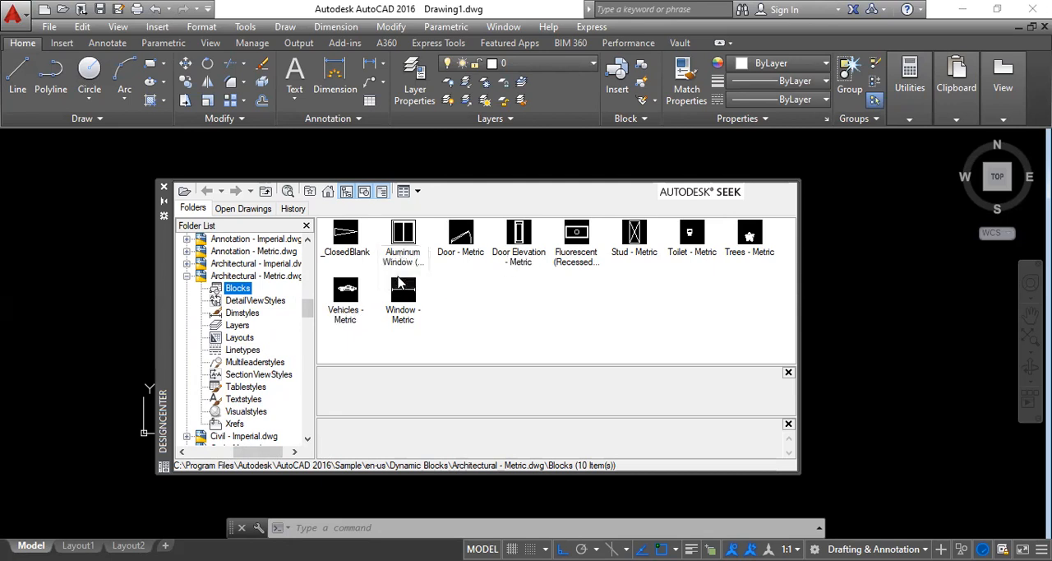
Step: Insert the Vehicles - Metric block with Explode turned off and place it in the empty drawing area
{"action": "left_click", "coordinate": [346, 302]}
{"action": "double_click", "coordinate": [347, 303]}
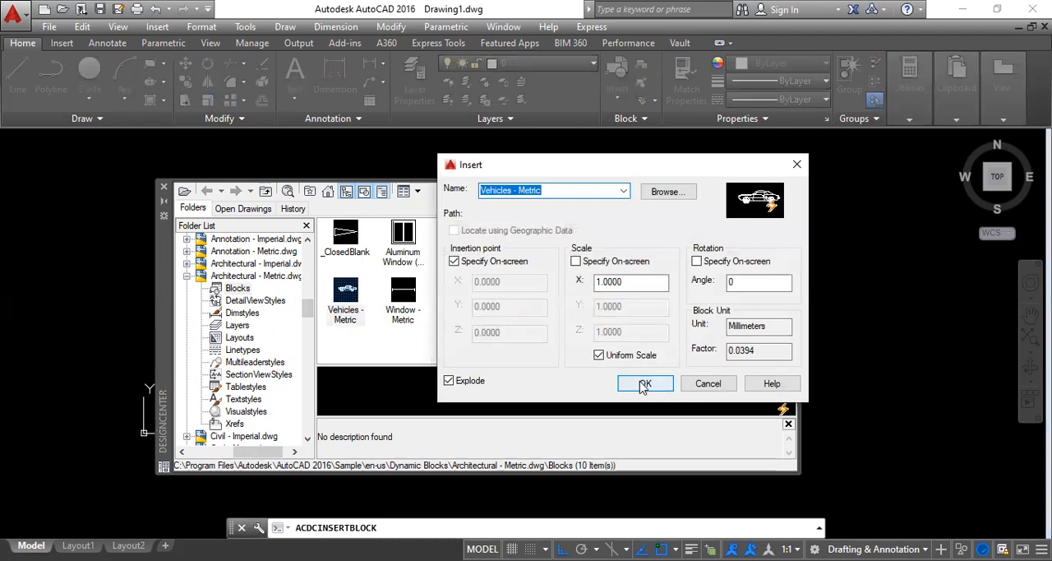
{"action": "left_click", "coordinate": [450, 382]}
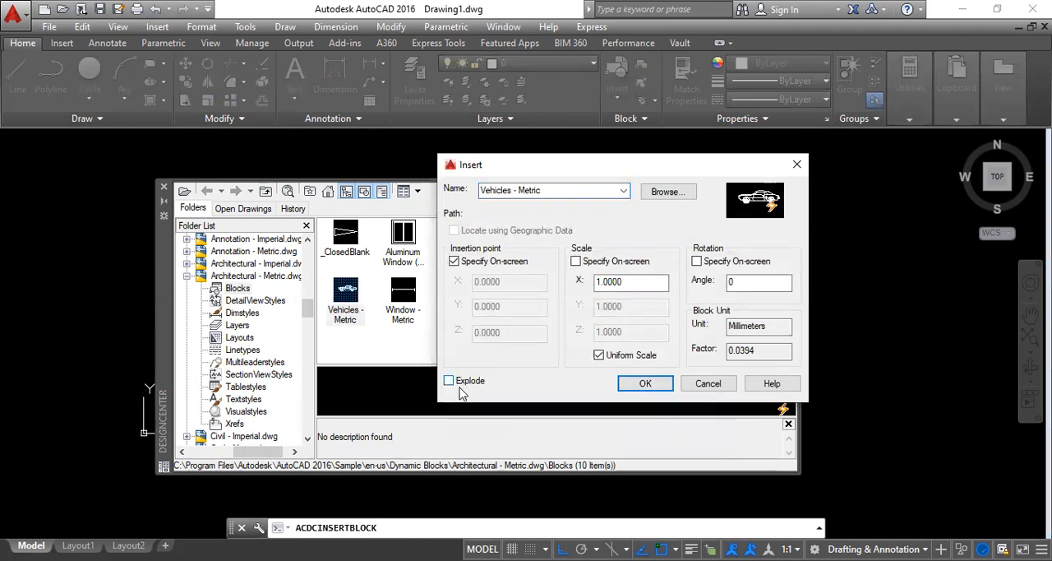
{"action": "left_click", "coordinate": [640, 385]}
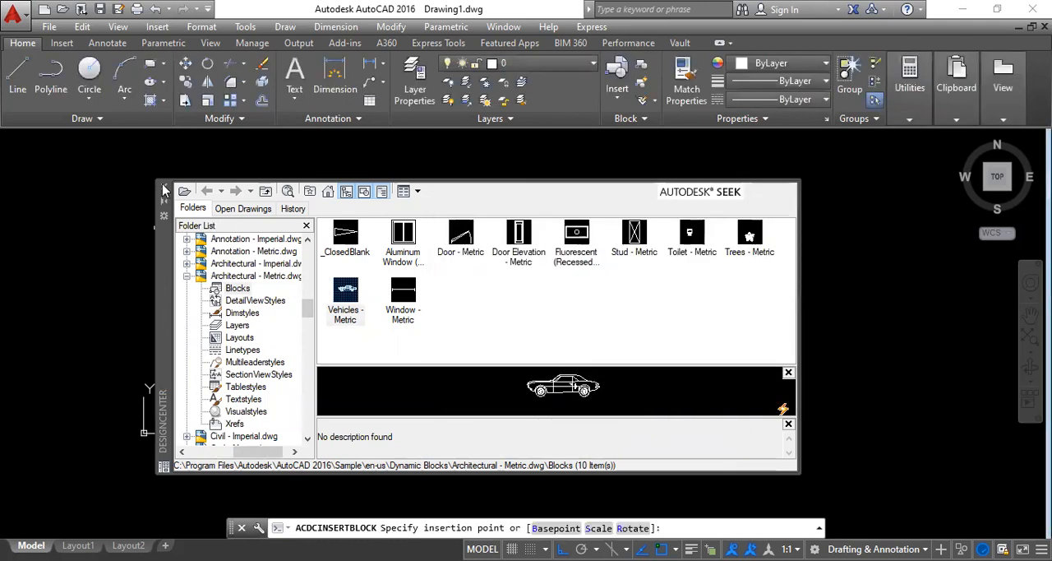
{"action": "left_click", "coordinate": [326, 338]}
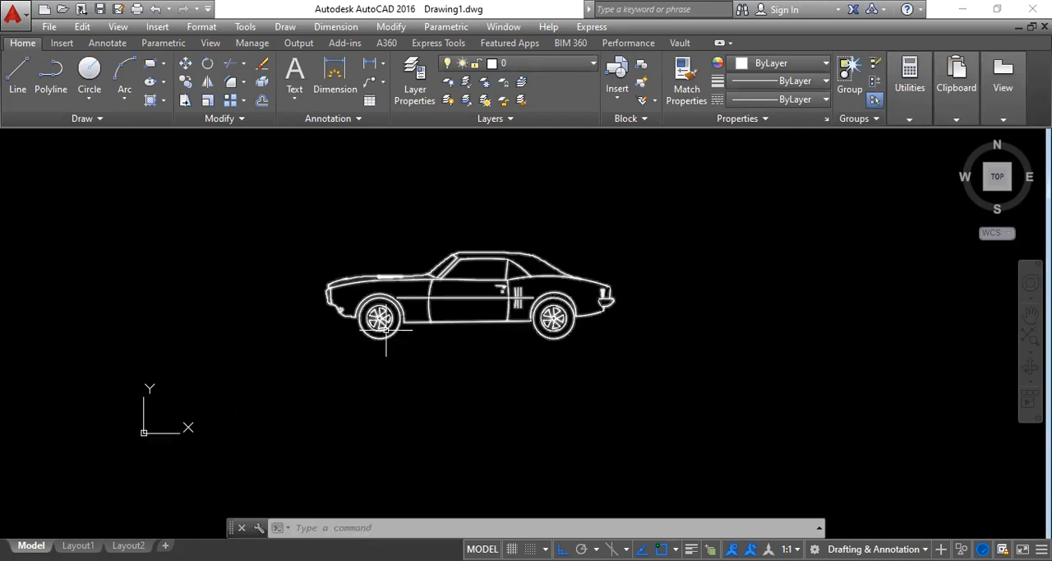
{"action": "middle_click_drag", "start_coordinate": [469, 308], "coordinate": [329, 318]}
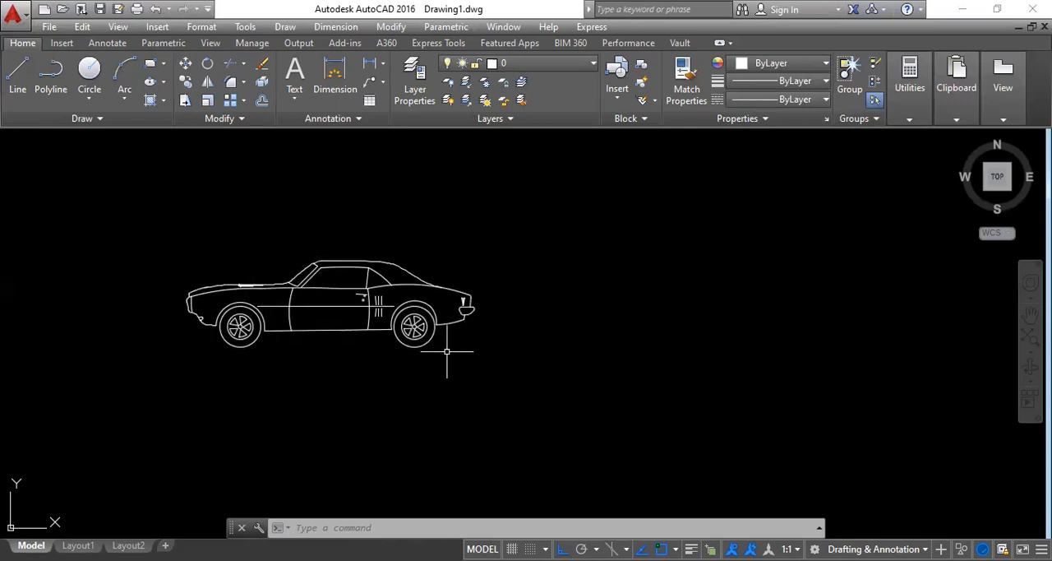
{"action": "right_click", "coordinate": [526, 287]}
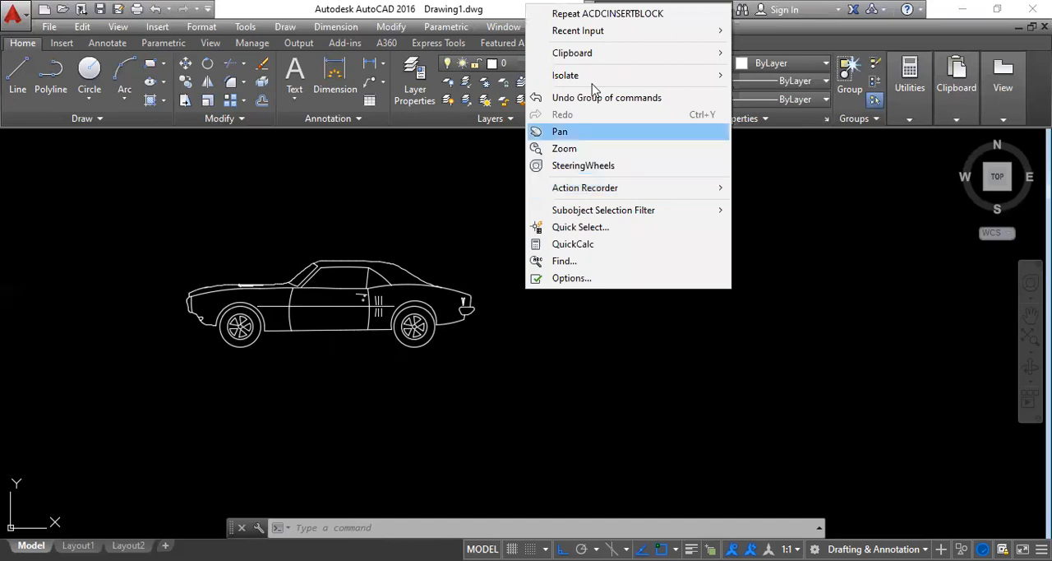
{"action": "left_click", "coordinate": [574, 16]}
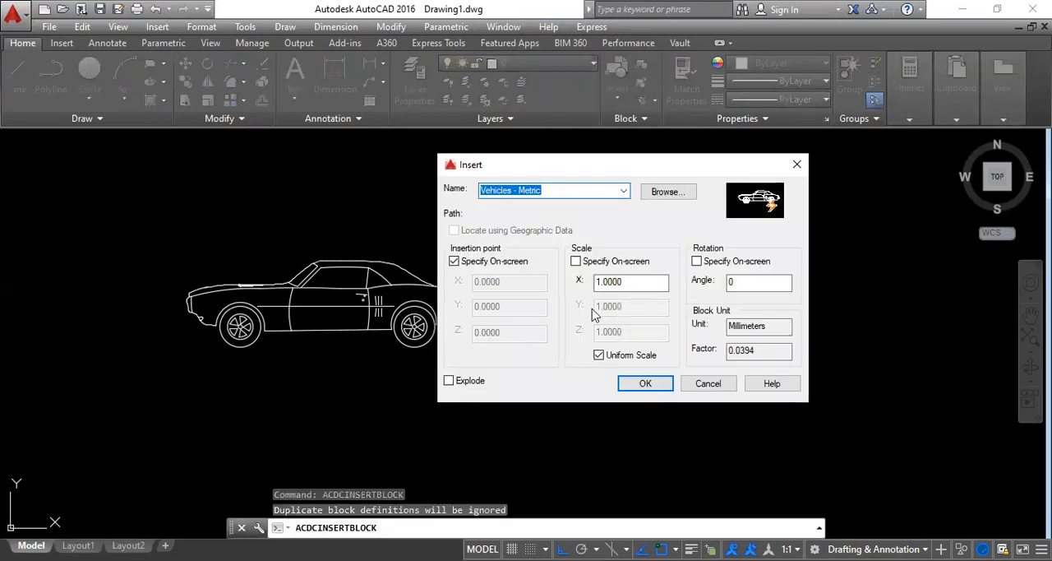
{"action": "key", "text": "Escape"}
{"action": "key", "text": "Escape"}
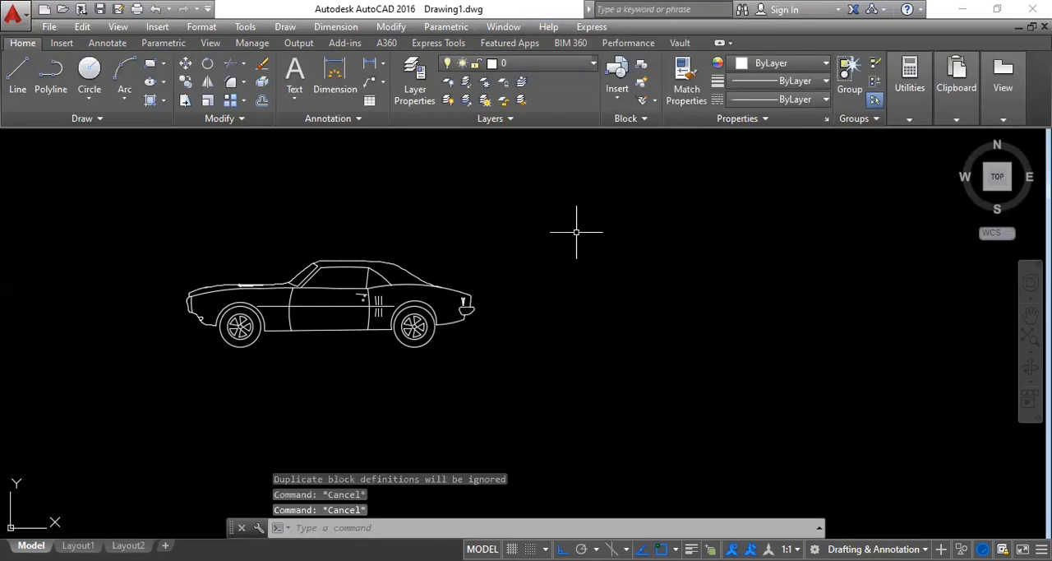
Step: Reopen DesignCenter with ADCENTER and insert the Trees - Metric block beside the rear of the car
{"action": "type", "text": "adce"}
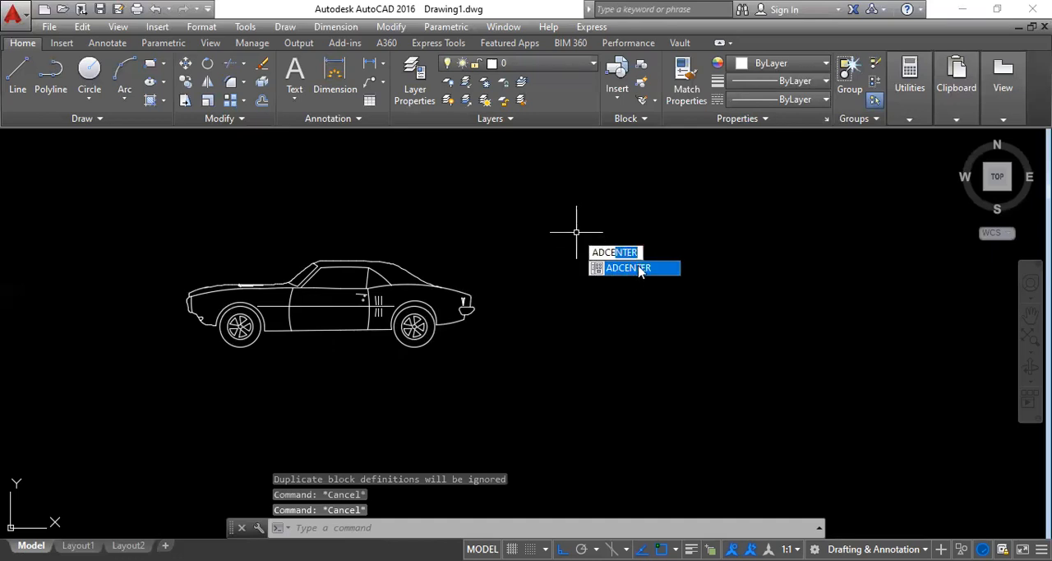
{"action": "left_click", "coordinate": [639, 269]}
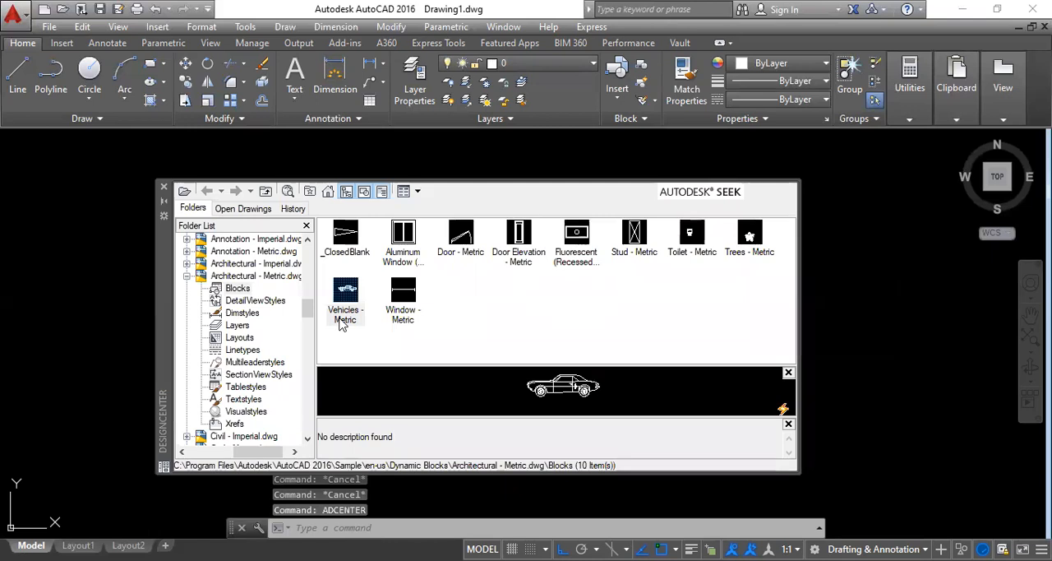
{"action": "left_click", "coordinate": [748, 237]}
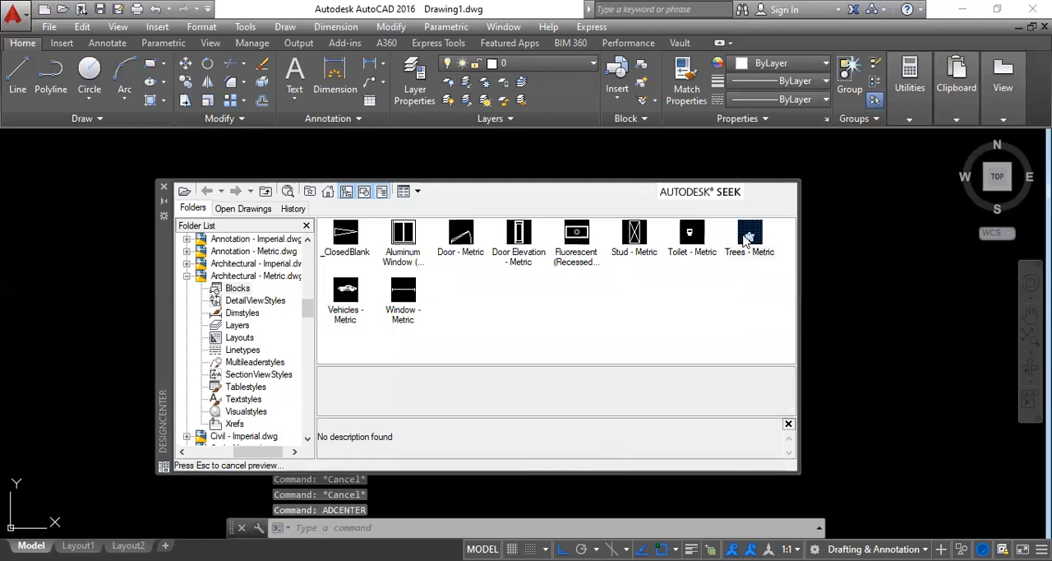
{"action": "double_click", "coordinate": [748, 237]}
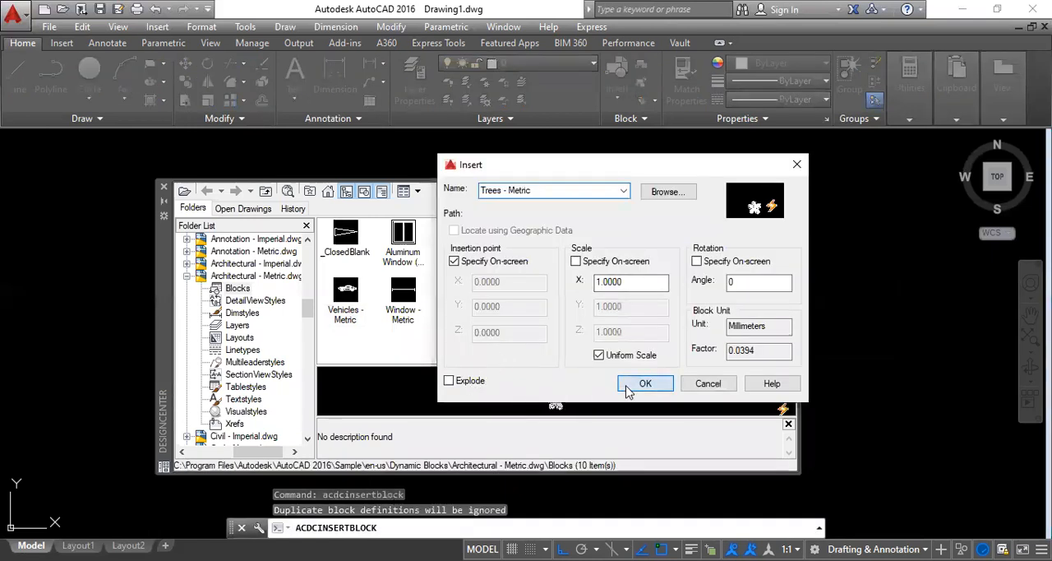
{"action": "left_click", "coordinate": [626, 391]}
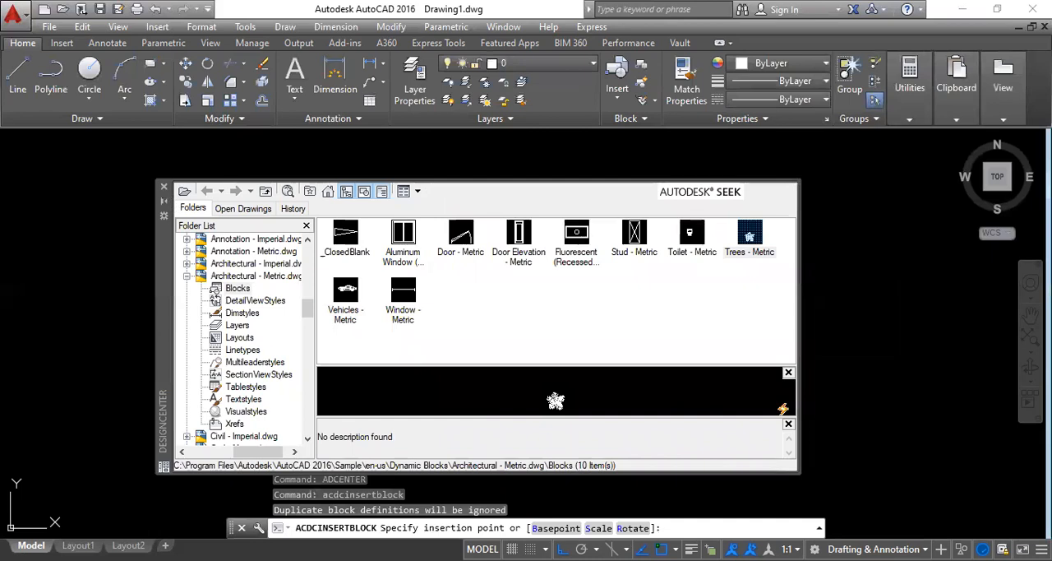
{"action": "left_click", "coordinate": [164, 187]}
{"action": "left_click", "coordinate": [629, 277]}
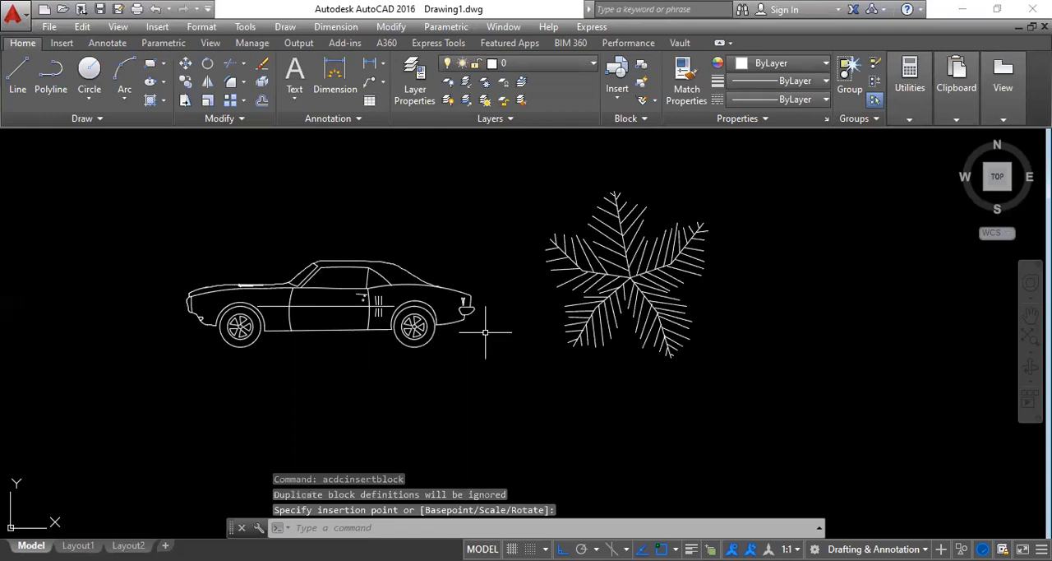
{"action": "right_click", "coordinate": [169, 219]}
{"action": "key", "text": "Escape"}
Step: Reopen DesignCenter and insert the Toilet - Metric block on the far side of the tree from the car
{"action": "type", "text": "ad"}
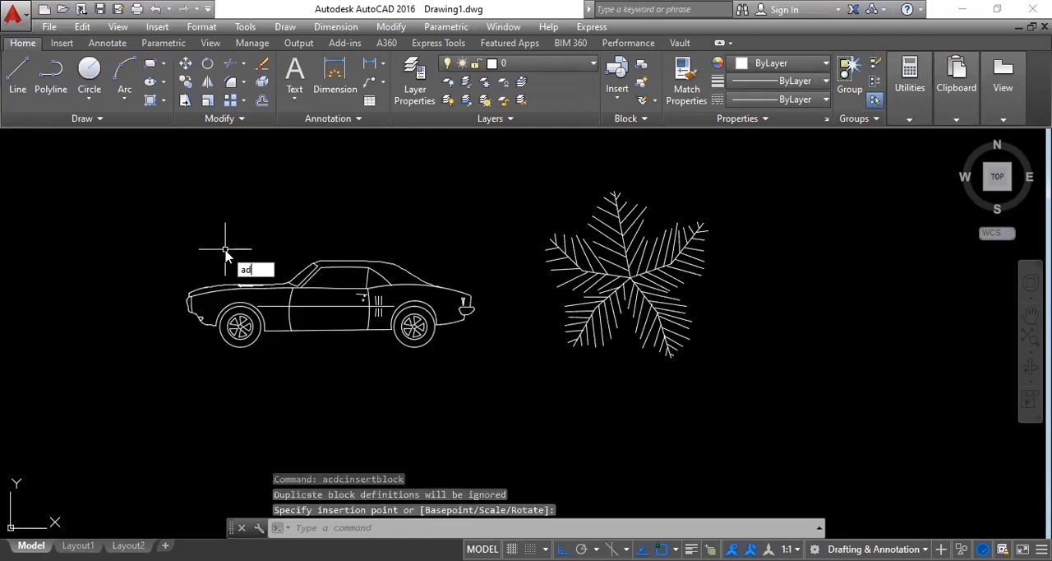
{"action": "left_click", "coordinate": [287, 285]}
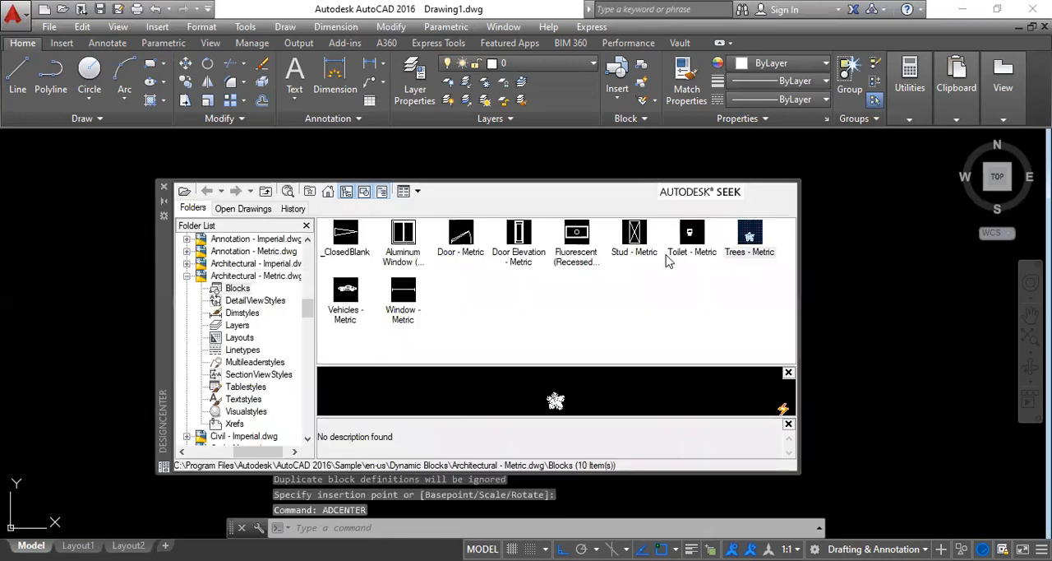
{"action": "left_click", "coordinate": [689, 238]}
{"action": "double_click", "coordinate": [689, 239]}
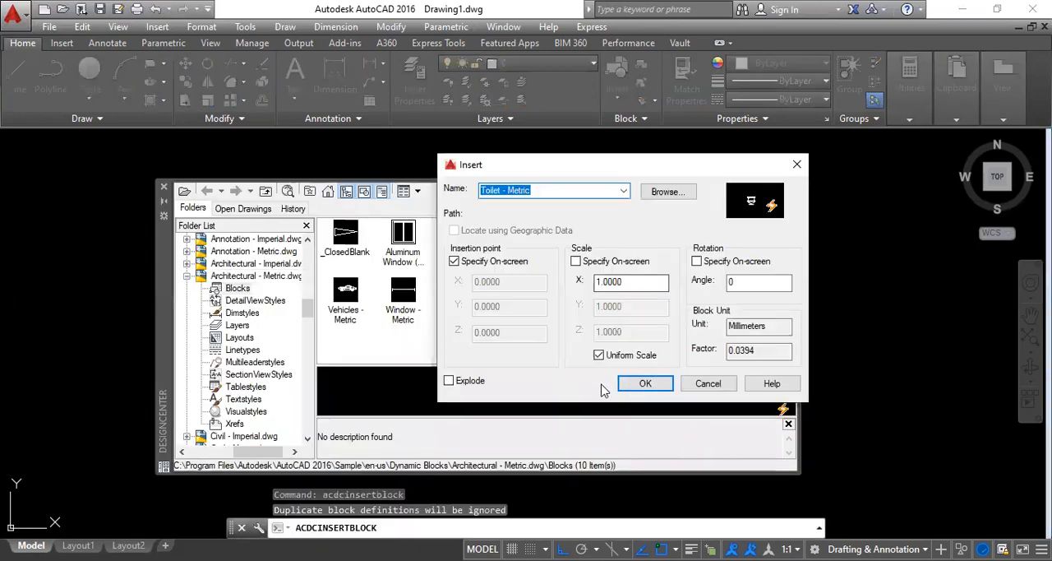
{"action": "left_click", "coordinate": [643, 384]}
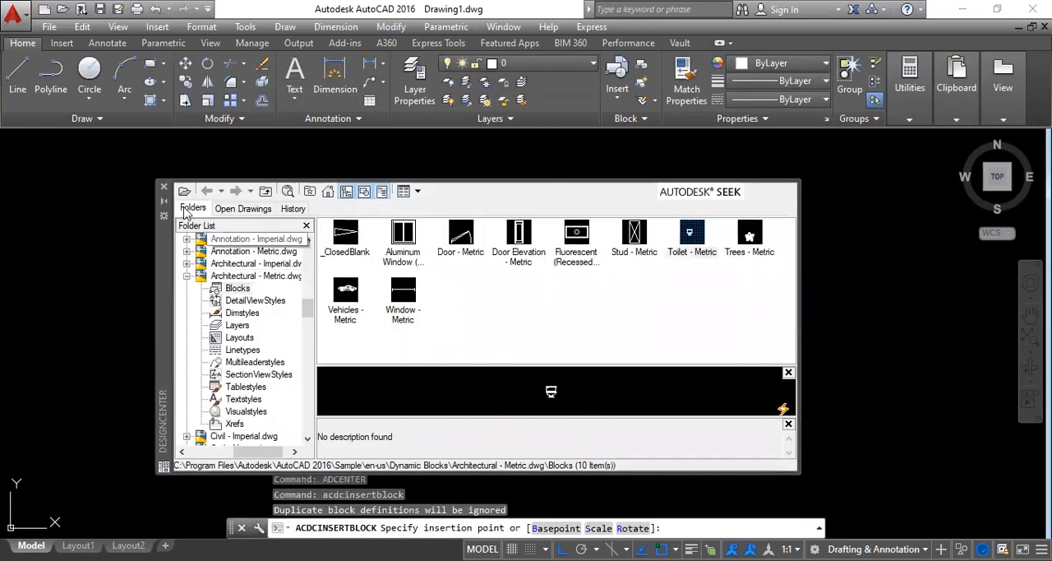
{"action": "left_click", "coordinate": [163, 187]}
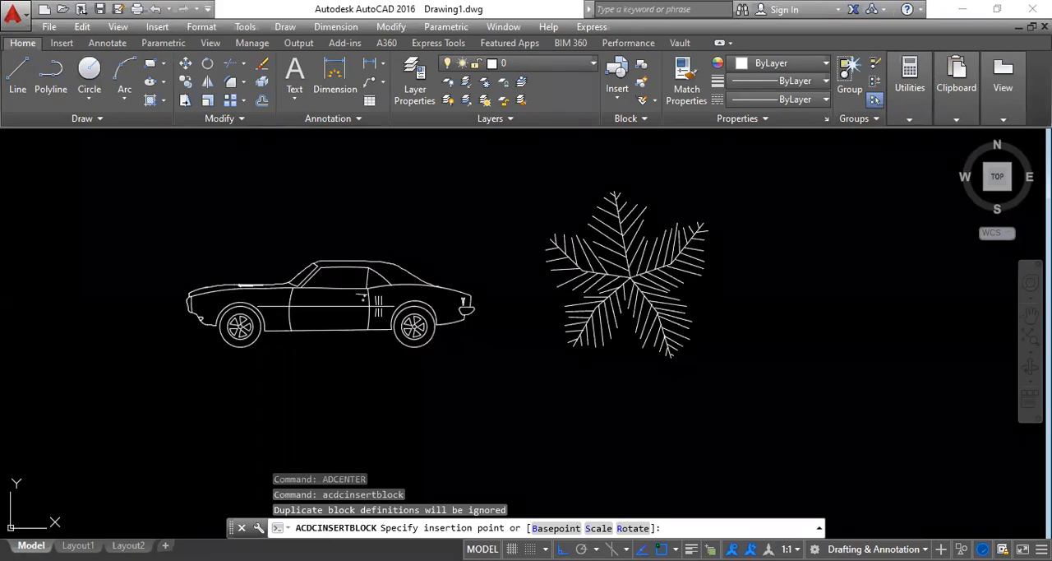
{"action": "left_click", "coordinate": [891, 309]}
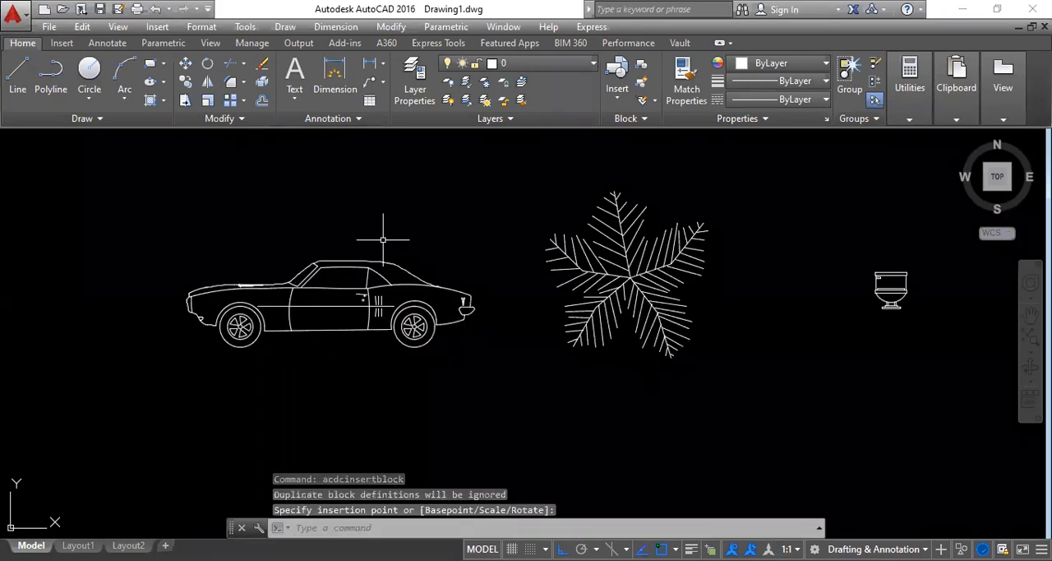
Step: Switch the vehicle block's displayed type and view to Sports Car (Top)
{"action": "middle_click_drag", "start_coordinate": [326, 367], "coordinate": [244, 370]}
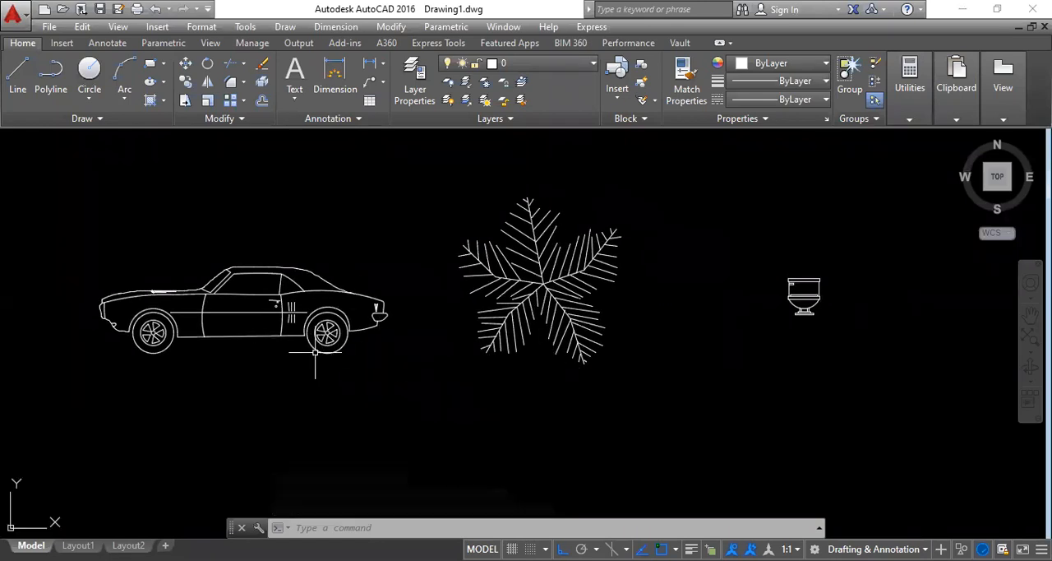
{"action": "left_click", "coordinate": [336, 289]}
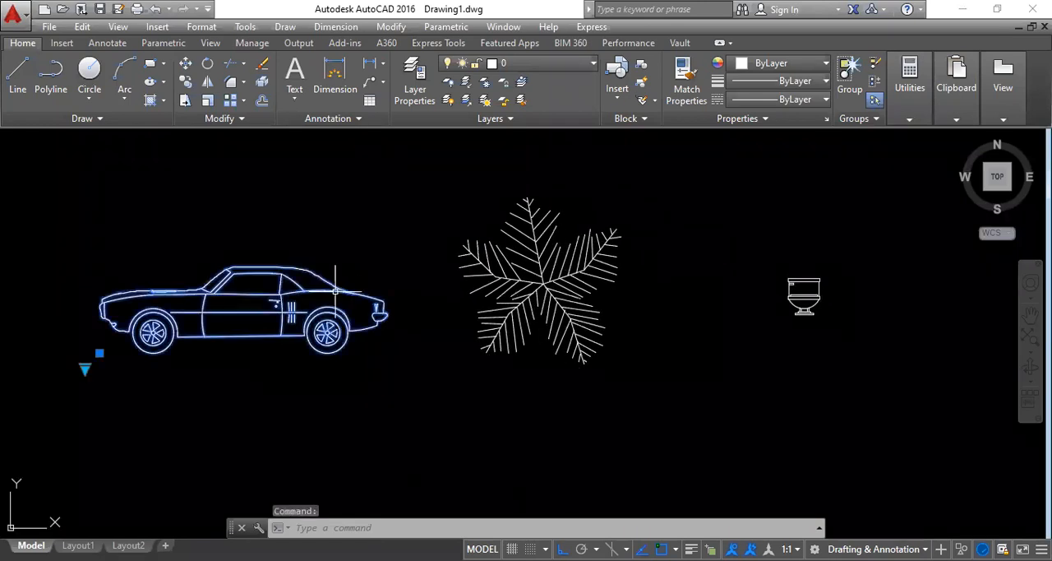
{"action": "left_click", "coordinate": [84, 368]}
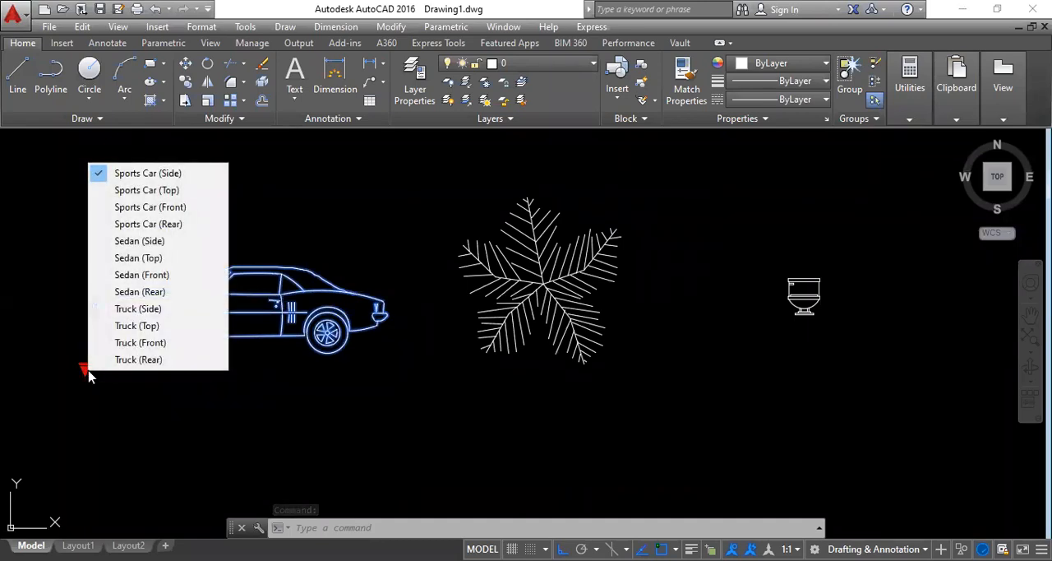
{"action": "left_click", "coordinate": [146, 192]}
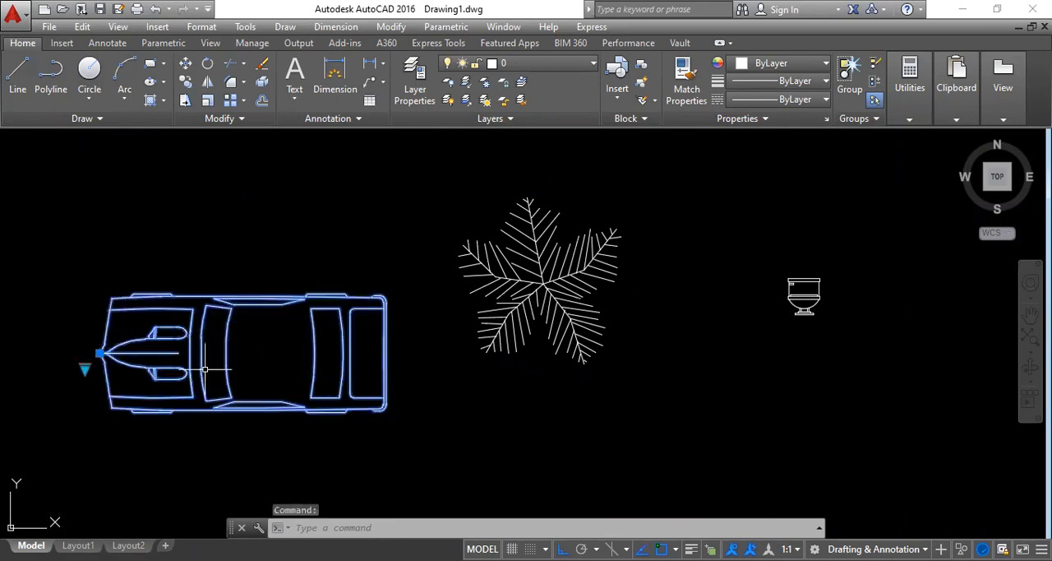
Step: Display the selected vehicle block as Sports Car (Front) and change it to Sports Car (Rear)
{"action": "left_click", "coordinate": [84, 366]}
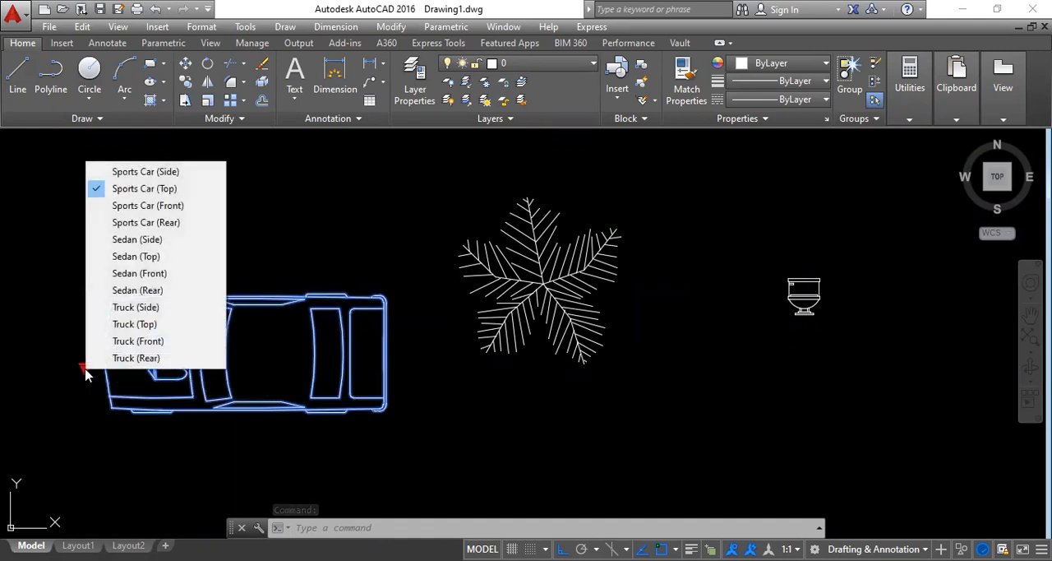
{"action": "left_click", "coordinate": [124, 205]}
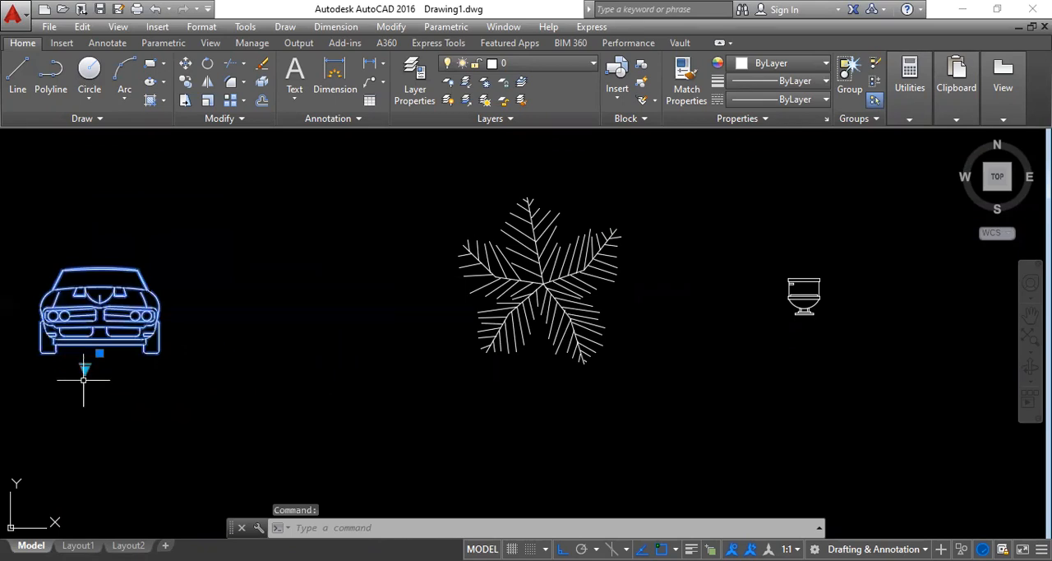
{"action": "left_click", "coordinate": [85, 367]}
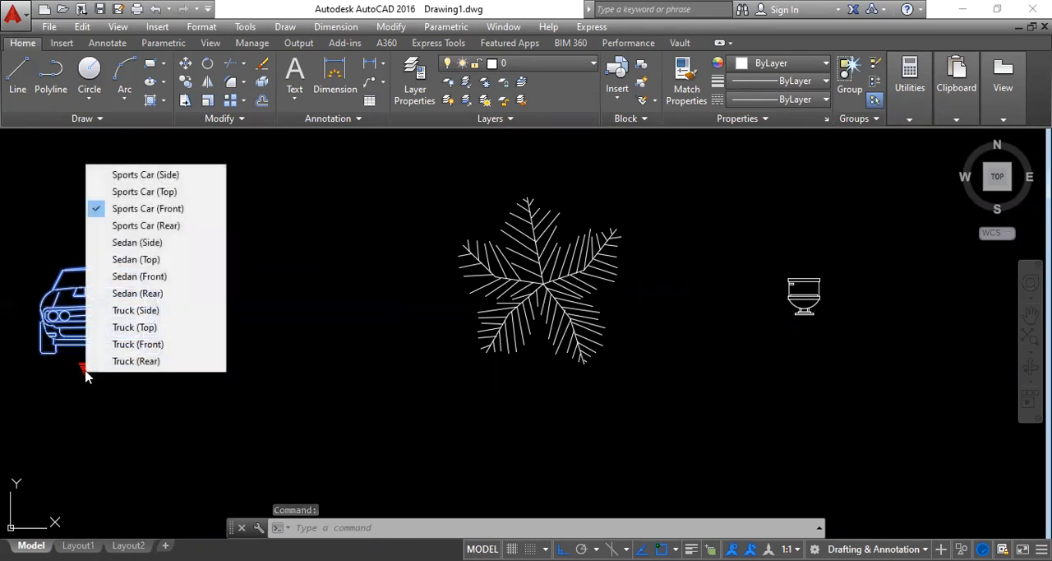
{"action": "left_click", "coordinate": [140, 227]}
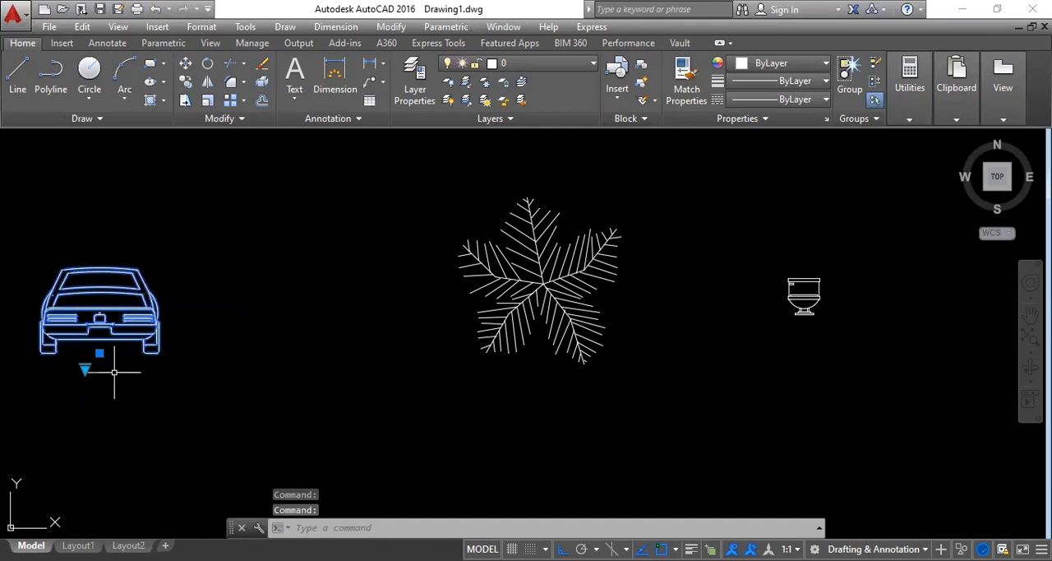
Step: Change the vehicle block's display to Sedan (Side) and from there to Truck (Side)
{"action": "left_click", "coordinate": [85, 367]}
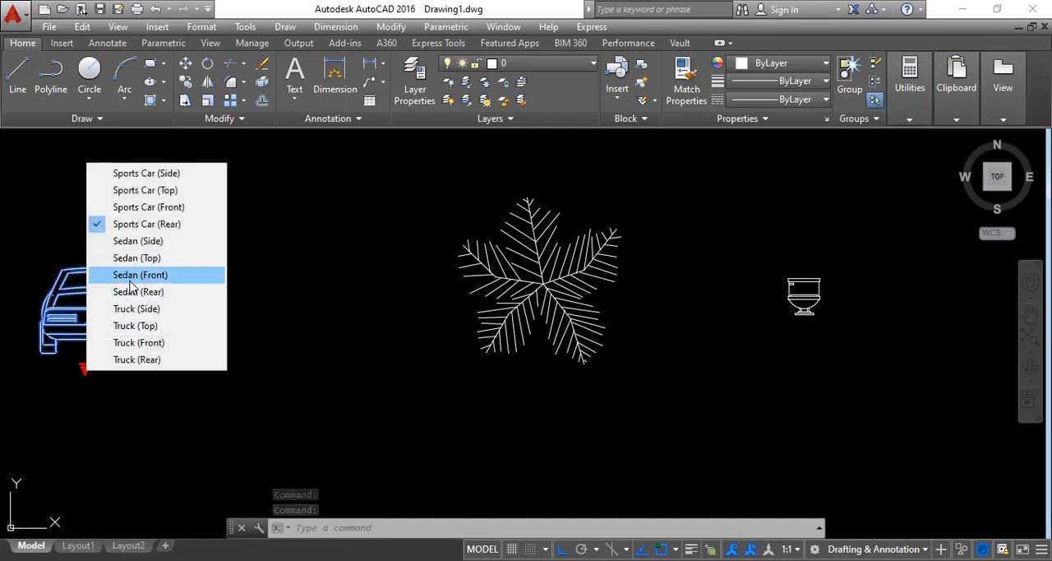
{"action": "left_click", "coordinate": [142, 242]}
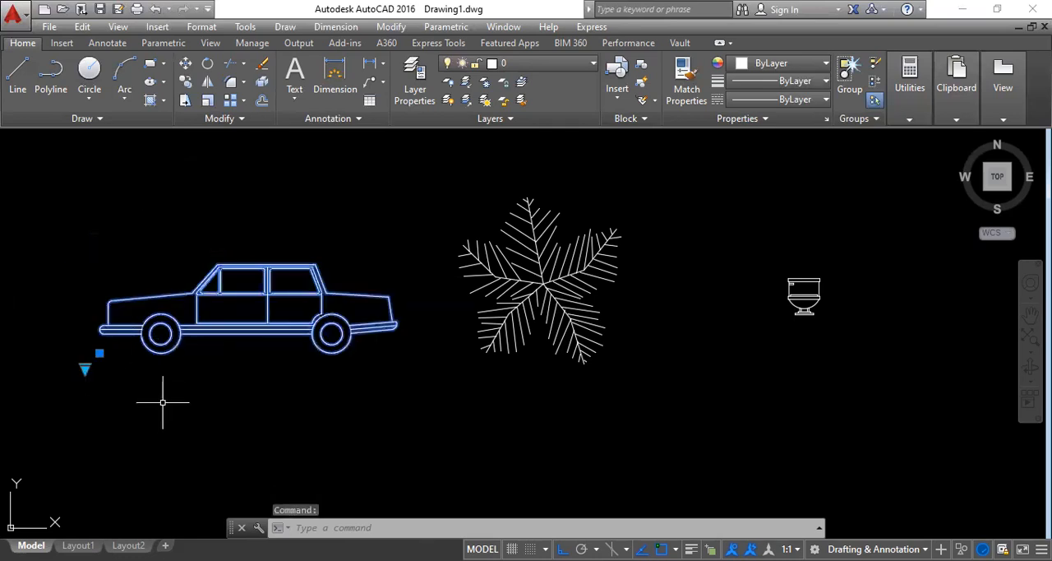
{"action": "left_click", "coordinate": [84, 367]}
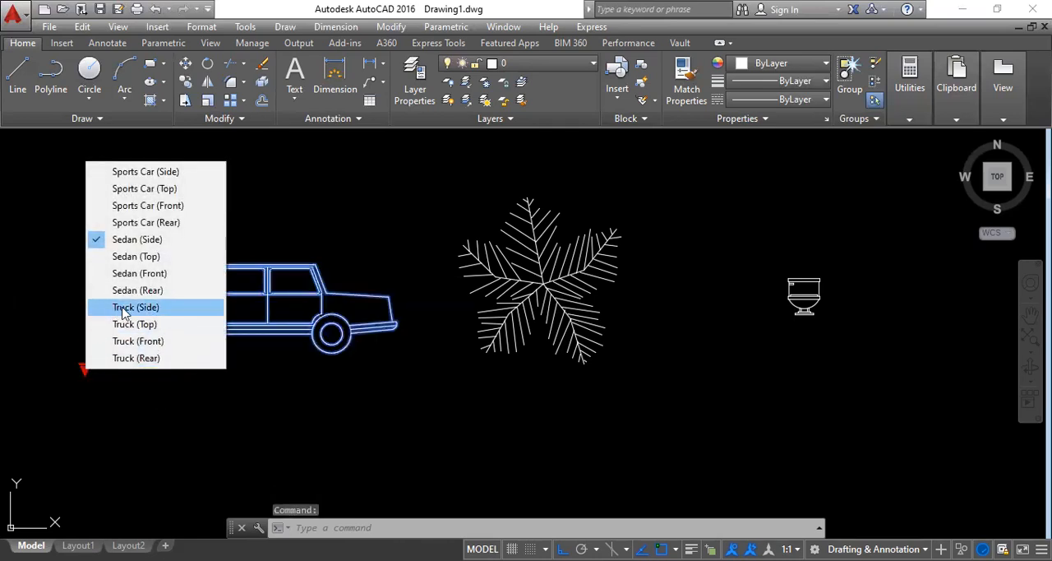
{"action": "left_click", "coordinate": [129, 309]}
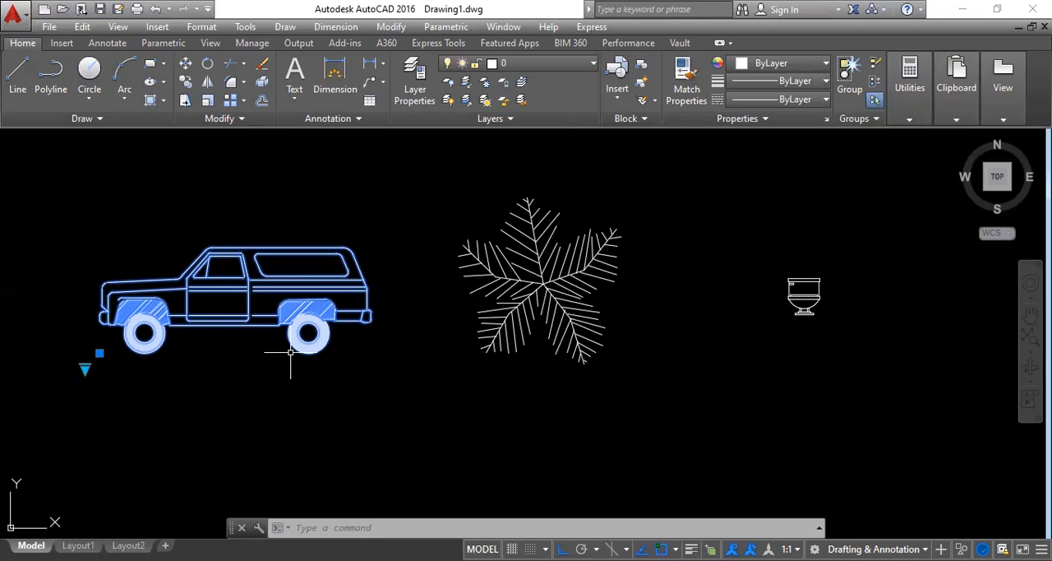
Step: Switch the tree block from its plan display to Palm (Elevation) and clear the selection
{"action": "left_click", "coordinate": [571, 339]}
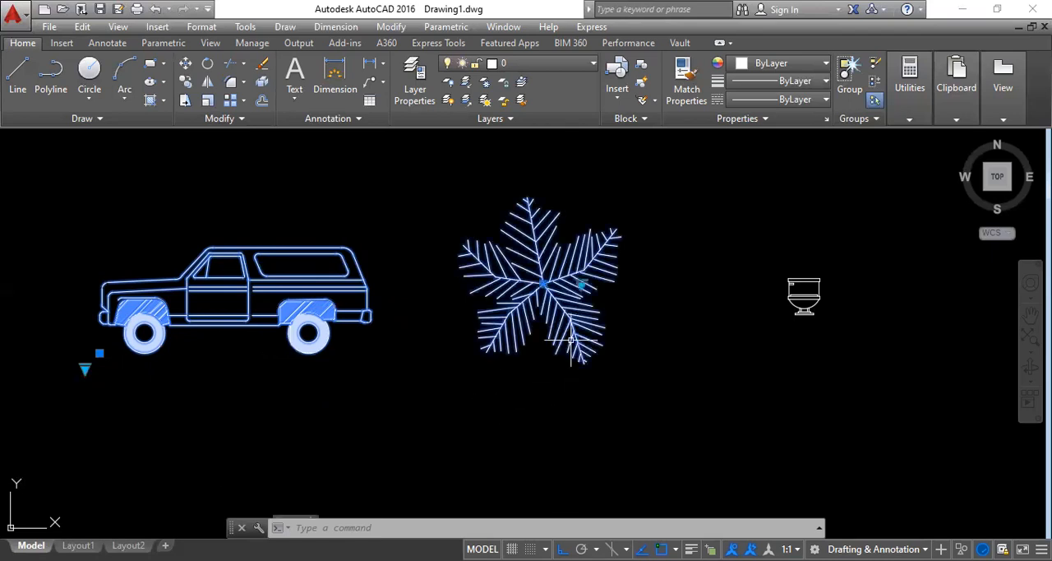
{"action": "left_click", "coordinate": [582, 285]}
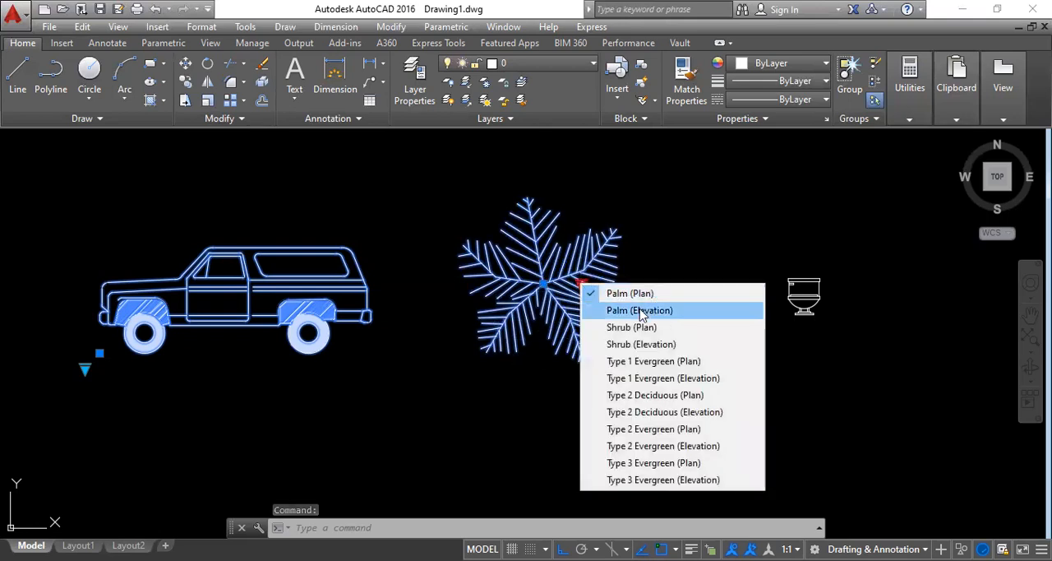
{"action": "left_click", "coordinate": [608, 309]}
{"action": "scroll", "coordinate": [465, 392], "scroll_direction": "down", "scroll_amount": 4}
{"action": "scroll", "coordinate": [466, 392], "scroll_direction": "down", "scroll_amount": 1}
{"action": "scroll", "coordinate": [477, 362], "scroll_direction": "up", "scroll_amount": 4}
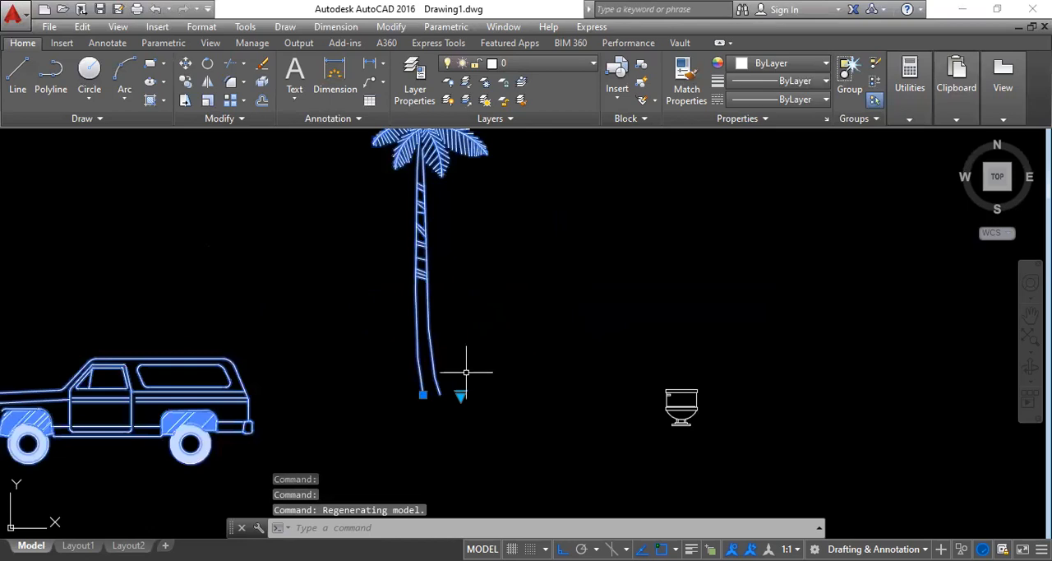
{"action": "scroll", "coordinate": [451, 419], "scroll_direction": "down", "scroll_amount": 2}
{"action": "middle_click_drag", "start_coordinate": [451, 419], "coordinate": [459, 426]}
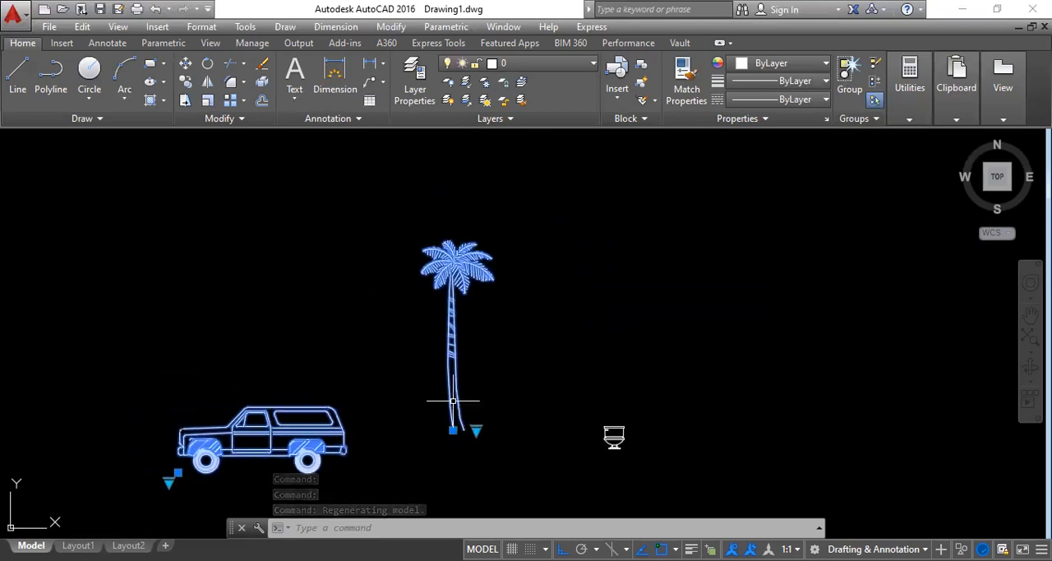
{"action": "key", "text": "Escape"}
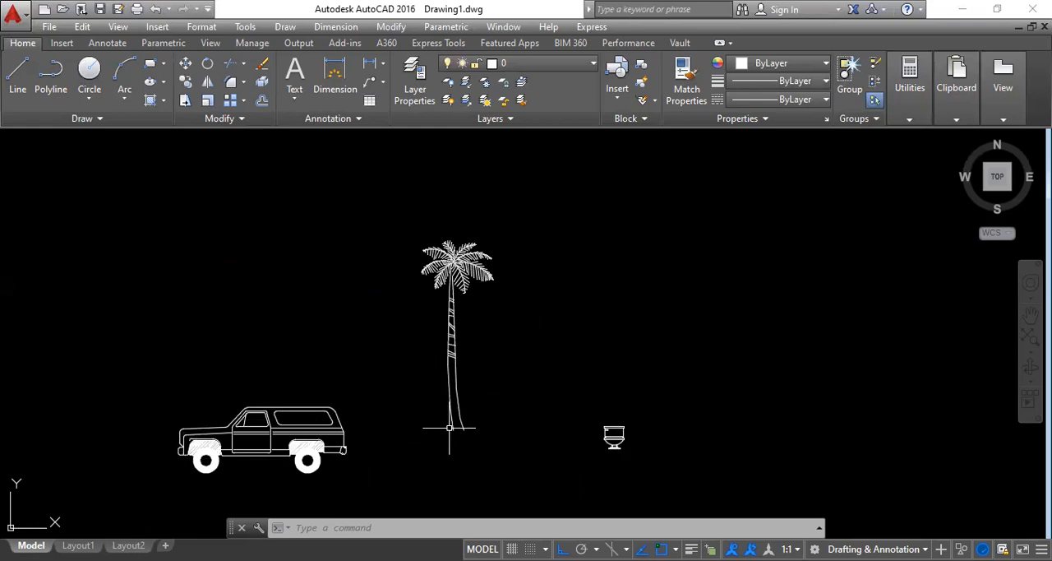
Step: Select the palm tree block and display it as Shrub (Elevation), followed by Type 1 Evergreen (Plan)
{"action": "scroll", "coordinate": [449, 428], "scroll_direction": "up", "scroll_amount": 2}
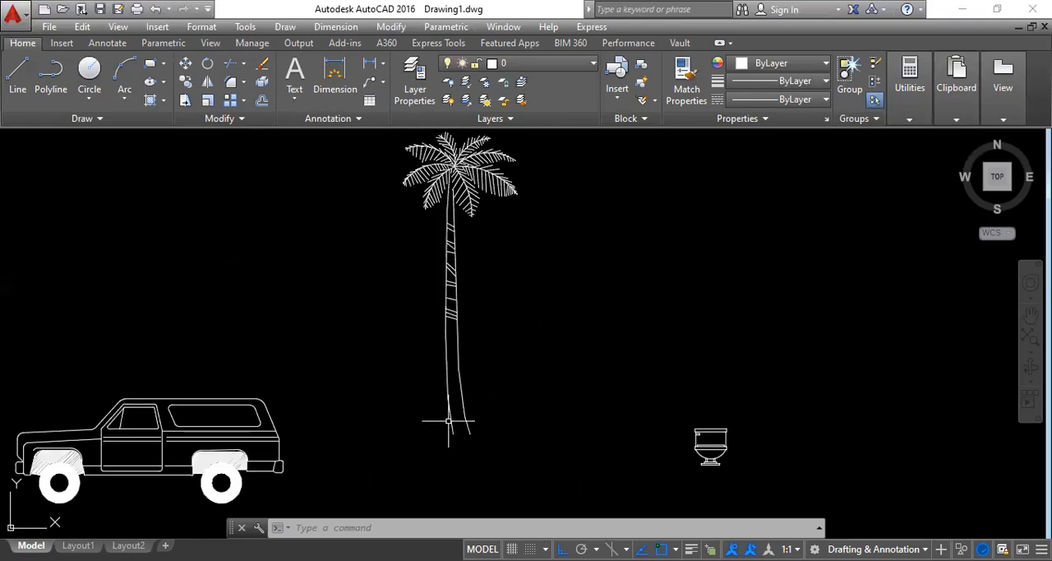
{"action": "left_click", "coordinate": [466, 419]}
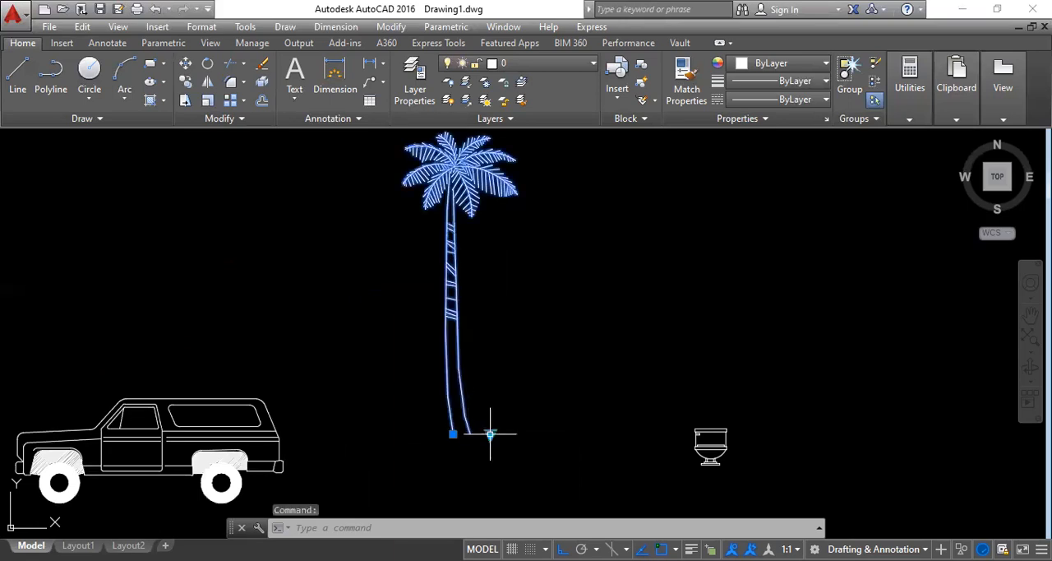
{"action": "left_click", "coordinate": [489, 435]}
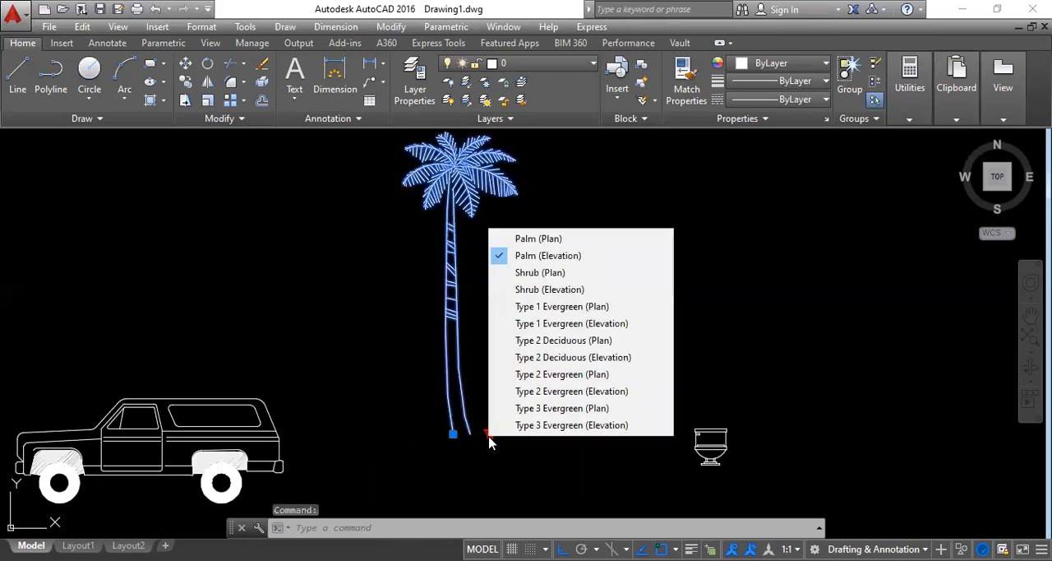
{"action": "left_click", "coordinate": [526, 293]}
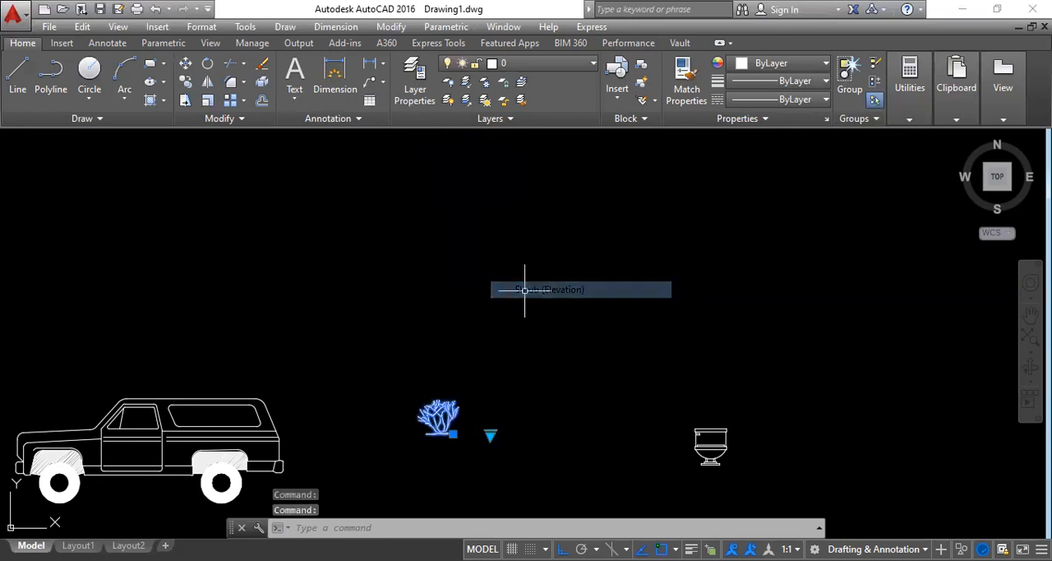
{"action": "left_click", "coordinate": [490, 434]}
{"action": "left_click", "coordinate": [537, 308]}
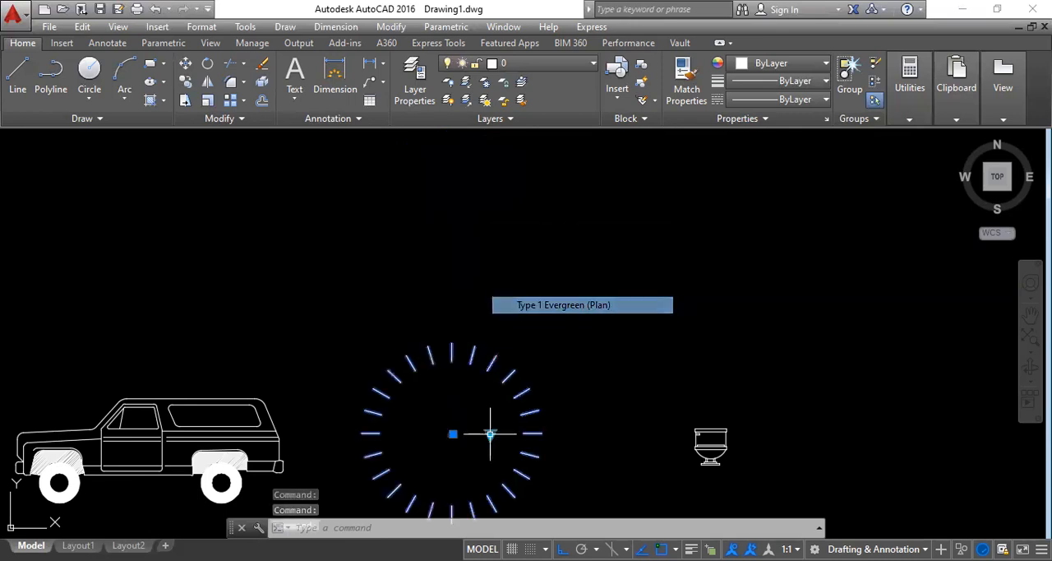
Step: Set the tree block's displayed type and view to Type 2 Evergreen (Elevation) and deselect it
{"action": "left_click", "coordinate": [489, 434]}
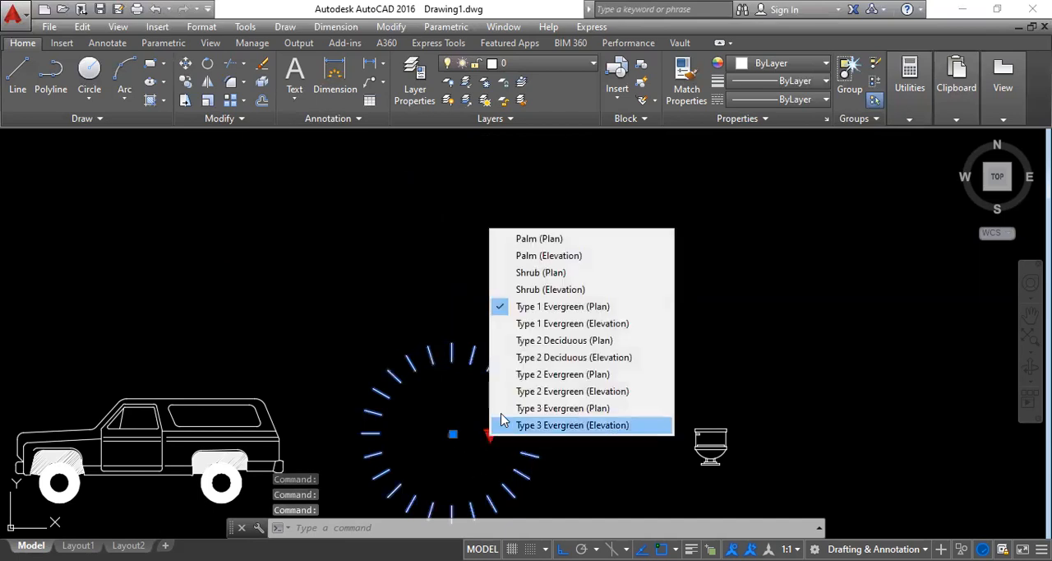
{"action": "left_click", "coordinate": [554, 392]}
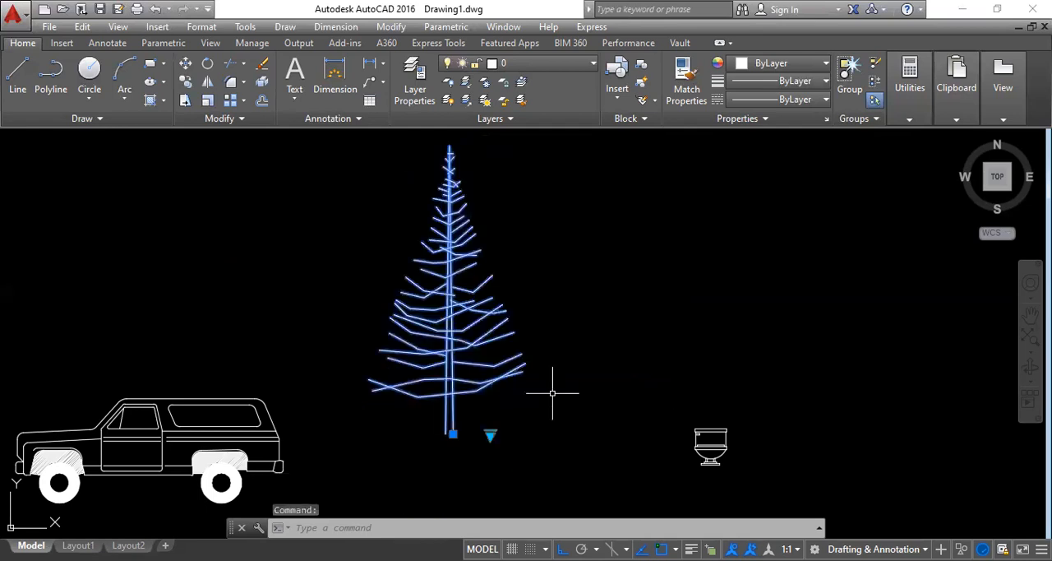
{"action": "key", "text": "Escape"}
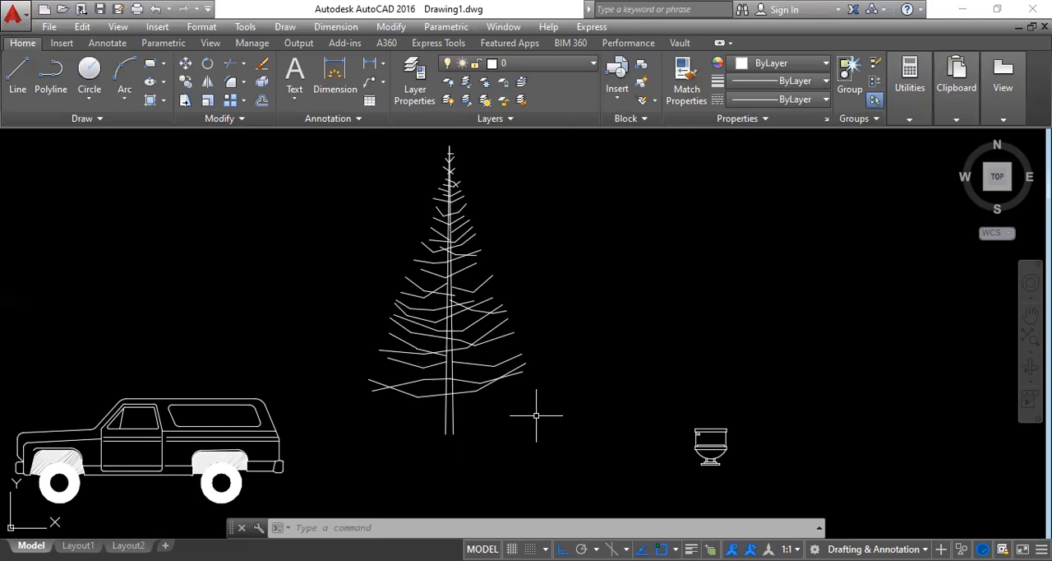
Step: Reopen DesignCenter with ADCENTER, examine the folder path from AutoCAD 2016 to the Dynamic Blocks sample drawings, and close it
{"action": "type", "text": "ad"}
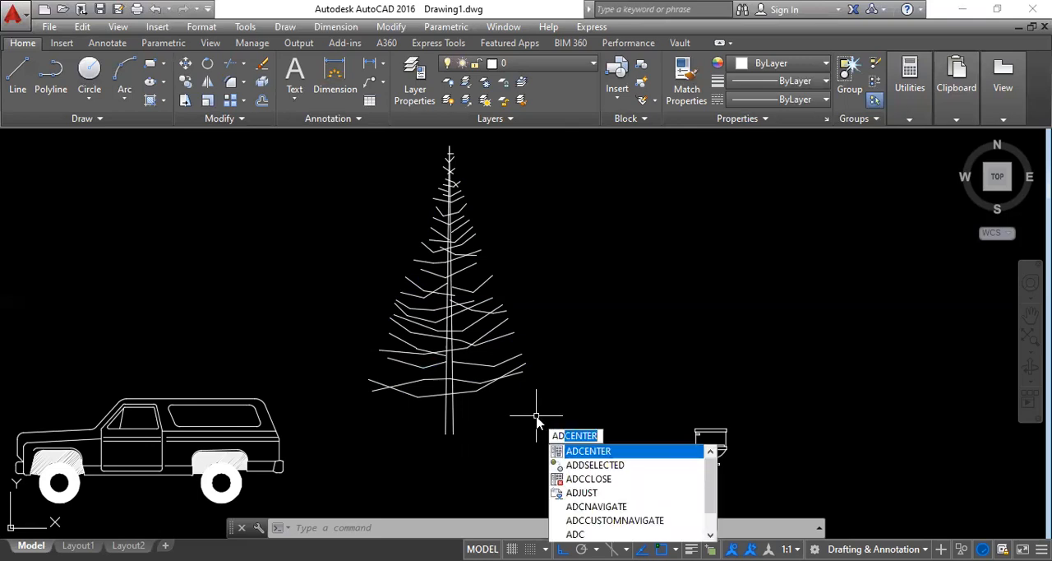
{"action": "key", "text": "Return"}
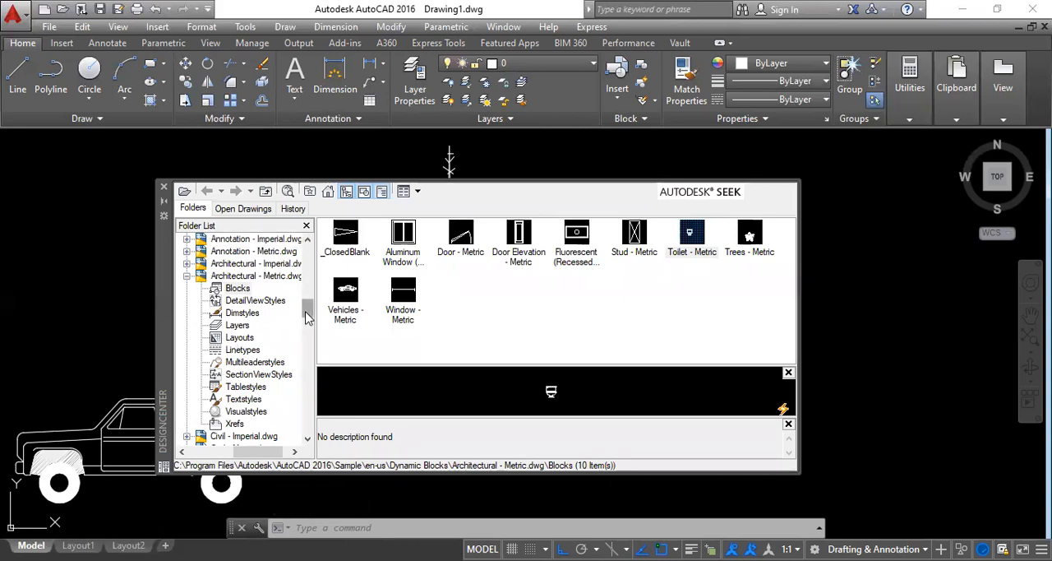
{"action": "left_click_drag", "start_coordinate": [308, 308], "coordinate": [313, 293]}
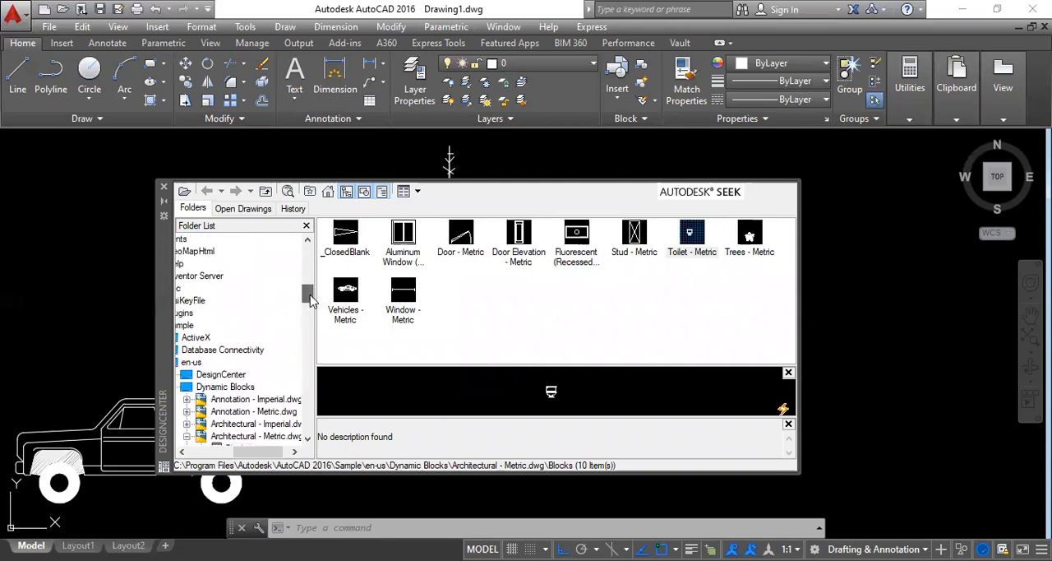
{"action": "left_click_drag", "start_coordinate": [247, 450], "coordinate": [226, 443]}
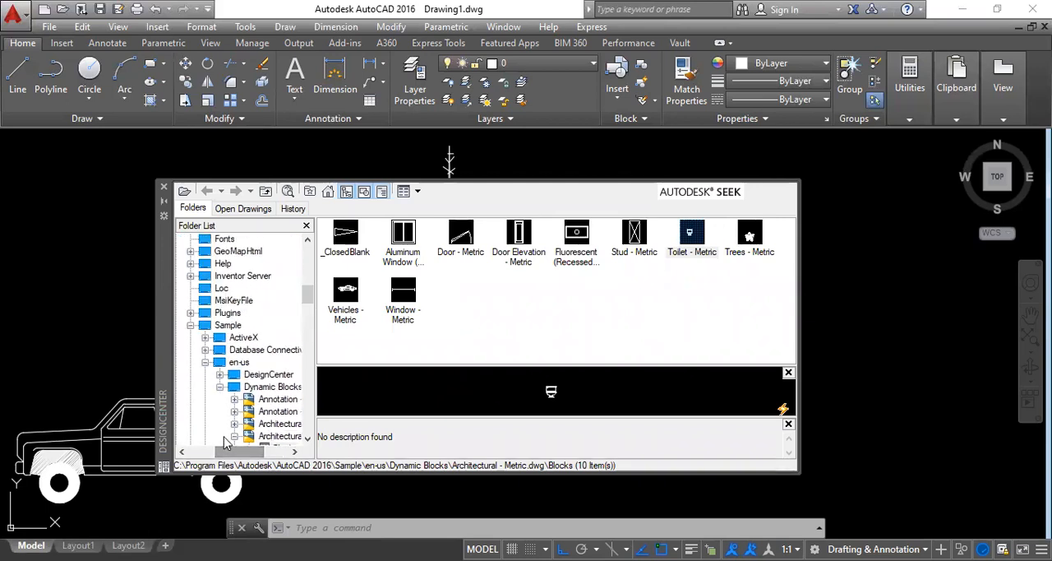
{"action": "left_click_drag", "start_coordinate": [306, 303], "coordinate": [306, 286]}
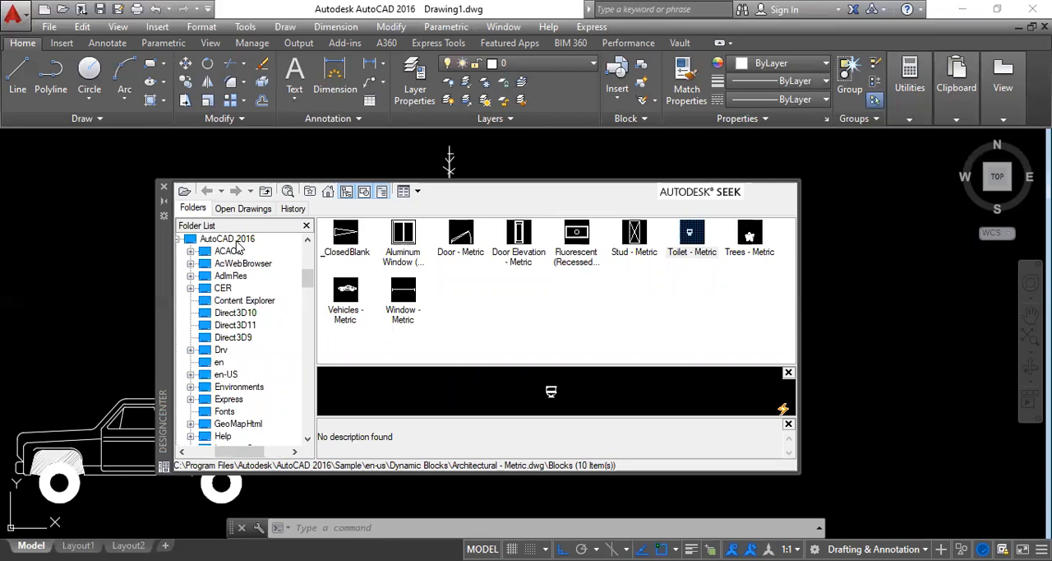
{"action": "left_click_drag", "start_coordinate": [307, 284], "coordinate": [310, 304]}
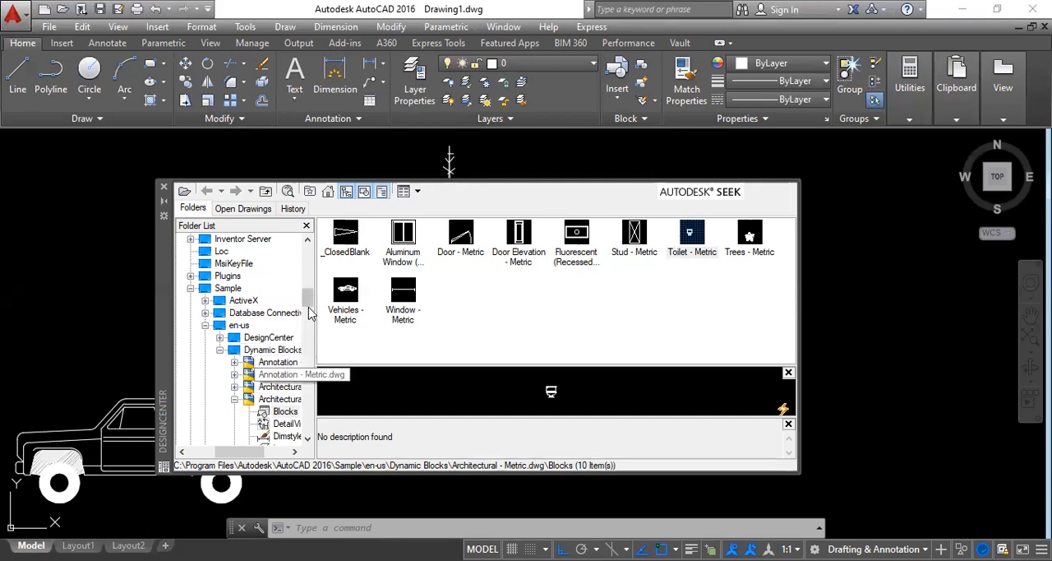
{"action": "scroll", "coordinate": [257, 441], "scroll_direction": "right", "scroll_amount": 3}
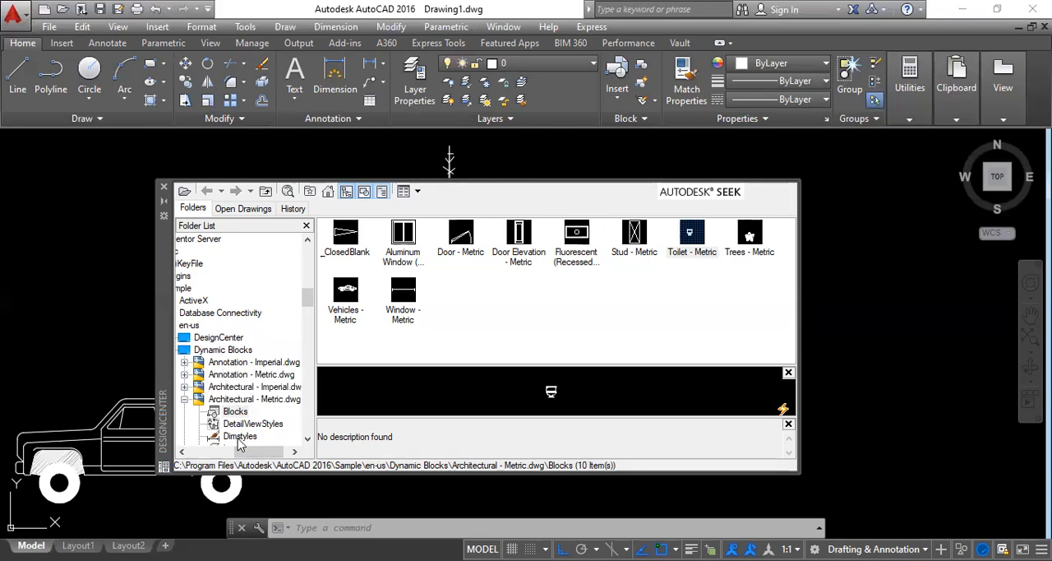
{"action": "left_click_drag", "start_coordinate": [244, 451], "coordinate": [236, 451]}
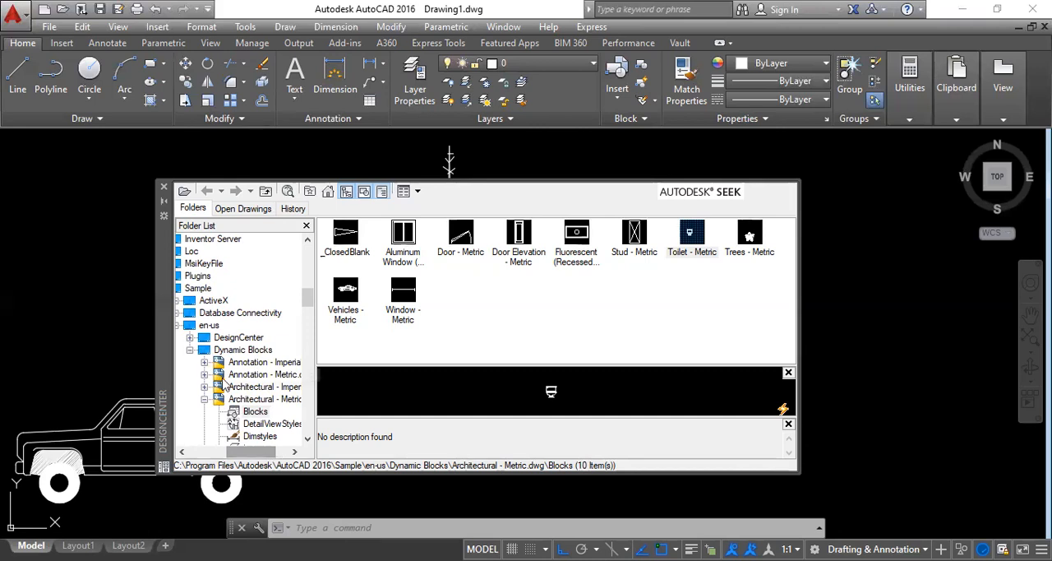
{"action": "mouse_move", "coordinate": [254, 450]}
{"action": "left_mouse_down"}
{"action": "mouse_move", "coordinate": [242, 450]}
{"action": "mouse_move", "coordinate": [265, 445]}
{"action": "left_mouse_up"}
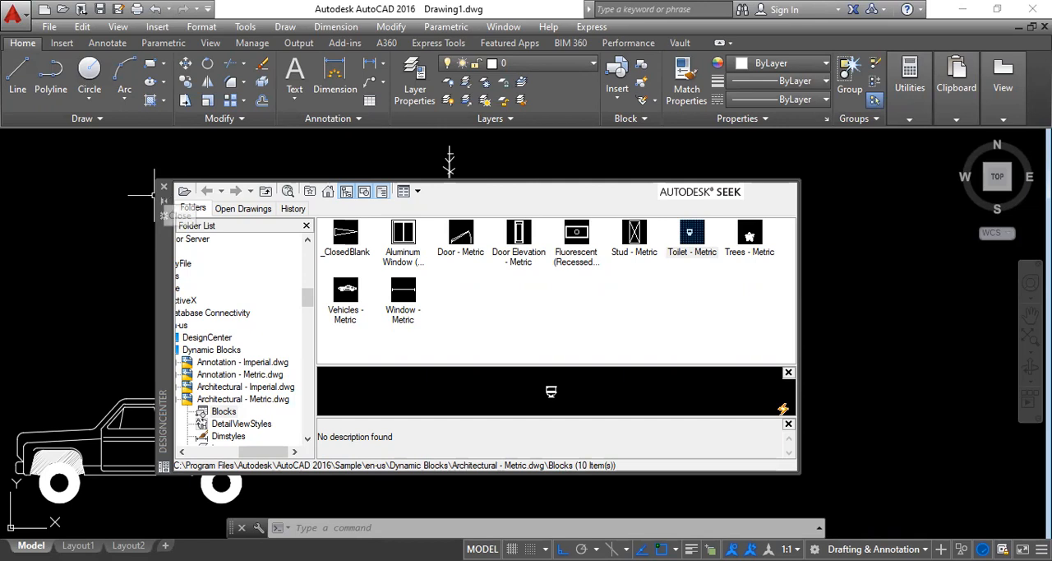
{"action": "left_click", "coordinate": [164, 187]}
Step: Switch the toilet block's displayed type and view to Pullchain (Side)
{"action": "scroll", "coordinate": [655, 401], "scroll_direction": "up", "scroll_amount": 3}
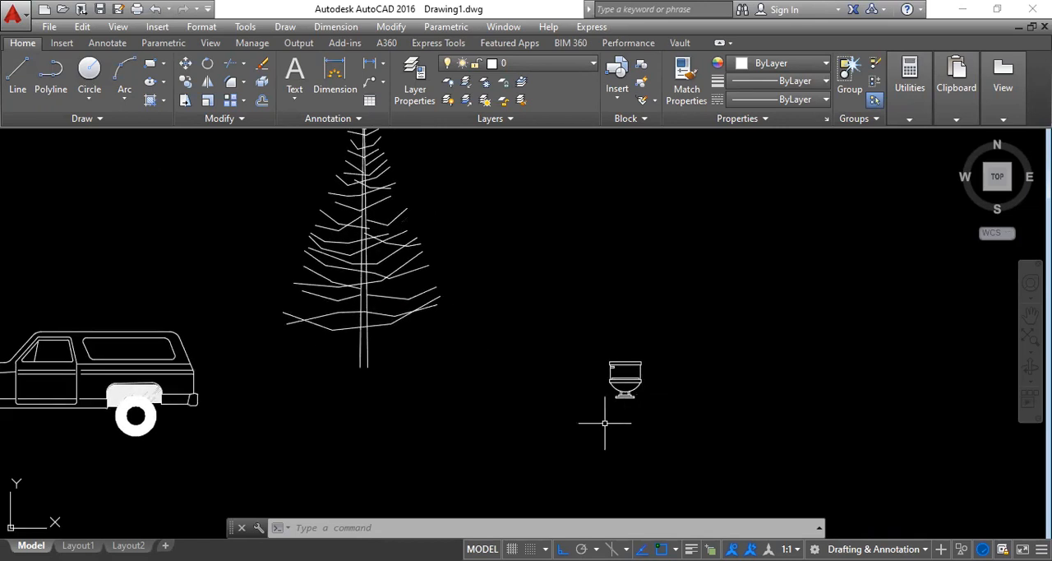
{"action": "left_click", "coordinate": [623, 397]}
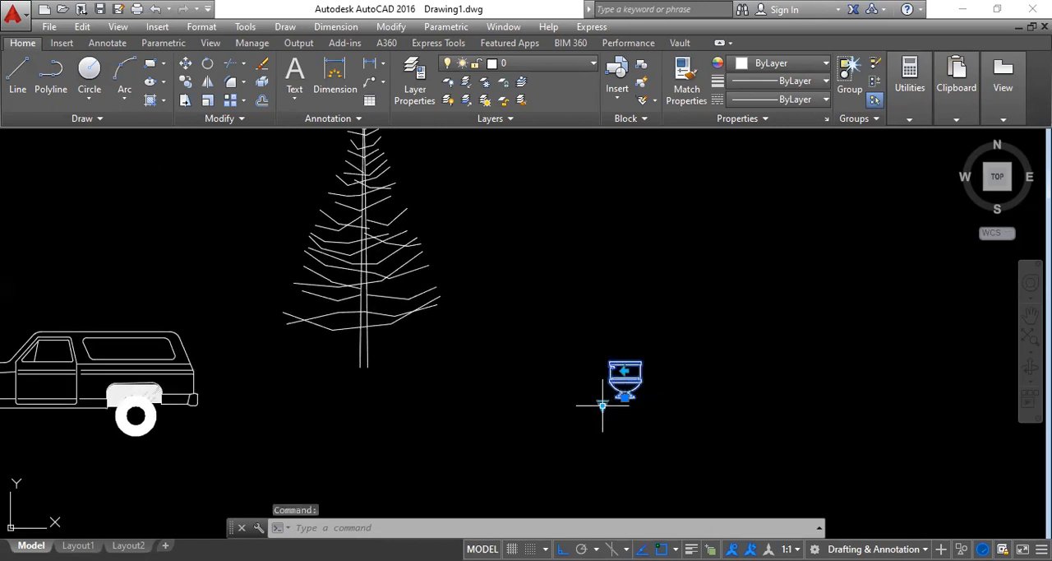
{"action": "left_click", "coordinate": [602, 405]}
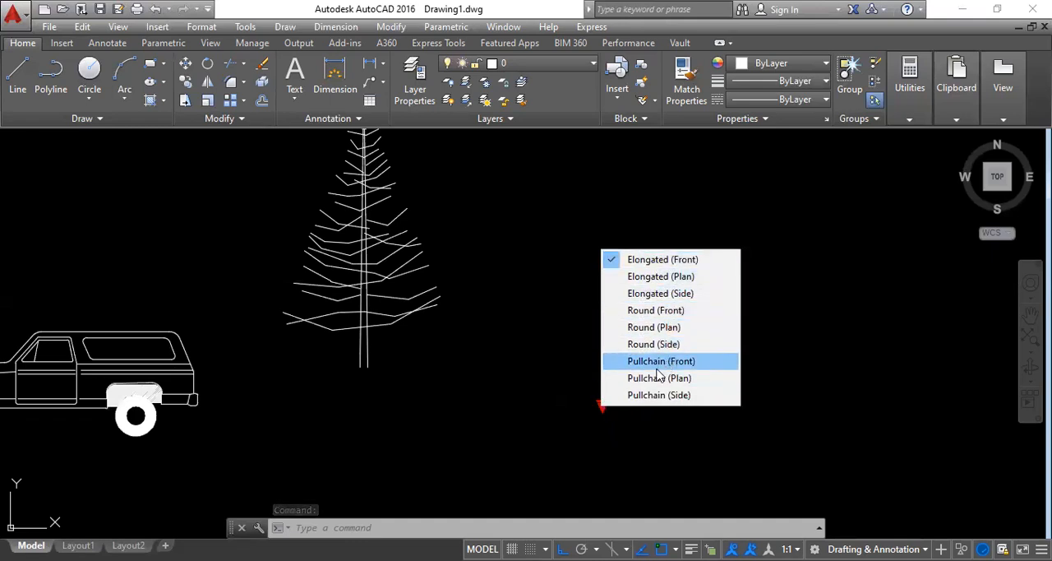
{"action": "left_click", "coordinate": [659, 394]}
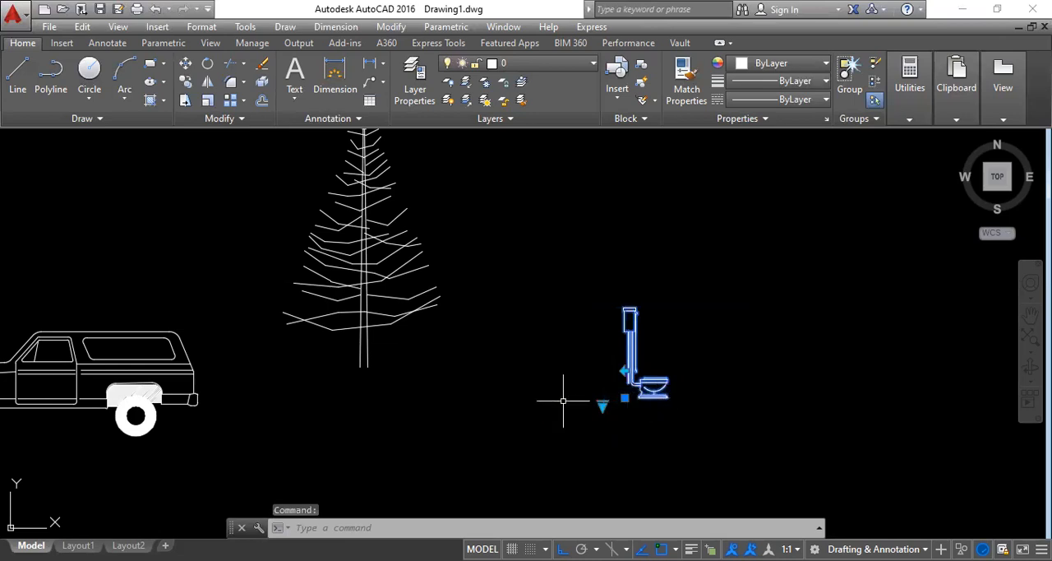
{"action": "scroll", "coordinate": [665, 396], "scroll_direction": "up", "scroll_amount": 4}
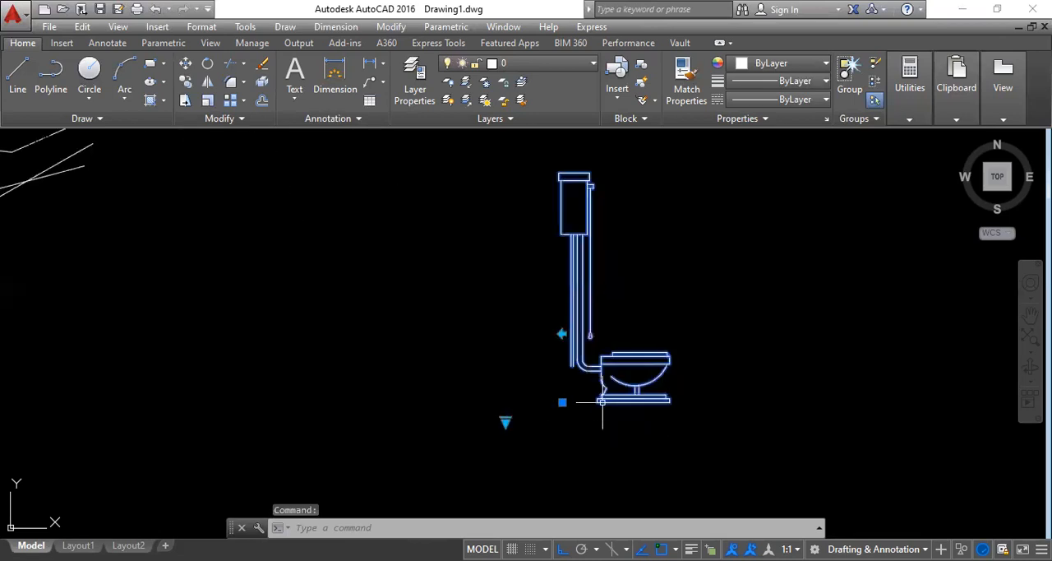
Step: Flip the toilet block to face the opposite way, flip it back, and deselect it
{"action": "left_click", "coordinate": [563, 334]}
{"action": "left_click", "coordinate": [563, 333]}
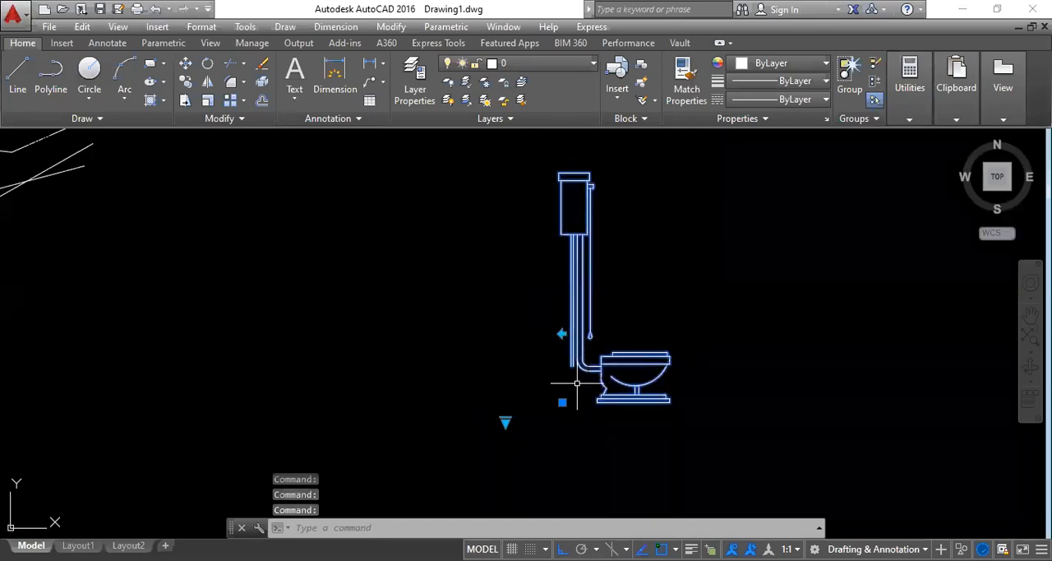
{"action": "scroll", "coordinate": [567, 386], "scroll_direction": "down", "scroll_amount": 5}
{"action": "scroll", "coordinate": [563, 411], "scroll_direction": "up", "scroll_amount": 1}
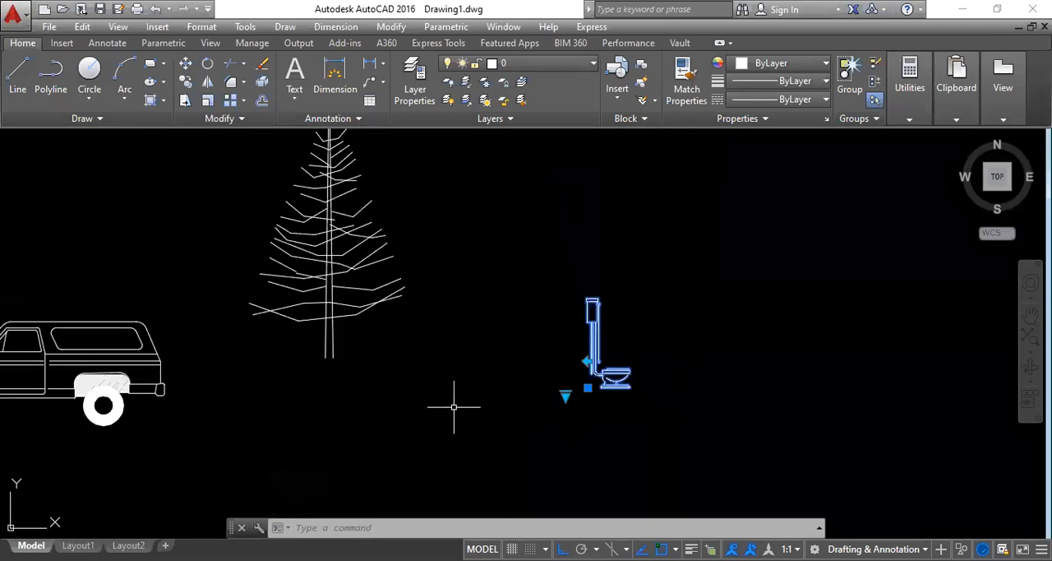
{"action": "key", "text": "Escape"}
Step: Open DesignCenter with ADCENTER and display the blocks of Mechanical - Metric.dwg in the Dynamic Blocks sample folder
{"action": "type", "text": "ADCENTER"}
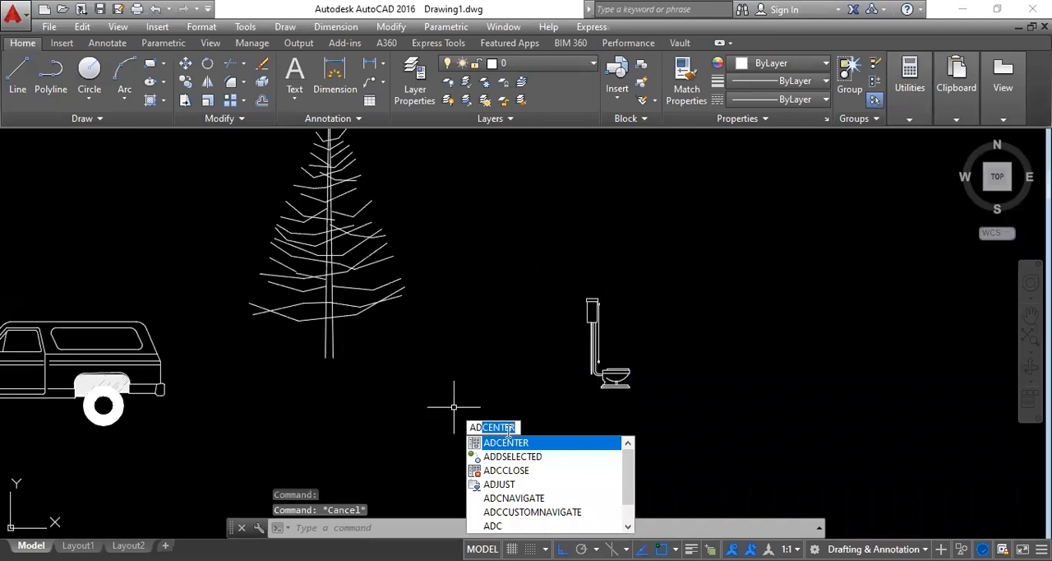
{"action": "key", "text": "Return"}
{"action": "left_click_drag", "start_coordinate": [273, 451], "coordinate": [238, 451]}
{"action": "left_click", "coordinate": [235, 400]}
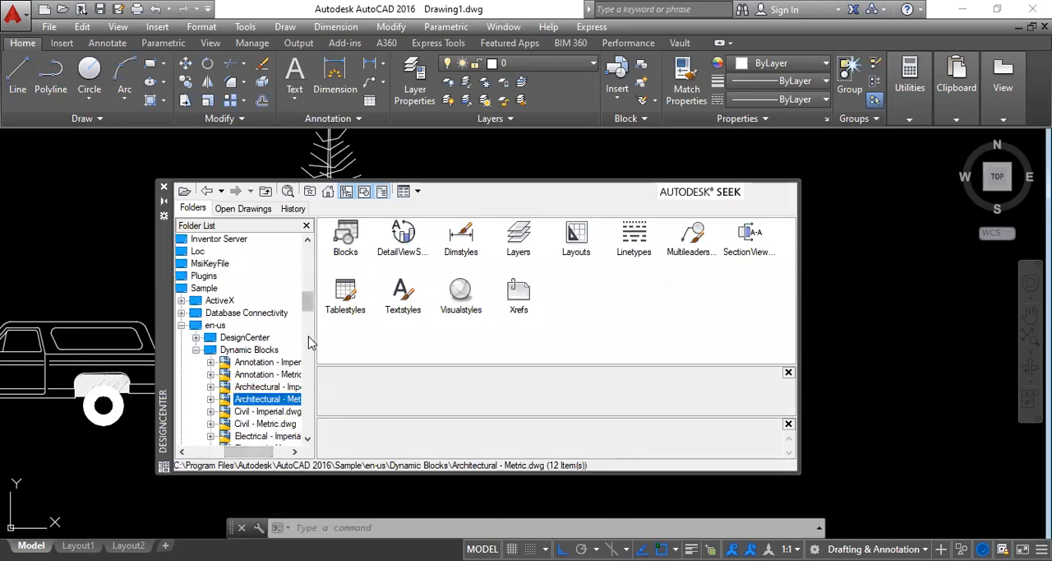
{"action": "left_click", "coordinate": [307, 437]}
{"action": "left_click", "coordinate": [307, 438]}
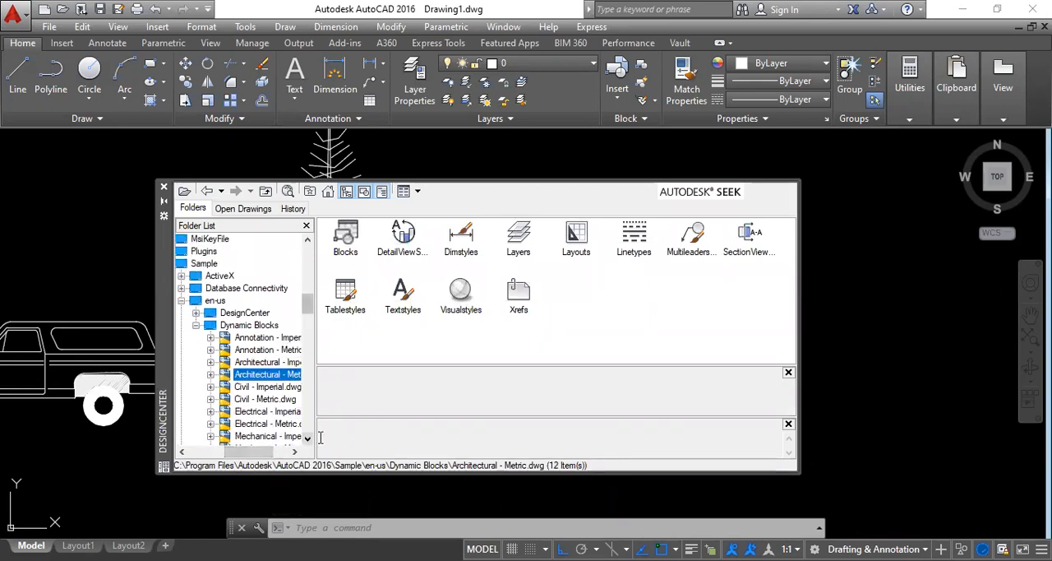
{"action": "left_click", "coordinate": [307, 437]}
{"action": "left_click", "coordinate": [211, 435]}
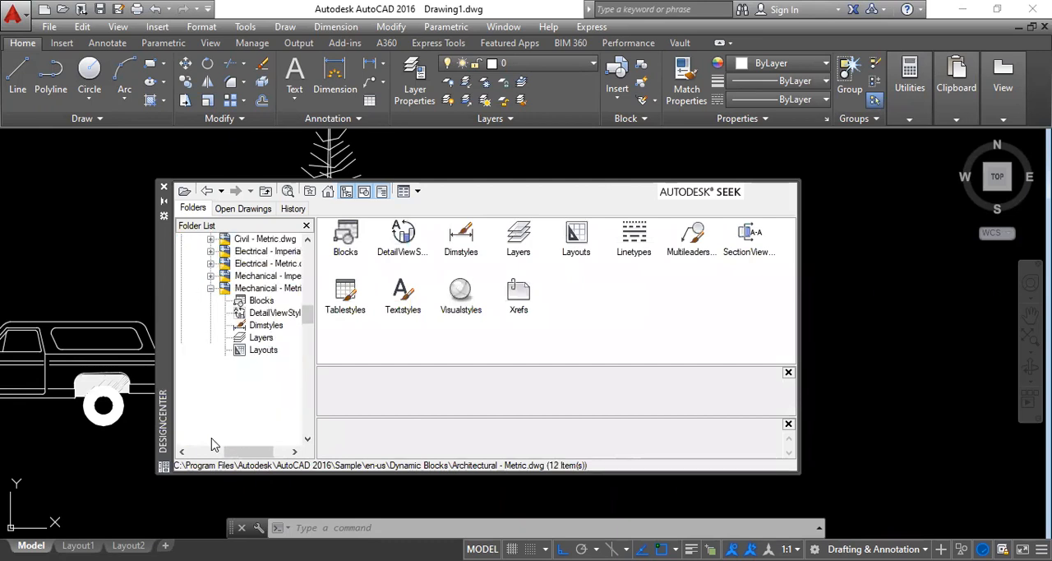
{"action": "left_click", "coordinate": [259, 300]}
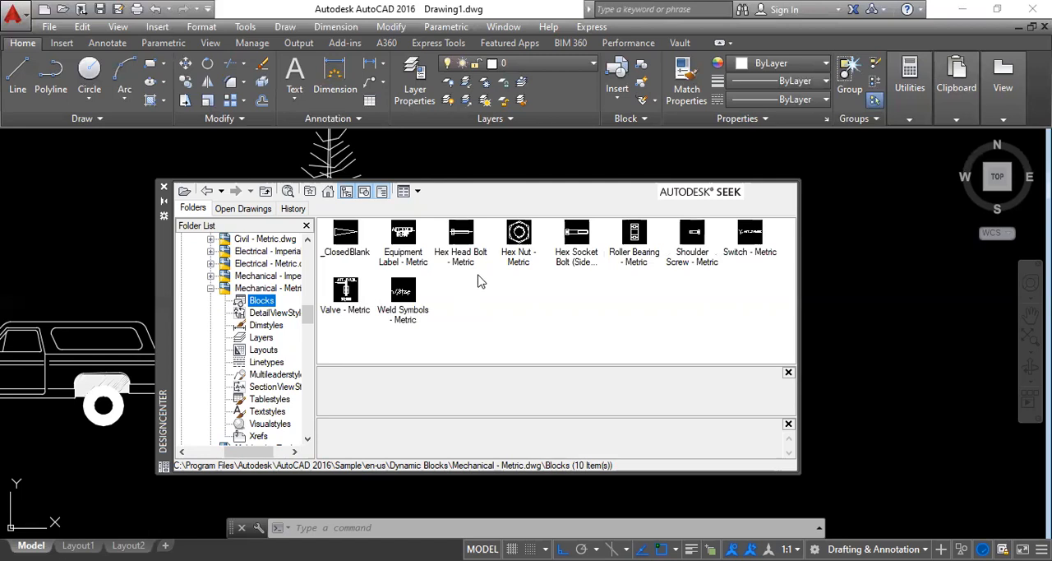
Step: Insert the Valve - Metric block at scale 1 and annotation scale 1:1, close DesignCenter, and place the block above and beside the toilet
{"action": "left_click", "coordinate": [342, 301]}
{"action": "double_click", "coordinate": [342, 301]}
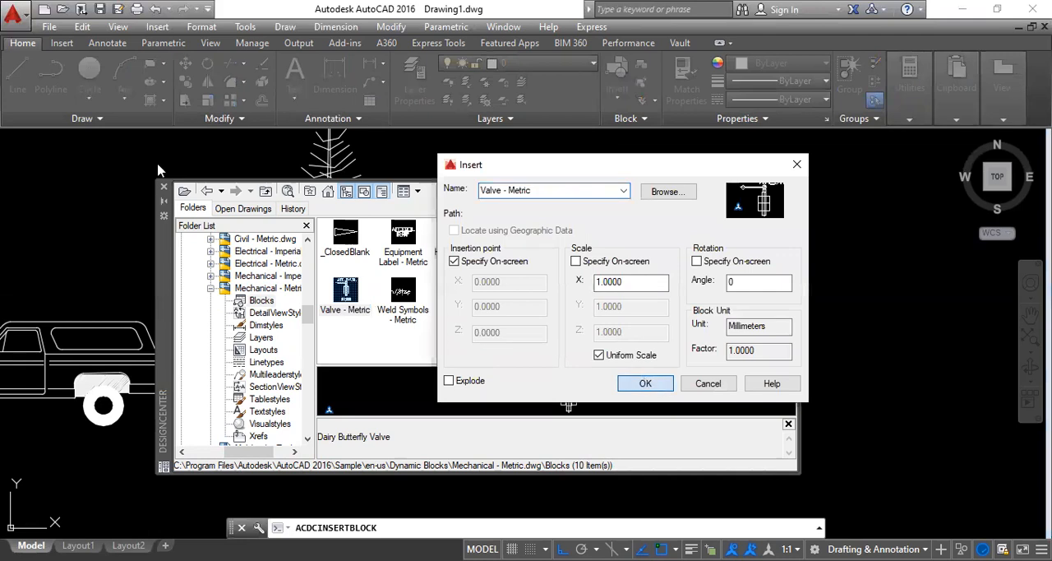
{"action": "key", "text": "Return"}
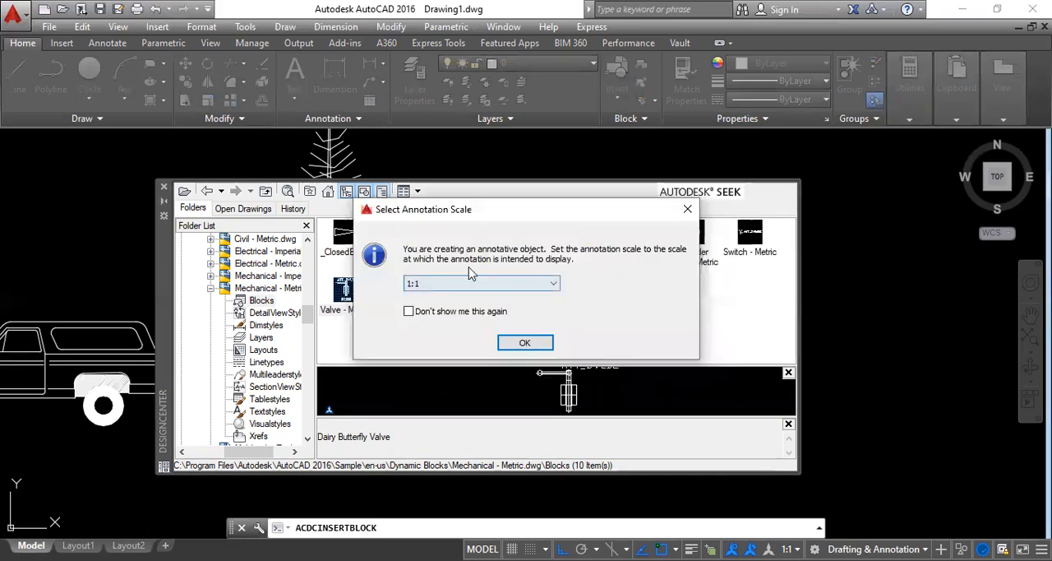
{"action": "left_click", "coordinate": [526, 341]}
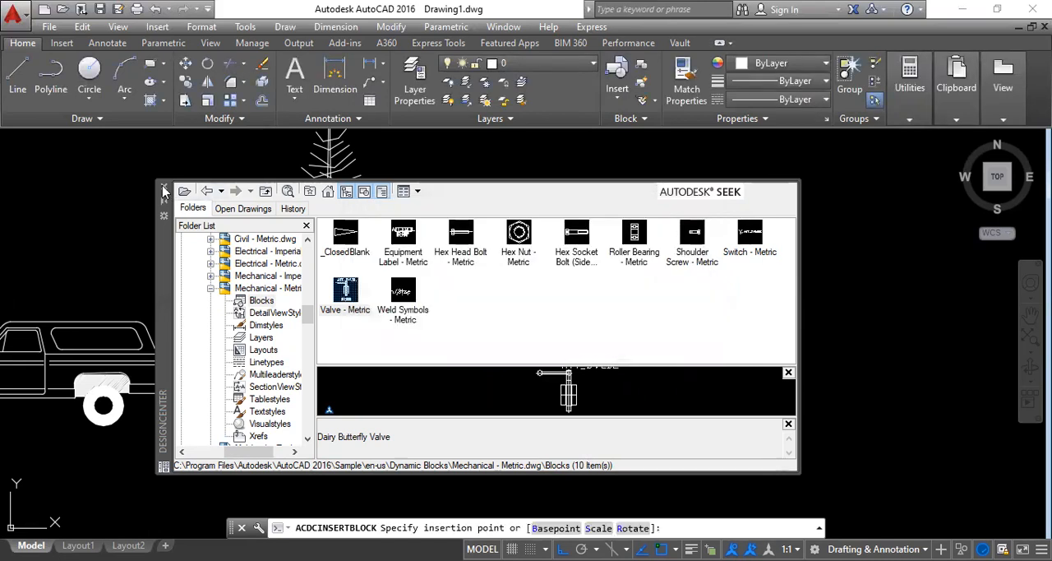
{"action": "left_click", "coordinate": [163, 186]}
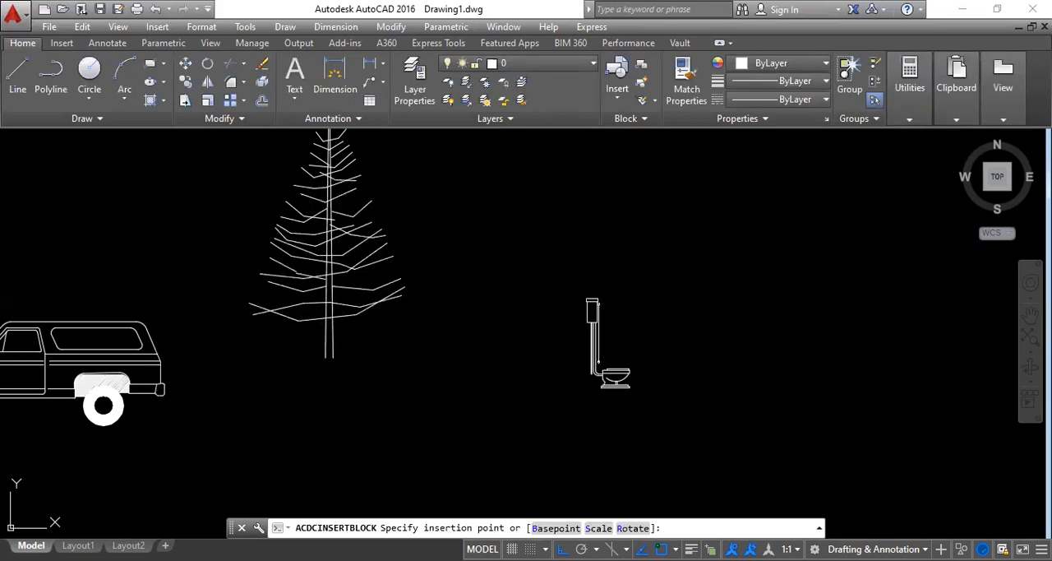
{"action": "left_click", "coordinate": [585, 249]}
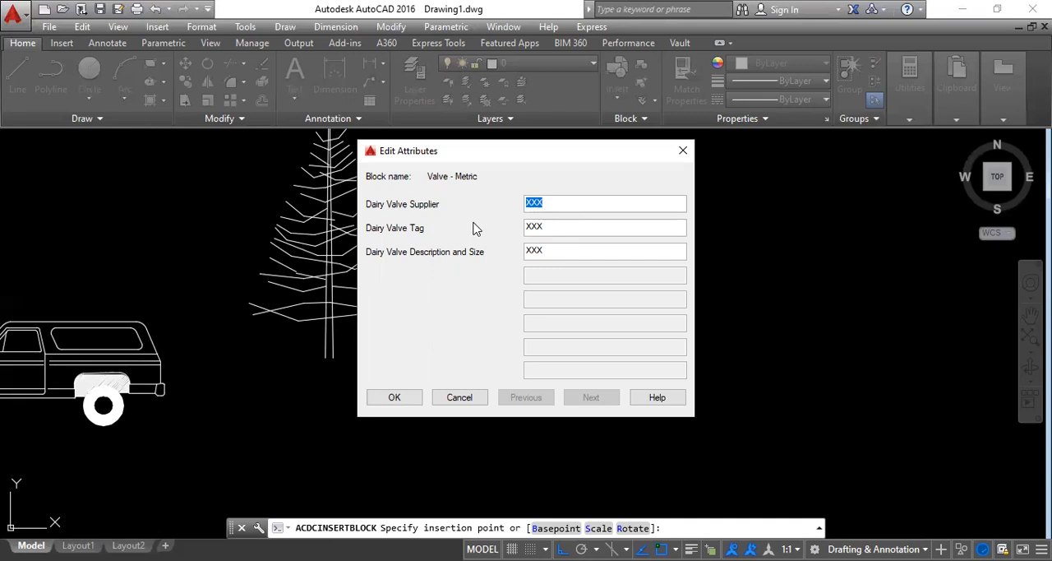
Step: Fill in the valve's attributes with supplier CADDESK, tag VALVE, and description and size 15X2
{"action": "type", "text": "CADDESK"}
{"action": "key", "text": "Tab"}
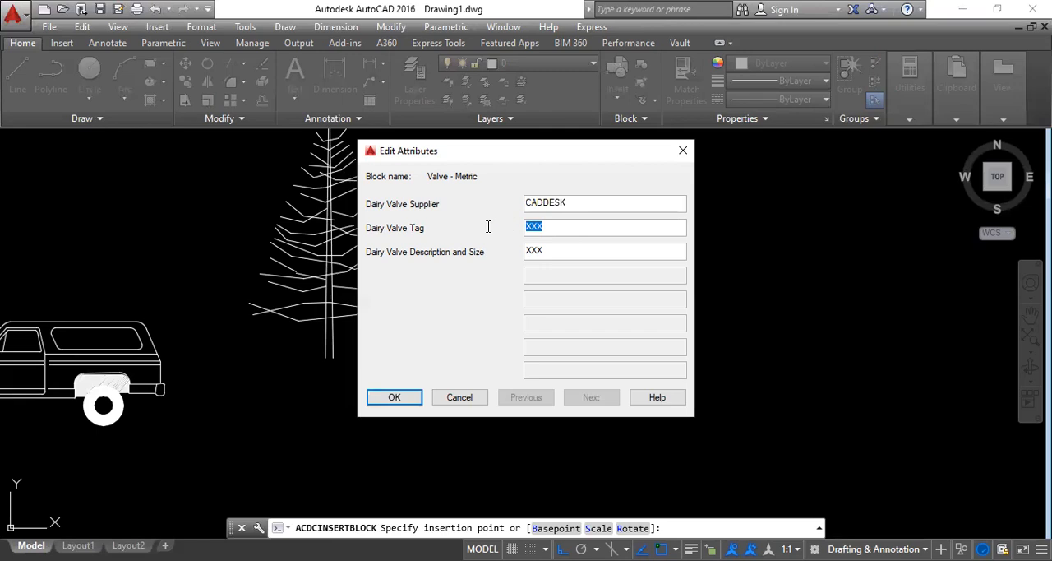
{"action": "type", "text": "VALVE"}
{"action": "left_click_drag", "start_coordinate": [551, 251], "coordinate": [484, 253]}
{"action": "type", "text": "15X2"}
{"action": "left_click", "coordinate": [395, 397]}
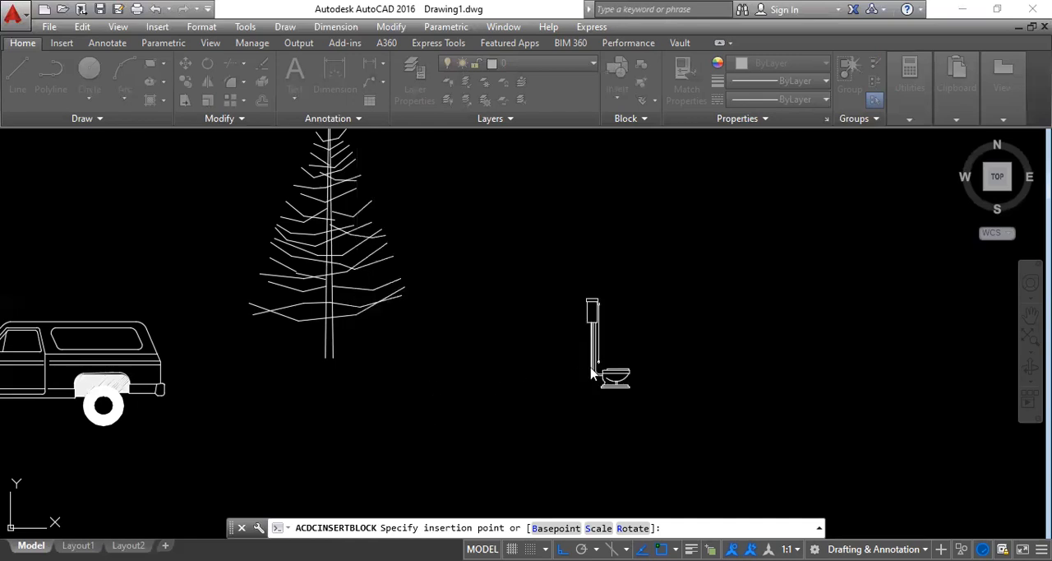
Step: Examine the valve block's geometry, attribute text and grips up close and beside the other blocks
{"action": "middle_click_drag", "start_coordinate": [734, 310], "coordinate": [758, 289]}
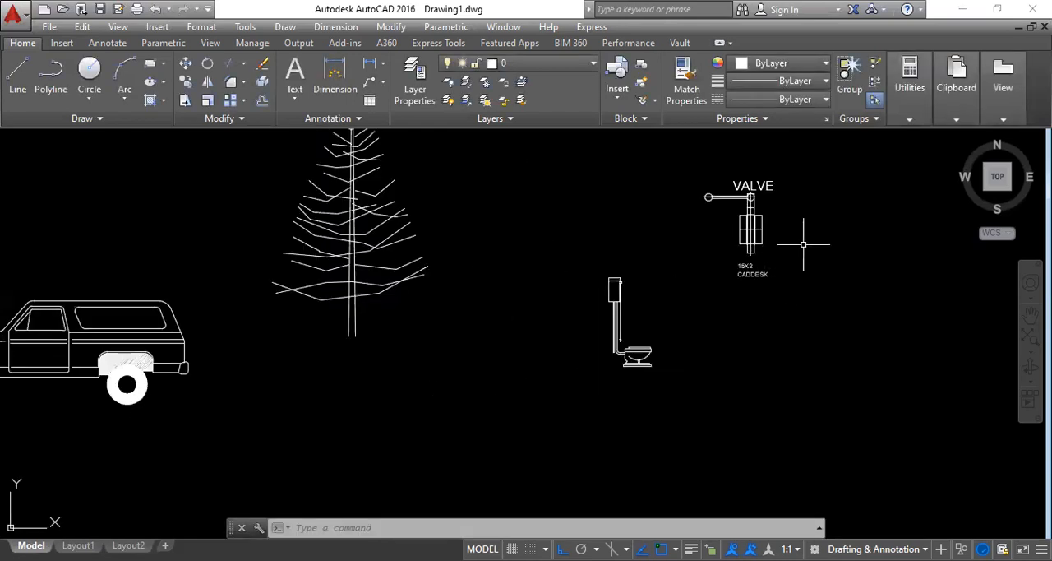
{"action": "scroll", "coordinate": [805, 237], "scroll_direction": "up", "scroll_amount": 2}
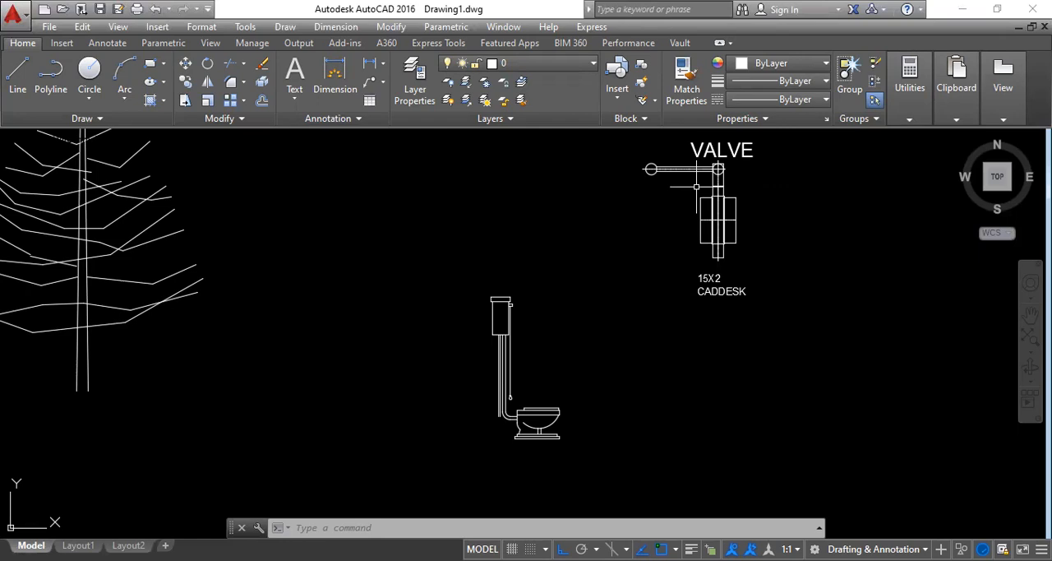
{"action": "scroll", "coordinate": [648, 296], "scroll_direction": "down", "scroll_amount": 4}
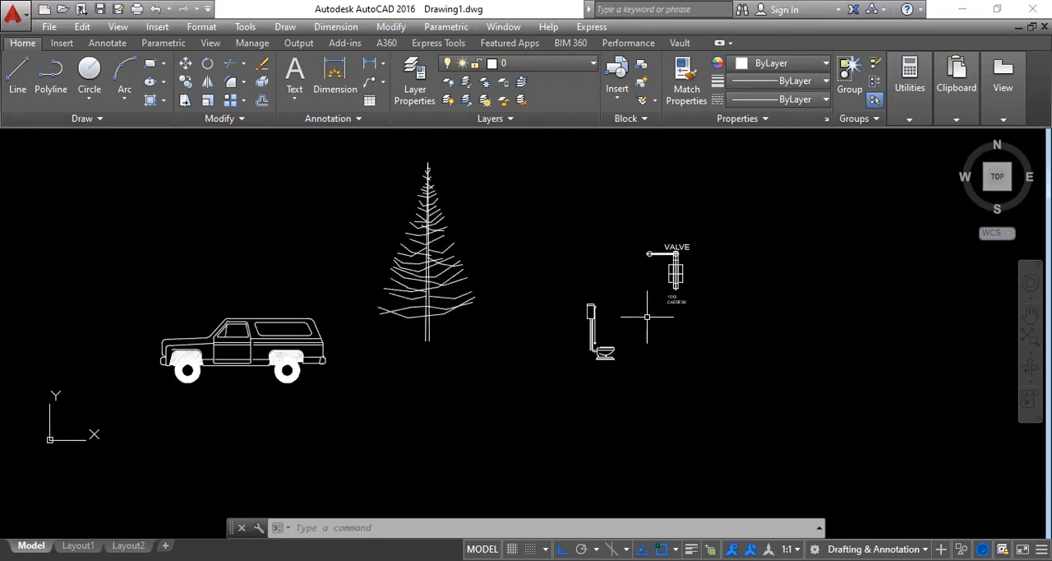
{"action": "scroll", "coordinate": [674, 261], "scroll_direction": "up", "scroll_amount": 4}
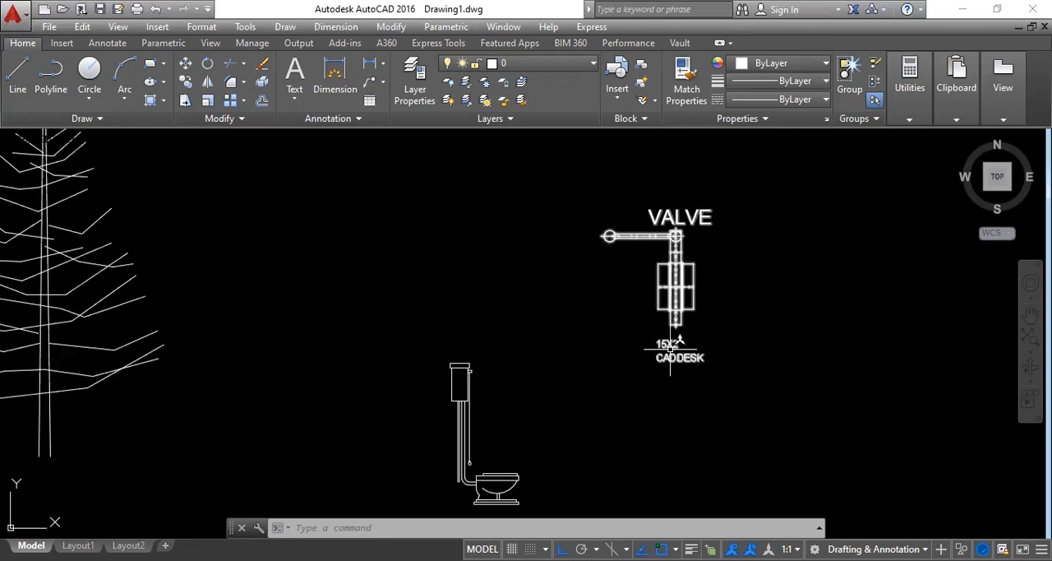
{"action": "scroll", "coordinate": [670, 352], "scroll_direction": "down", "scroll_amount": 2}
{"action": "mouse_move", "coordinate": [670, 352]}
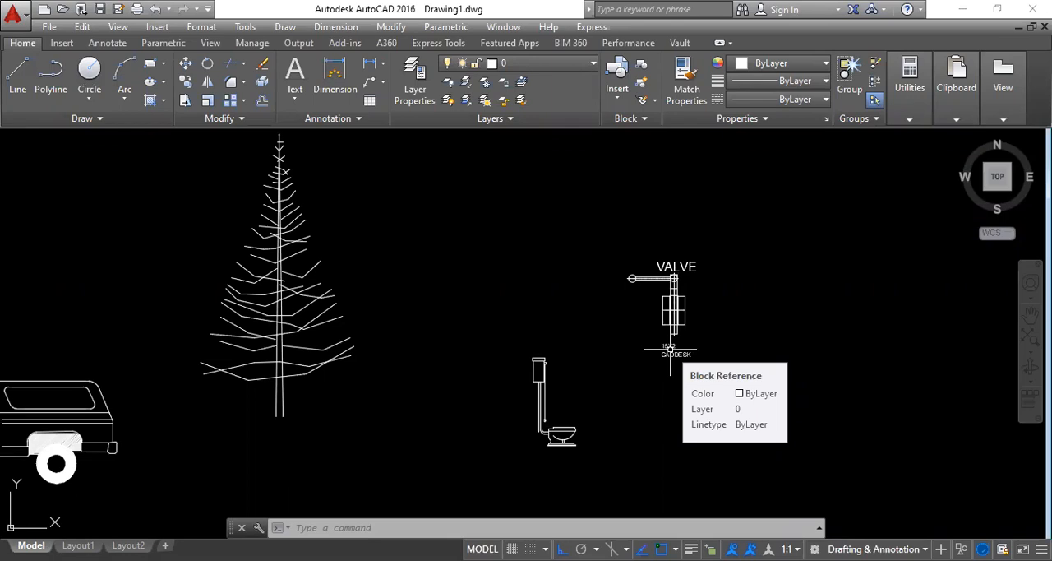
{"action": "left_click", "coordinate": [674, 310]}
{"action": "scroll", "coordinate": [695, 270], "scroll_direction": "up", "scroll_amount": 6}
{"action": "scroll", "coordinate": [670, 419], "scroll_direction": "down", "scroll_amount": 7}
{"action": "scroll", "coordinate": [659, 451], "scroll_direction": "up", "scroll_amount": 2}
{"action": "scroll", "coordinate": [659, 451], "scroll_direction": "up", "scroll_amount": 2}
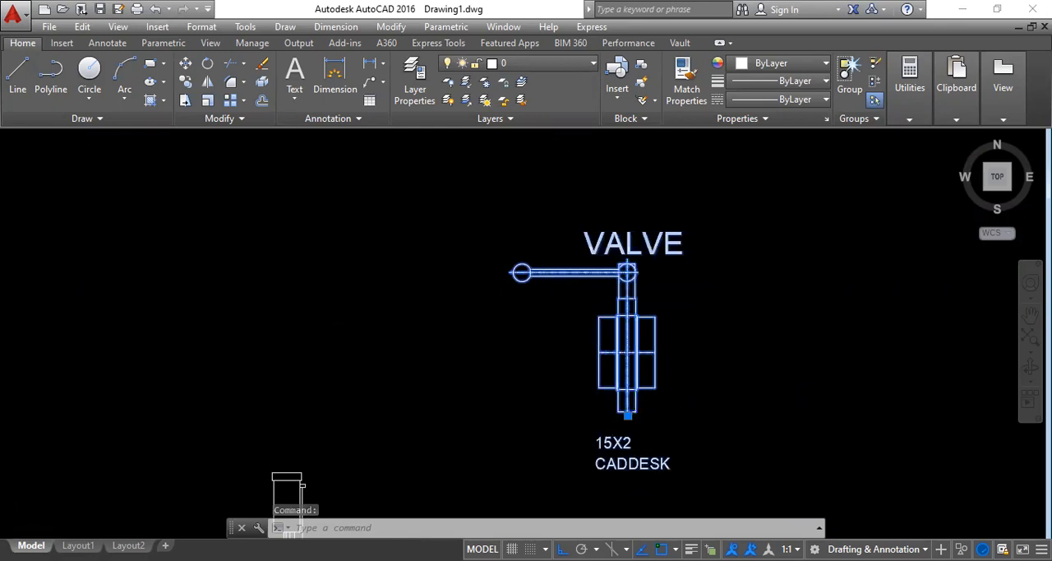
{"action": "scroll", "coordinate": [641, 411], "scroll_direction": "down", "scroll_amount": 6}
{"action": "mouse_move", "coordinate": [463, 392]}
{"action": "middle_mouse_down"}
{"action": "mouse_move", "coordinate": [497, 308]}
{"action": "mouse_move", "coordinate": [569, 246]}
{"action": "middle_mouse_up"}
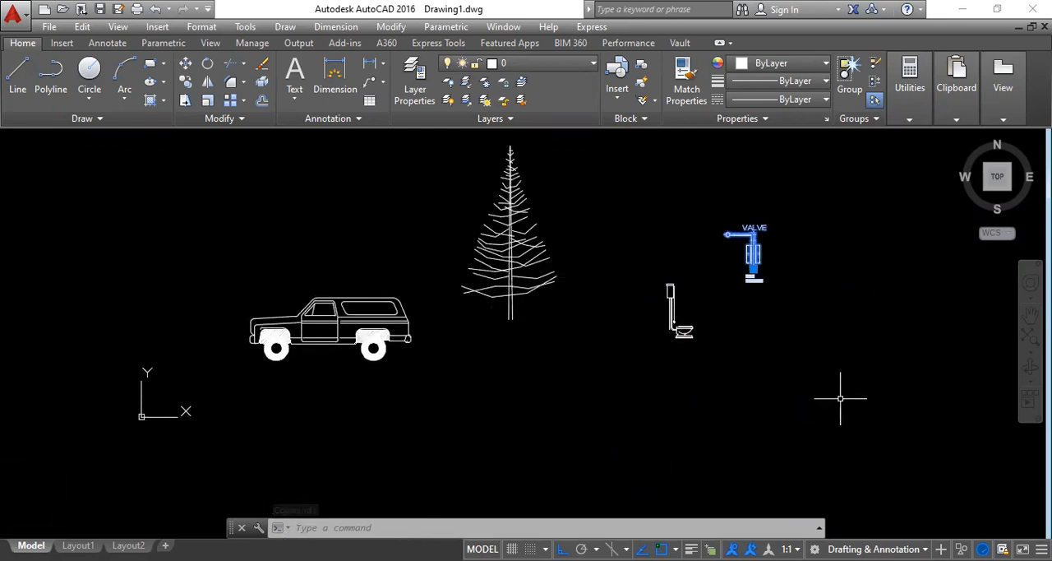
{"action": "key", "text": "Escape"}
Step: Select the toilet block, mirror it with its flip grip, restore its original direction, and clear the selection
{"action": "scroll", "coordinate": [679, 345], "scroll_direction": "up", "scroll_amount": 4}
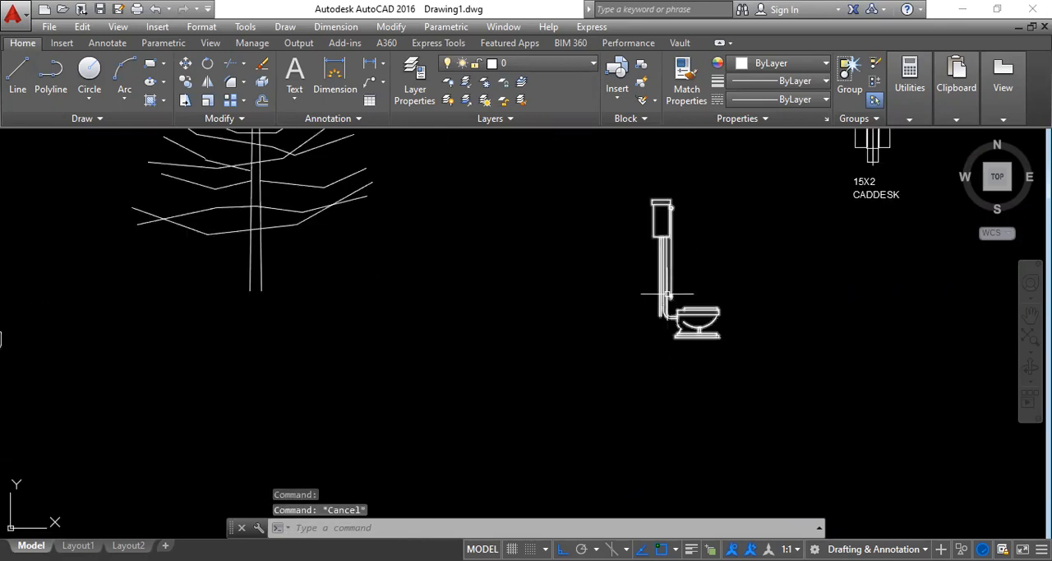
{"action": "left_click", "coordinate": [658, 302]}
{"action": "left_click", "coordinate": [654, 297]}
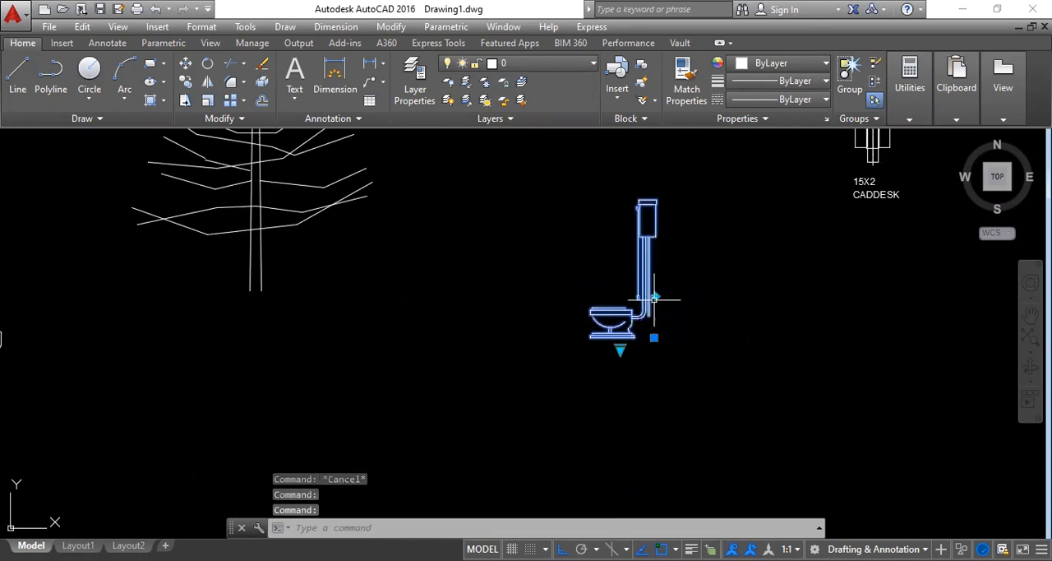
{"action": "left_click", "coordinate": [654, 298]}
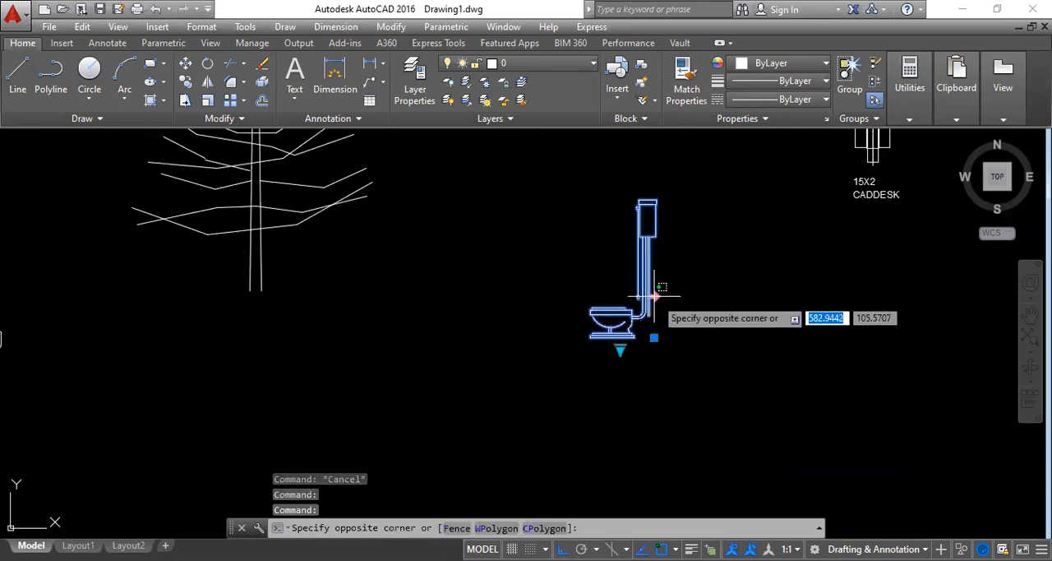
{"action": "left_click", "coordinate": [655, 297]}
{"action": "left_click", "coordinate": [654, 297]}
{"action": "key", "text": "Escape"}
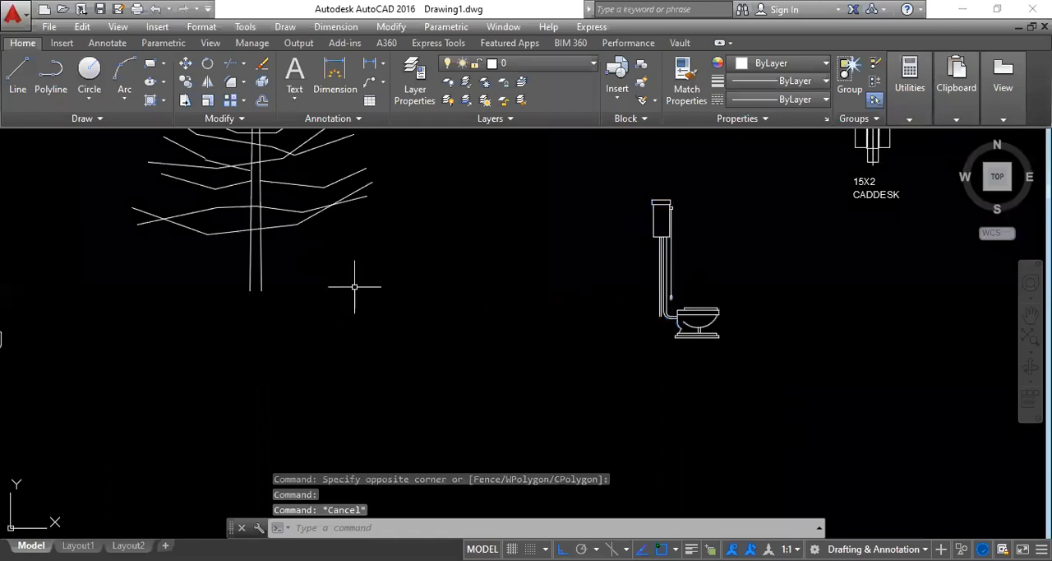
Step: Select the truck block, examine its list of available vehicle types and views, and deselect it without choosing another
{"action": "scroll", "coordinate": [316, 294], "scroll_direction": "down", "scroll_amount": 4}
{"action": "scroll", "coordinate": [110, 304], "scroll_direction": "up", "scroll_amount": 4}
{"action": "left_click", "coordinate": [289, 307]}
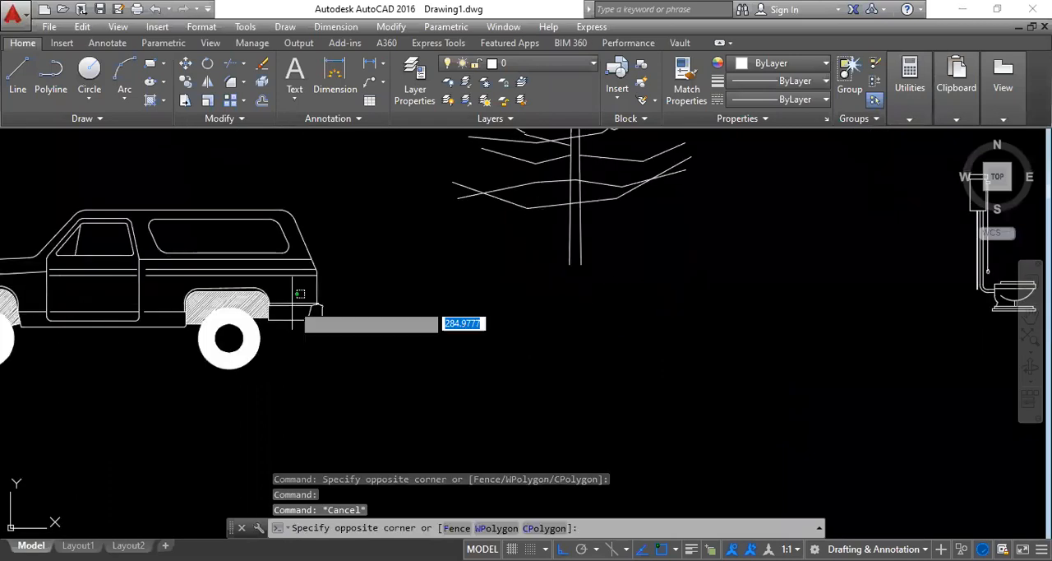
{"action": "left_click", "coordinate": [270, 380]}
{"action": "scroll", "coordinate": [329, 328], "scroll_direction": "down", "scroll_amount": 3}
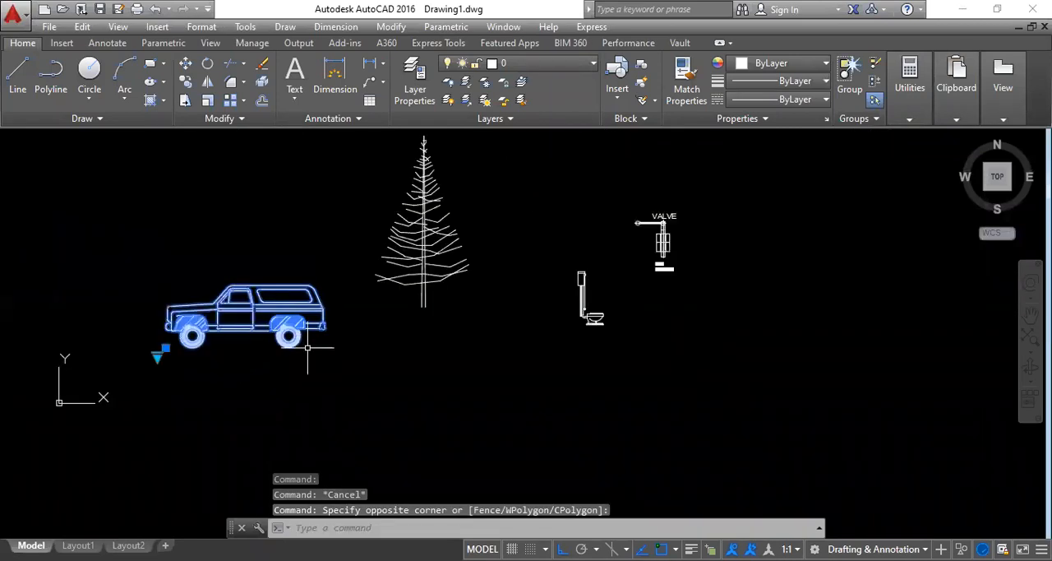
{"action": "scroll", "coordinate": [160, 351], "scroll_direction": "up", "scroll_amount": 4}
{"action": "left_click", "coordinate": [151, 352]}
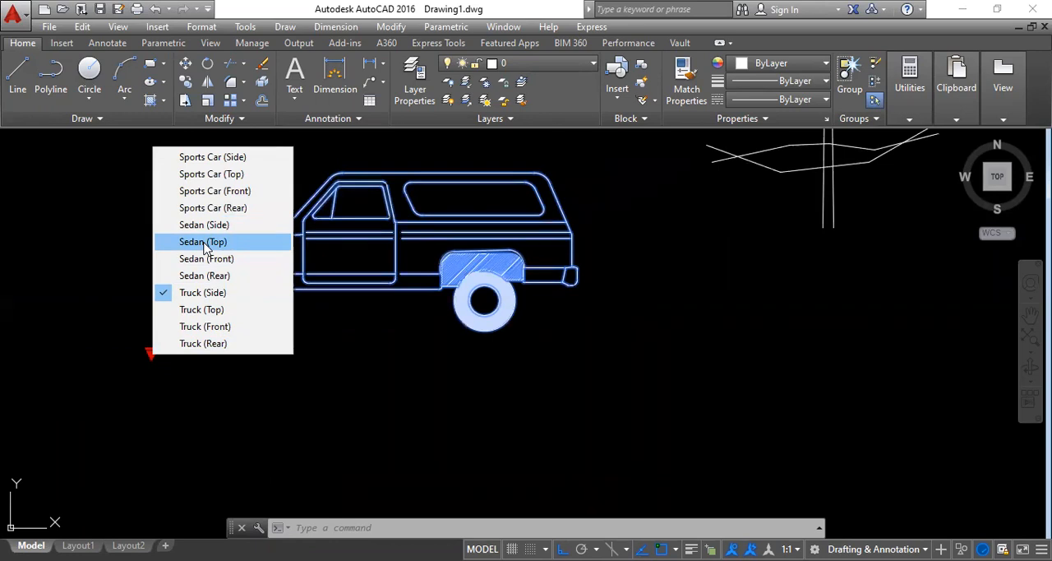
{"action": "key", "text": "Escape"}
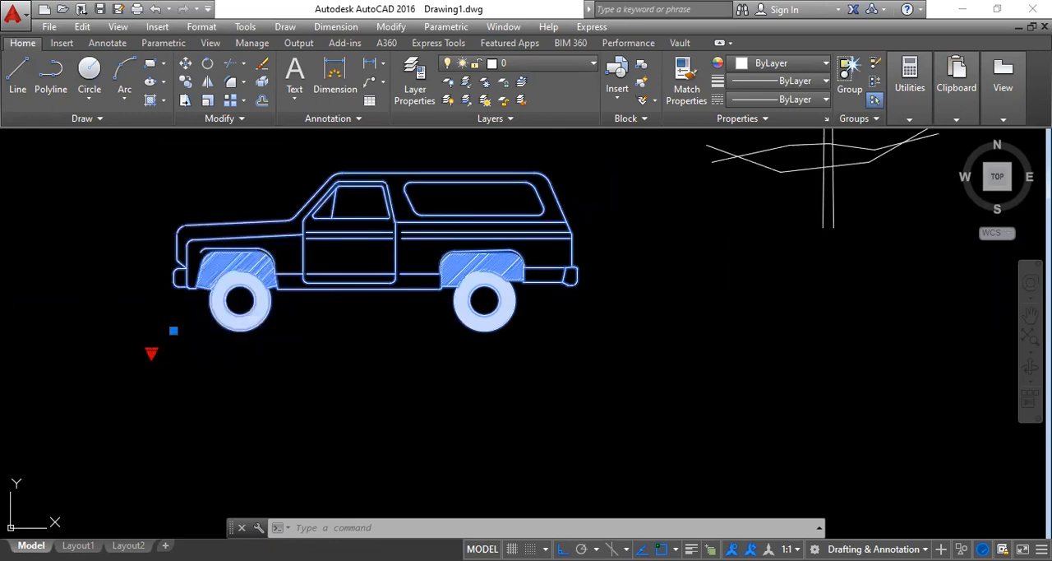
{"action": "key", "text": "Escape"}
Step: Select the truck, tree, toilet and valve blocks together and delete them
{"action": "scroll", "coordinate": [404, 383], "scroll_direction": "down", "scroll_amount": 4}
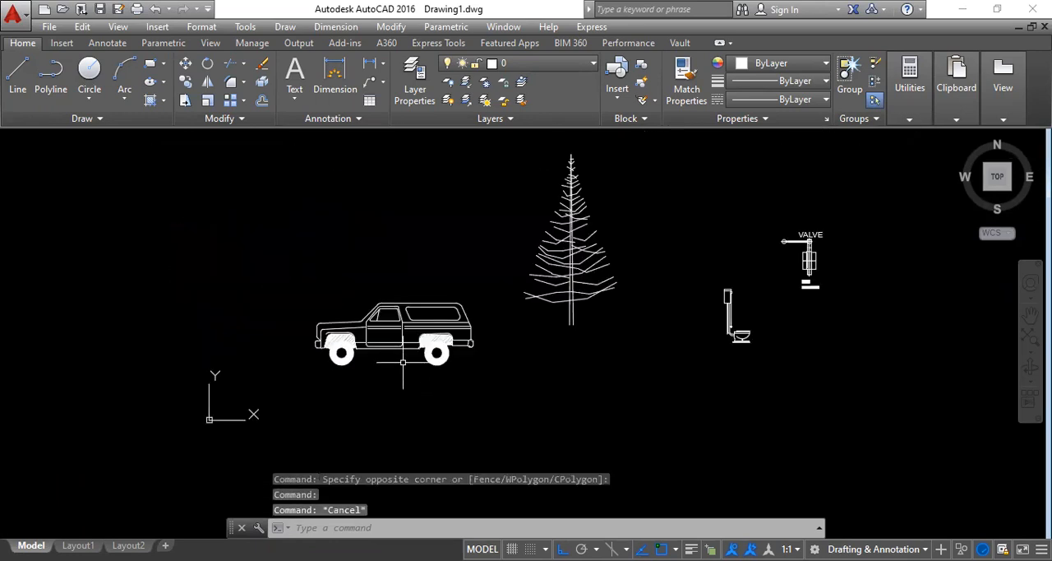
{"action": "left_click", "coordinate": [916, 395]}
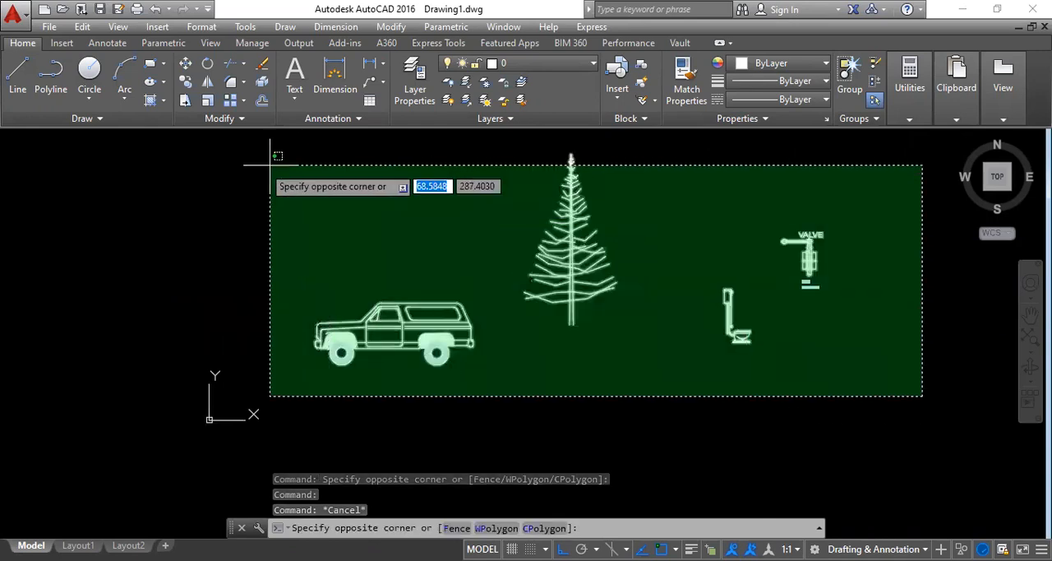
{"action": "left_click", "coordinate": [211, 172]}
{"action": "key", "text": "Delete"}
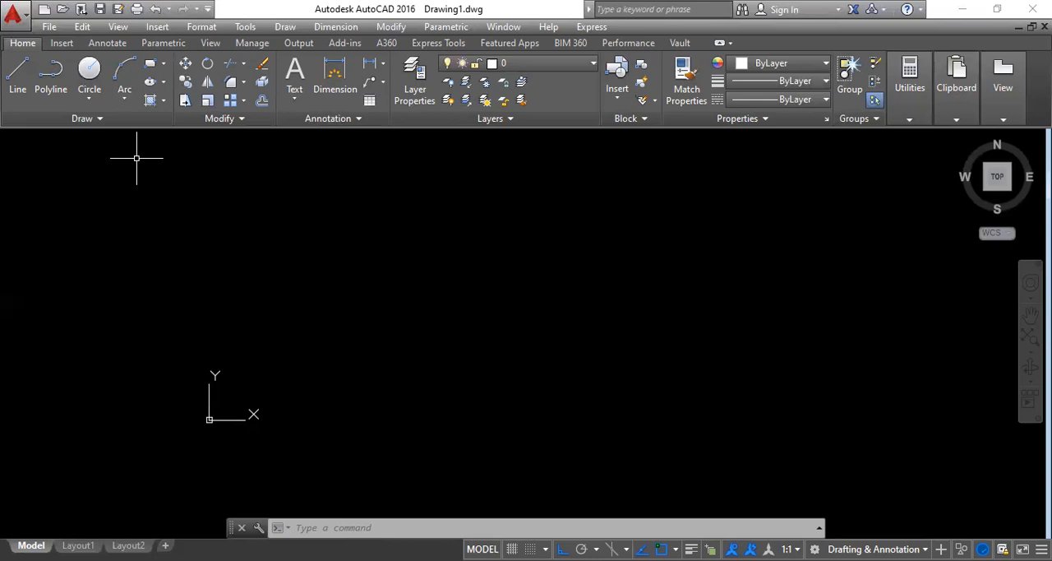
Step: Draw a wide, short rectangle for the bolt head and a tall, narrow rectangle below it for the shank
{"action": "left_click", "coordinate": [413, 214]}
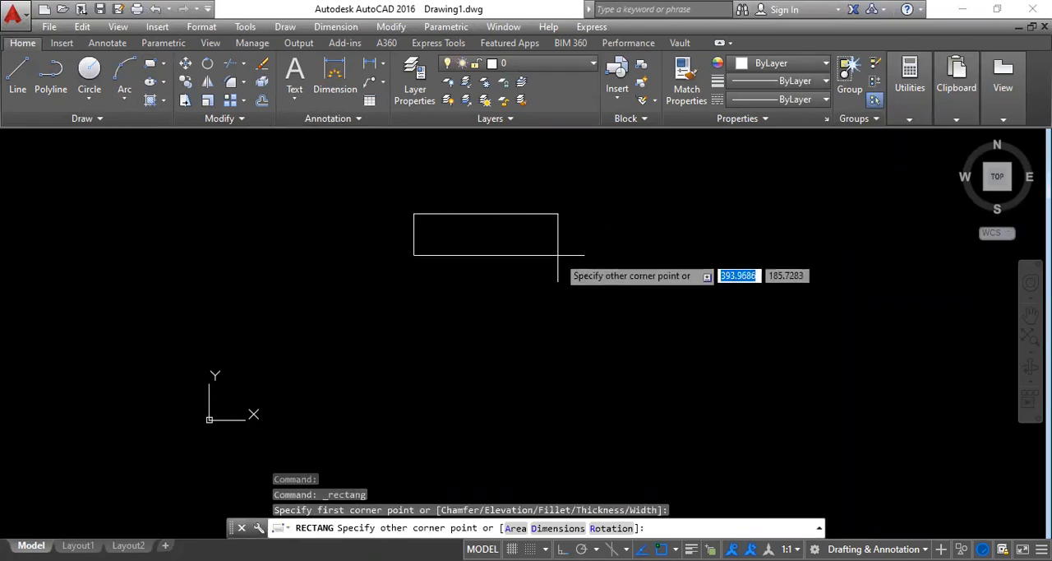
{"action": "left_click", "coordinate": [558, 254]}
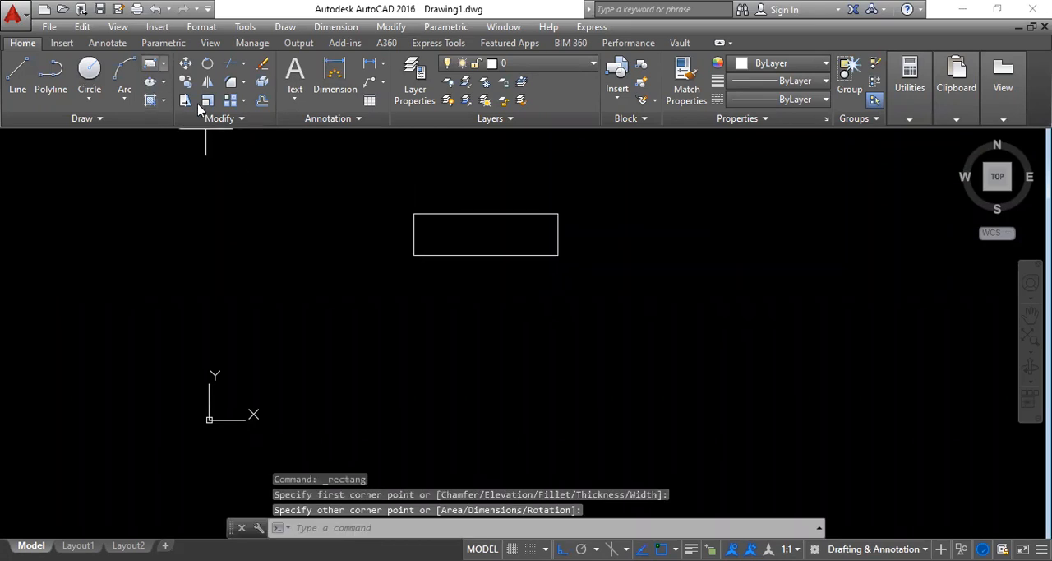
{"action": "key", "text": "Return"}
{"action": "left_click", "coordinate": [473, 295]}
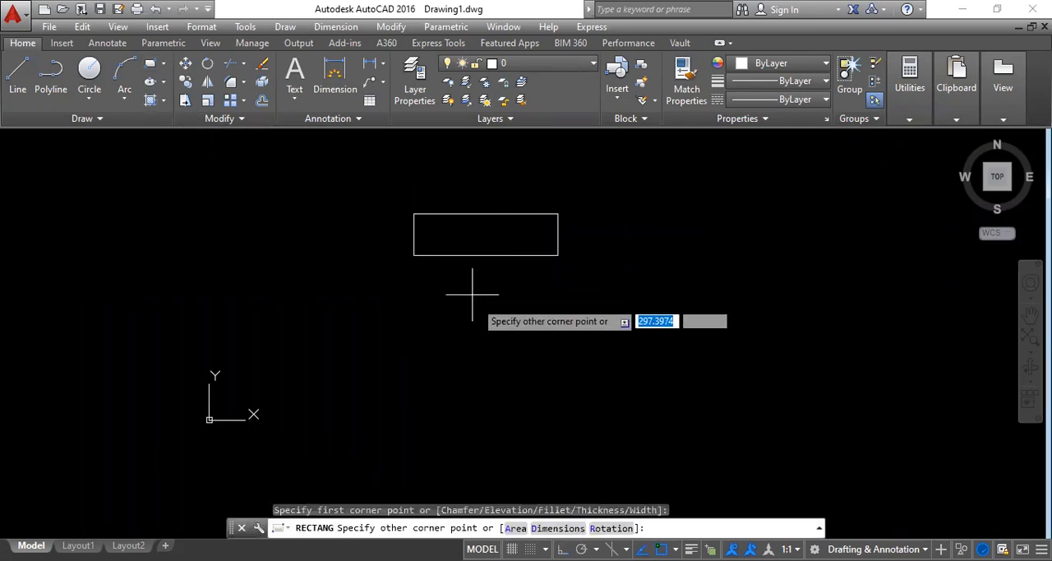
{"action": "left_click", "coordinate": [531, 446]}
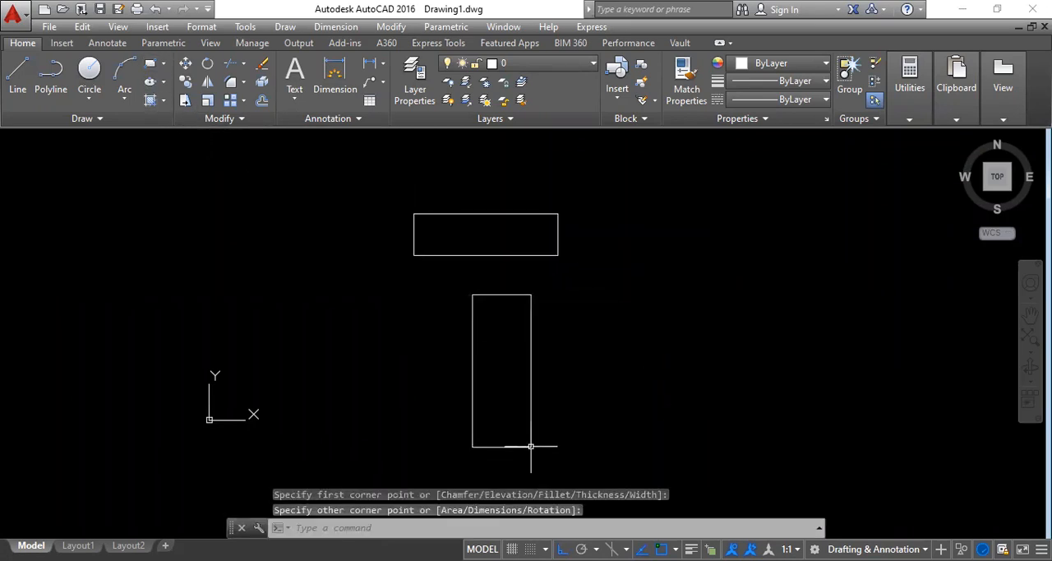
Step: Move the tall rectangle so its top edge midpoint meets the bottom edge midpoint of the wide rectangle
{"action": "type", "text": "m"}
{"action": "key", "text": "Return"}
{"action": "left_click", "coordinate": [657, 345]}
{"action": "left_click", "coordinate": [364, 345]}
{"action": "key", "text": "Return"}
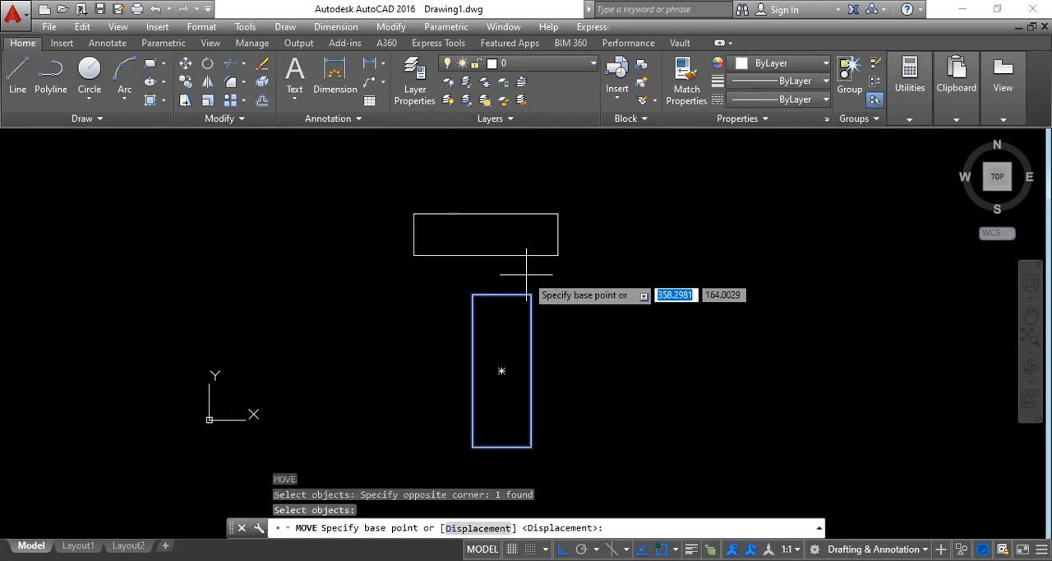
{"action": "left_click", "coordinate": [502, 294]}
{"action": "left_click", "coordinate": [485, 254]}
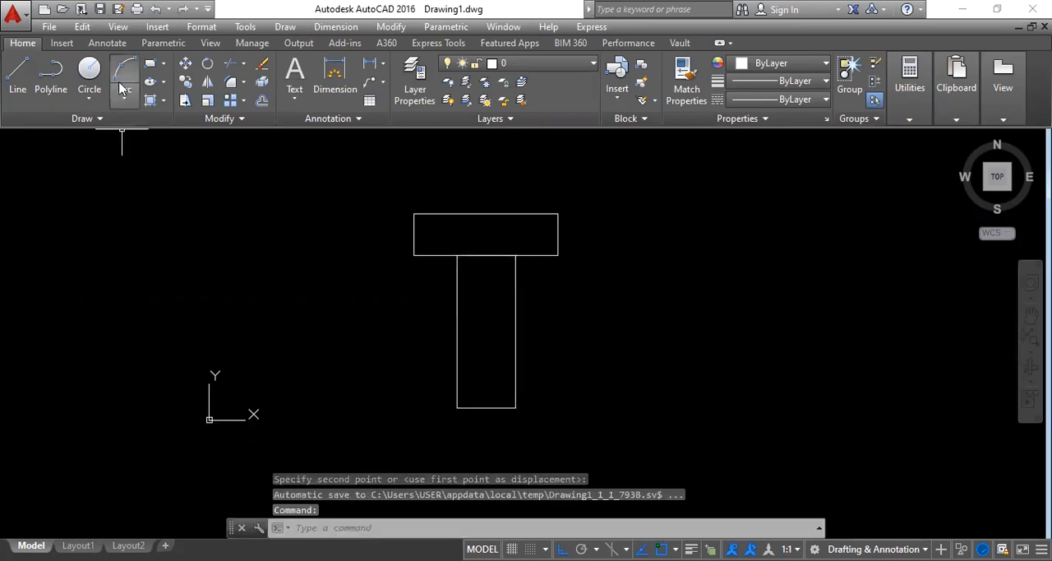
Step: Draw a six-sided polygon beside the T shape, inscribed in a circle of radius about 82
{"action": "left_click", "coordinate": [163, 63]}
{"action": "left_click", "coordinate": [178, 118]}
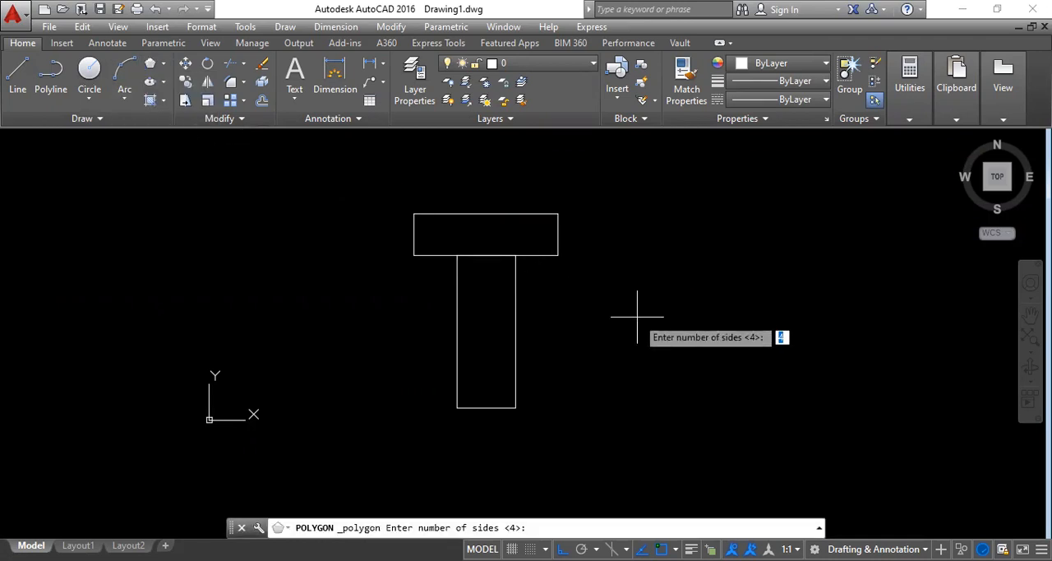
{"action": "type", "text": "6"}
{"action": "key", "text": "Return"}
{"action": "left_click", "coordinate": [704, 266]}
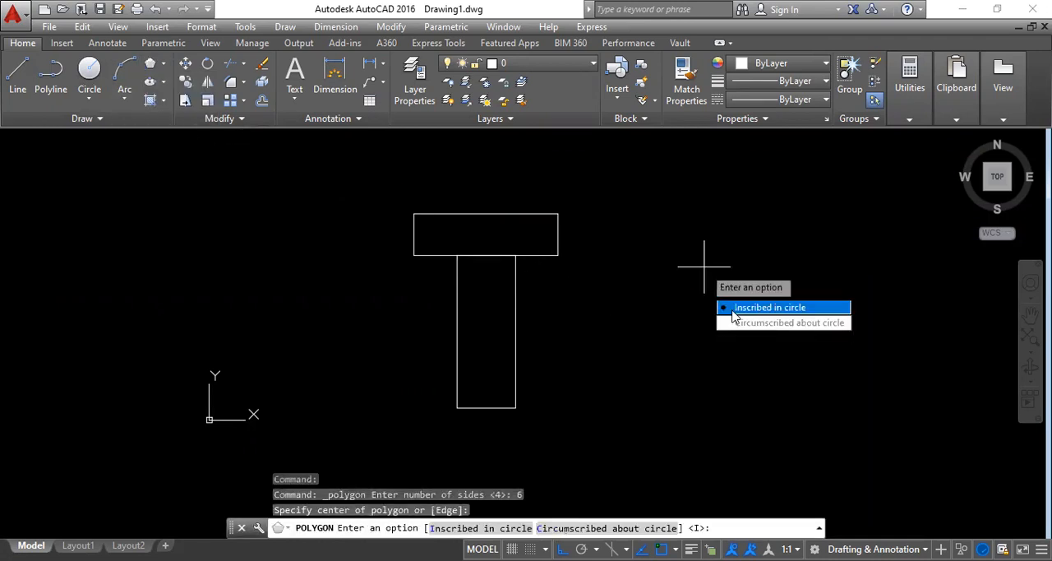
{"action": "left_click", "coordinate": [740, 308]}
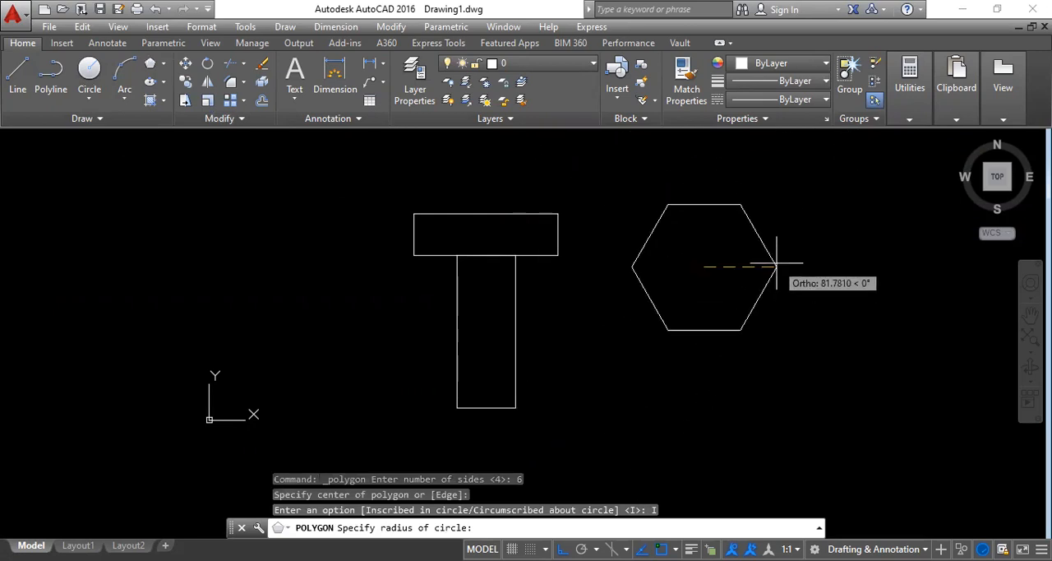
{"action": "left_click", "coordinate": [777, 266]}
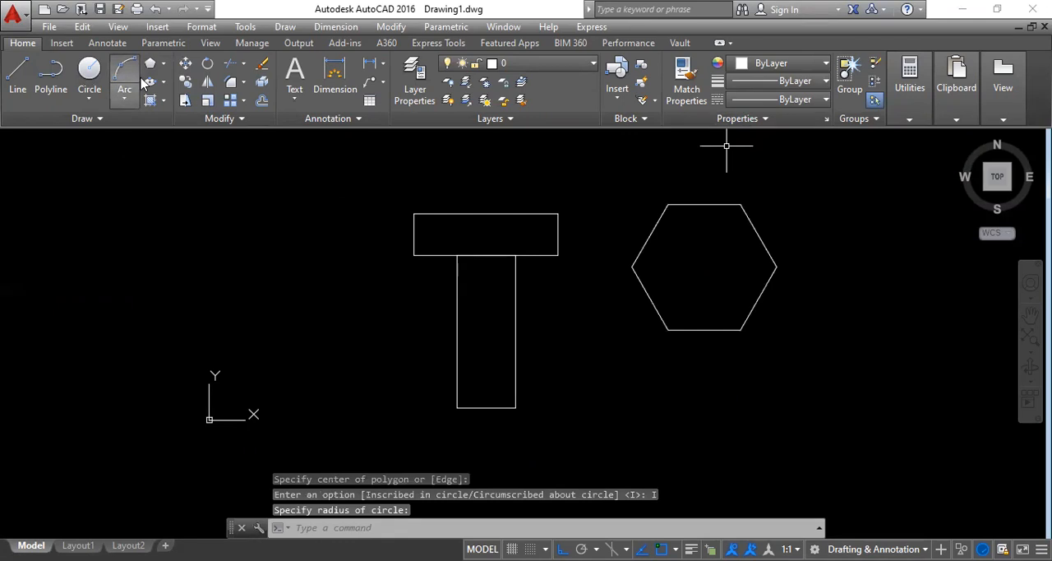
Step: Draw a center-radius circle of radius about 45 at the center of the hexagon
{"action": "left_click", "coordinate": [87, 102]}
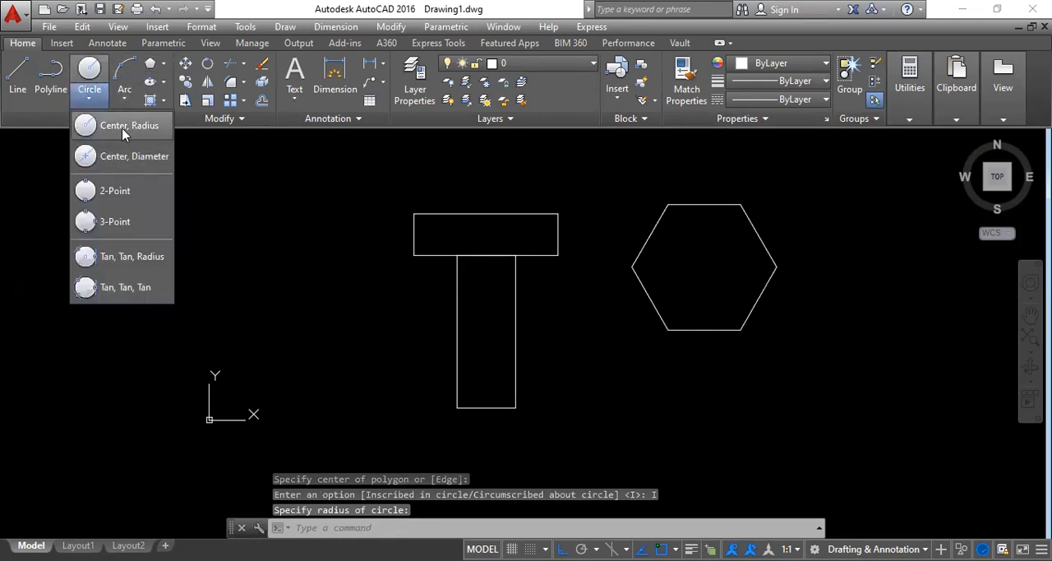
{"action": "left_click", "coordinate": [104, 137]}
{"action": "left_click", "coordinate": [703, 266]}
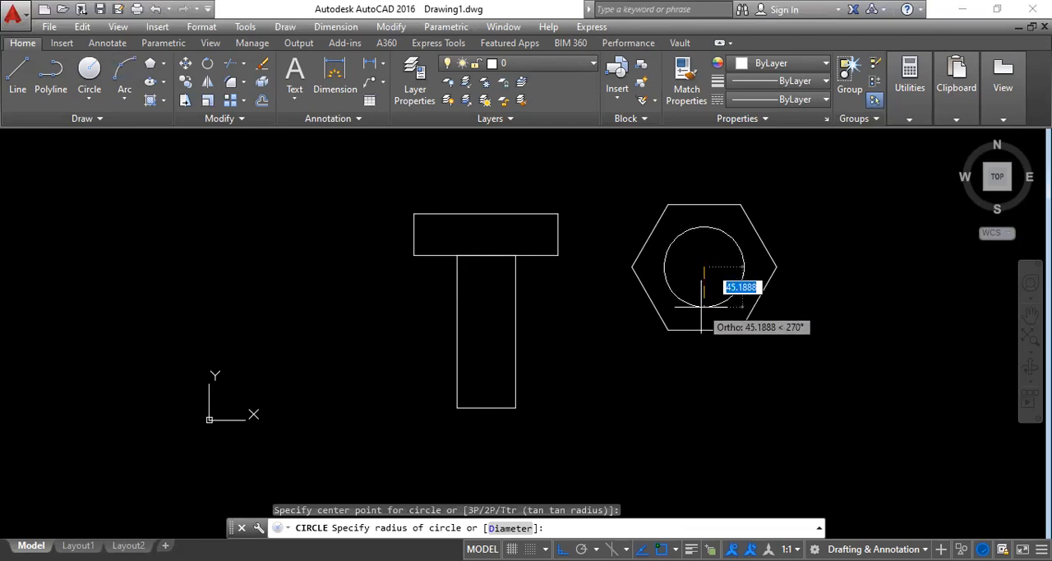
{"action": "left_click", "coordinate": [701, 306]}
{"action": "scroll", "coordinate": [669, 354], "scroll_direction": "down", "scroll_amount": 3}
{"action": "scroll", "coordinate": [660, 399], "scroll_direction": "up", "scroll_amount": 2}
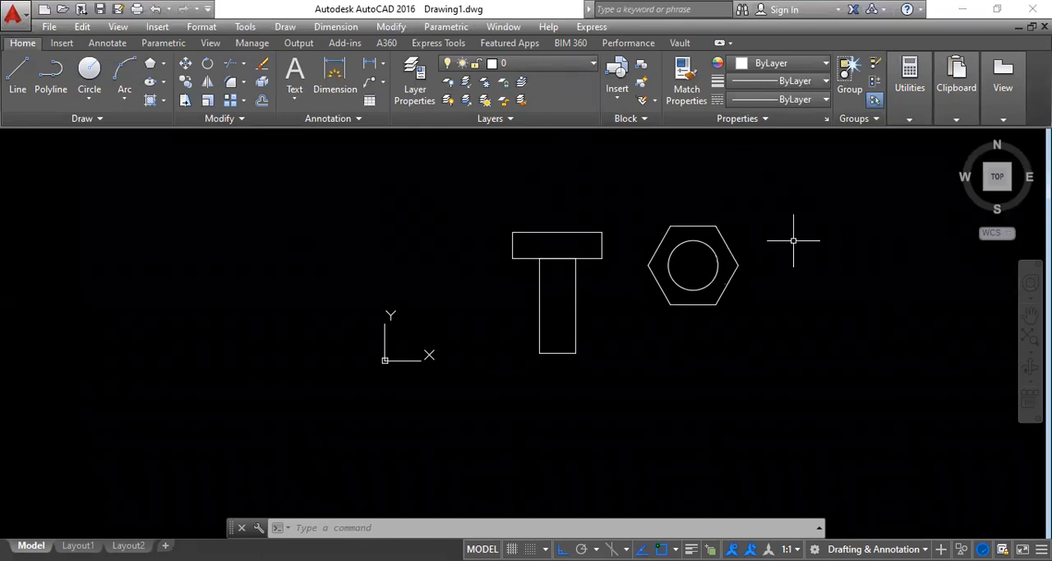
Step: Move the hexagon and circle together from their center to the bottom edge midpoint of the tall rectangle
{"action": "key", "text": "Return"}
{"action": "left_click", "coordinate": [763, 352]}
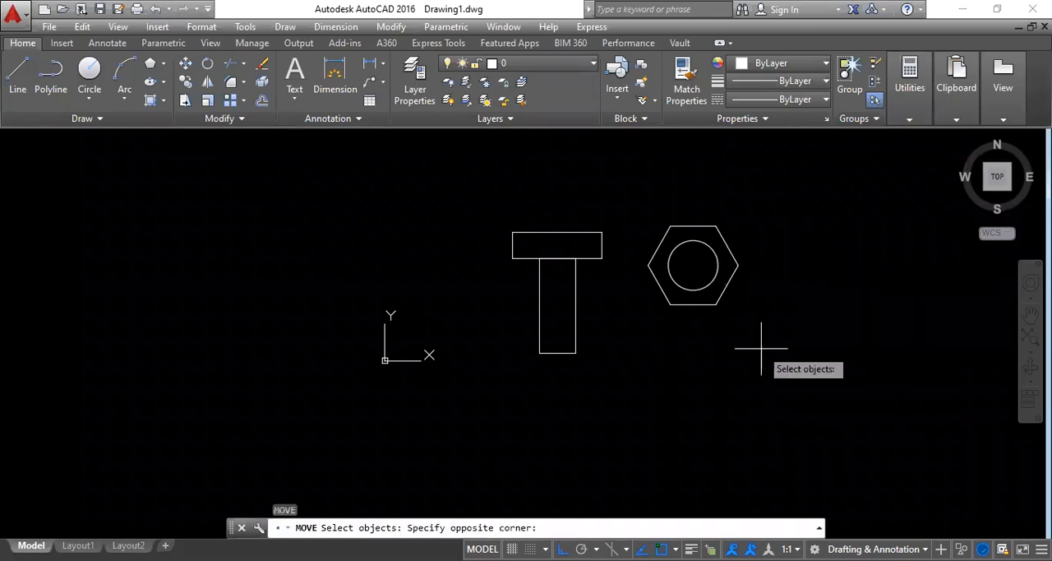
{"action": "left_click", "coordinate": [650, 194]}
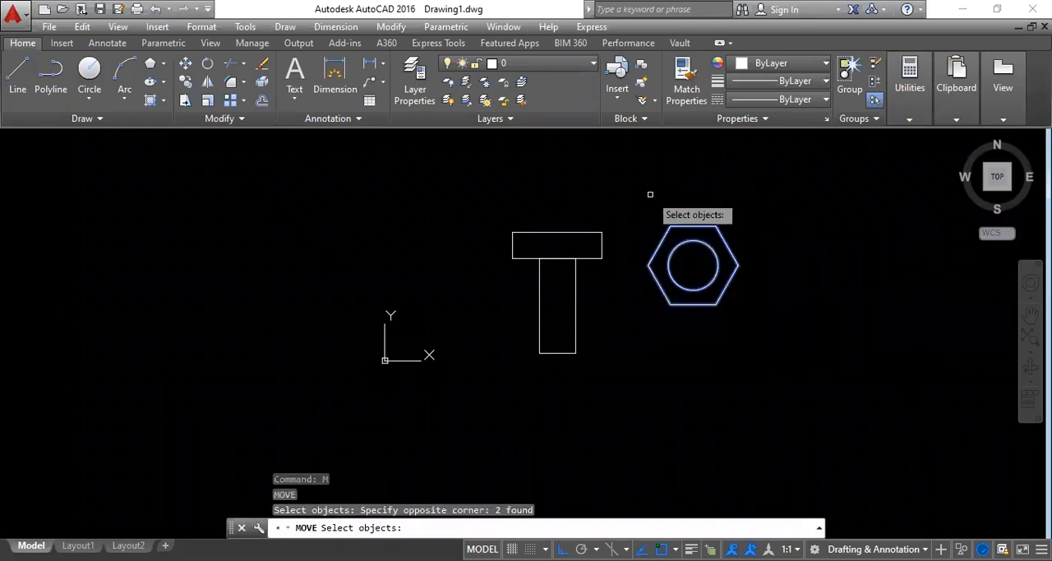
{"action": "key", "text": "Return"}
{"action": "left_click", "coordinate": [692, 265]}
{"action": "left_click", "coordinate": [558, 354]}
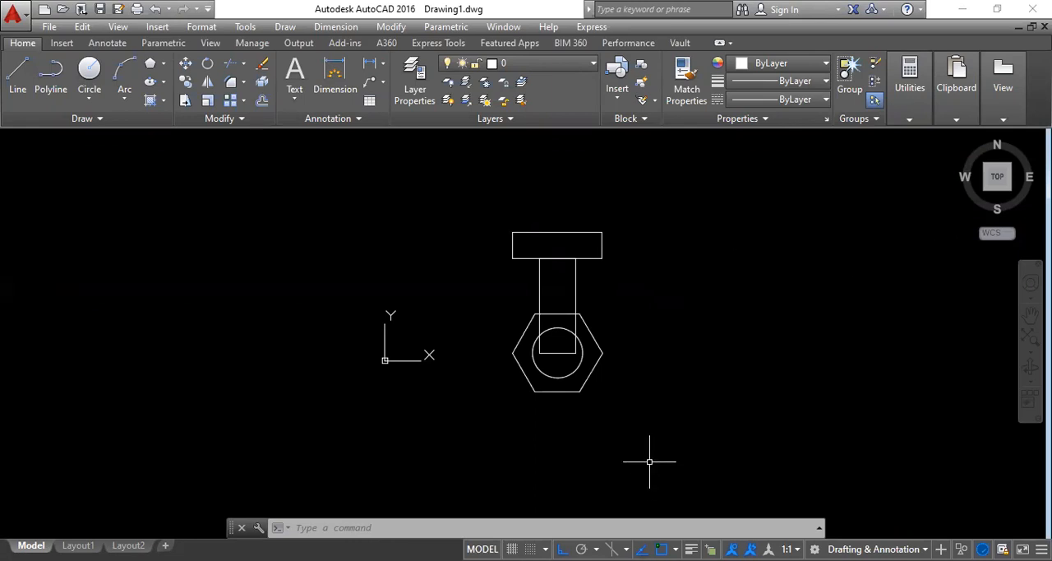
{"action": "key", "text": "Escape"}
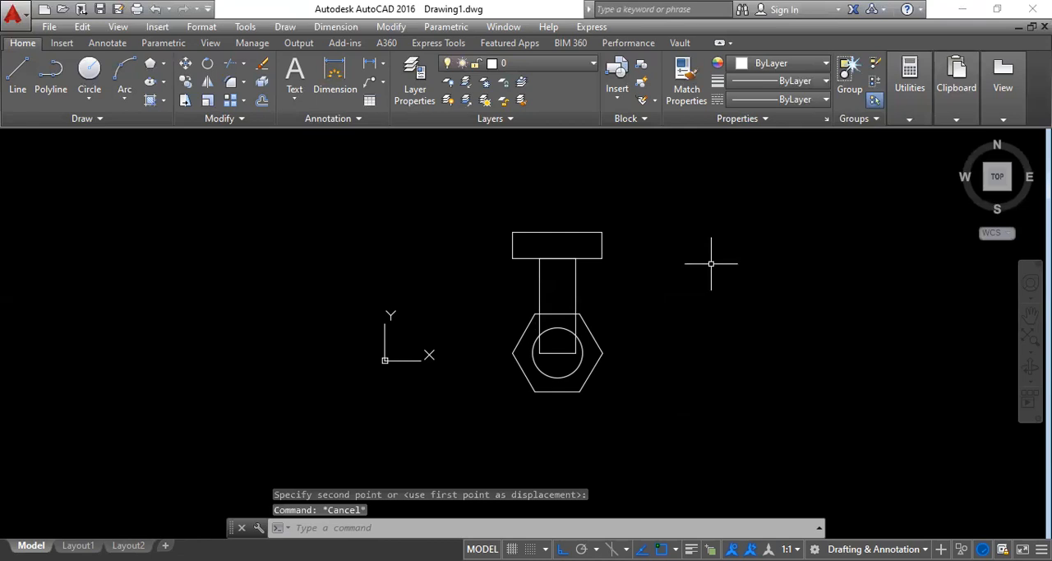
Step: Start a block definition named HEX BOLT with its base point at the bottom edge midpoint of the tall rectangle
{"action": "type", "text": "B"}
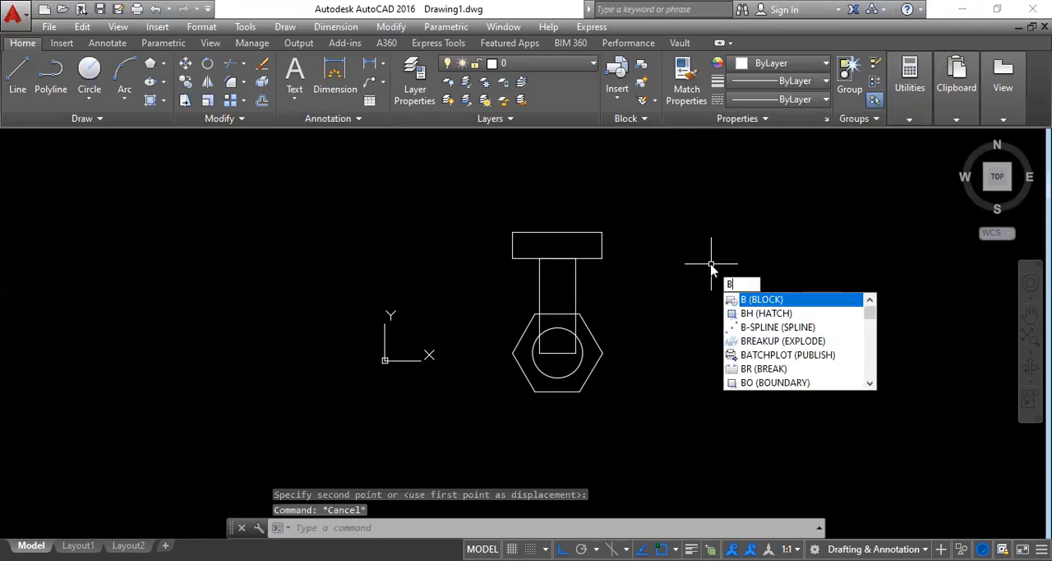
{"action": "key", "text": "Return"}
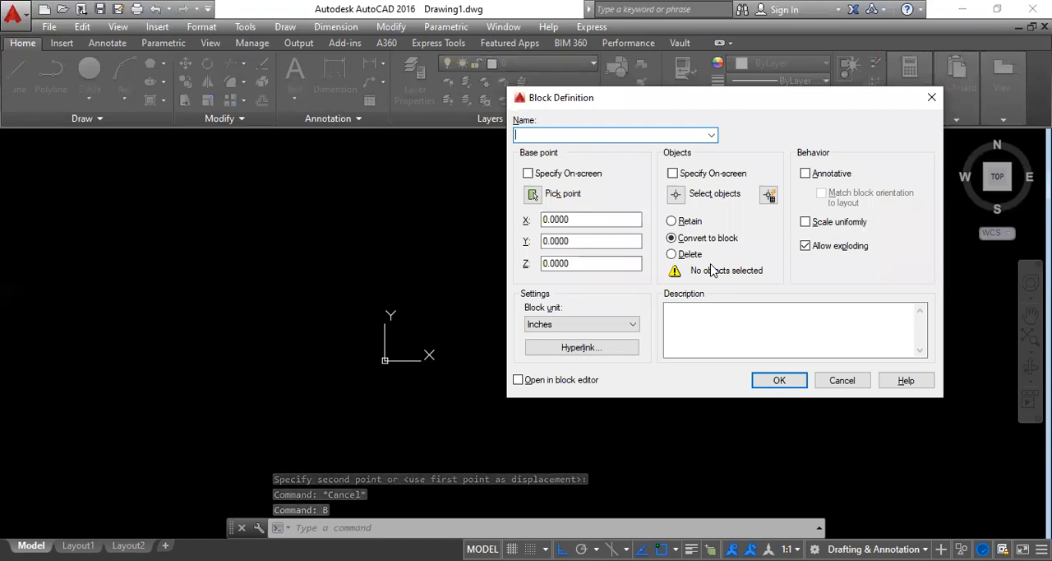
{"action": "type", "text": "HEX"}
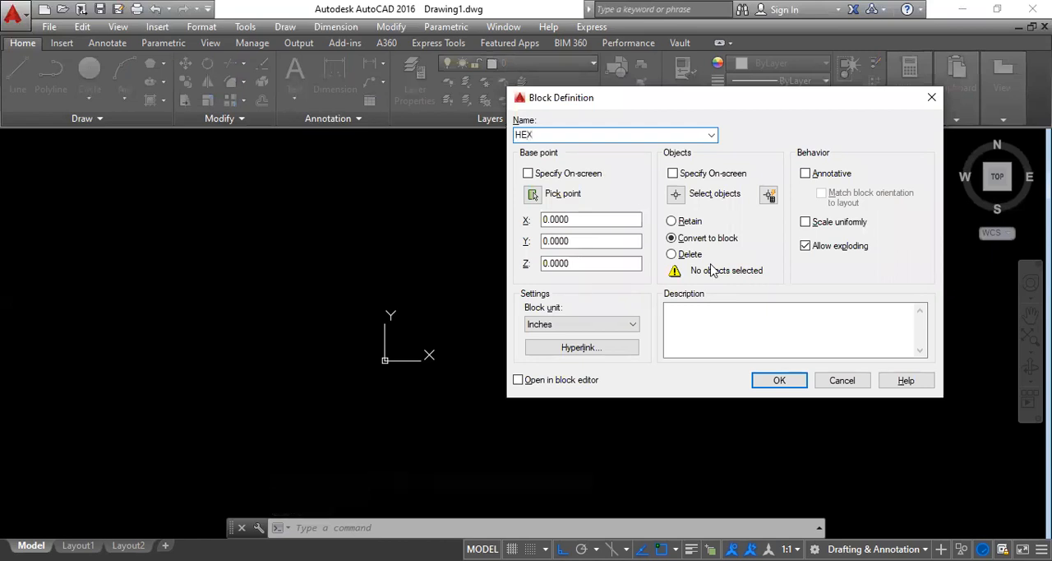
{"action": "type", "text": " BOLT"}
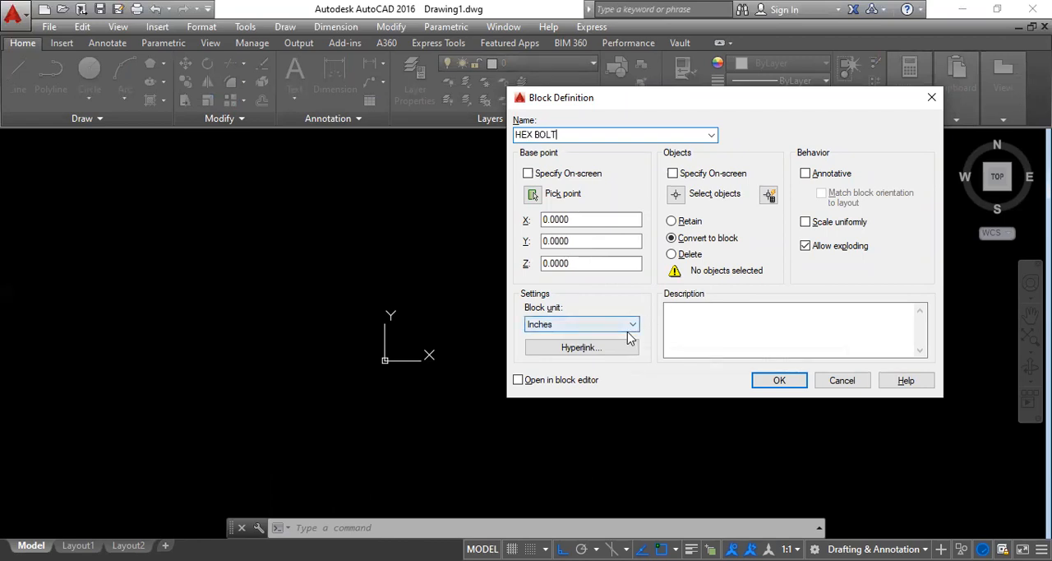
{"action": "left_click", "coordinate": [533, 195]}
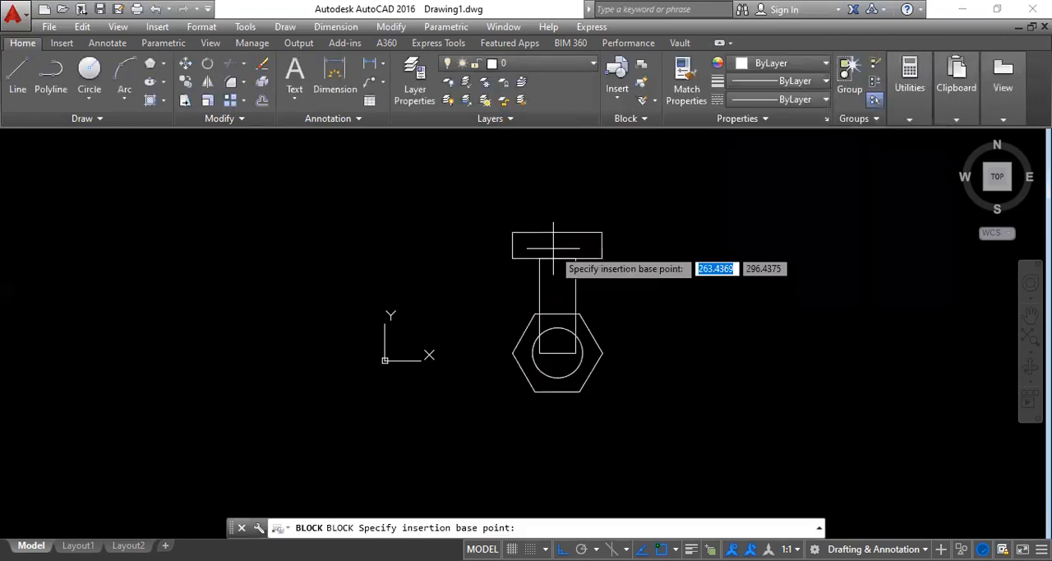
{"action": "left_click", "coordinate": [558, 352]}
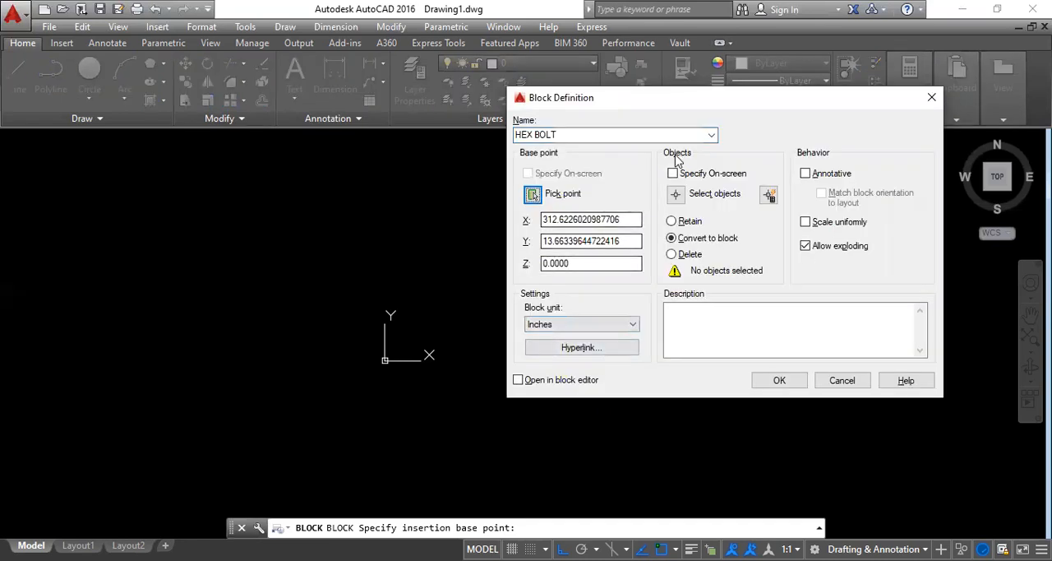
Step: Add both rectangles, the hexagon and the circle to the HEX BOLT block and create it, opening it in the Block Editor
{"action": "left_click", "coordinate": [673, 195]}
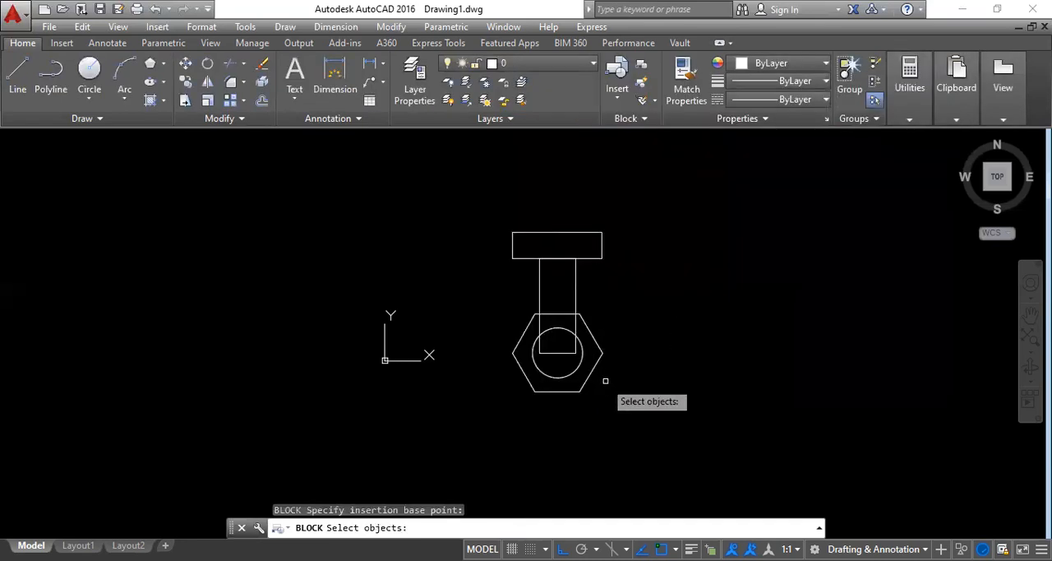
{"action": "left_click", "coordinate": [642, 398]}
{"action": "left_click", "coordinate": [483, 194]}
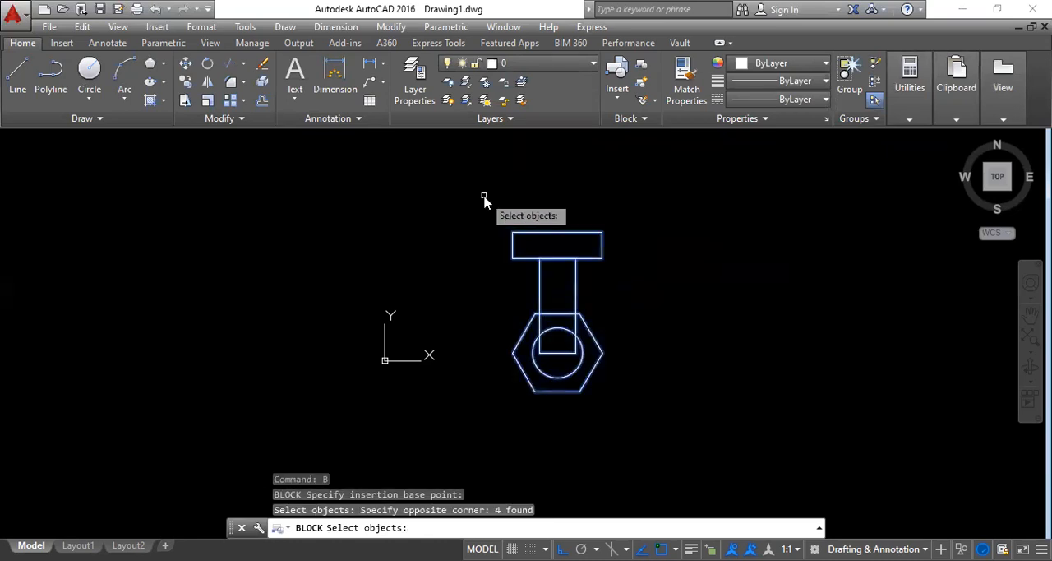
{"action": "key", "text": "Return"}
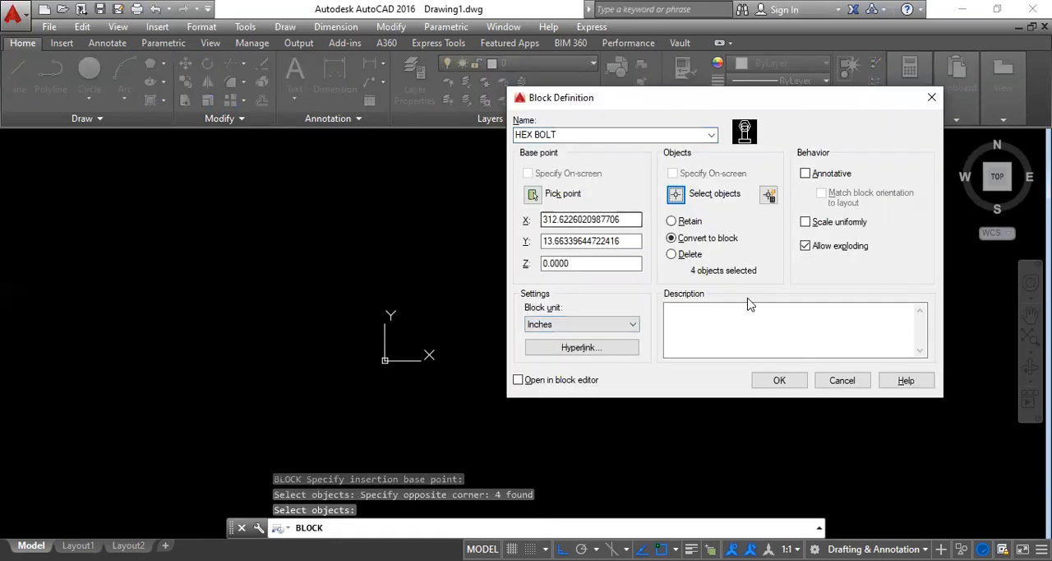
{"action": "left_click", "coordinate": [518, 380]}
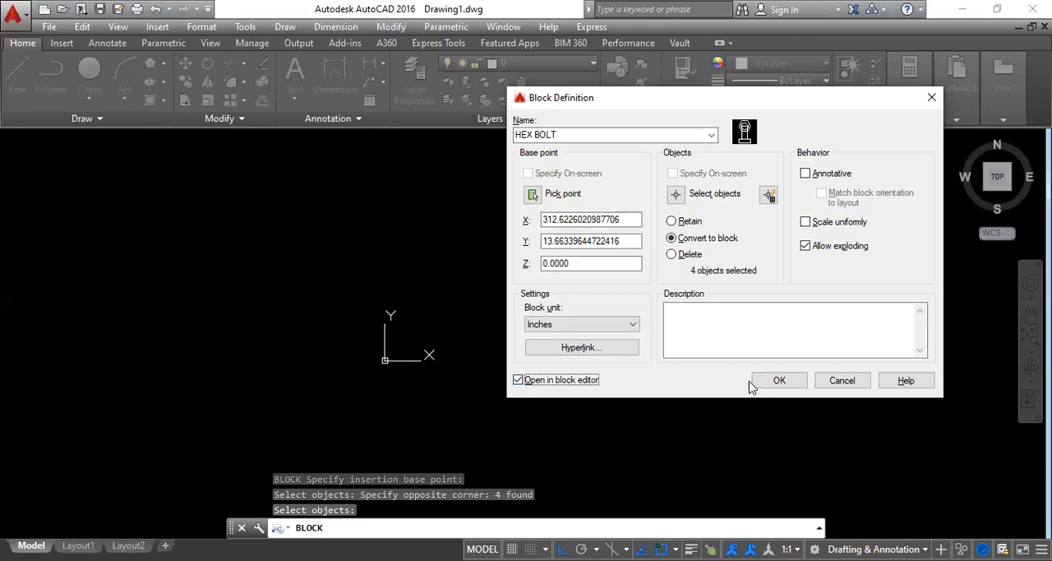
{"action": "left_click", "coordinate": [779, 380]}
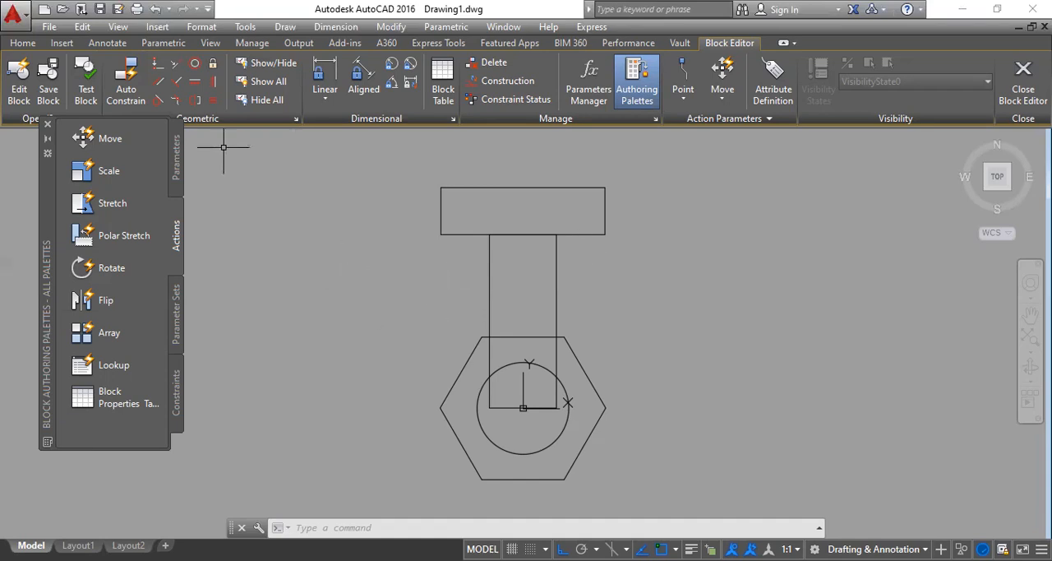
Step: Review the available block parameters and actions, and place a Visibility parameter at the block's base point
{"action": "left_click", "coordinate": [176, 163]}
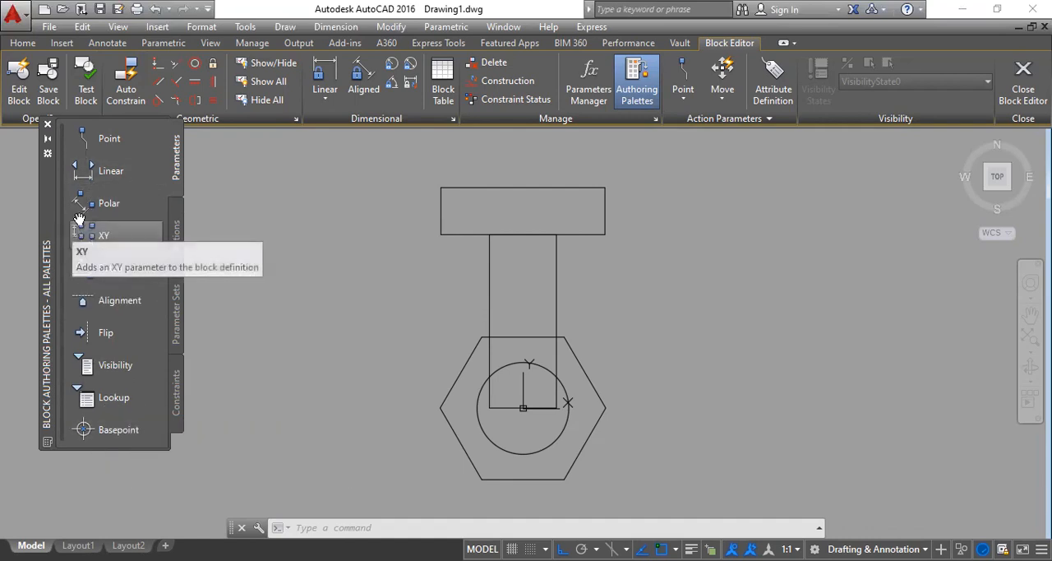
{"action": "left_click", "coordinate": [176, 238]}
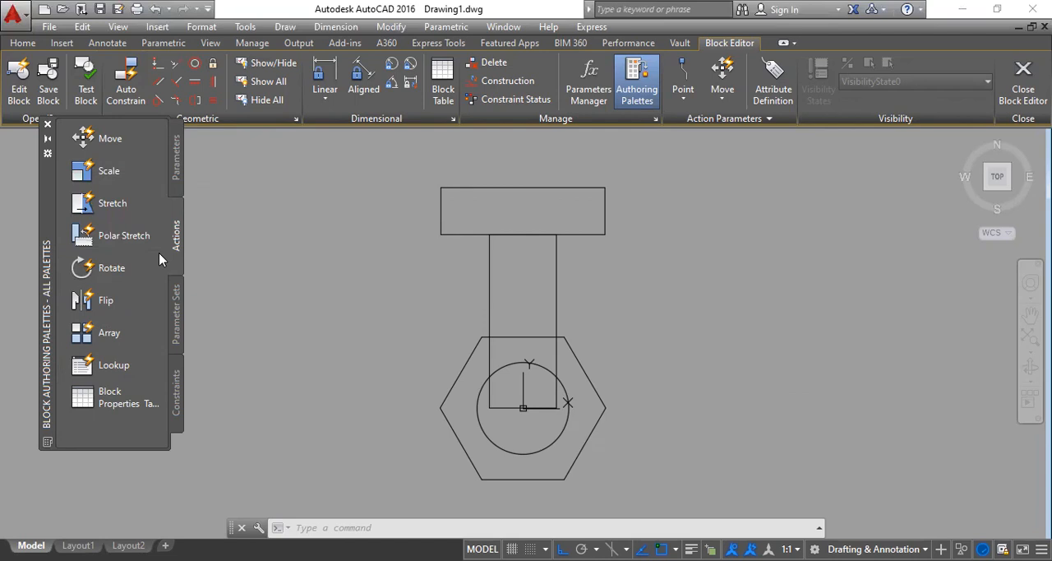
{"action": "left_click", "coordinate": [176, 169]}
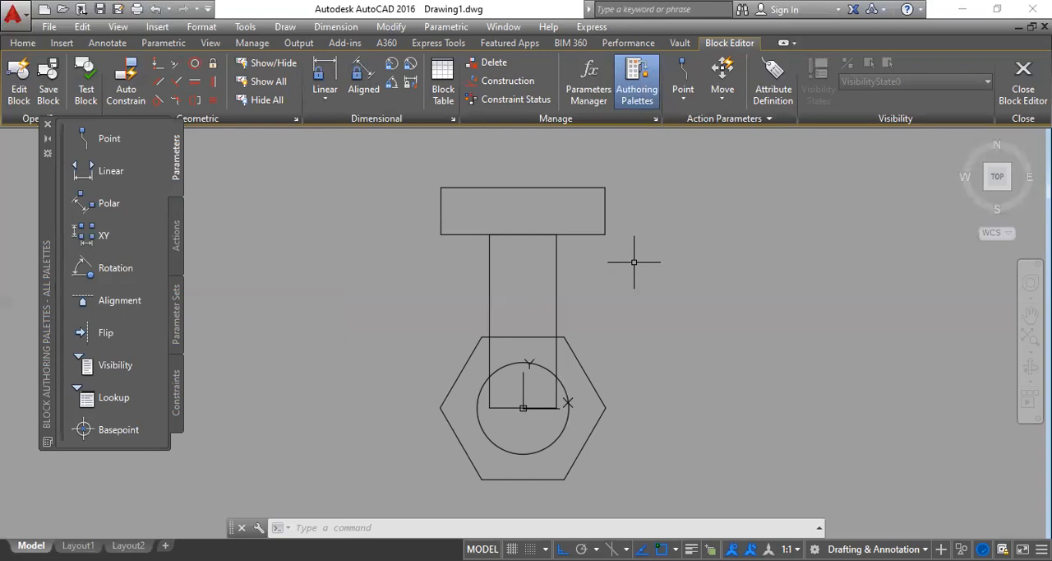
{"action": "left_click", "coordinate": [107, 366]}
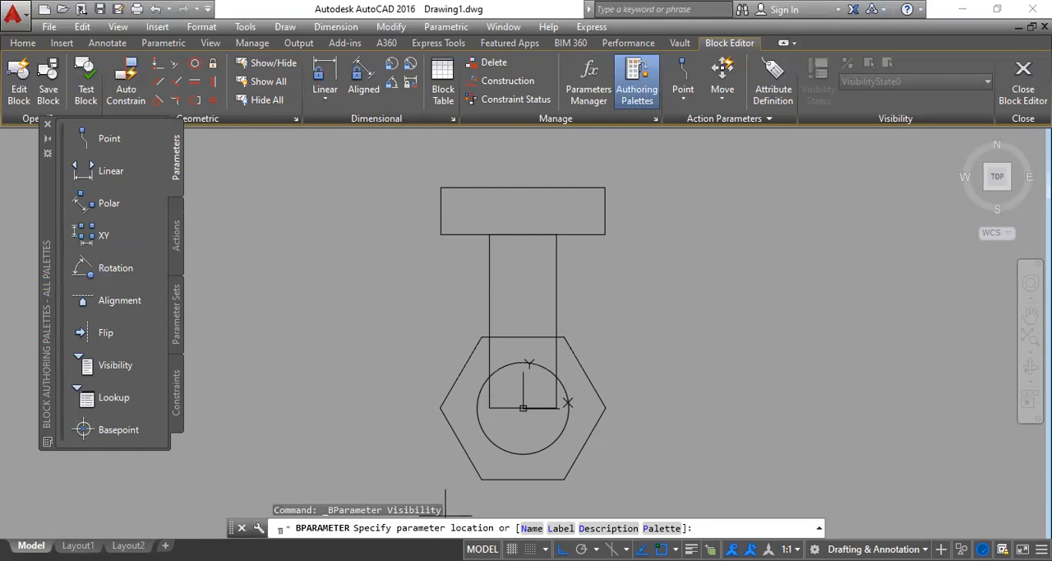
{"action": "middle_click_drag", "start_coordinate": [406, 335], "coordinate": [392, 292]}
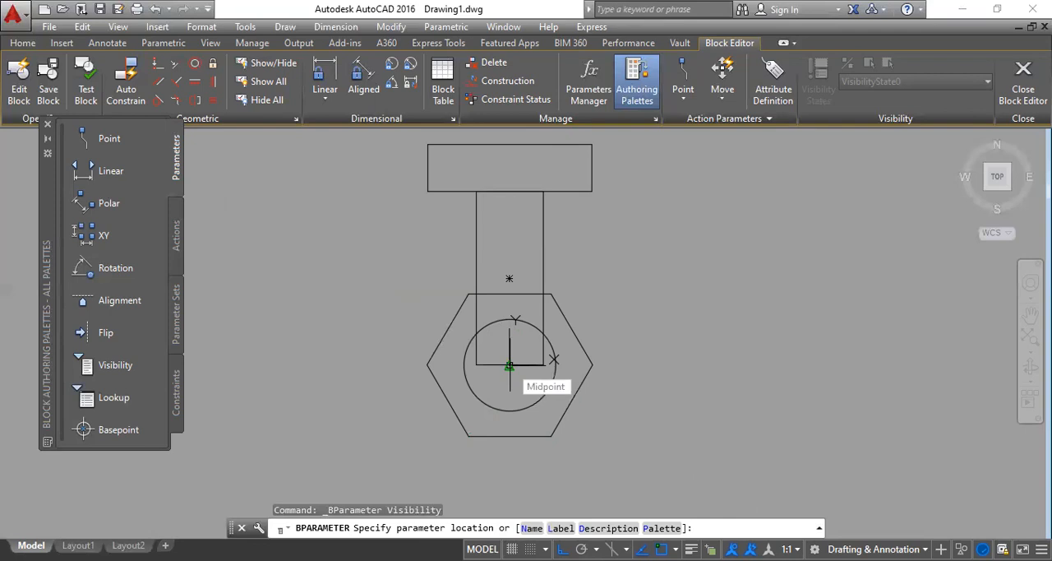
{"action": "left_click", "coordinate": [509, 365]}
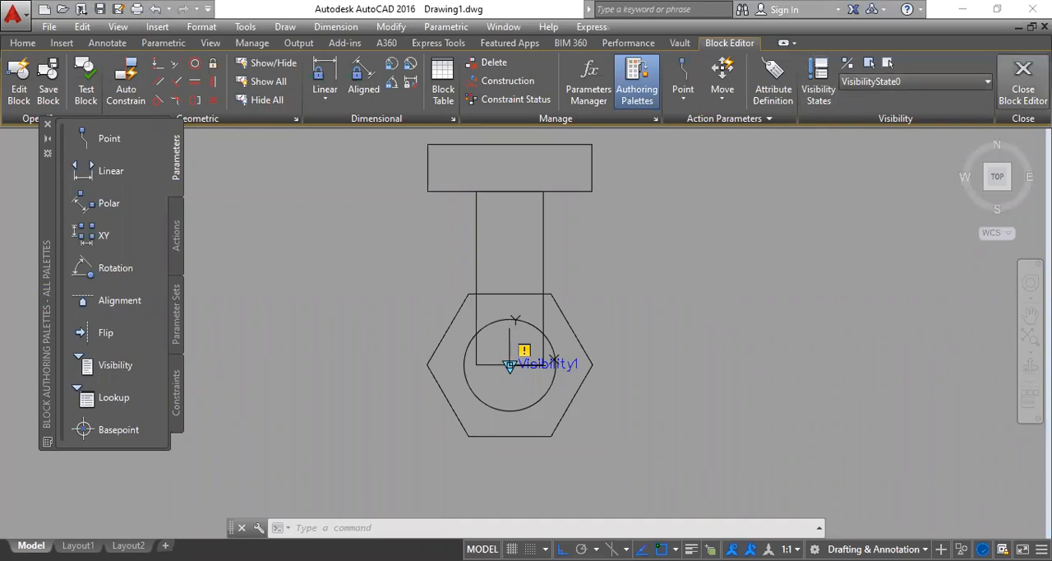
Step: Close the Block Editor, discarding the changes to HEX BOLT, and start a new block definition
{"action": "left_click", "coordinate": [1019, 86]}
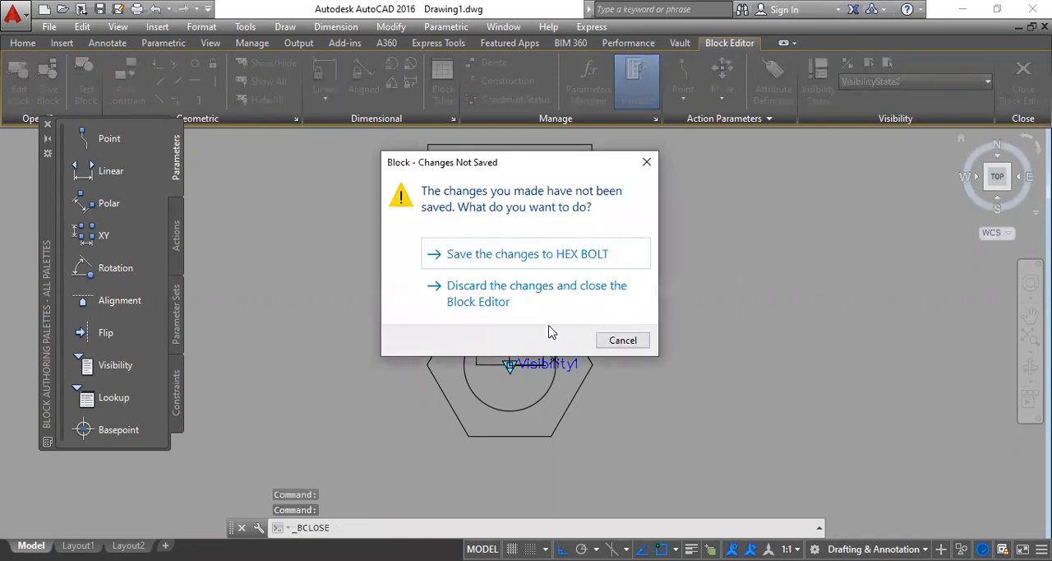
{"action": "left_click", "coordinate": [515, 301]}
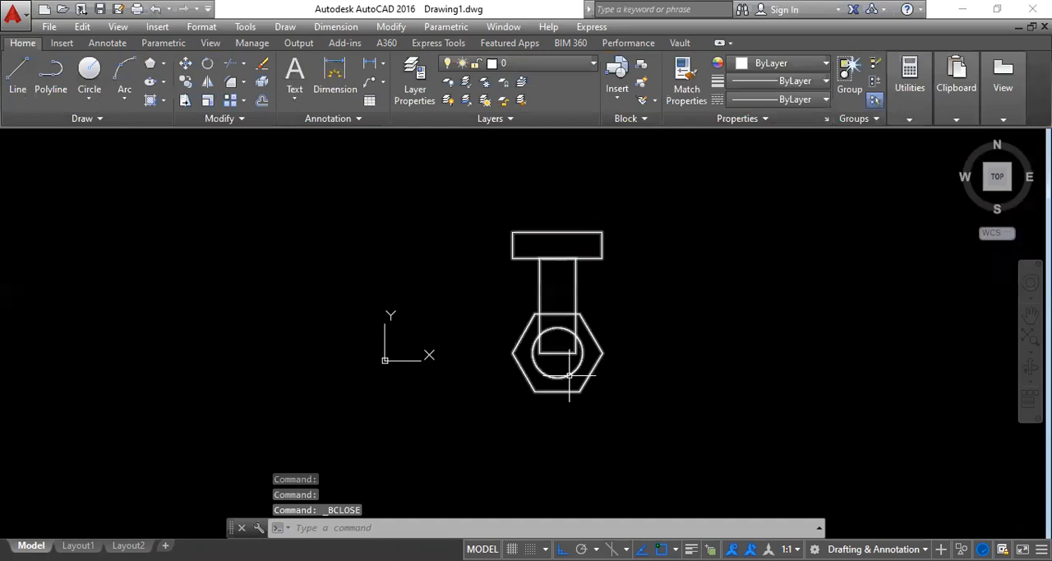
{"action": "type", "text": "b"}
{"action": "key", "text": "Return"}
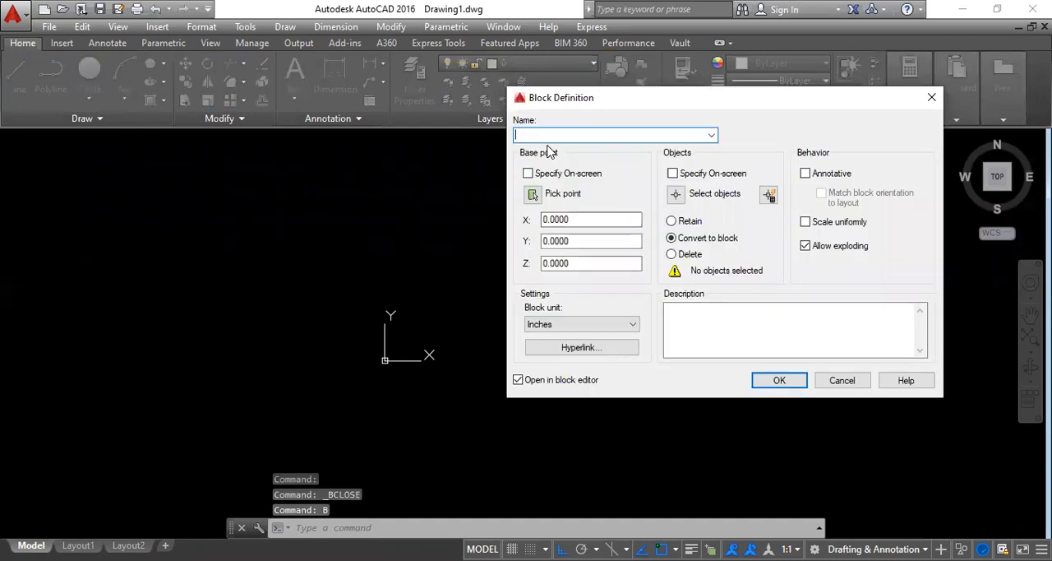
Step: Try to define the combined bolt views as HEX BOLT, based at the bottom edge midpoint of the tall rectangle
{"action": "type", "text": "HEX "}
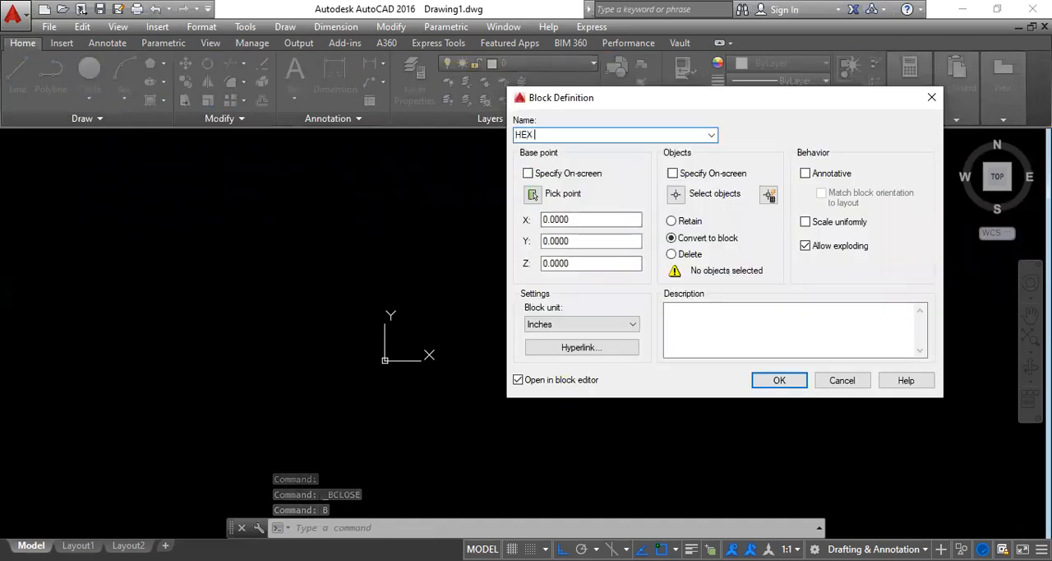
{"action": "type", "text": "BOLT"}
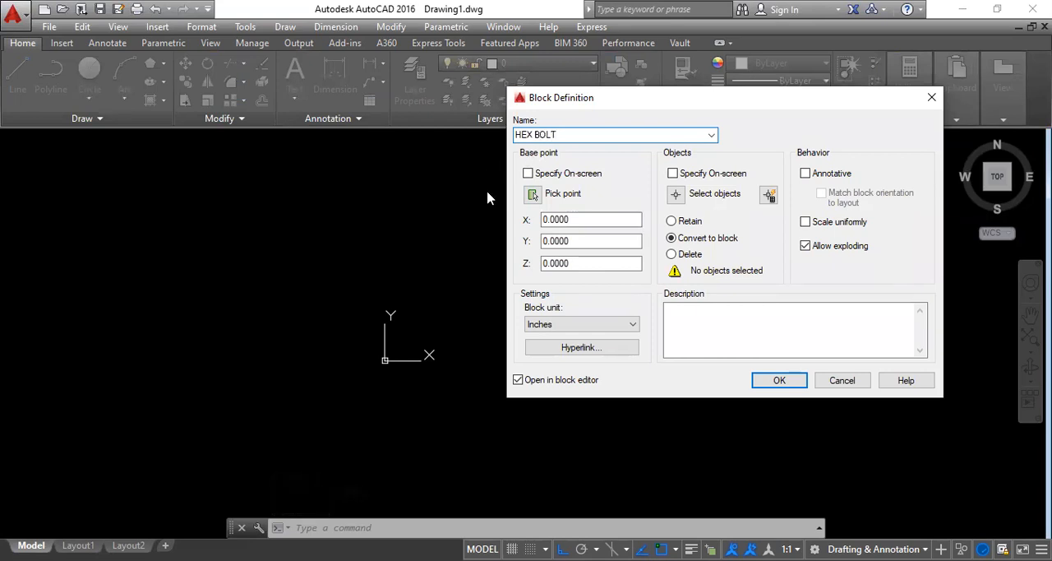
{"action": "left_click", "coordinate": [532, 194]}
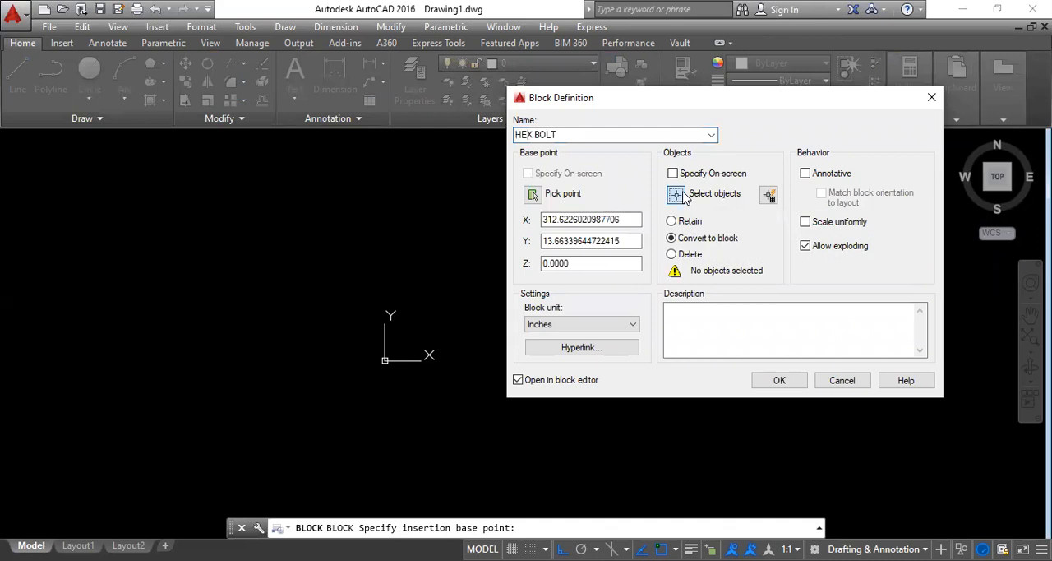
{"action": "left_click", "coordinate": [689, 197]}
{"action": "left_click", "coordinate": [654, 399]}
{"action": "left_click", "coordinate": [460, 181]}
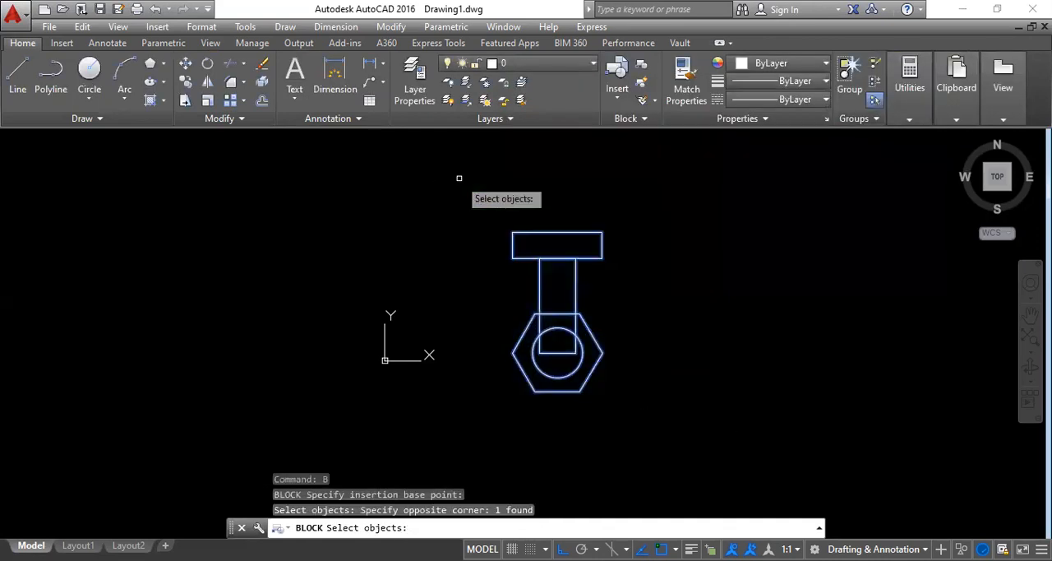
{"action": "key", "text": "Return"}
Step: Try to create the block by redefining the existing HEX BOLT definition, and dismiss the redefinition
{"action": "left_click", "coordinate": [777, 380]}
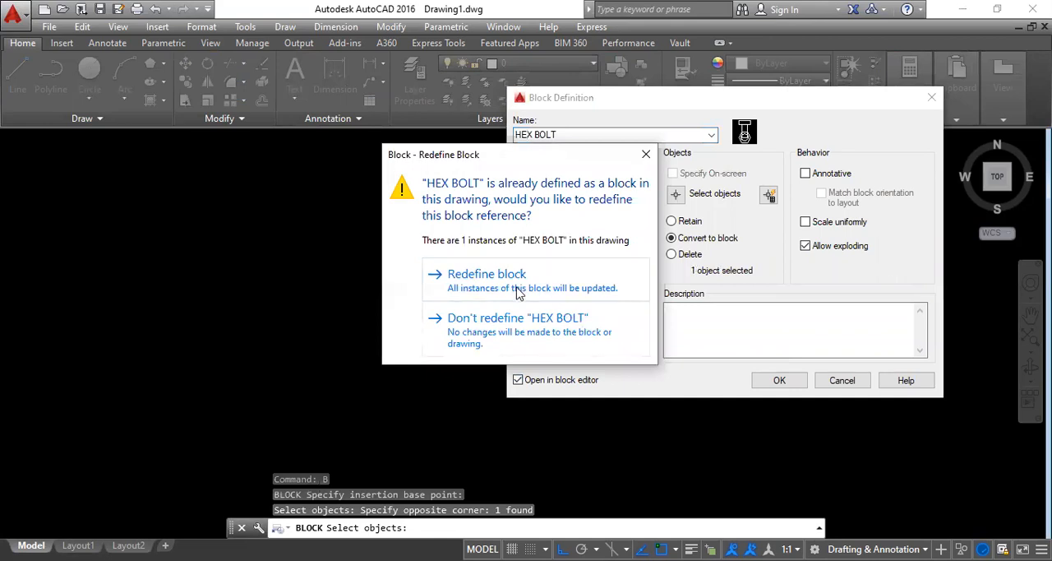
{"action": "left_click", "coordinate": [523, 280]}
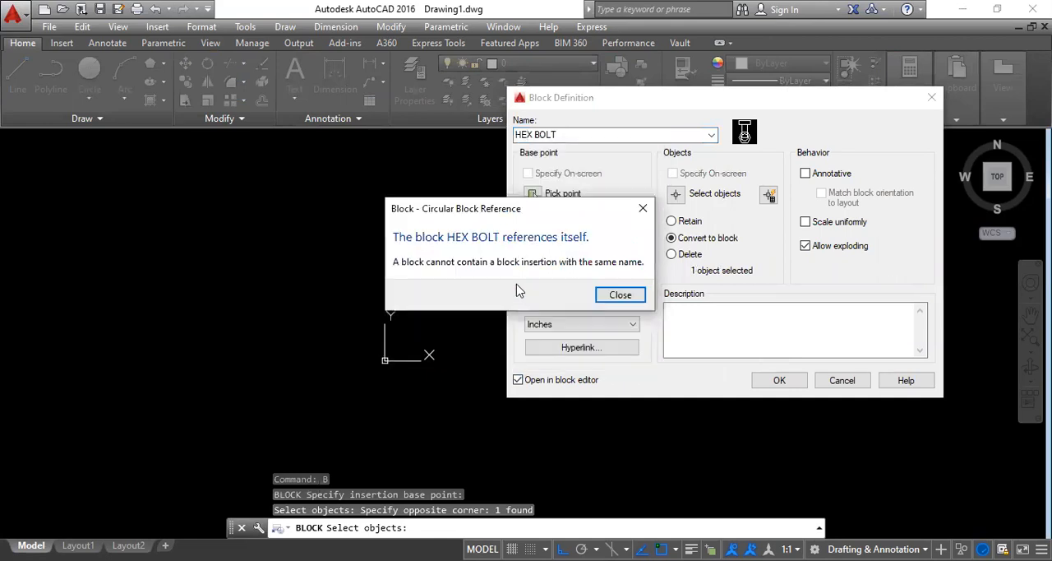
{"action": "left_click", "coordinate": [619, 295]}
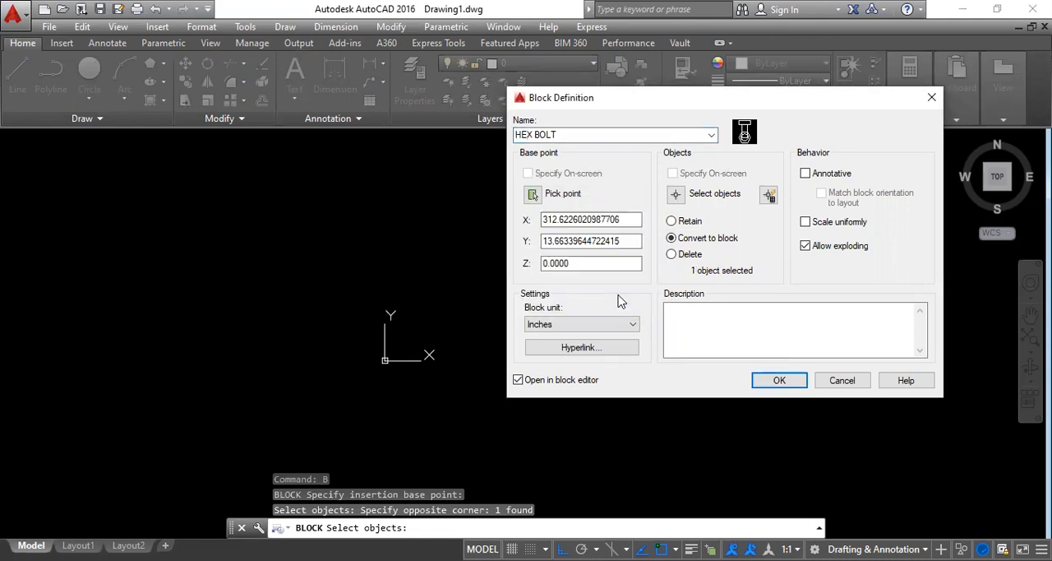
{"action": "left_click", "coordinate": [780, 383]}
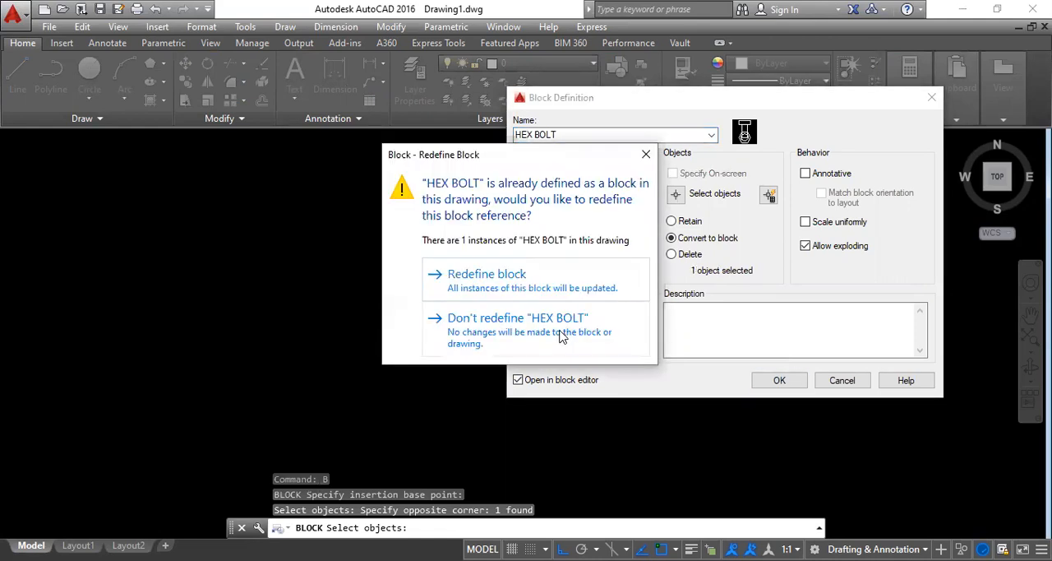
{"action": "left_click", "coordinate": [562, 336]}
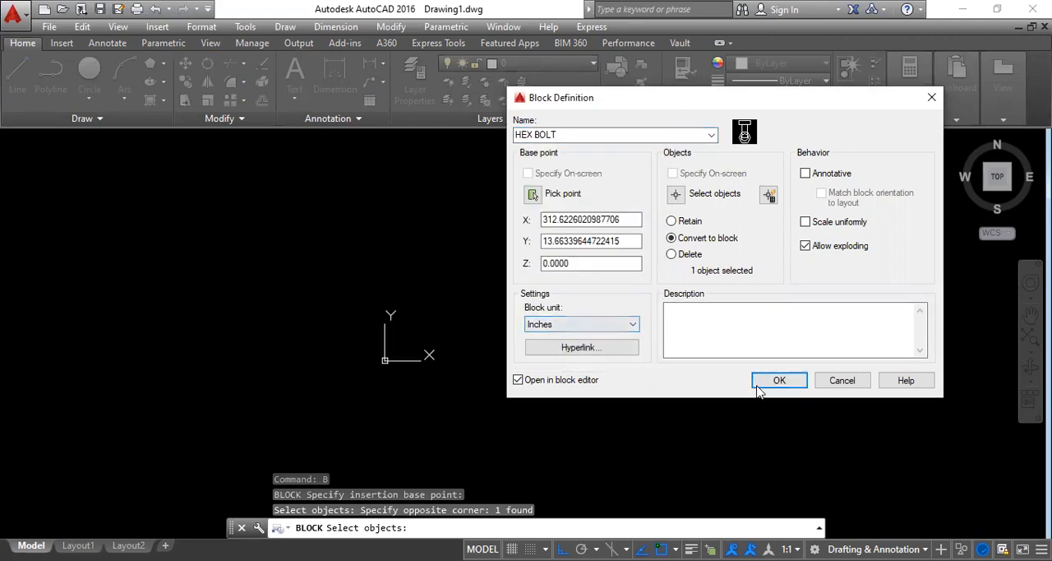
{"action": "left_click", "coordinate": [790, 380]}
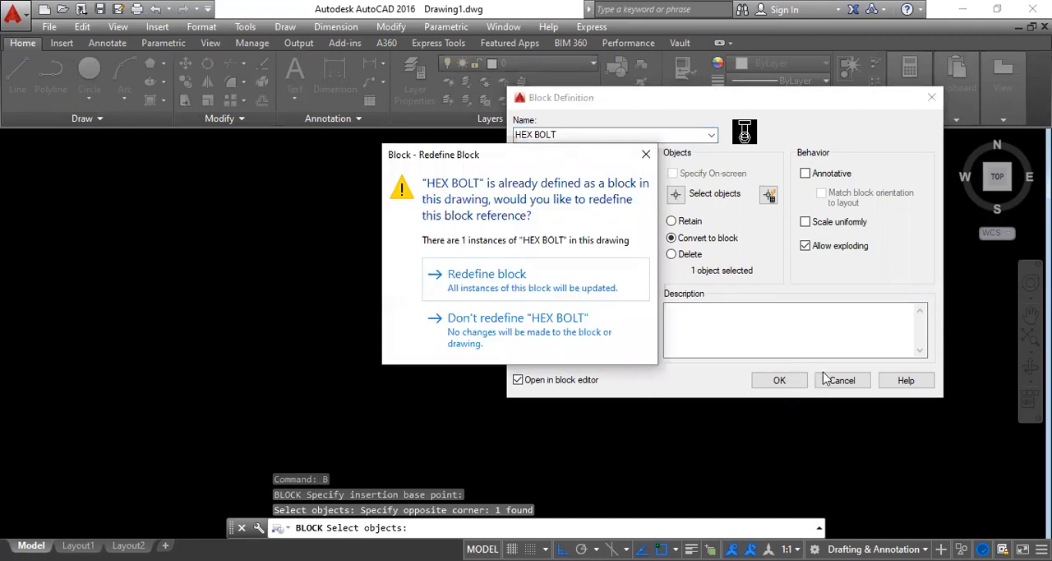
{"action": "left_click", "coordinate": [837, 384]}
{"action": "left_click", "coordinate": [645, 156]}
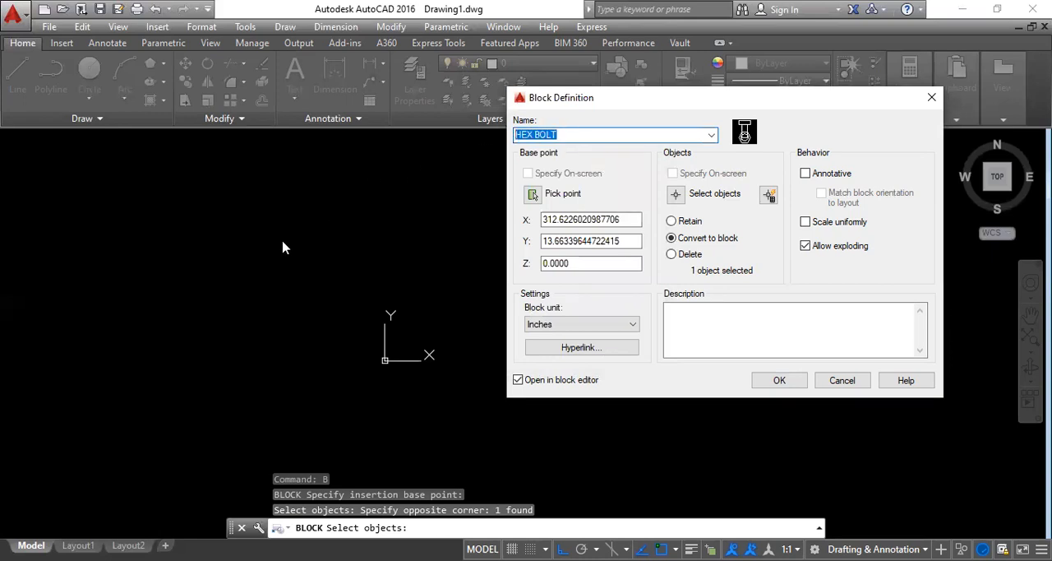
Step: Create a block named BOLT from the bolt views, based at the tall rectangle's bottom edge midpoint, and open it in the Block Editor
{"action": "type", "text": "B"}
{"action": "left_click", "coordinate": [532, 194]}
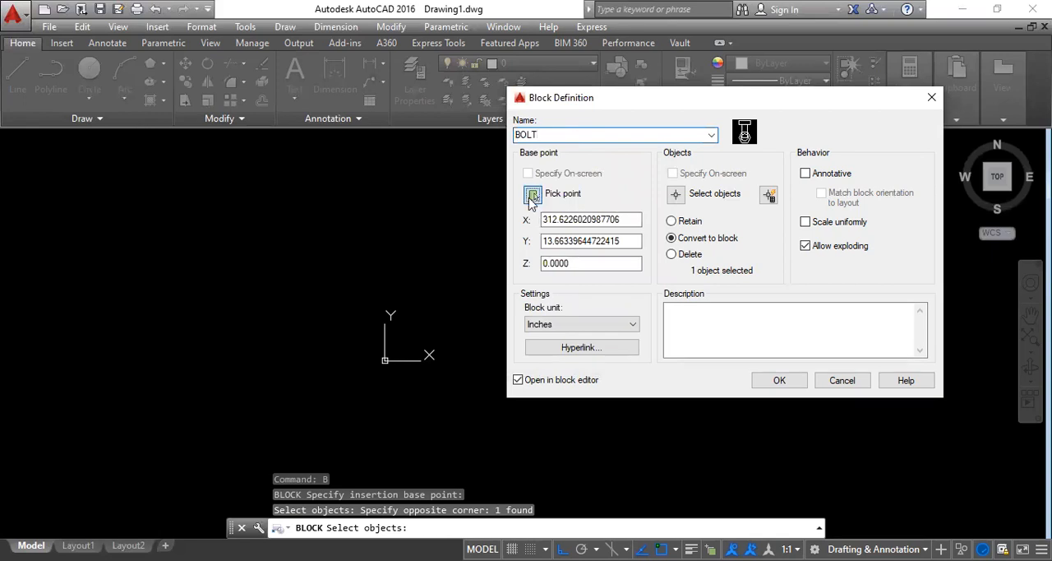
{"action": "left_click", "coordinate": [557, 355]}
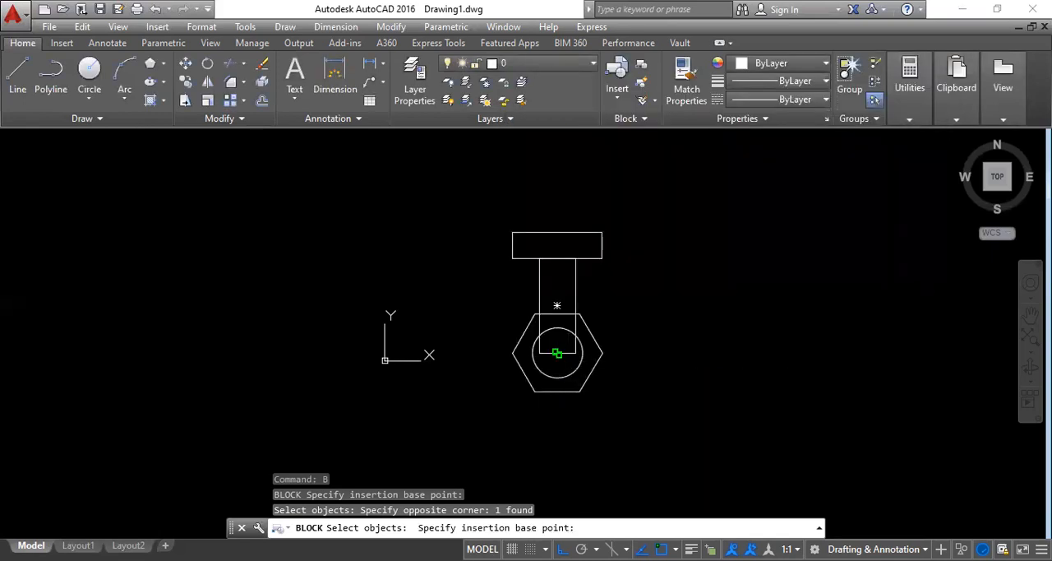
{"action": "left_click", "coordinate": [674, 194]}
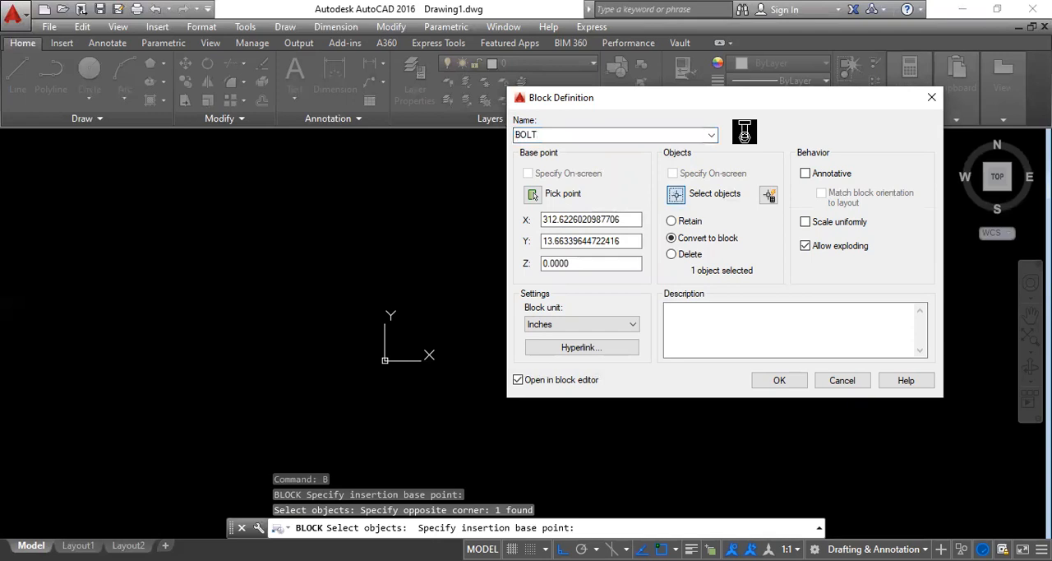
{"action": "left_click", "coordinate": [663, 468]}
{"action": "left_click", "coordinate": [520, 205]}
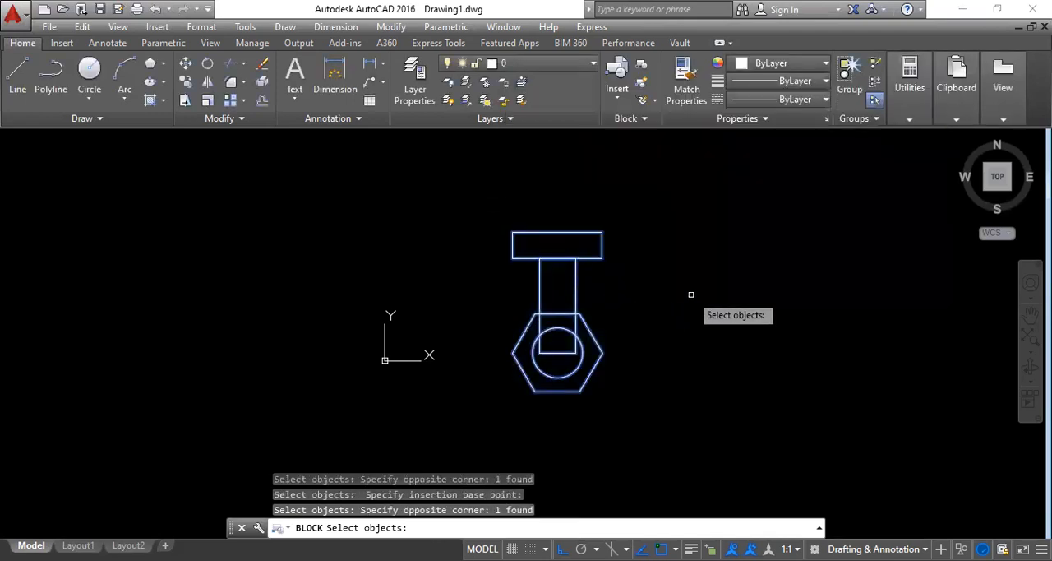
{"action": "key", "text": "Return"}
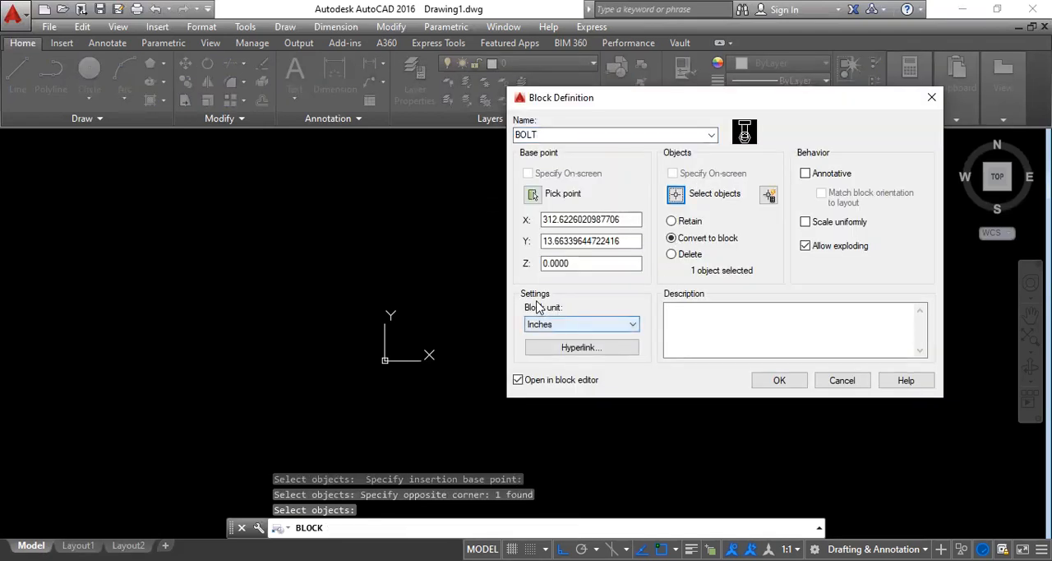
{"action": "left_click", "coordinate": [779, 381]}
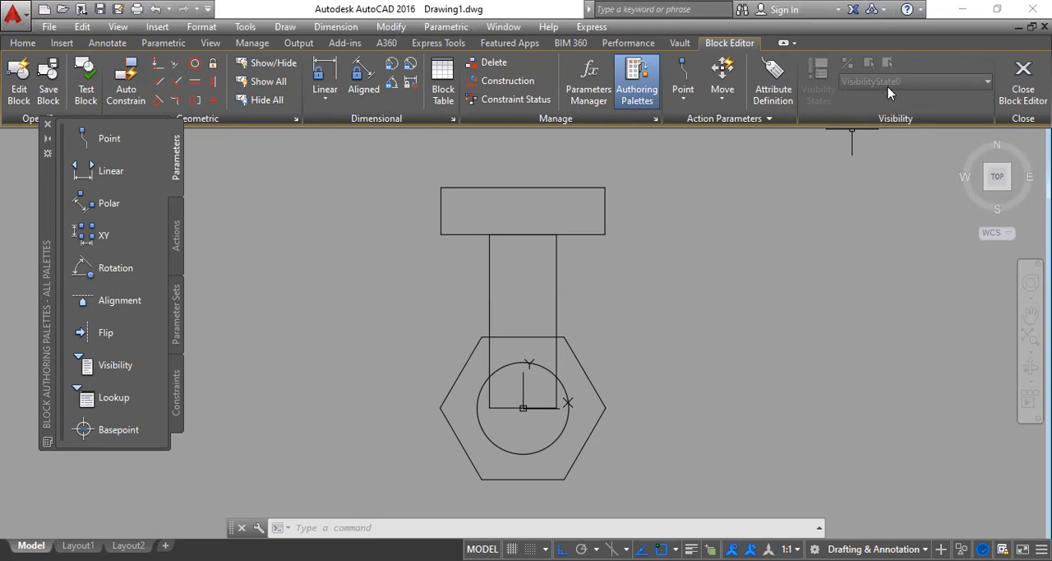
Step: Place a Visibility parameter at the block's base point and rename its default visibility state as Plan
{"action": "left_click", "coordinate": [115, 366]}
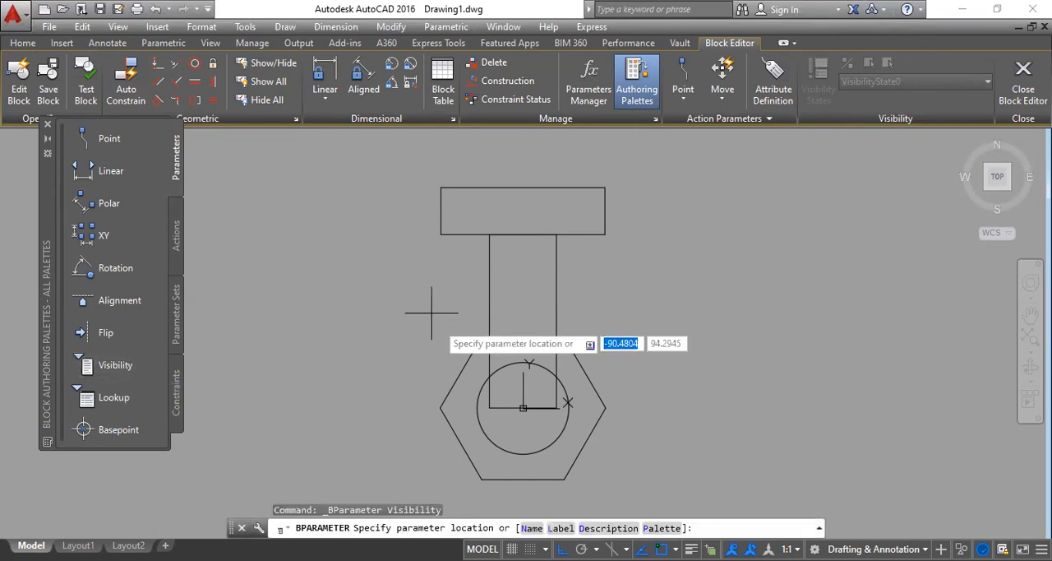
{"action": "left_click", "coordinate": [521, 406]}
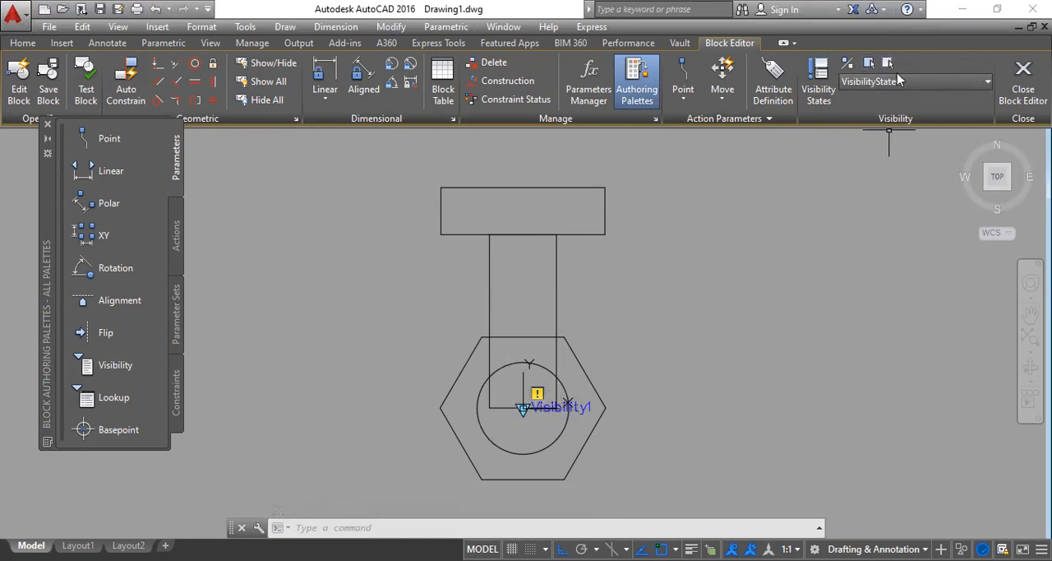
{"action": "left_click", "coordinate": [813, 96]}
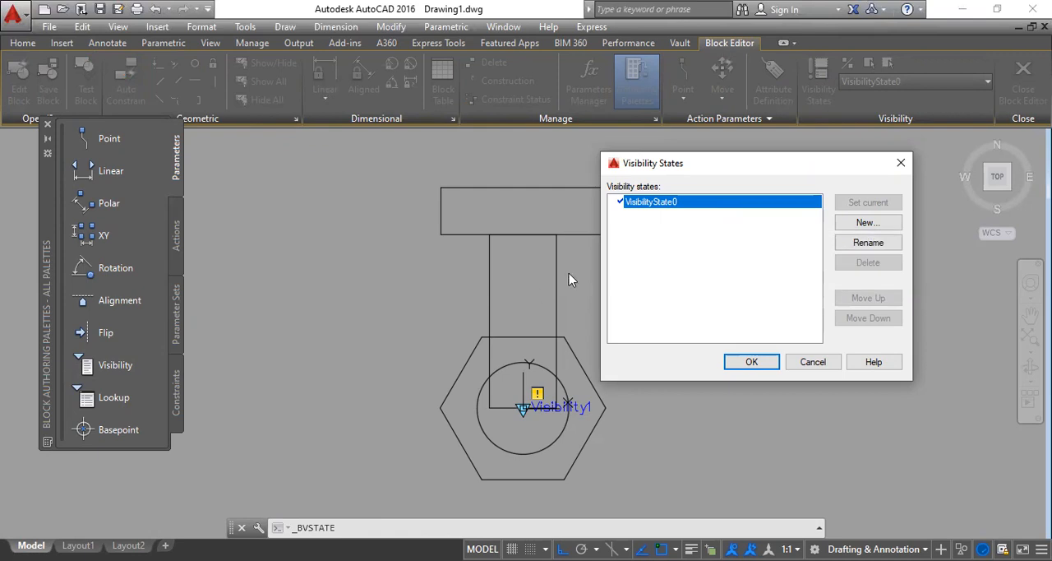
{"action": "right_click", "coordinate": [686, 205]}
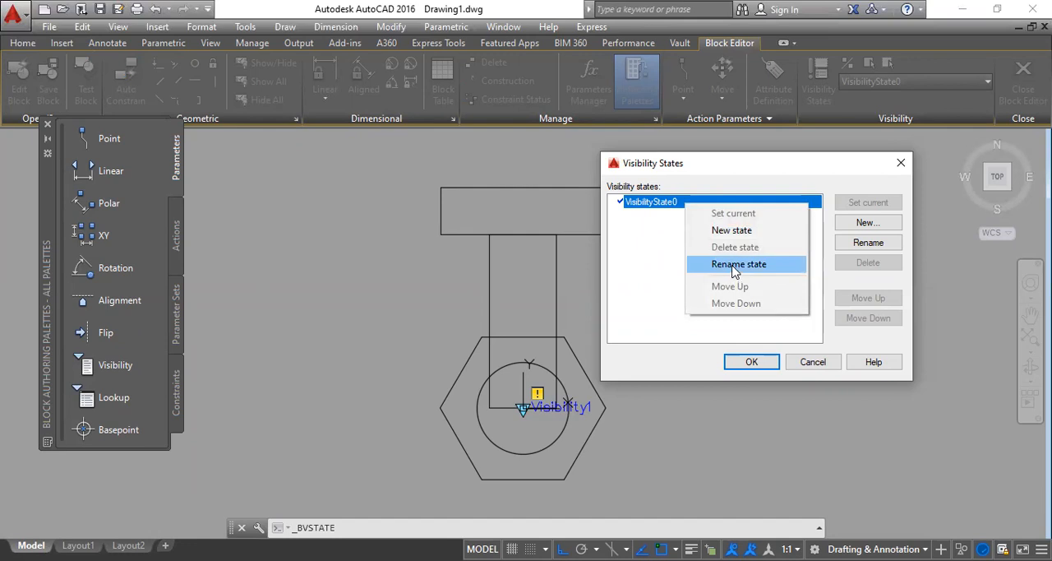
{"action": "left_click", "coordinate": [735, 264]}
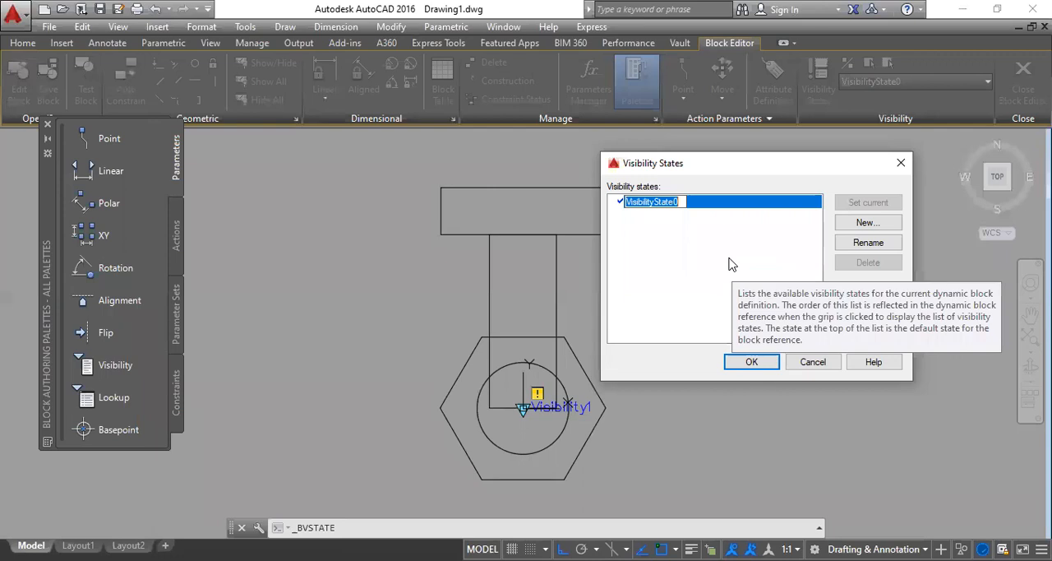
{"action": "type", "text": "pLAN"}
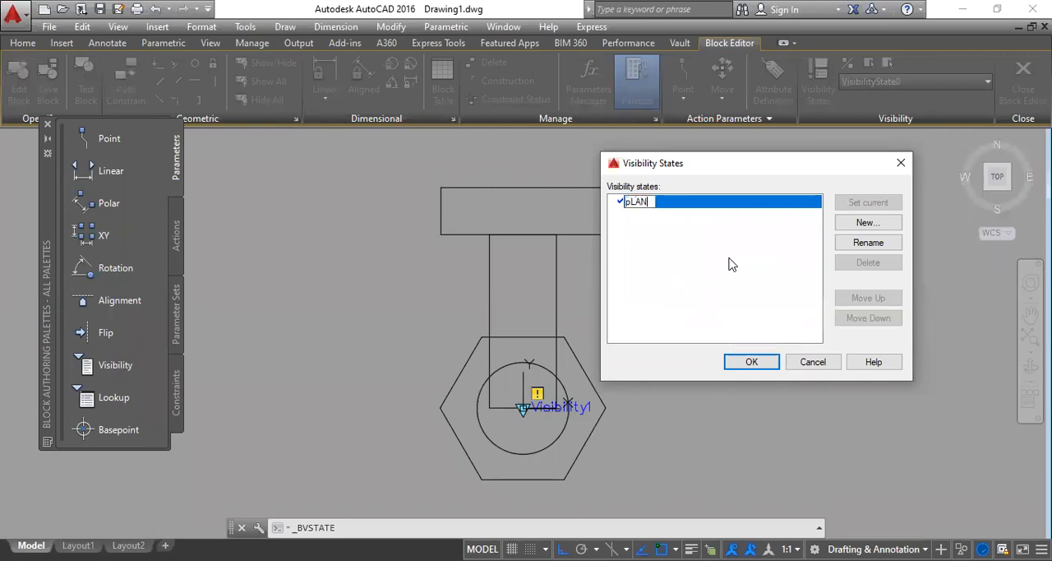
{"action": "key", "text": "BackSpace"}
{"action": "key", "text": "BackSpace"}
{"action": "type", "text": "la"}
{"action": "left_click", "coordinate": [754, 281]}
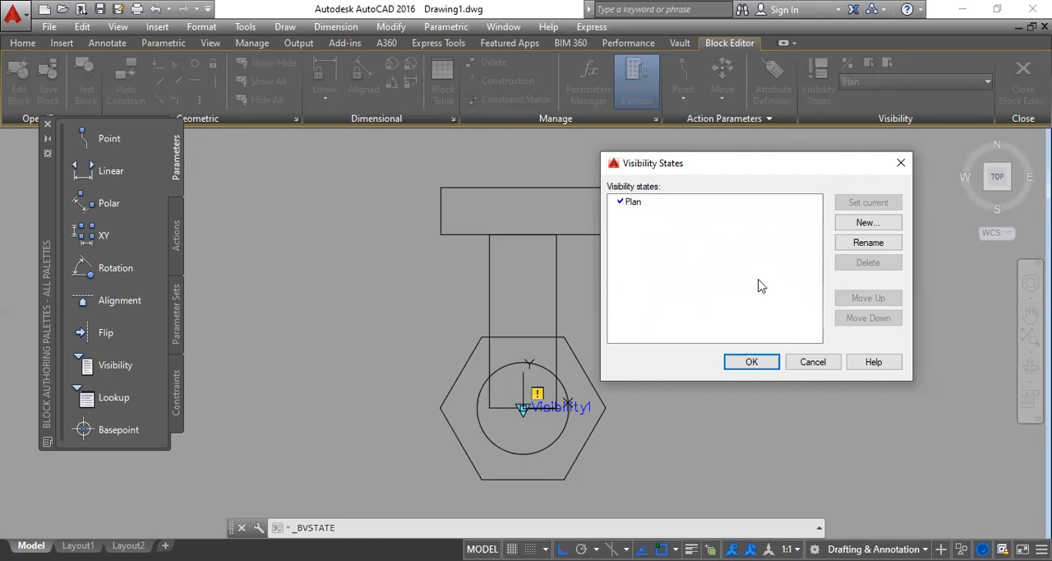
Step: Add two visibility states named Elivation and Plan & Elivation, leaving the visibility of existing objects unchanged in both
{"action": "left_click", "coordinate": [868, 224]}
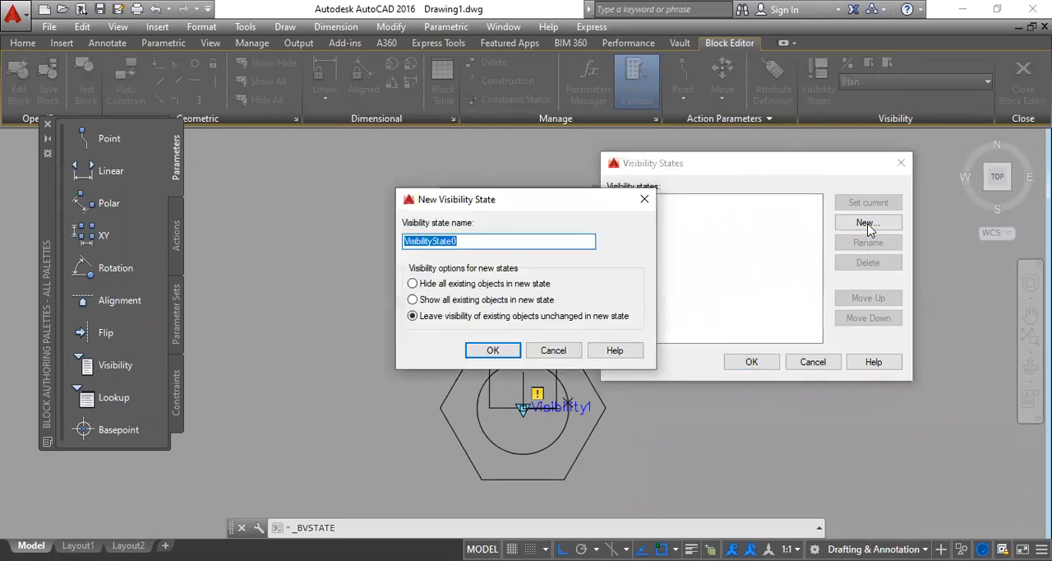
{"action": "type", "text": "Elivation"}
{"action": "left_click", "coordinate": [493, 350]}
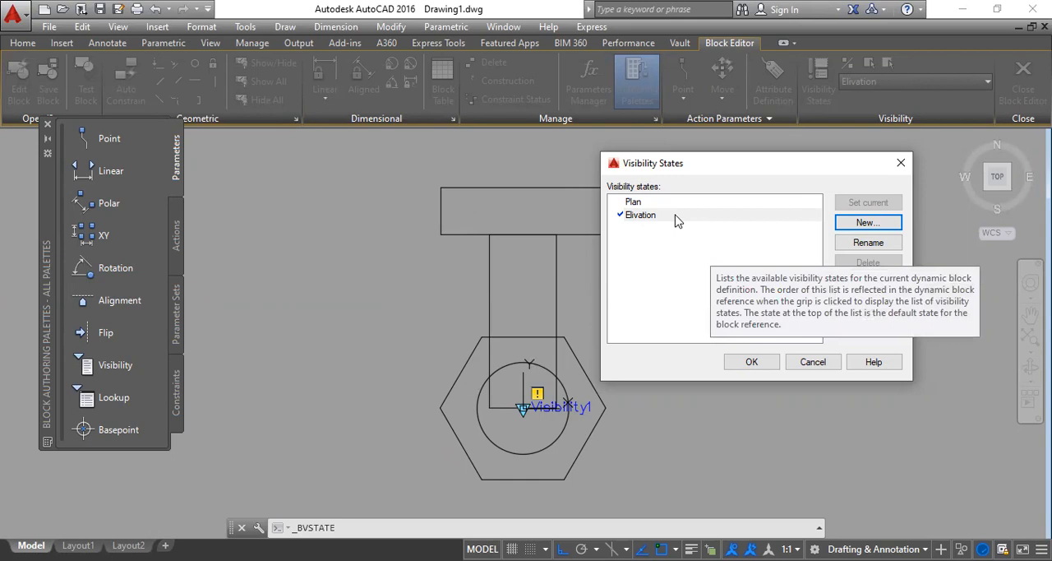
{"action": "left_click", "coordinate": [868, 224]}
{"action": "type", "text": "Plan & Elivation"}
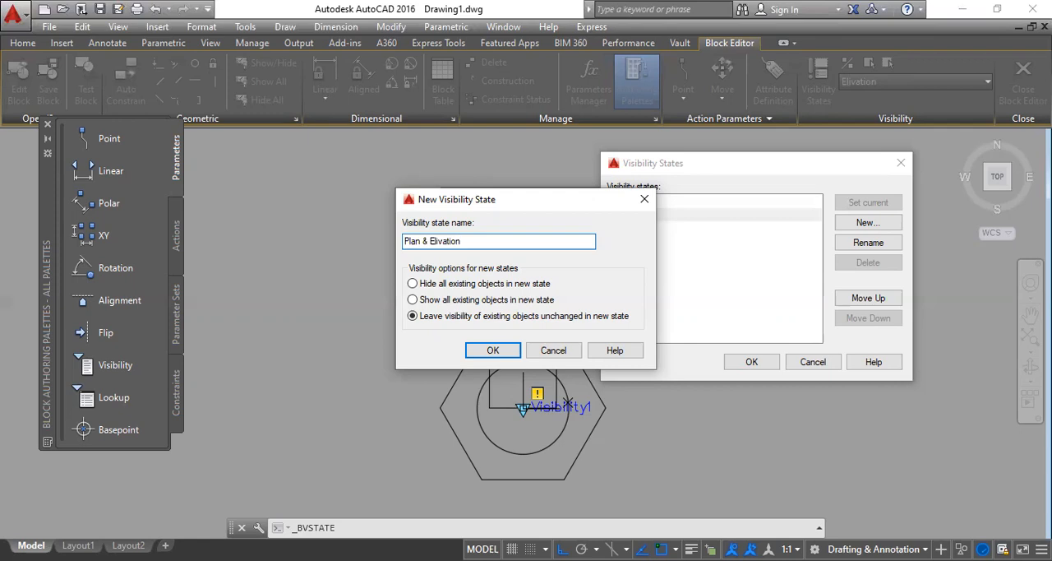
{"action": "left_click", "coordinate": [510, 352]}
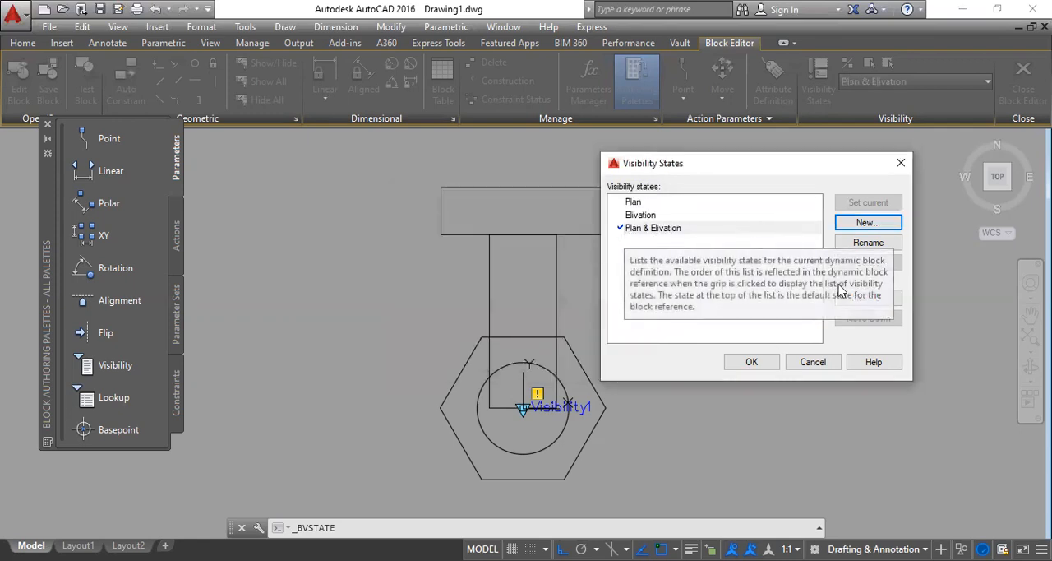
{"action": "left_click", "coordinate": [742, 362]}
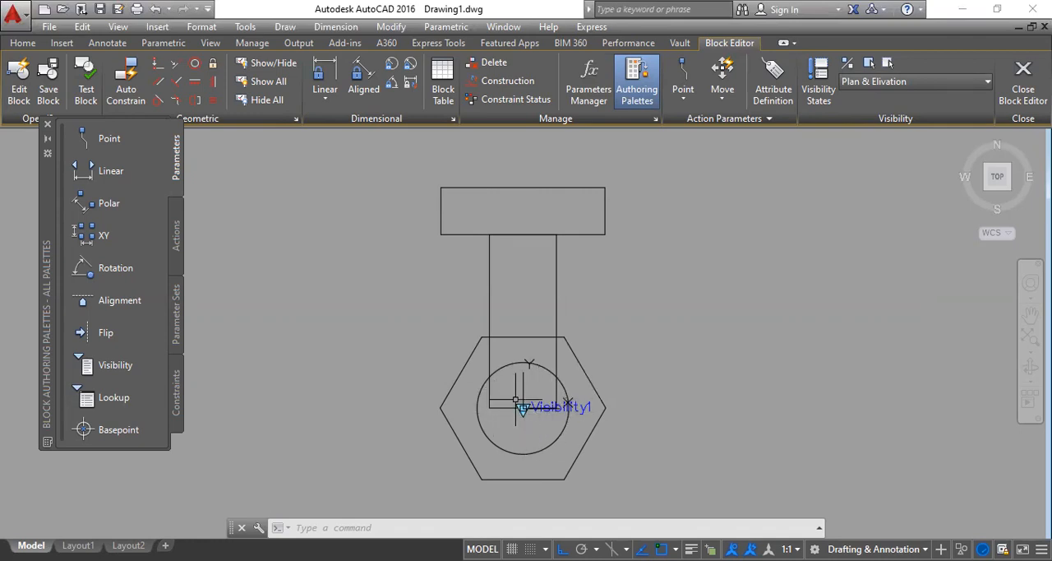
Step: Switch through the Plan, Elivation and Plan & Elivation visibility states to check what each one shows
{"action": "left_click", "coordinate": [901, 82]}
{"action": "left_click", "coordinate": [870, 99]}
{"action": "left_click", "coordinate": [883, 81]}
{"action": "left_click", "coordinate": [870, 110]}
{"action": "left_click", "coordinate": [883, 81]}
{"action": "left_click", "coordinate": [872, 130]}
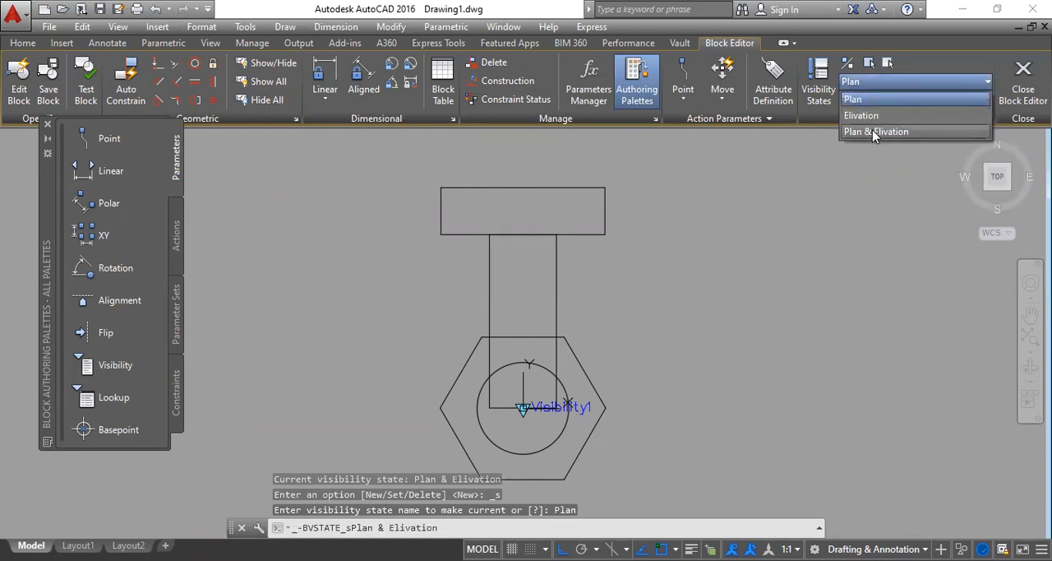
{"action": "left_click", "coordinate": [872, 82]}
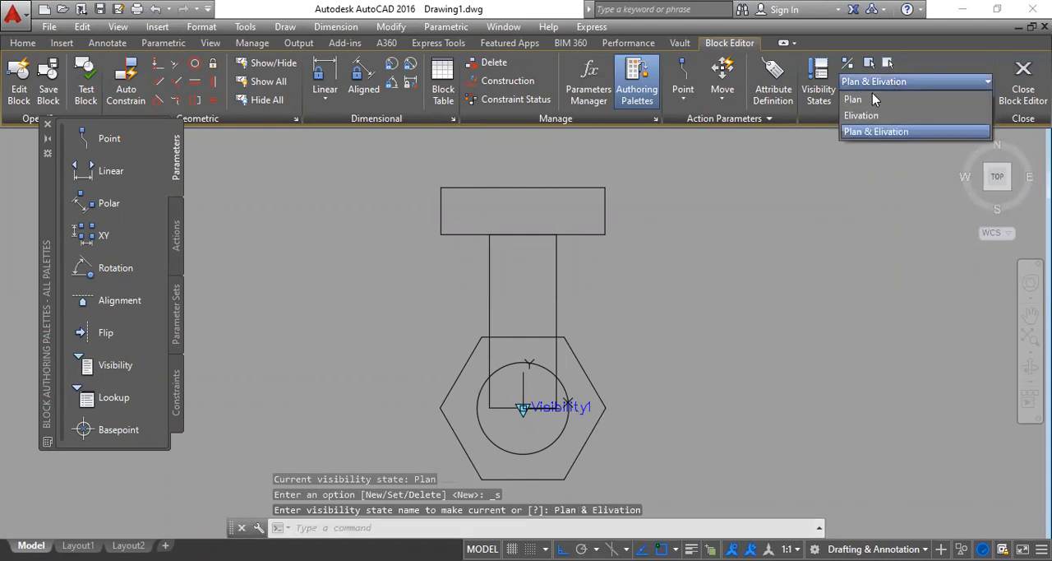
{"action": "left_click", "coordinate": [868, 100]}
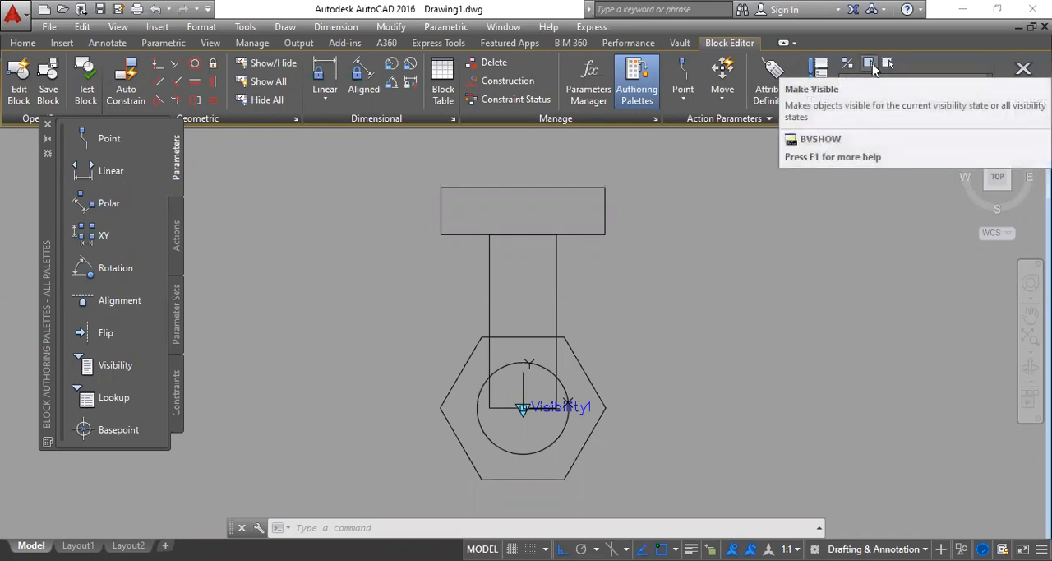
{"action": "left_click", "coordinate": [868, 64]}
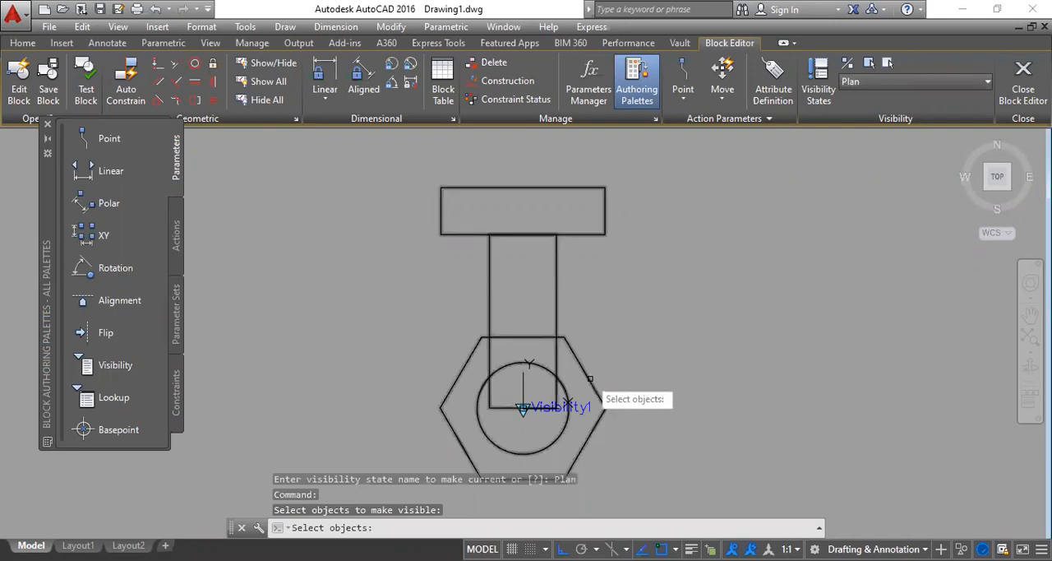
{"action": "left_click", "coordinate": [589, 378]}
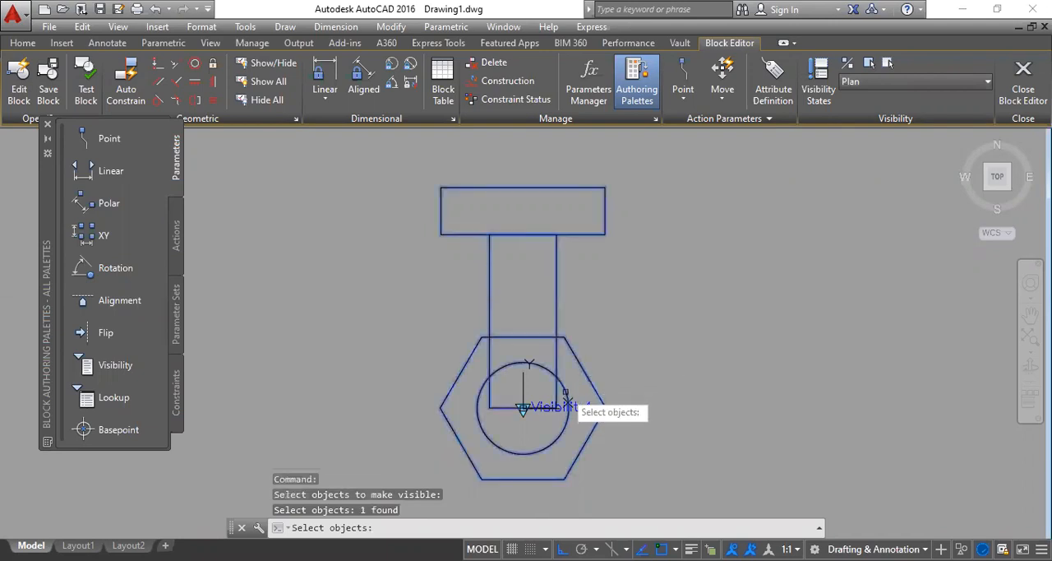
{"action": "left_click", "coordinate": [566, 399]}
{"action": "key", "text": "Escape"}
{"action": "key", "text": "Escape"}
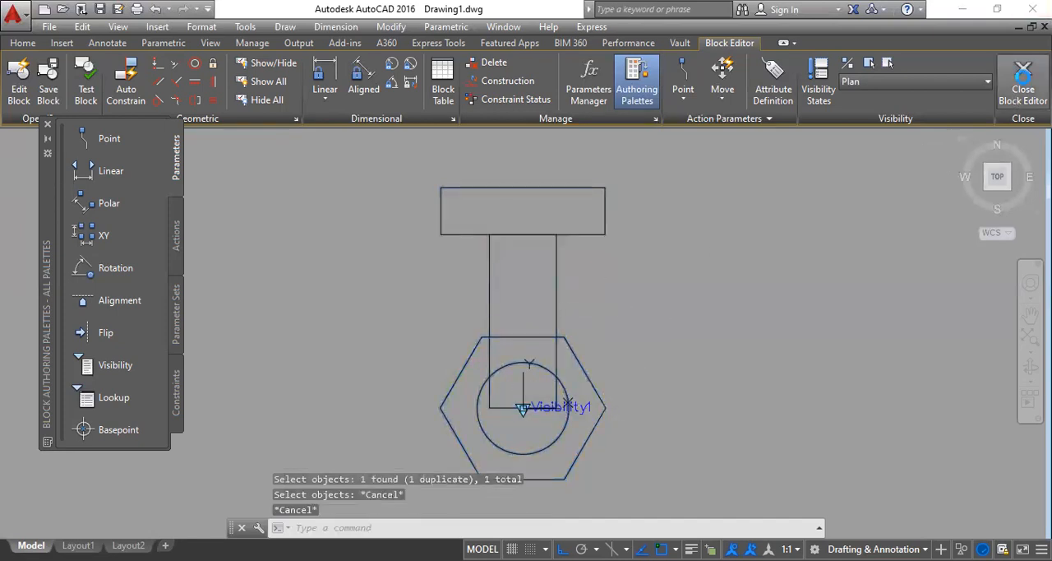
Step: Close the Block Editor discarding the changes to BOLT, and erase the bolt block from the drawing
{"action": "left_click", "coordinate": [1022, 78]}
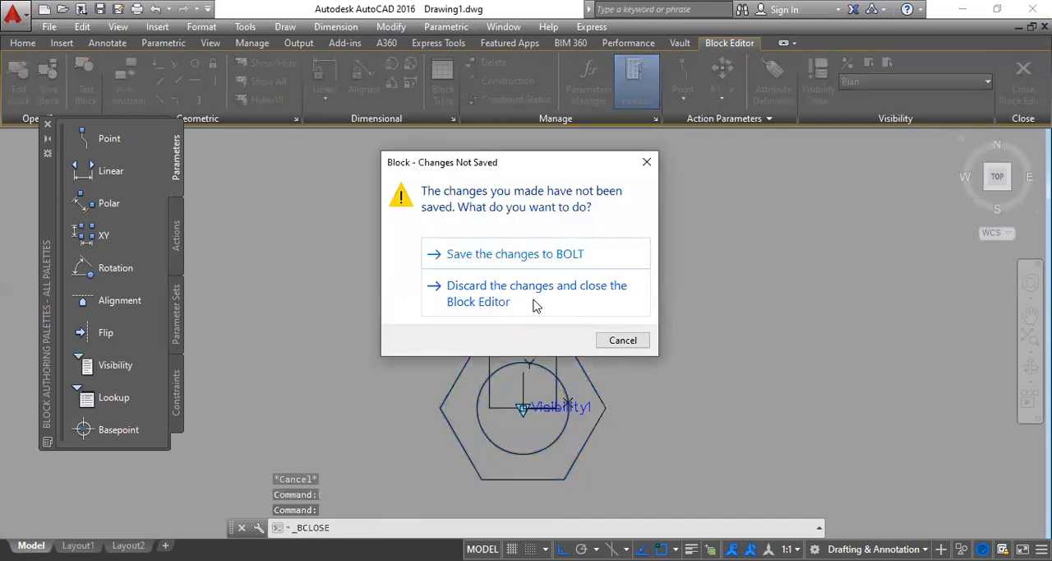
{"action": "left_click", "coordinate": [532, 304]}
{"action": "left_click", "coordinate": [674, 408]}
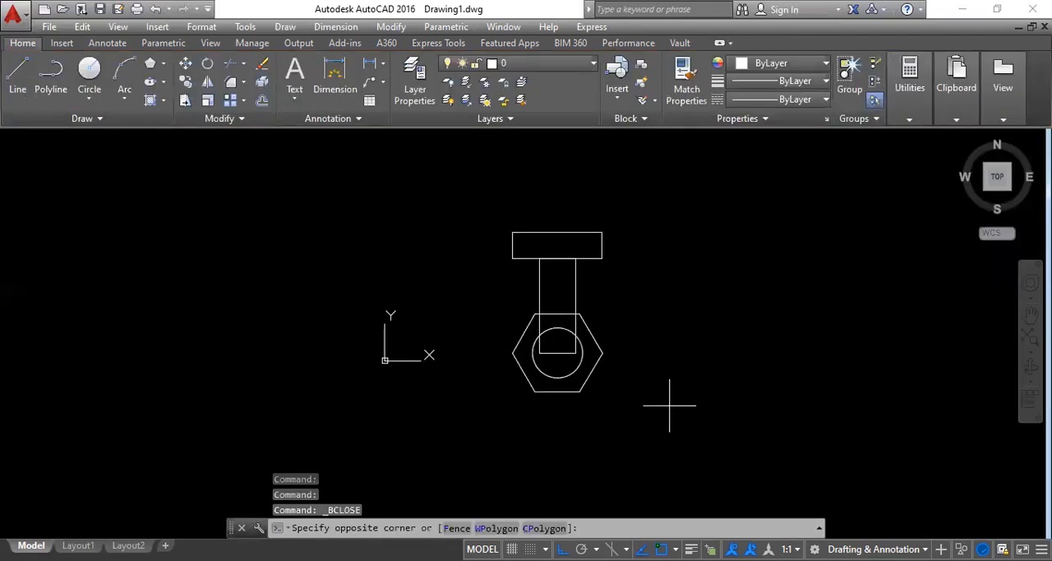
{"action": "left_click", "coordinate": [471, 192]}
{"action": "key", "text": "Delete"}
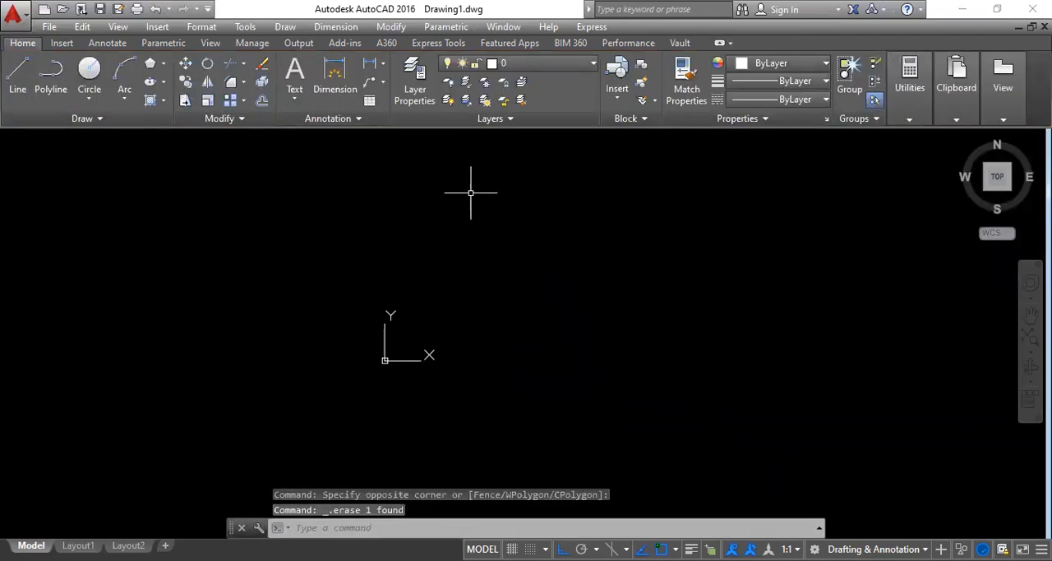
Step: Draw a six-sided polygon inscribed in a circle in the empty drawing area
{"action": "mouse_move", "coordinate": [403, 352]}
{"action": "middle_mouse_down"}
{"action": "mouse_move", "coordinate": [179, 378]}
{"action": "mouse_move", "coordinate": [172, 367]}
{"action": "middle_mouse_up"}
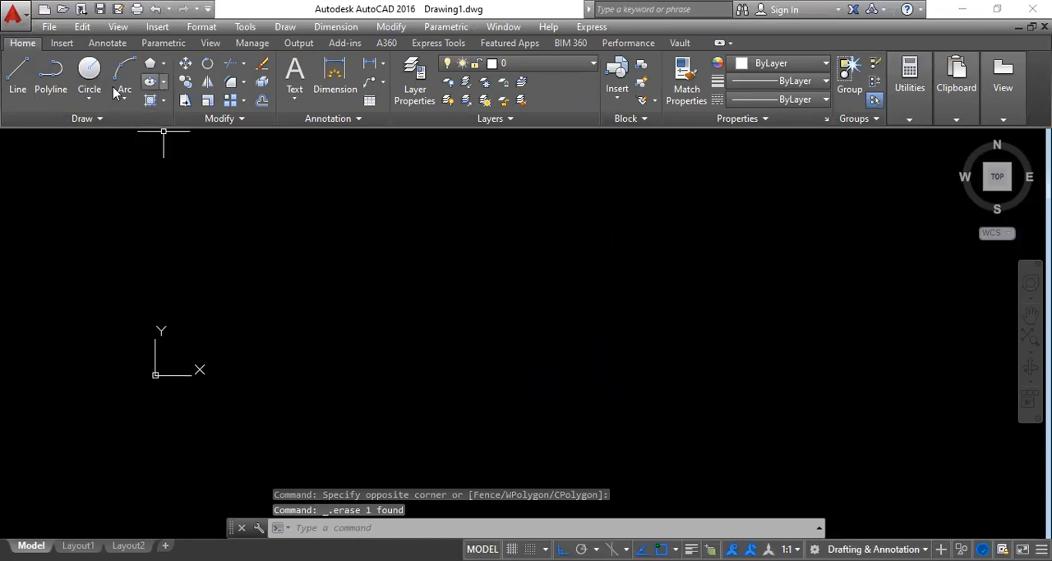
{"action": "left_click", "coordinate": [151, 67]}
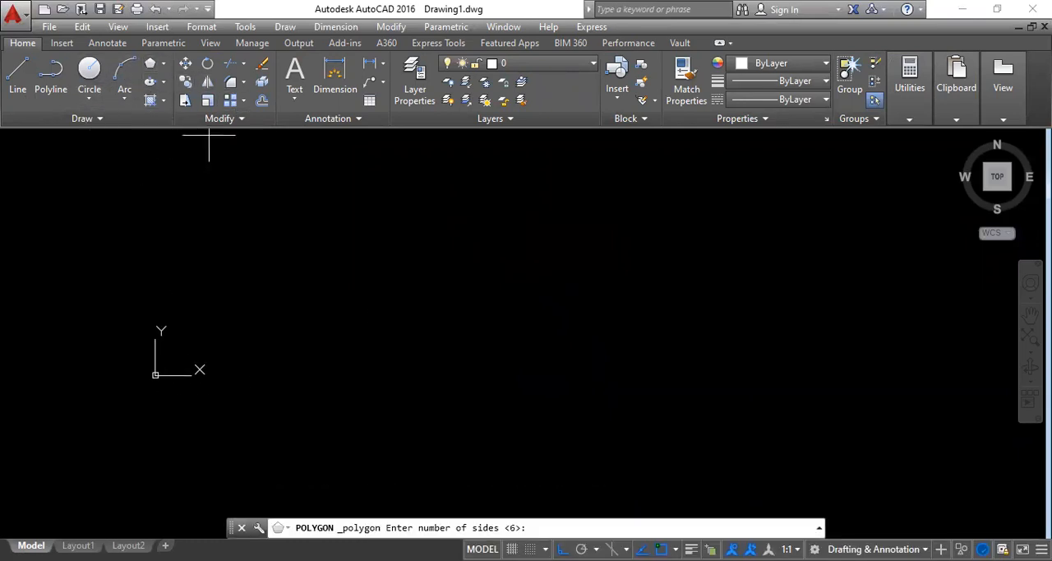
{"action": "key", "text": "Return"}
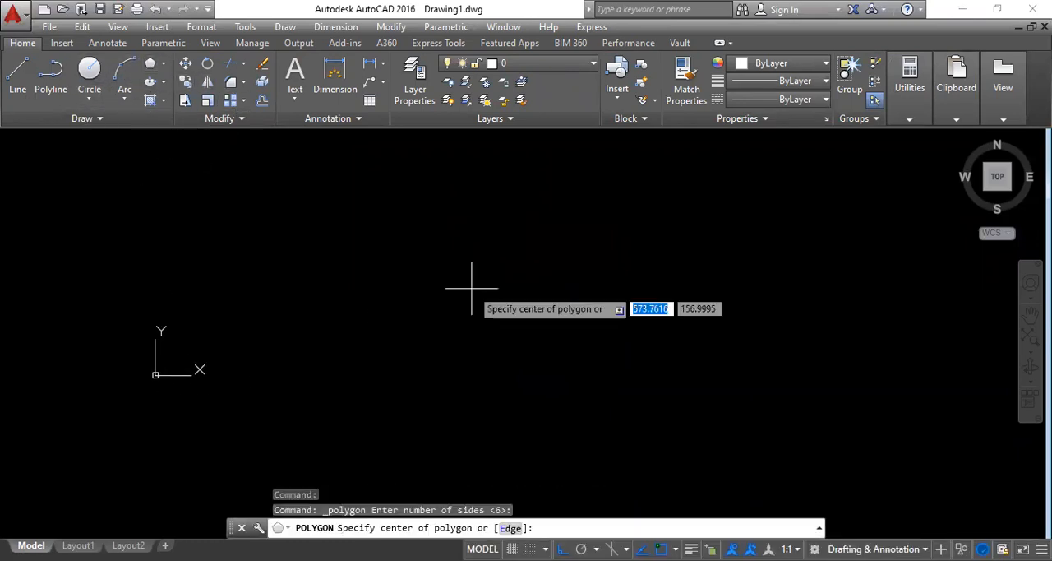
{"action": "left_click", "coordinate": [472, 289]}
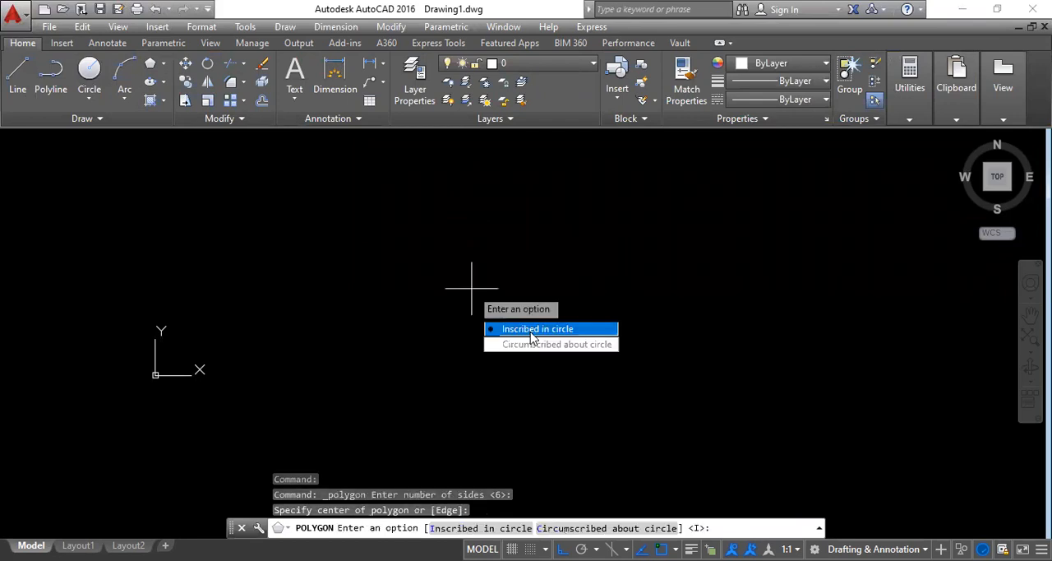
{"action": "left_click", "coordinate": [529, 332]}
{"action": "left_click", "coordinate": [530, 295]}
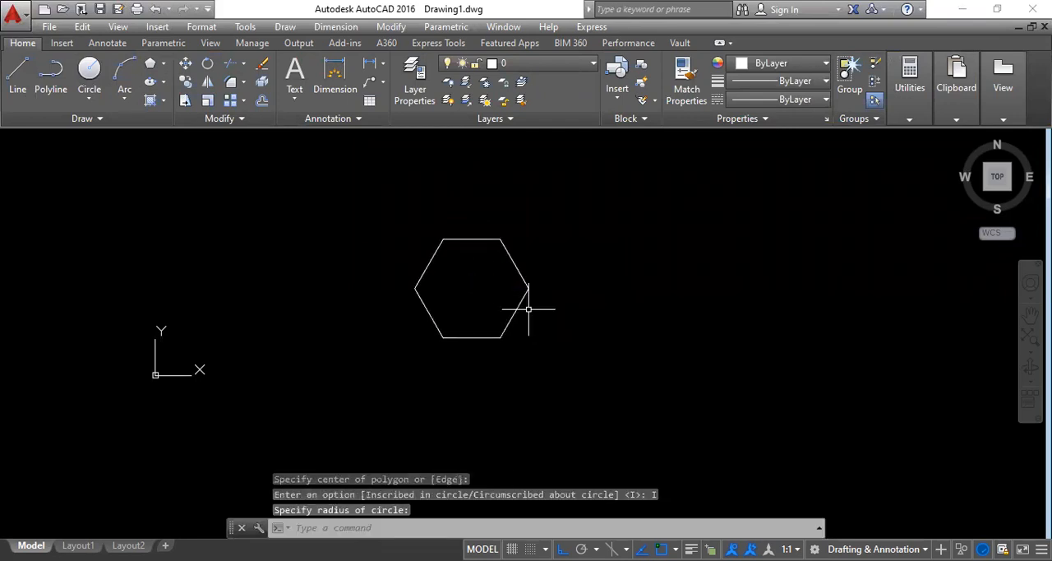
Step: Draw a circle inside the hexagon, centred on the hexagon's center
{"action": "left_click", "coordinate": [82, 72]}
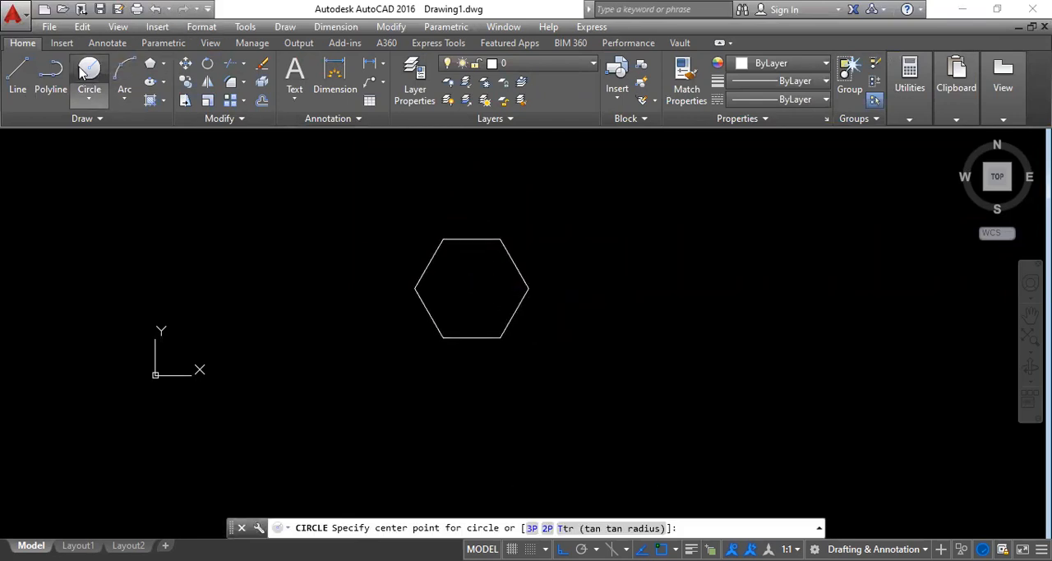
{"action": "left_click", "coordinate": [472, 289]}
{"action": "left_click", "coordinate": [475, 323]}
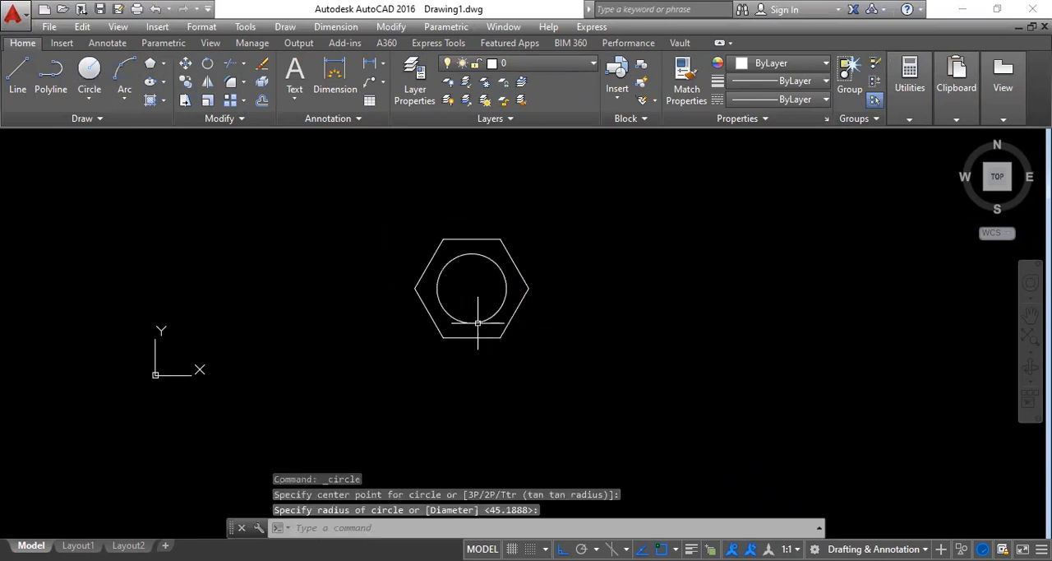
Step: Draw a wide, flat rectangle beside the hexagon for the bolt head and a separate tall, narrow rectangle below it for the shank
{"action": "left_click", "coordinate": [164, 63]}
{"action": "left_click", "coordinate": [168, 96]}
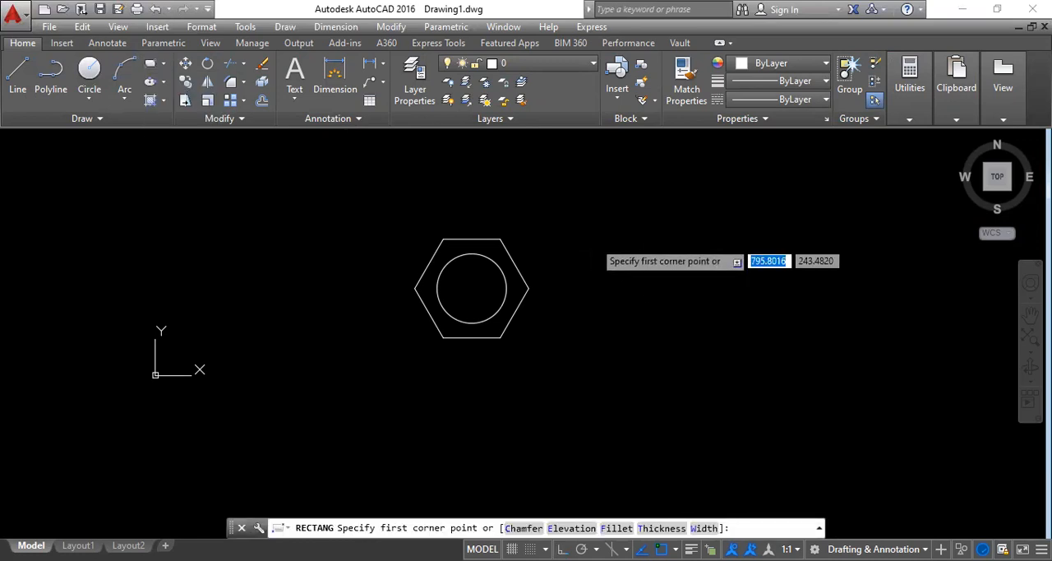
{"action": "left_click", "coordinate": [593, 241]}
{"action": "left_click", "coordinate": [729, 275]}
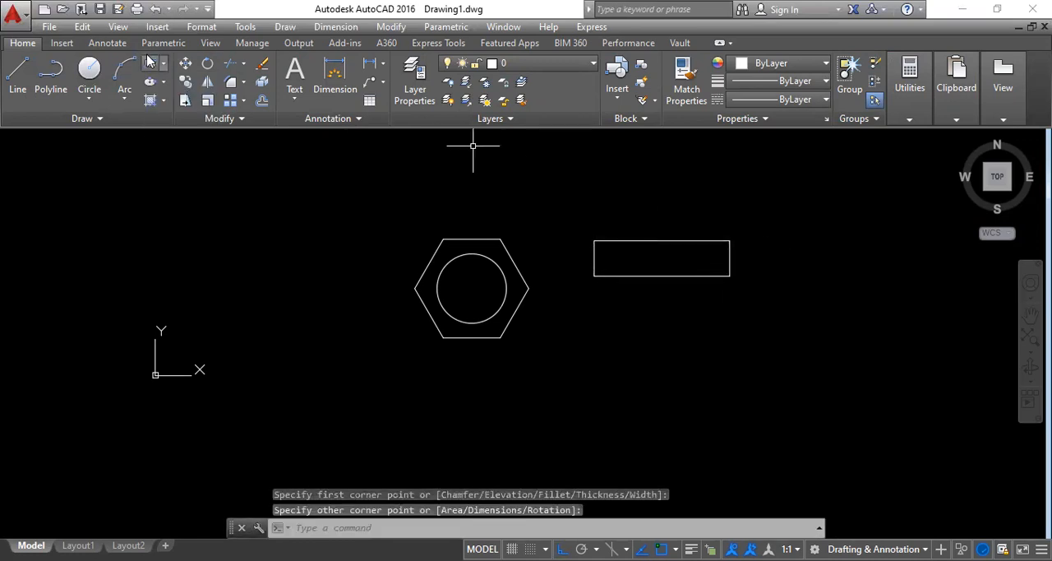
{"action": "left_click", "coordinate": [151, 65]}
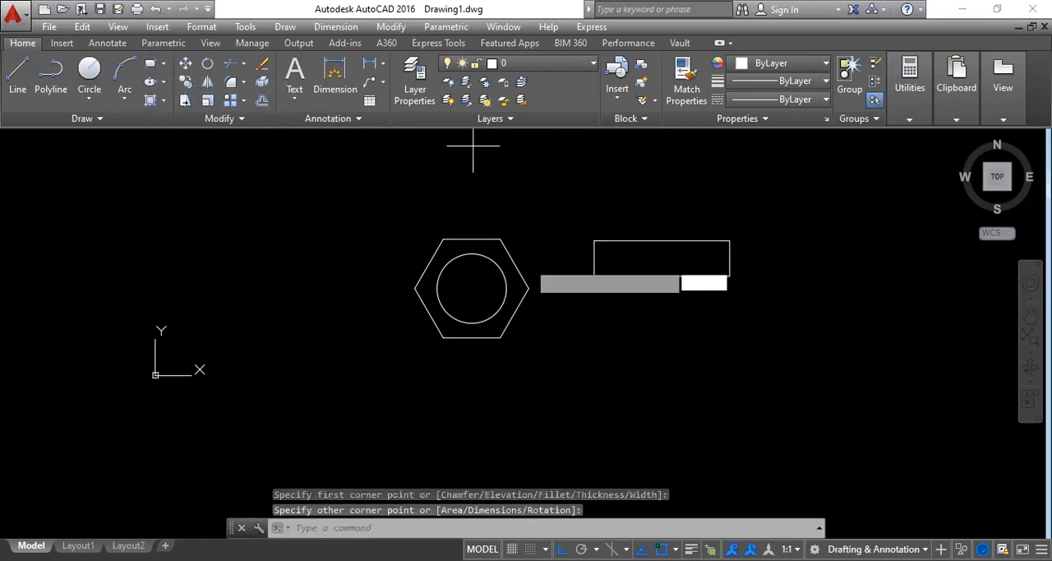
{"action": "left_click", "coordinate": [642, 325]}
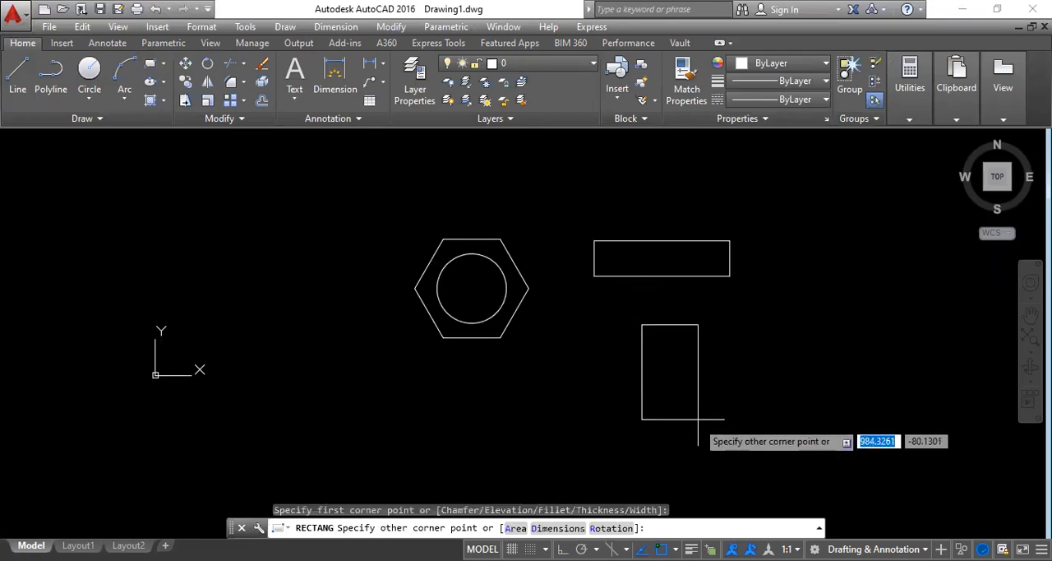
{"action": "left_click", "coordinate": [696, 435]}
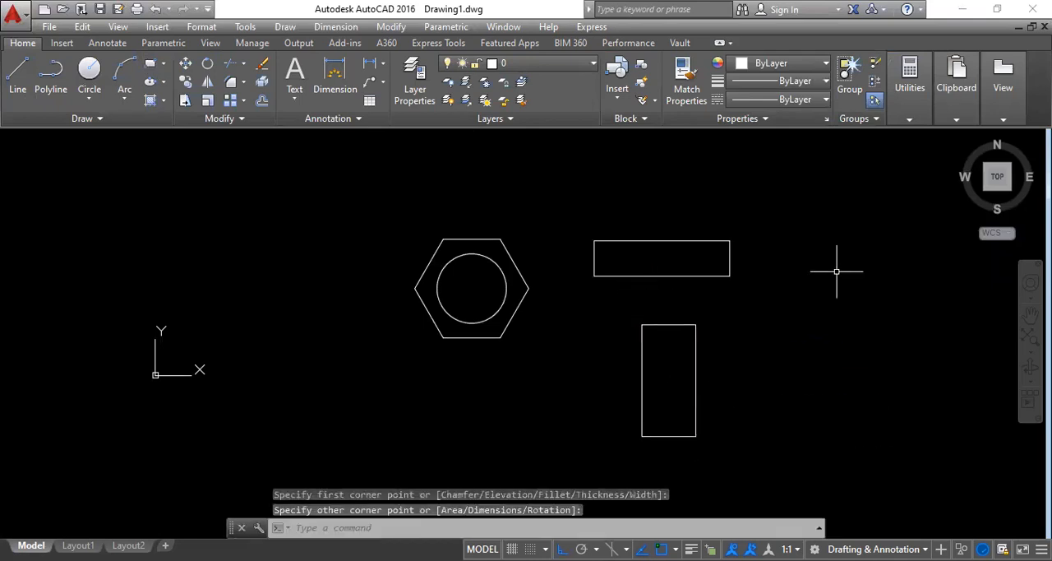
Step: Move the tall rectangle by its top edge midpoint onto the midpoint of the wide rectangle's bottom edge
{"action": "type", "text": "m"}
{"action": "key", "text": "Return"}
{"action": "left_click", "coordinate": [749, 449]}
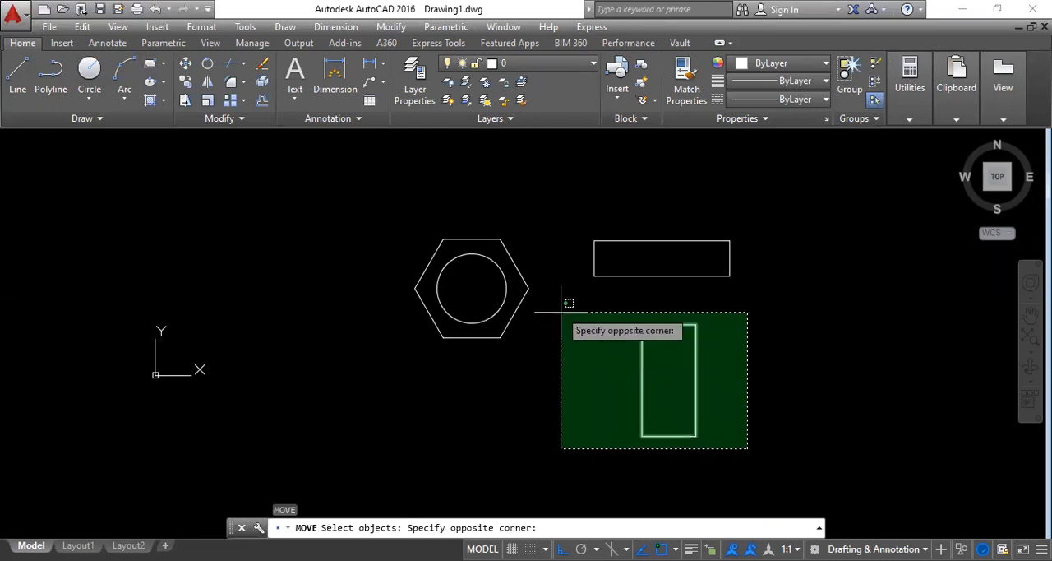
{"action": "left_click", "coordinate": [557, 307]}
{"action": "key", "text": "Return"}
{"action": "left_click", "coordinate": [668, 325]}
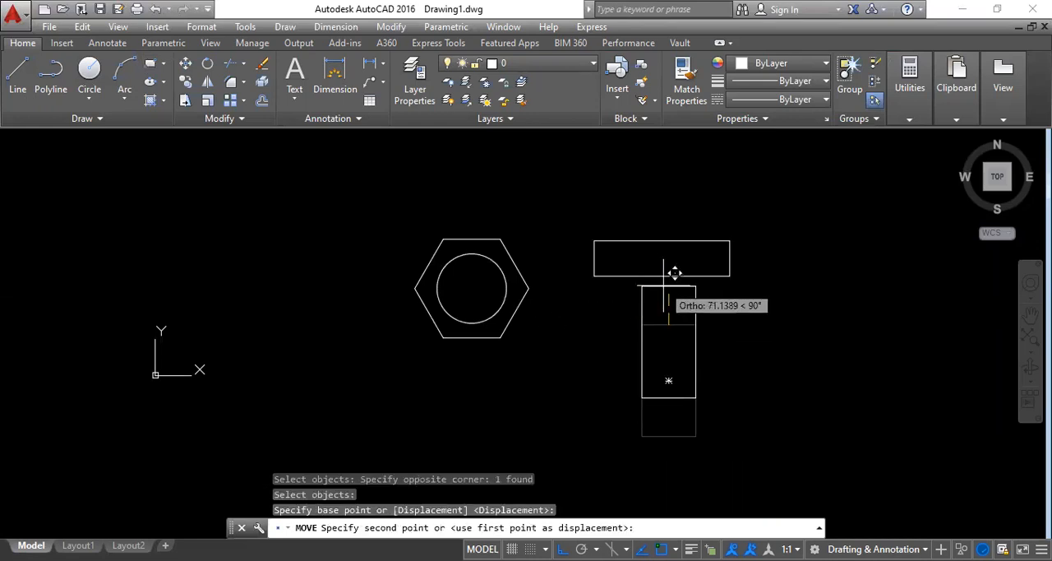
{"action": "left_click", "coordinate": [661, 277]}
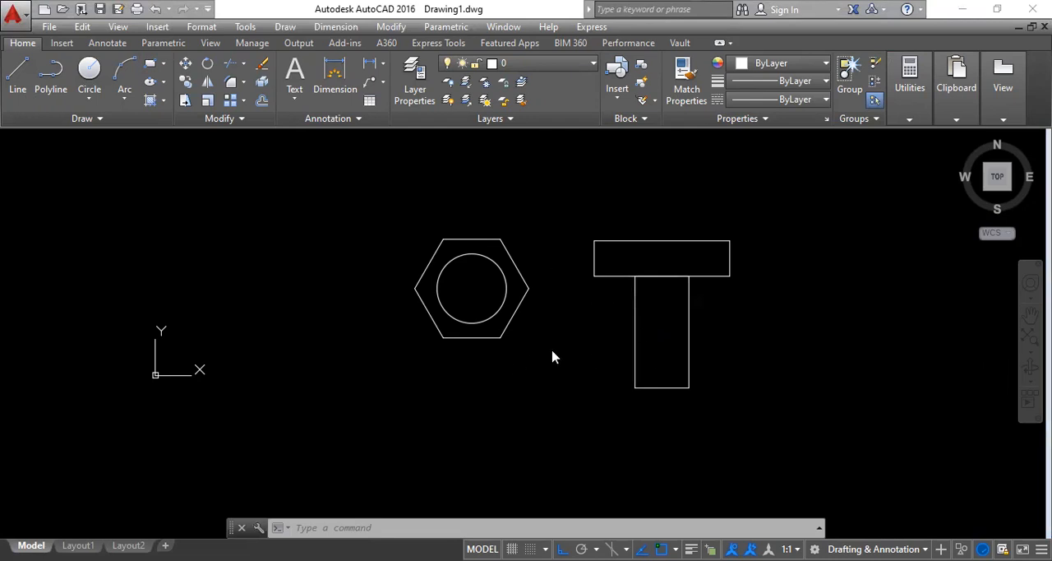
Step: Try moving the hexagon and circle from their center onto the shank's bottom edge, and undo that move
{"action": "left_click", "coordinate": [501, 386]}
{"action": "left_click", "coordinate": [546, 399]}
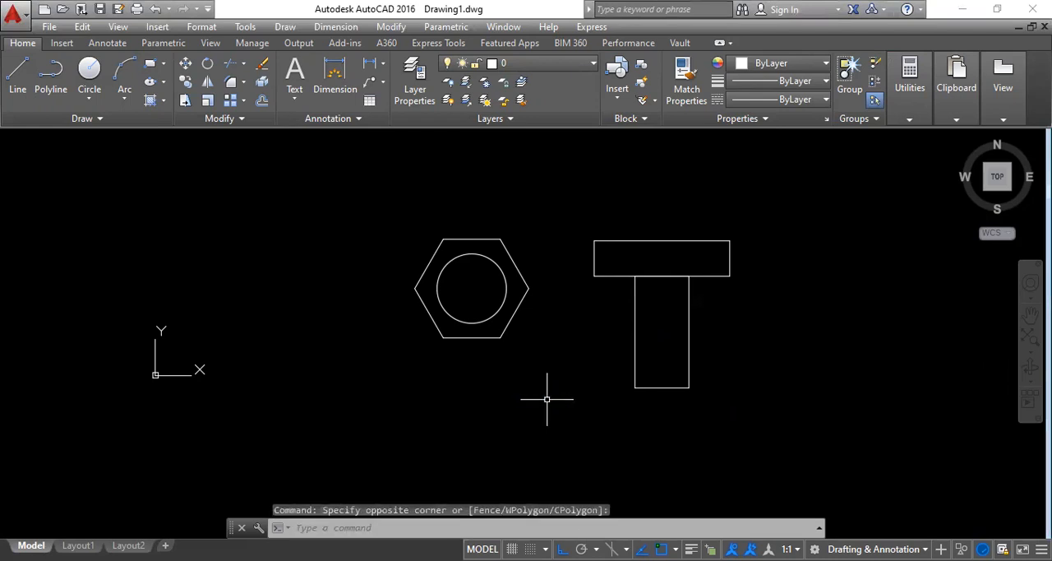
{"action": "type", "text": "m"}
{"action": "key", "text": "Return"}
{"action": "left_click", "coordinate": [546, 398]}
{"action": "left_click", "coordinate": [393, 231]}
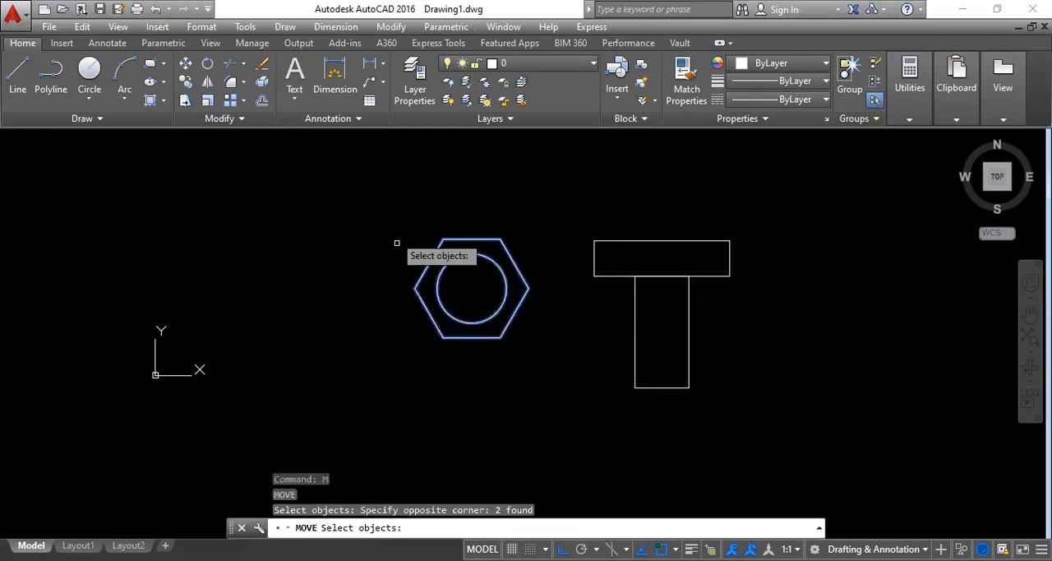
{"action": "key", "text": "Return"}
{"action": "left_click", "coordinate": [472, 288]}
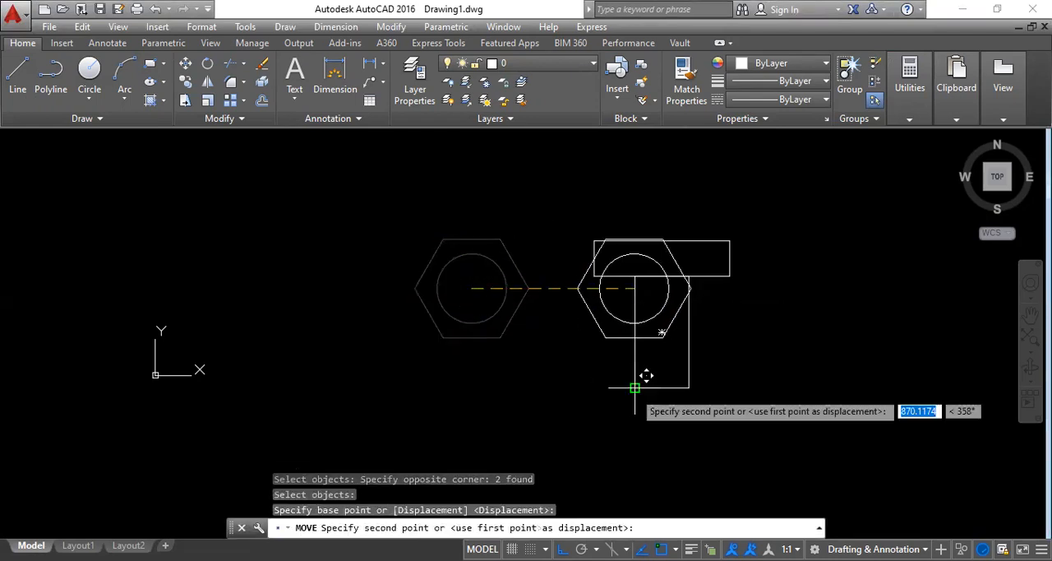
{"action": "left_click", "coordinate": [651, 387]}
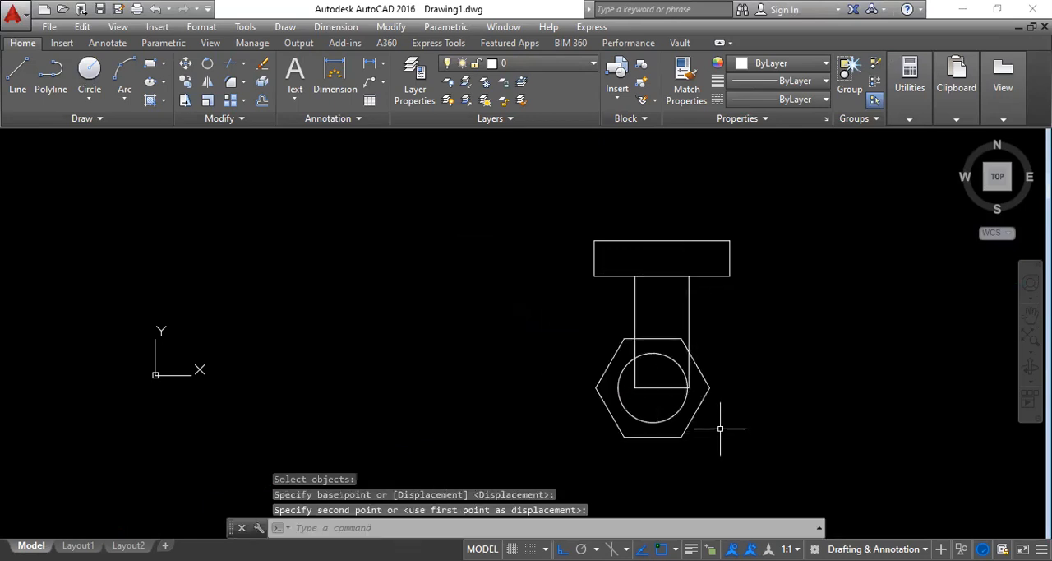
{"action": "key", "text": "ctrl+z"}
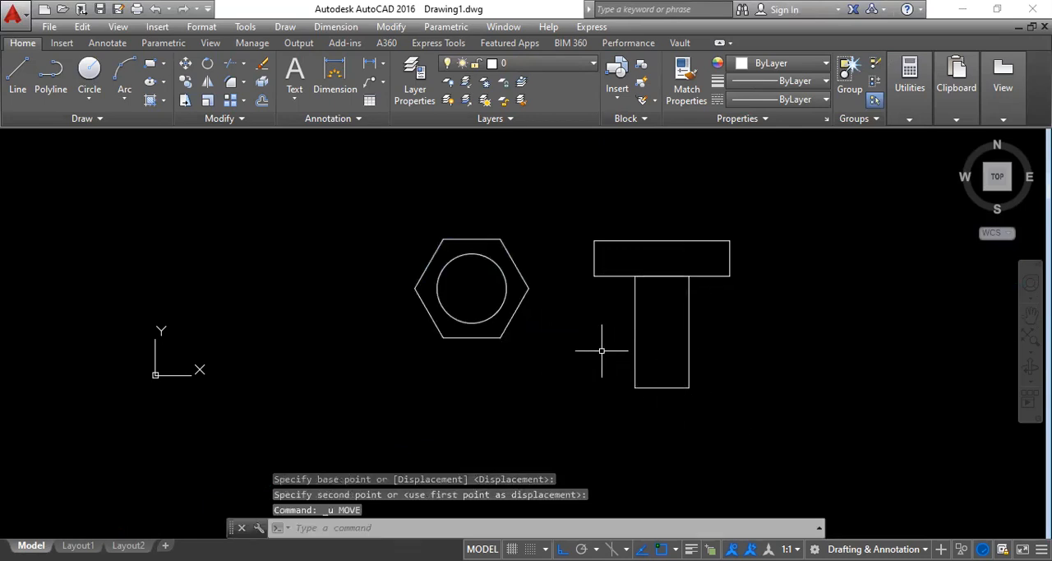
Step: Move the hexagon and circle by their center onto the midpoint of the tall rectangle's bottom edge
{"action": "type", "text": "m"}
{"action": "key", "text": "Return"}
{"action": "left_click", "coordinate": [565, 384]}
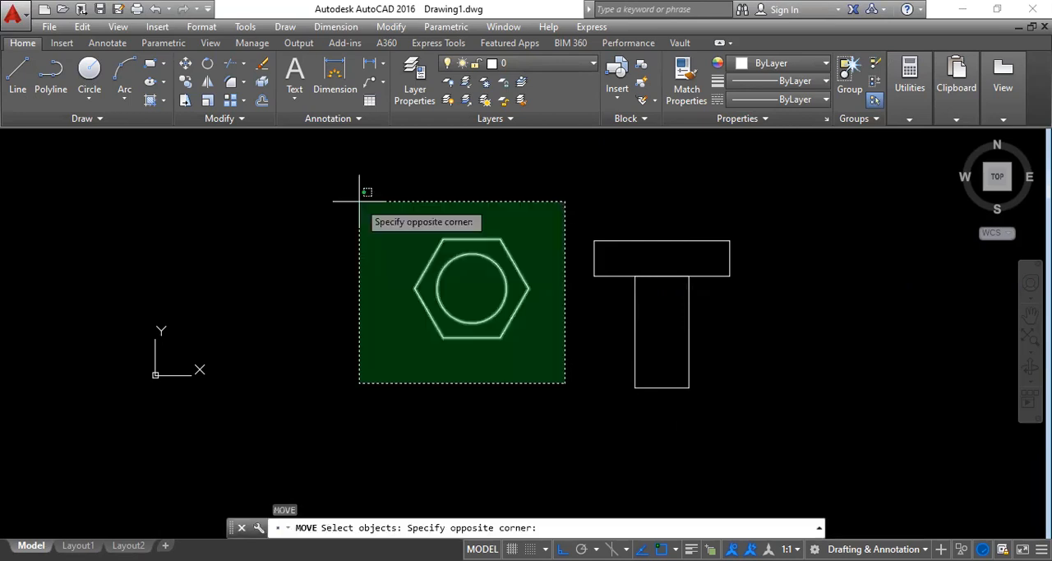
{"action": "left_click", "coordinate": [365, 207]}
{"action": "key", "text": "Return"}
{"action": "left_click", "coordinate": [470, 287]}
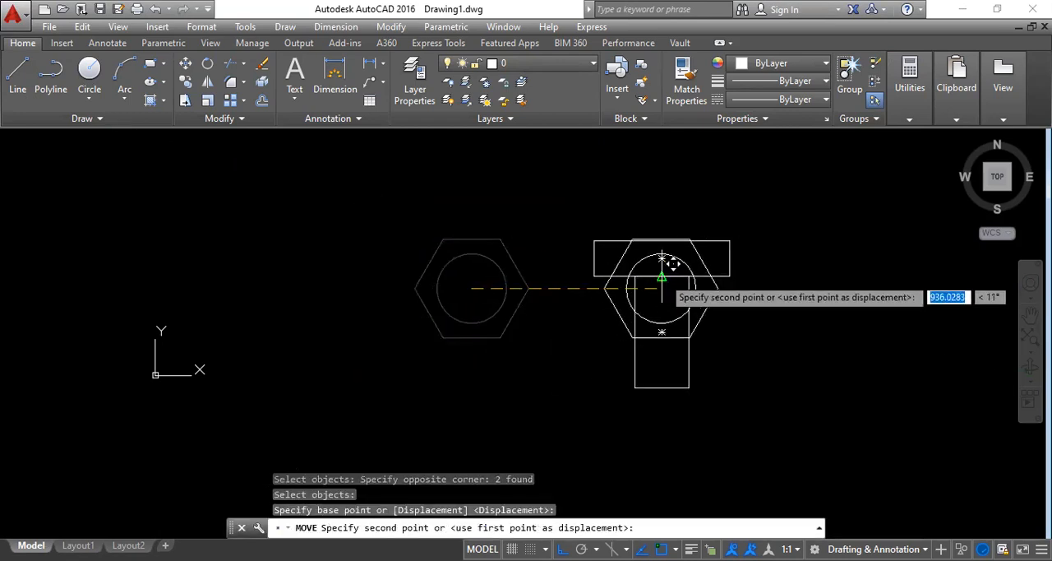
{"action": "left_click", "coordinate": [662, 386]}
Step: Start a block definition named hex bolt with its base point at the midpoint of the shank rectangle's bottom edge
{"action": "middle_click_drag", "start_coordinate": [723, 354], "coordinate": [433, 309]}
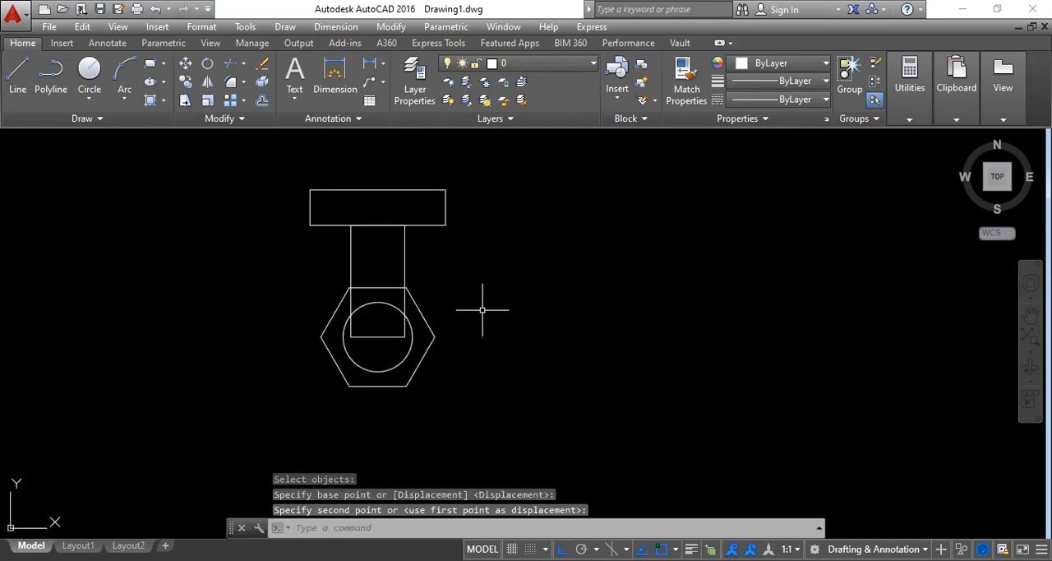
{"action": "type", "text": "B"}
{"action": "key", "text": "Return"}
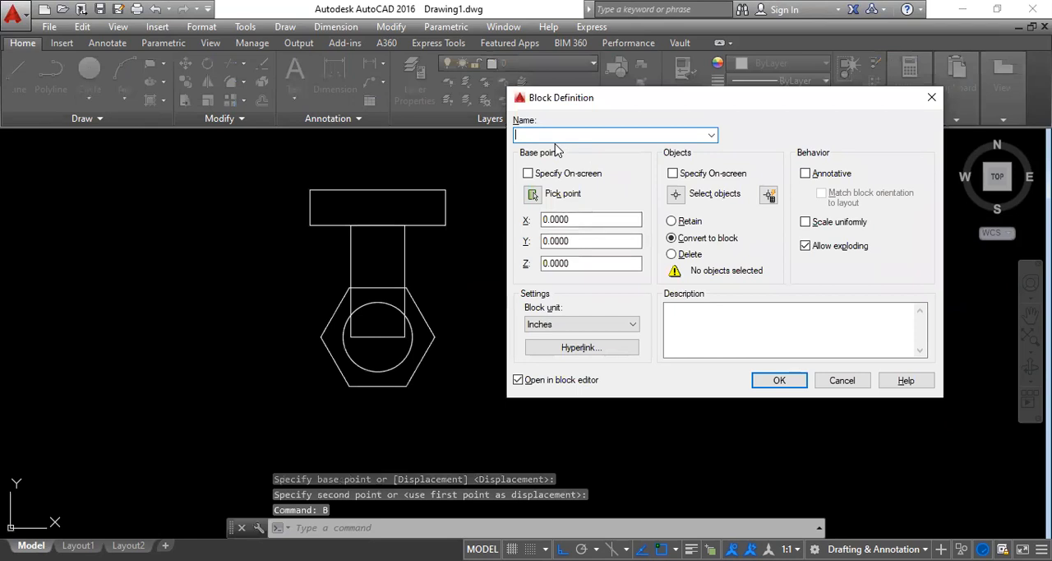
{"action": "type", "text": "hex "}
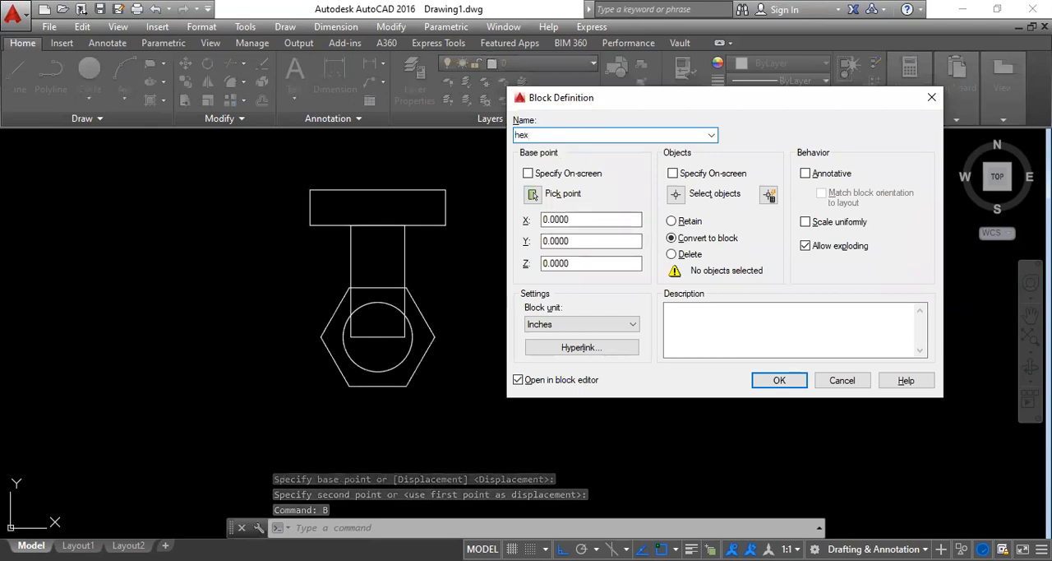
{"action": "type", "text": "bolt"}
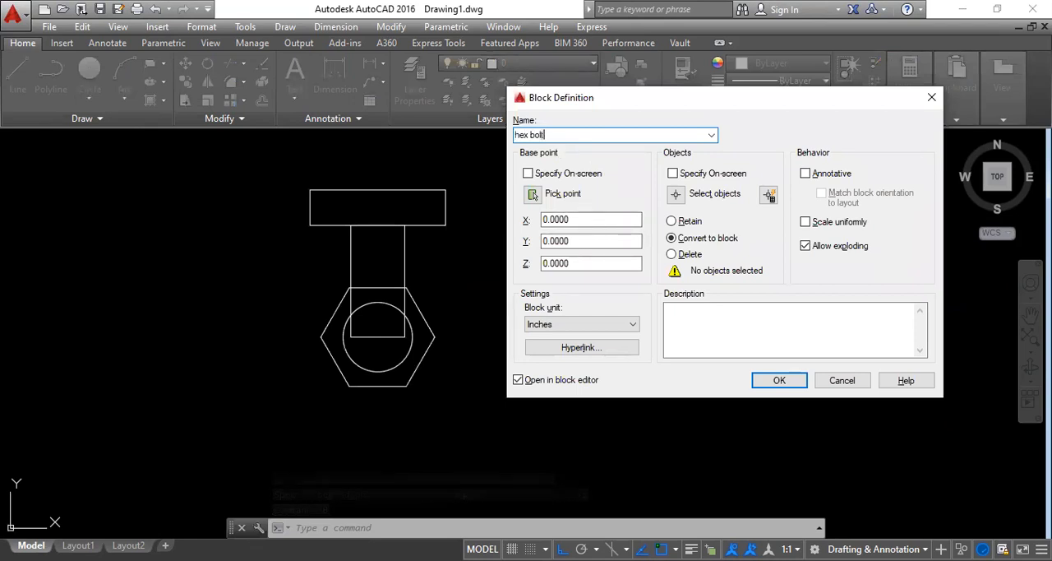
{"action": "left_click", "coordinate": [532, 194]}
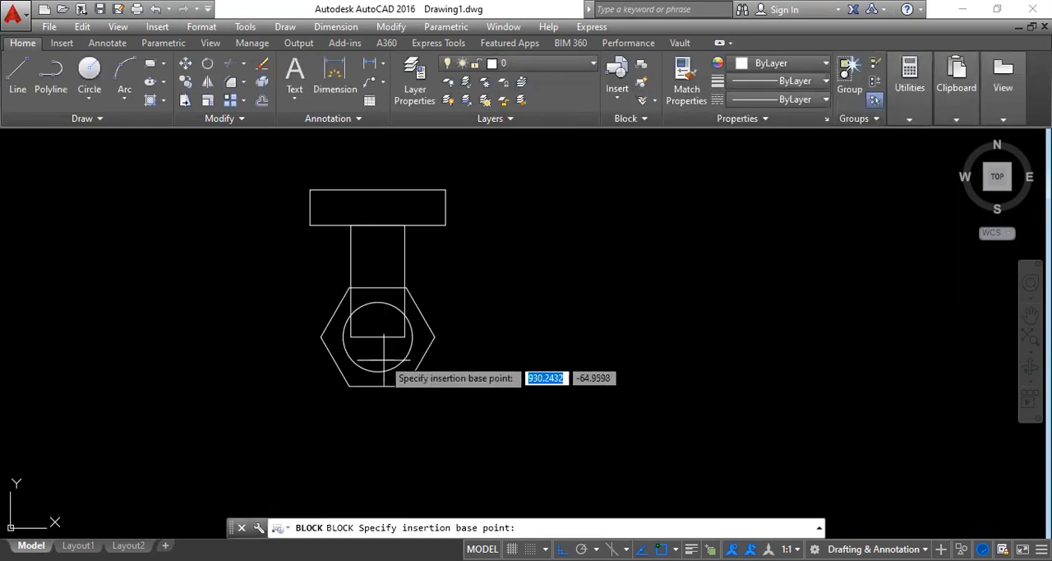
{"action": "left_click", "coordinate": [377, 337]}
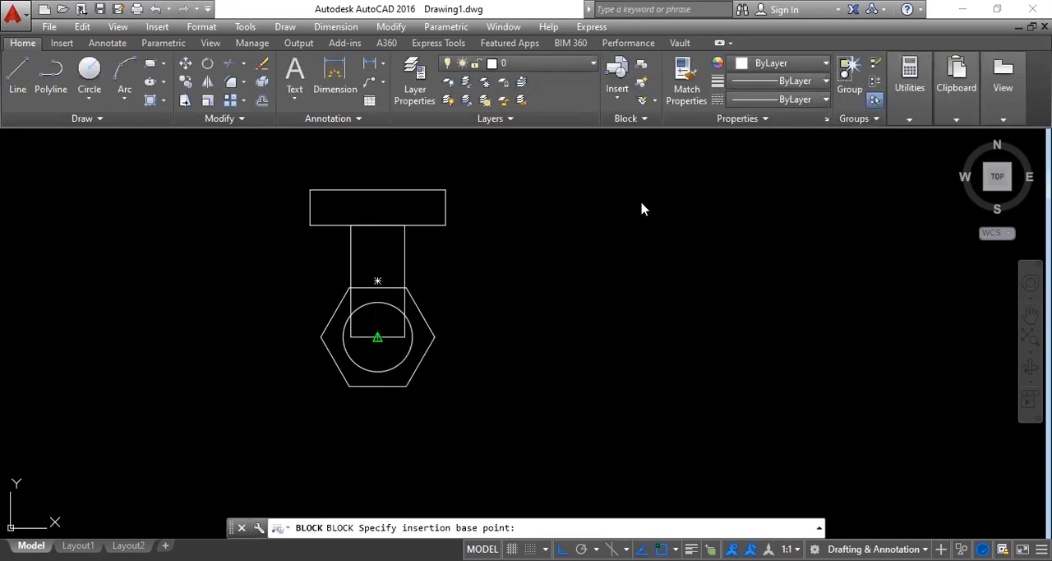
Step: Select both rectangles, the hexagon and the circle as block objects, and dismiss redefining the existing hex bolt block
{"action": "left_click", "coordinate": [675, 195]}
{"action": "left_click", "coordinate": [553, 379]}
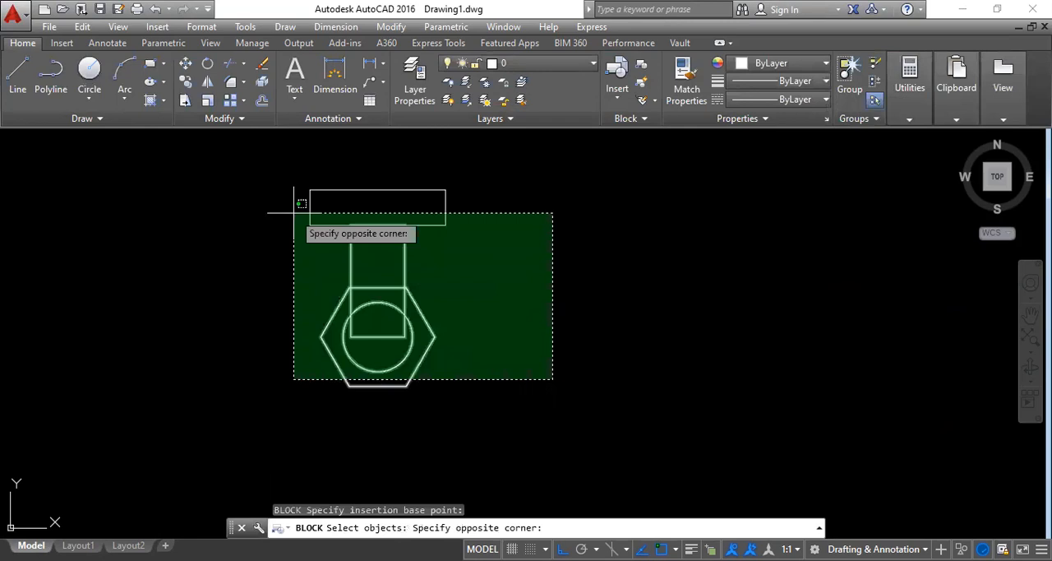
{"action": "left_click", "coordinate": [294, 213]}
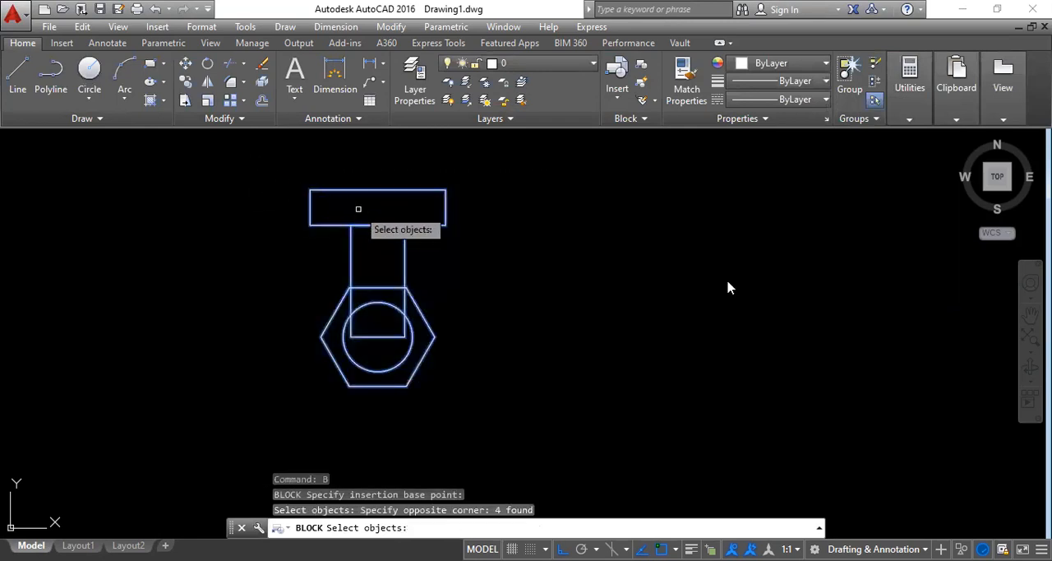
{"action": "key", "text": "Return"}
{"action": "left_click", "coordinate": [777, 378]}
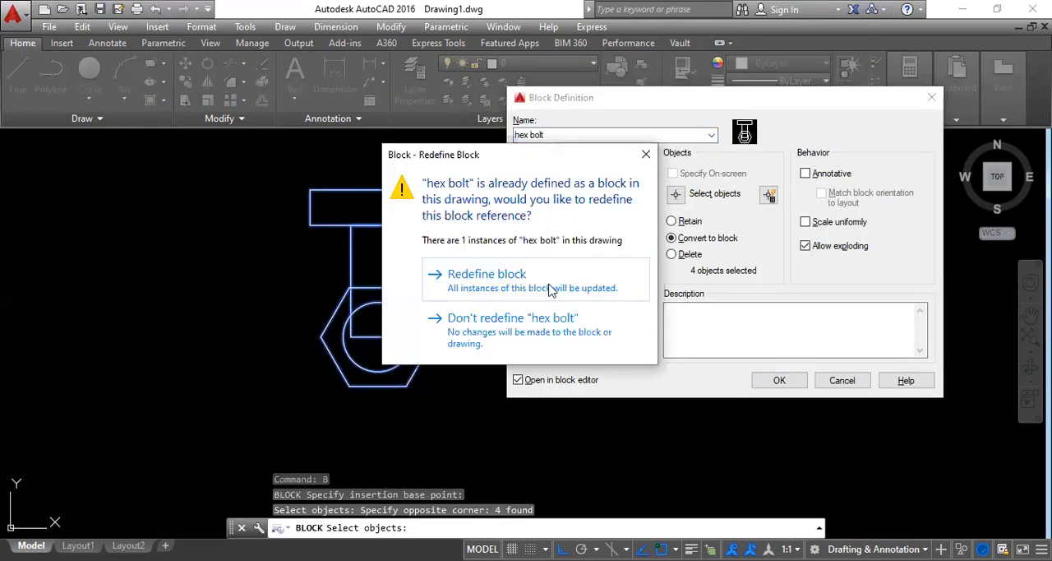
{"action": "left_click", "coordinate": [648, 155]}
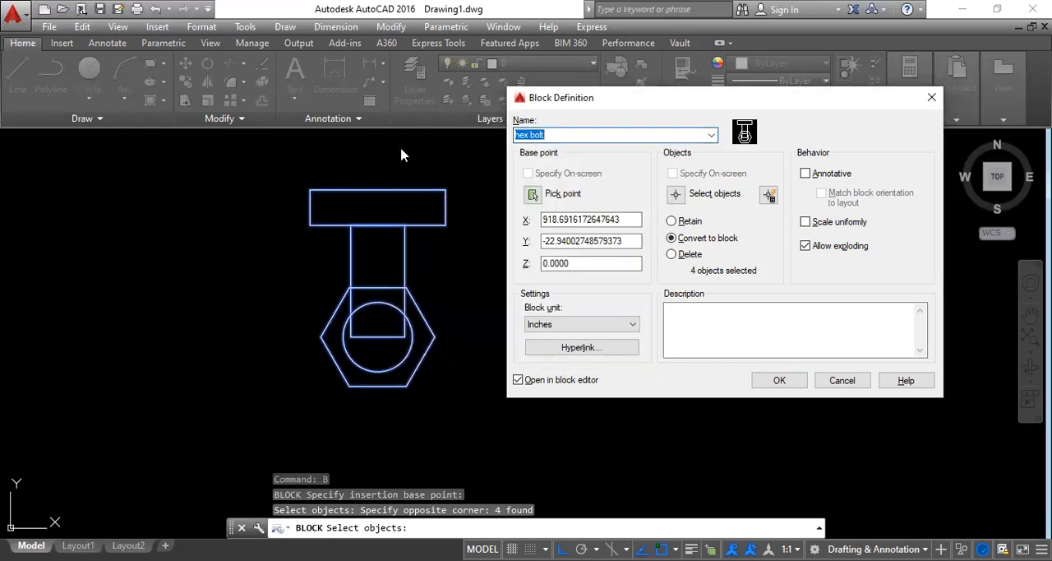
Step: Change the block name to bolt and redefine the existing block of that name, opening it in the Block Editor
{"action": "type", "text": "bol"}
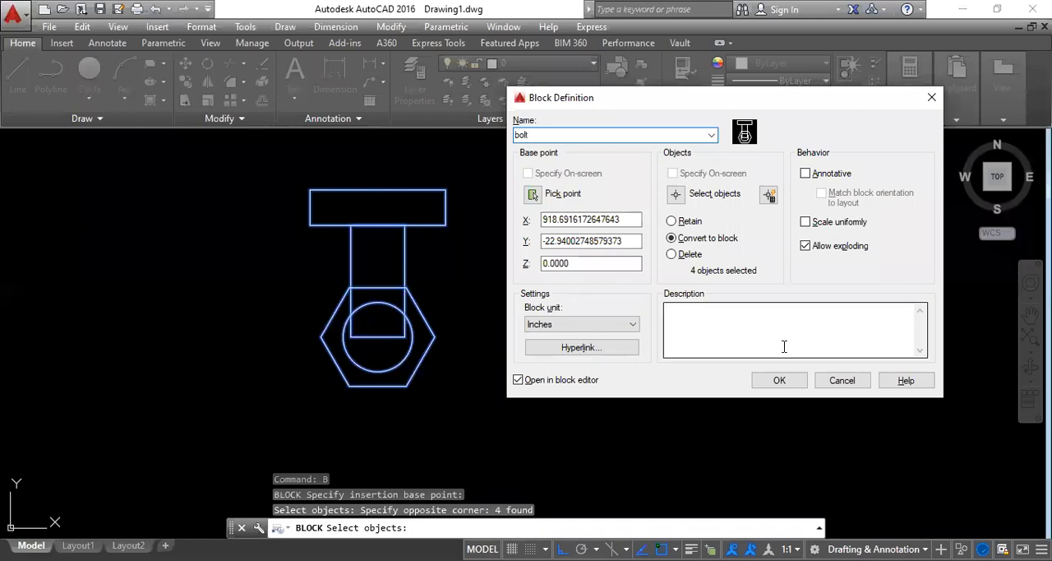
{"action": "left_click", "coordinate": [777, 380]}
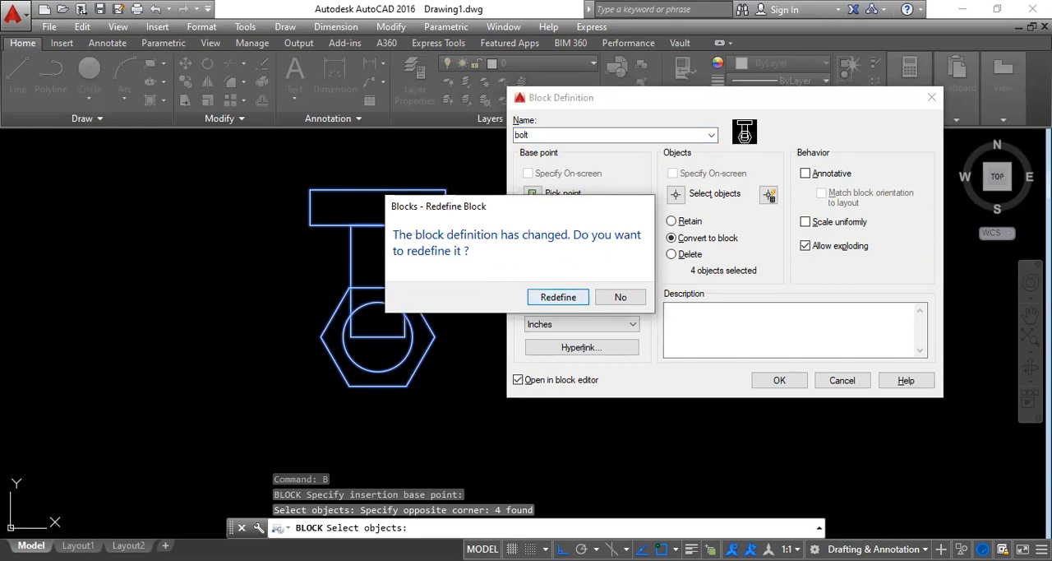
{"action": "left_click", "coordinate": [558, 297]}
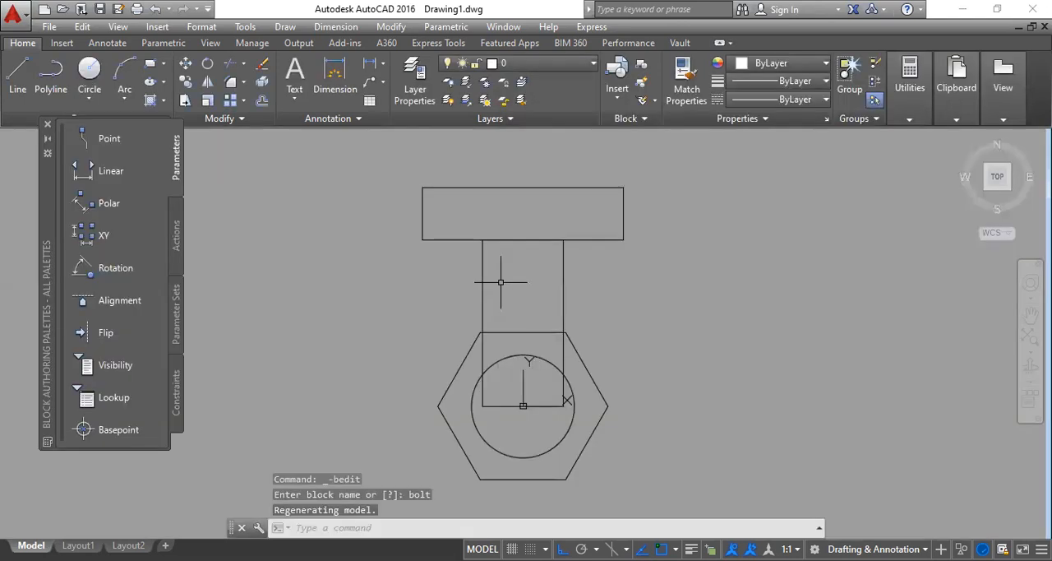
Step: Place a visibility parameter at the block's base point and rename its initial visibility state as Plan
{"action": "left_click", "coordinate": [115, 364]}
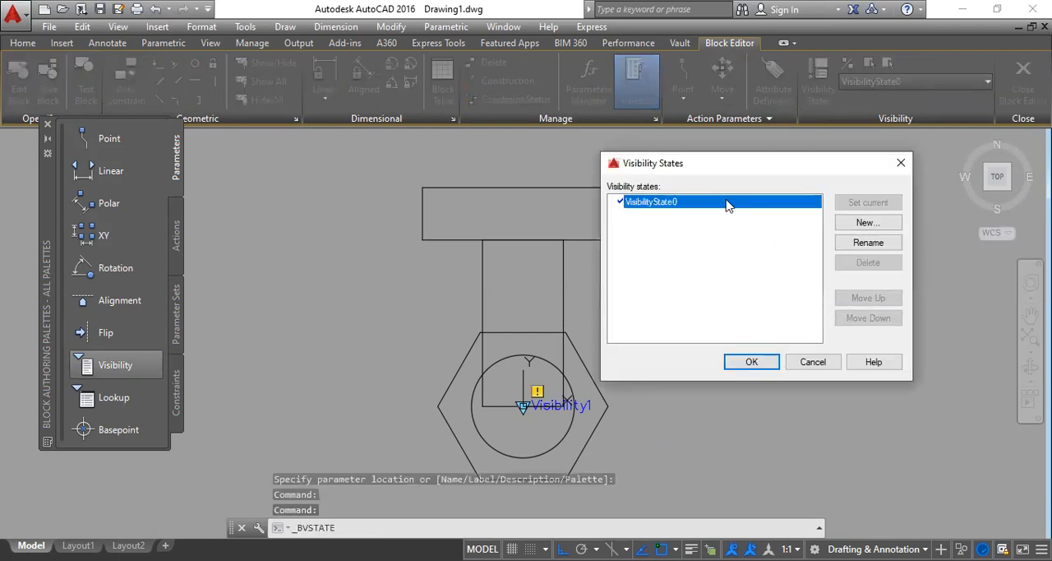
{"action": "right_click", "coordinate": [727, 206]}
{"action": "left_click", "coordinate": [748, 261]}
{"action": "type", "text": "Plan"}
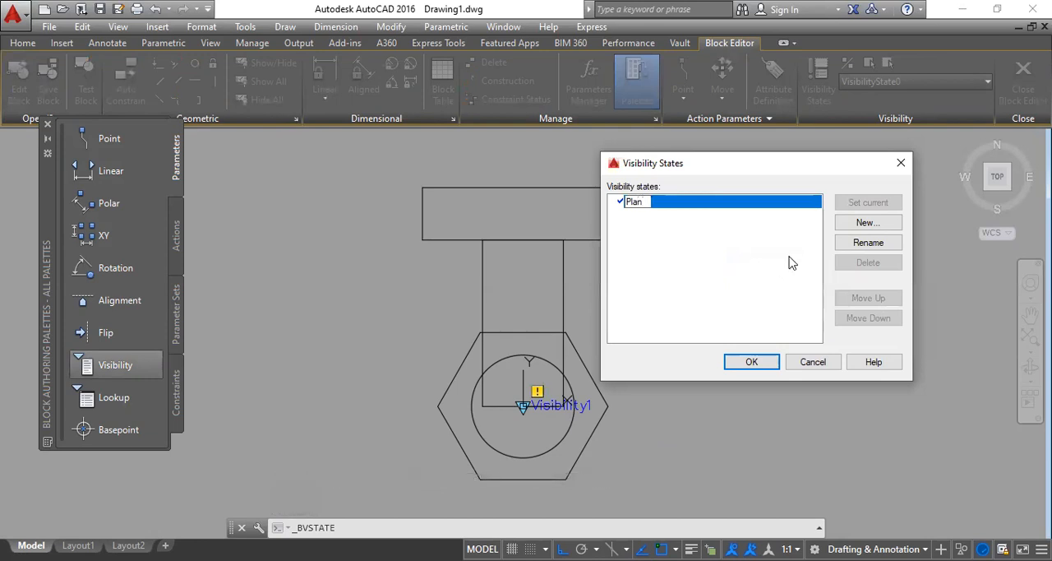
Step: Add visibility states Elivation and Plan & Elivation, leaving the visibility of existing objects unchanged in both
{"action": "left_click", "coordinate": [868, 222]}
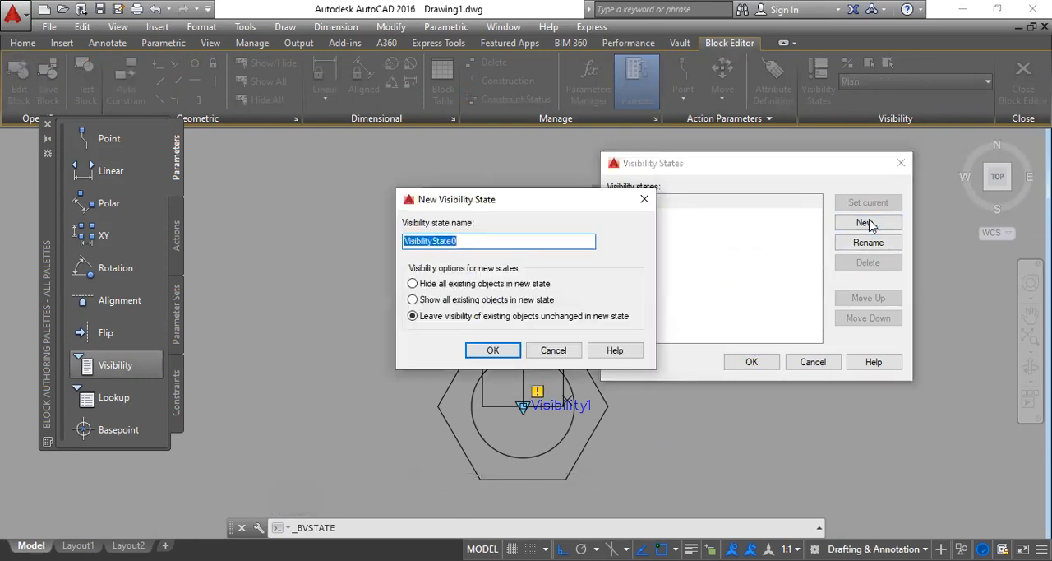
{"action": "type", "text": "Elivation"}
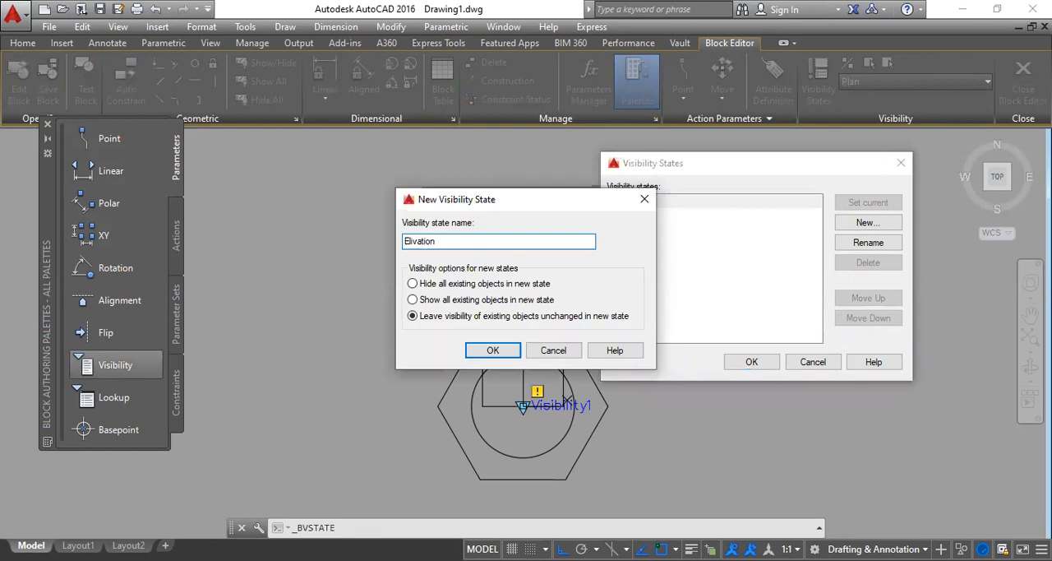
{"action": "left_click", "coordinate": [509, 353]}
{"action": "left_click", "coordinate": [866, 223]}
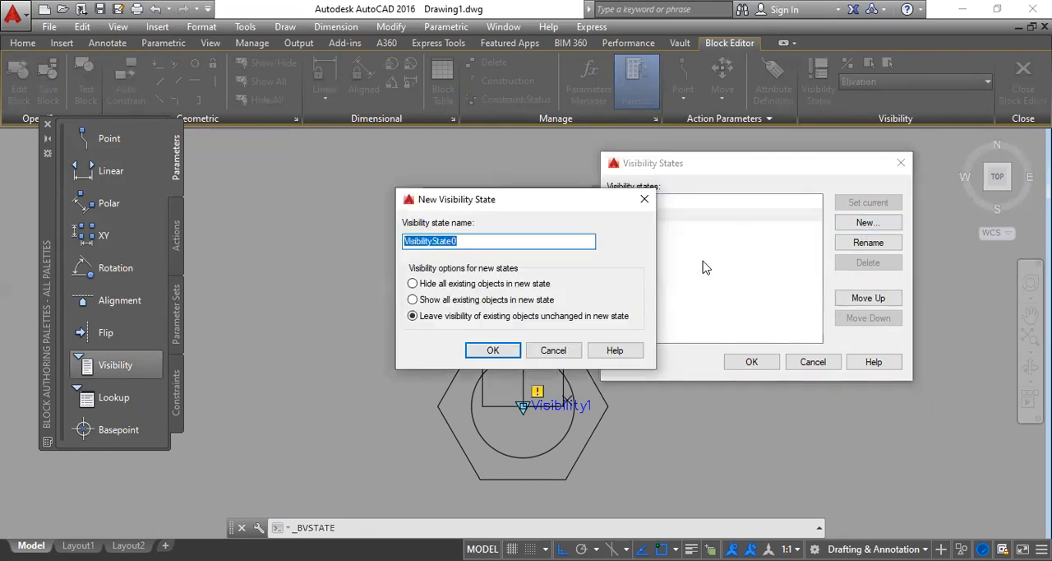
{"action": "type", "text": "Plan & Elivation"}
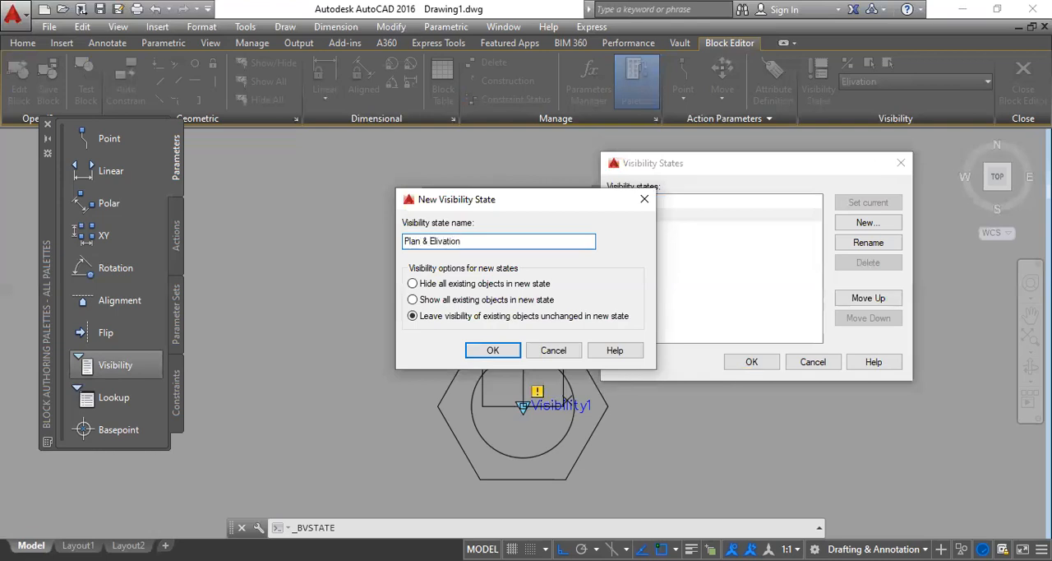
{"action": "left_click", "coordinate": [494, 350]}
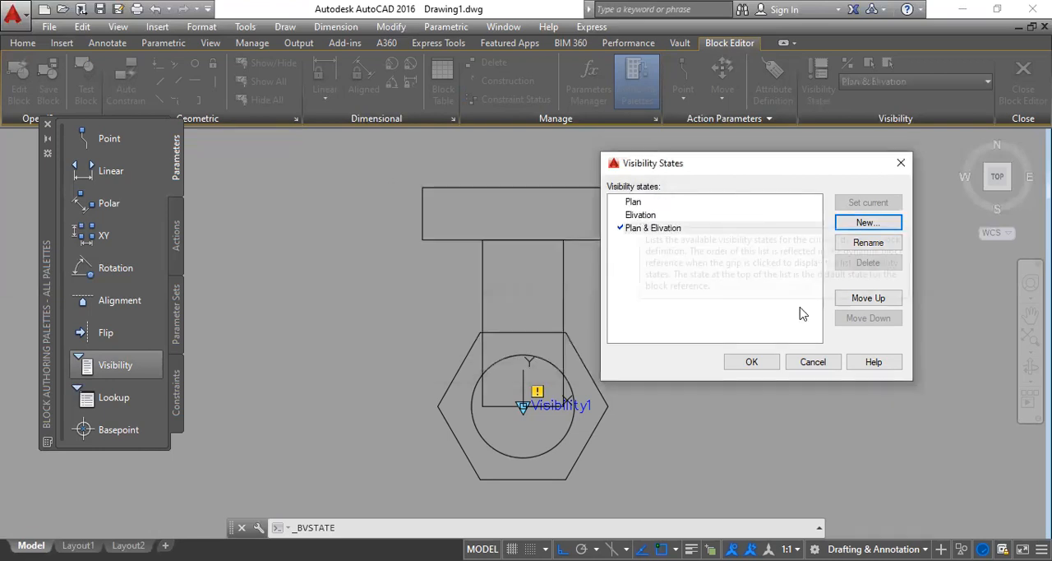
{"action": "left_click", "coordinate": [744, 364]}
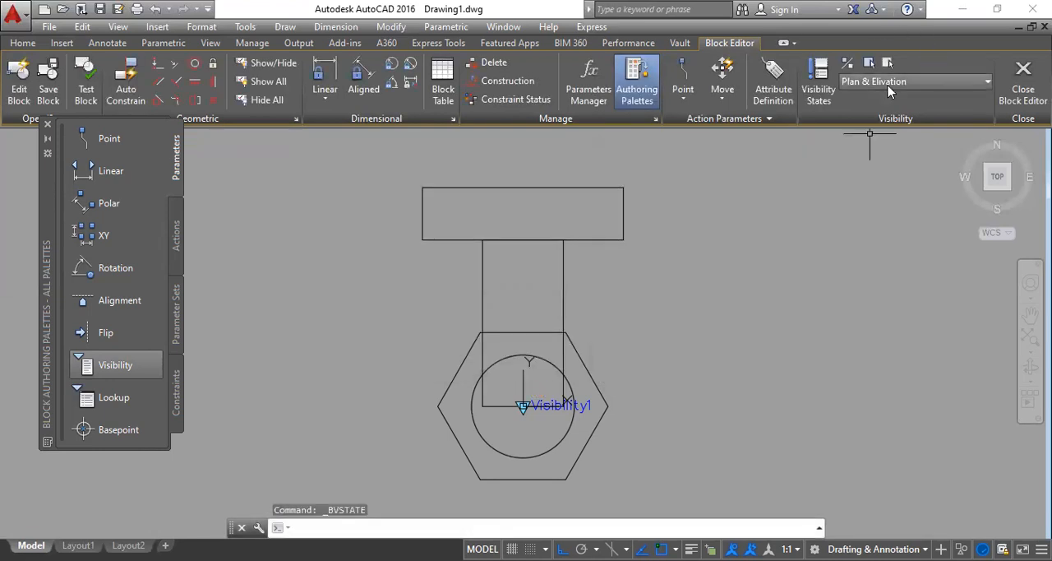
Step: Make the Plan state current and set the hexagon and circle as visible in it
{"action": "left_click", "coordinate": [878, 82]}
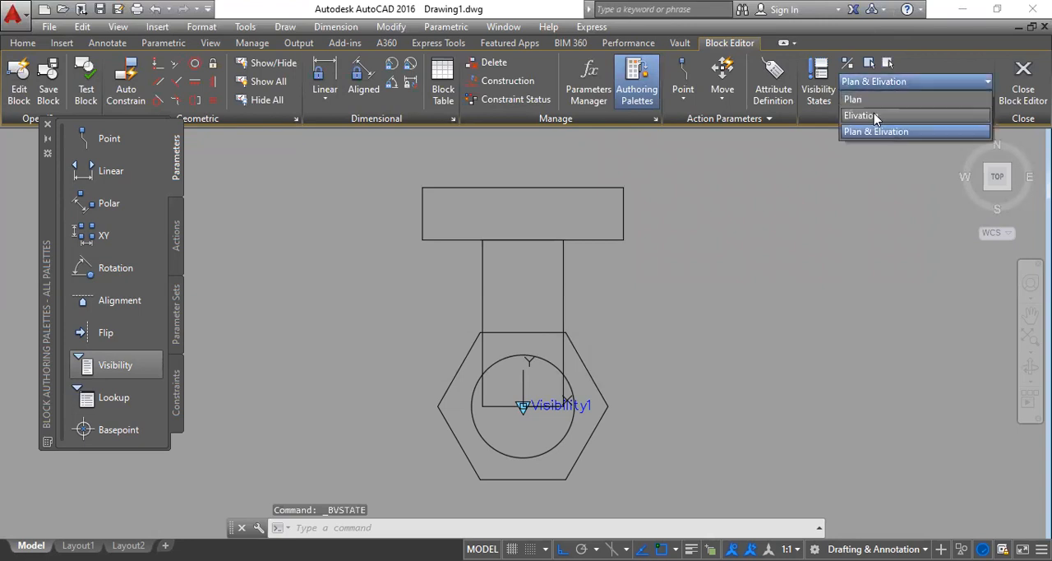
{"action": "left_click", "coordinate": [859, 96]}
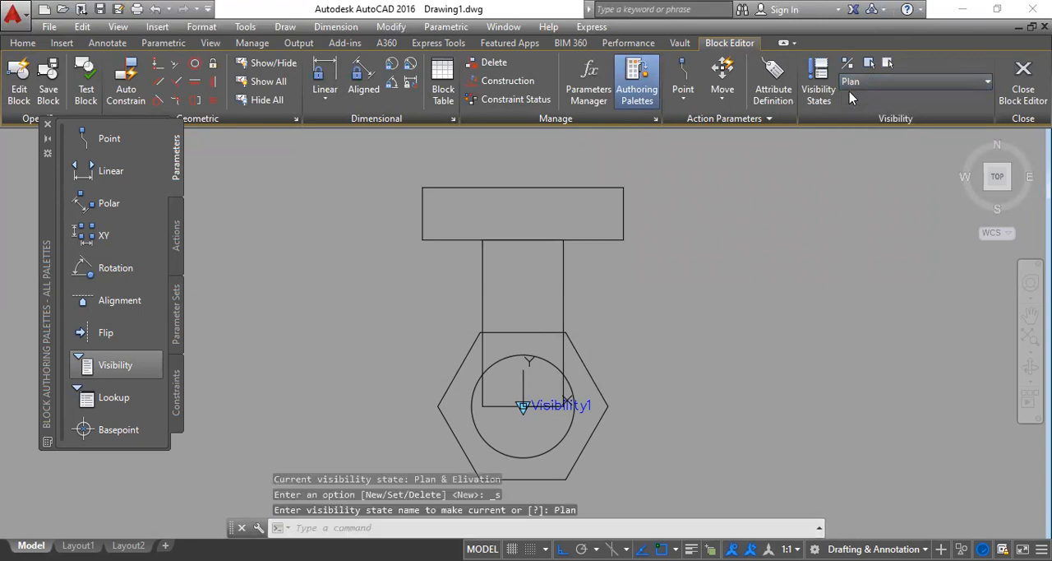
{"action": "left_click", "coordinate": [887, 64]}
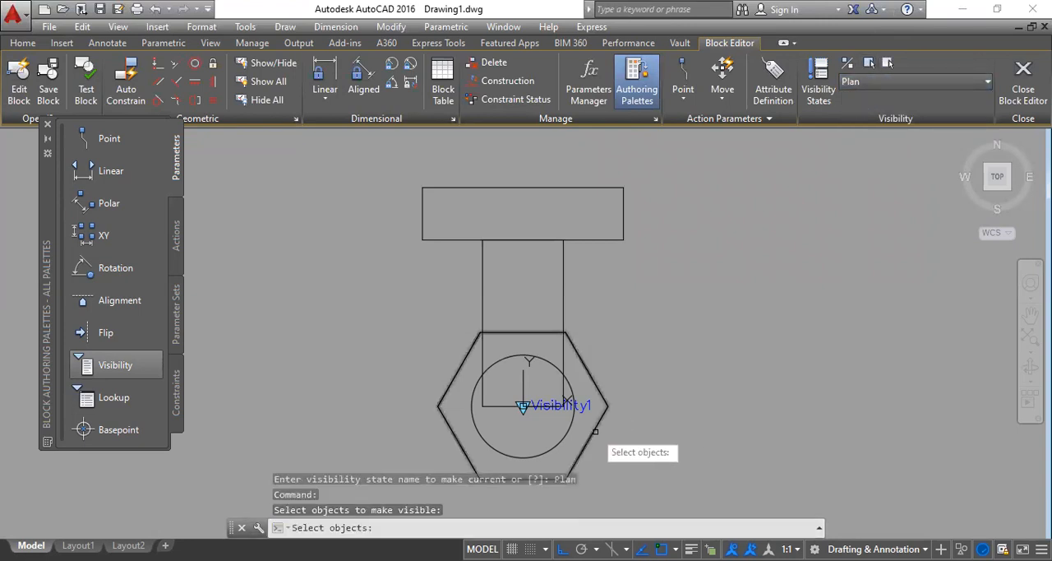
{"action": "left_click", "coordinate": [595, 434]}
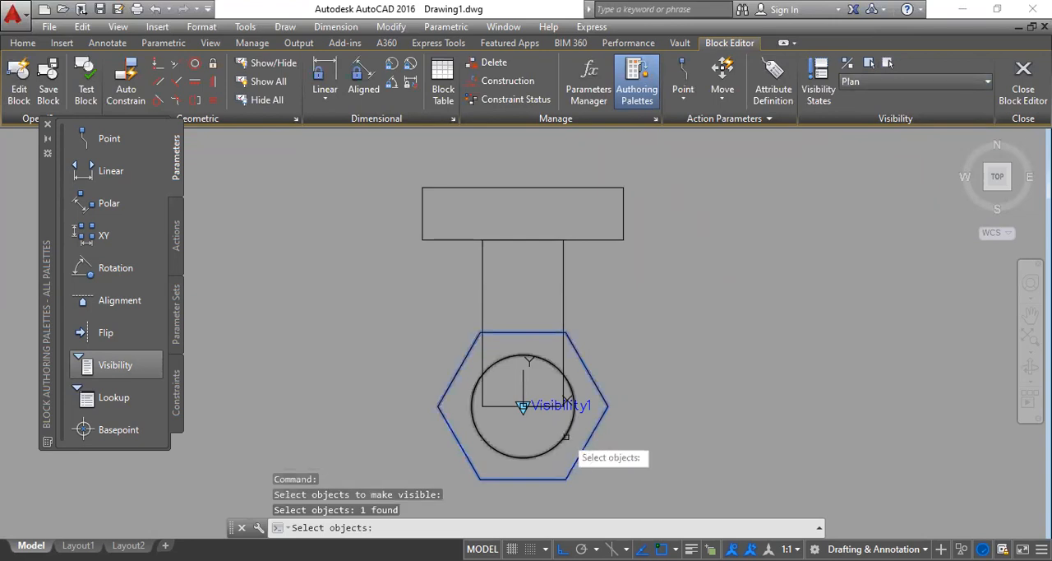
{"action": "left_click", "coordinate": [565, 434]}
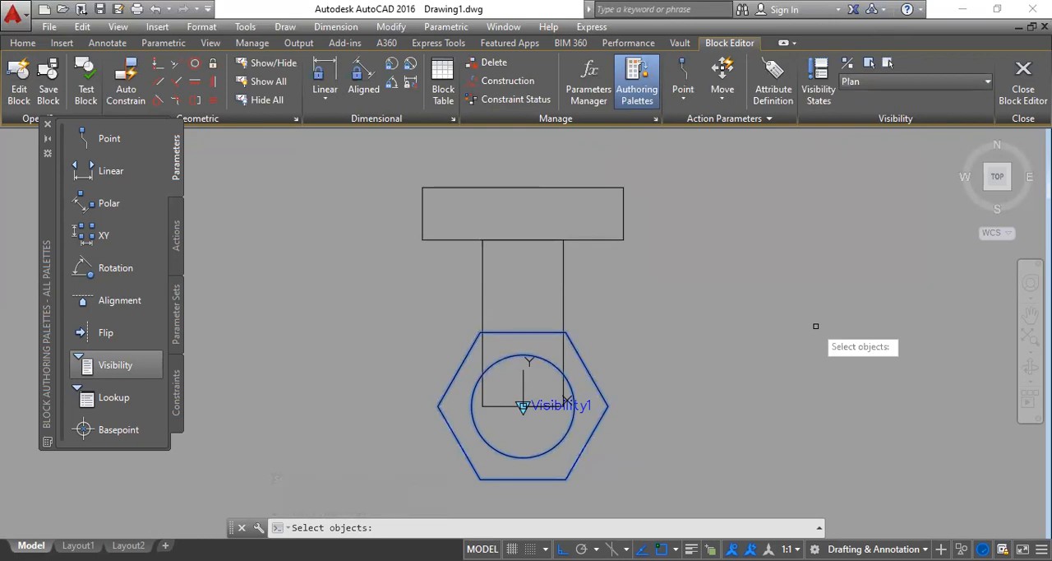
{"action": "key", "text": "Return"}
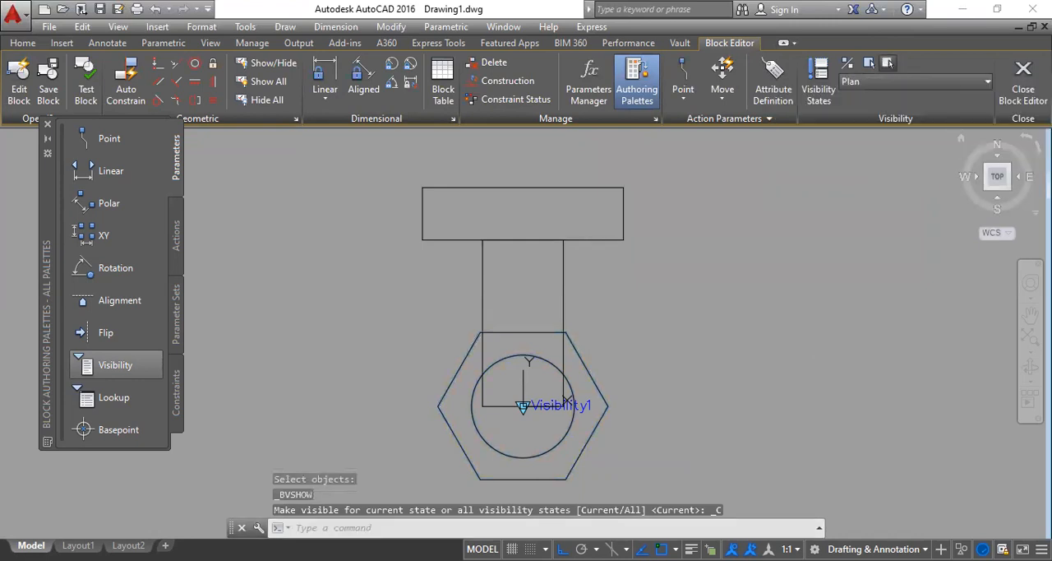
Step: Hide the shank and bolt head rectangles in the Plan visibility state
{"action": "left_click", "coordinate": [888, 62]}
{"action": "left_click", "coordinate": [563, 274]}
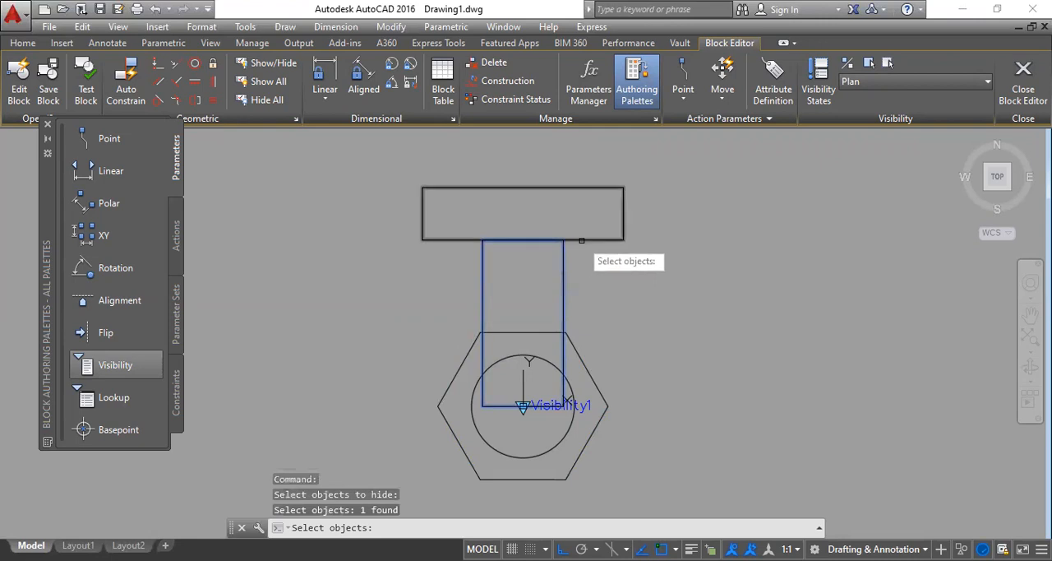
{"action": "left_click", "coordinate": [581, 240]}
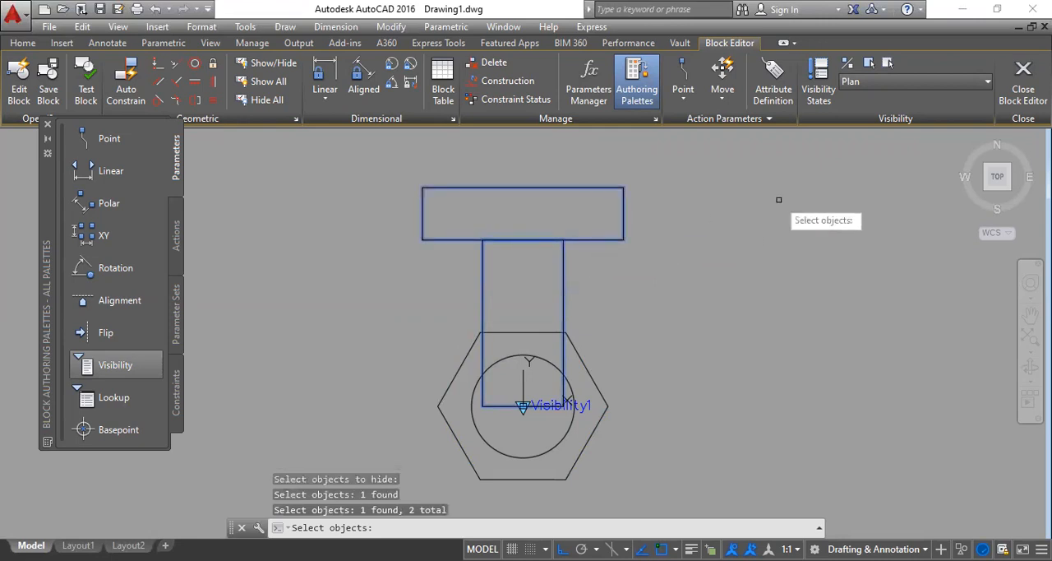
{"action": "key", "text": "Return"}
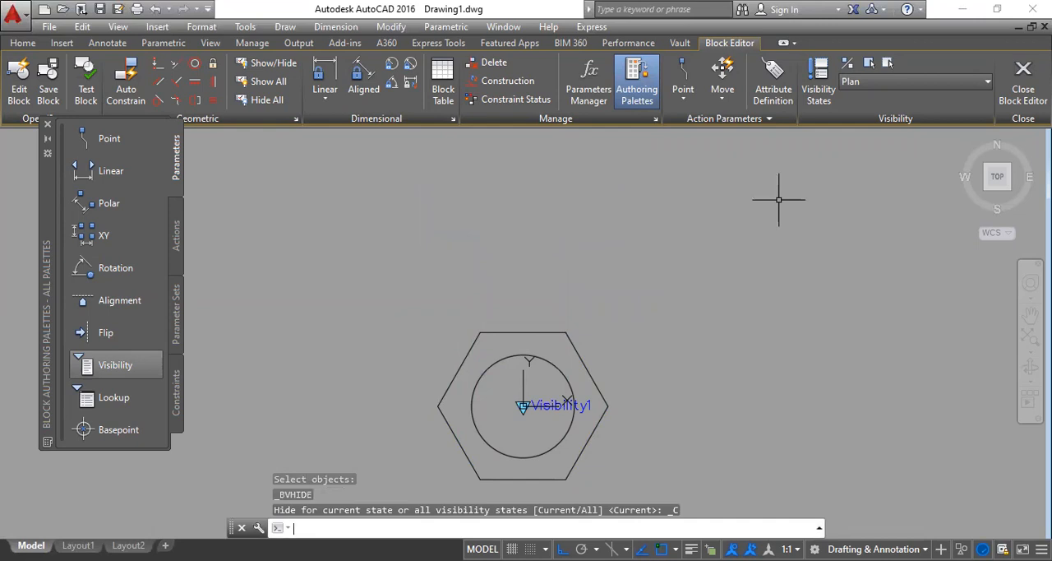
Step: Make the Elivation state current and set the shank and bolt head rectangles as visible in it
{"action": "left_click", "coordinate": [897, 81]}
{"action": "left_click", "coordinate": [892, 114]}
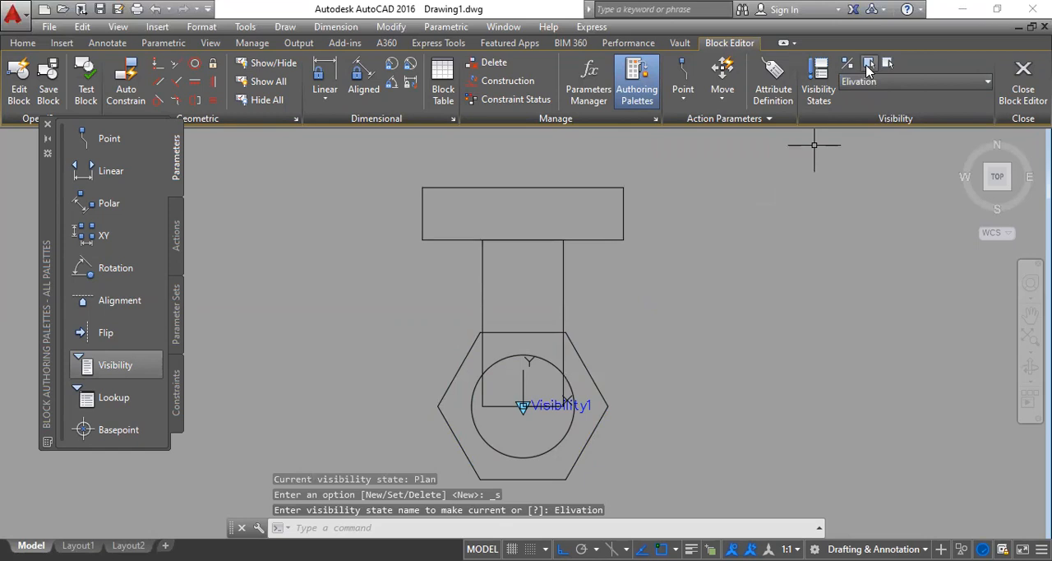
{"action": "left_click", "coordinate": [869, 69]}
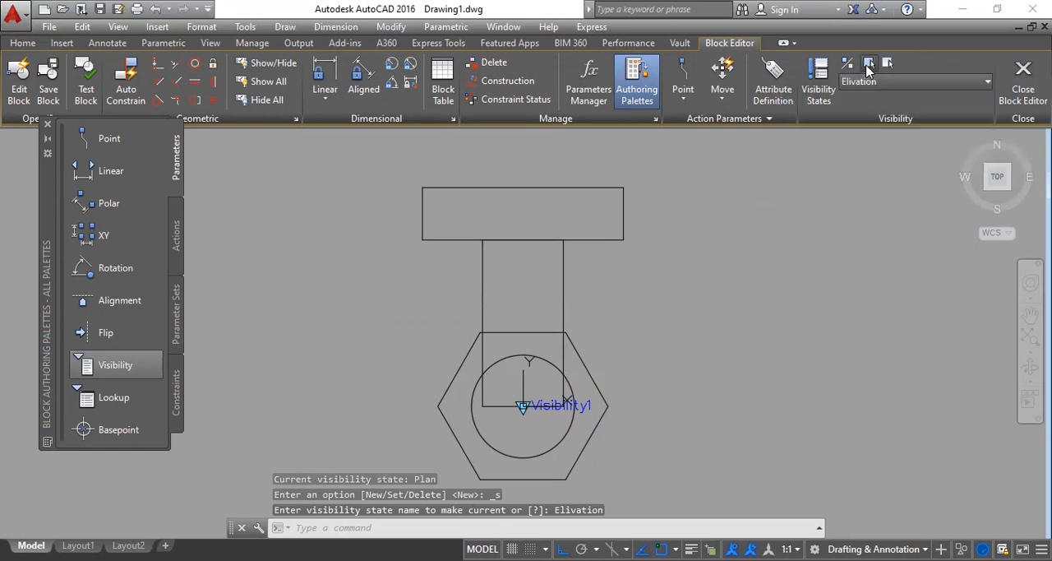
{"action": "left_click", "coordinate": [564, 279]}
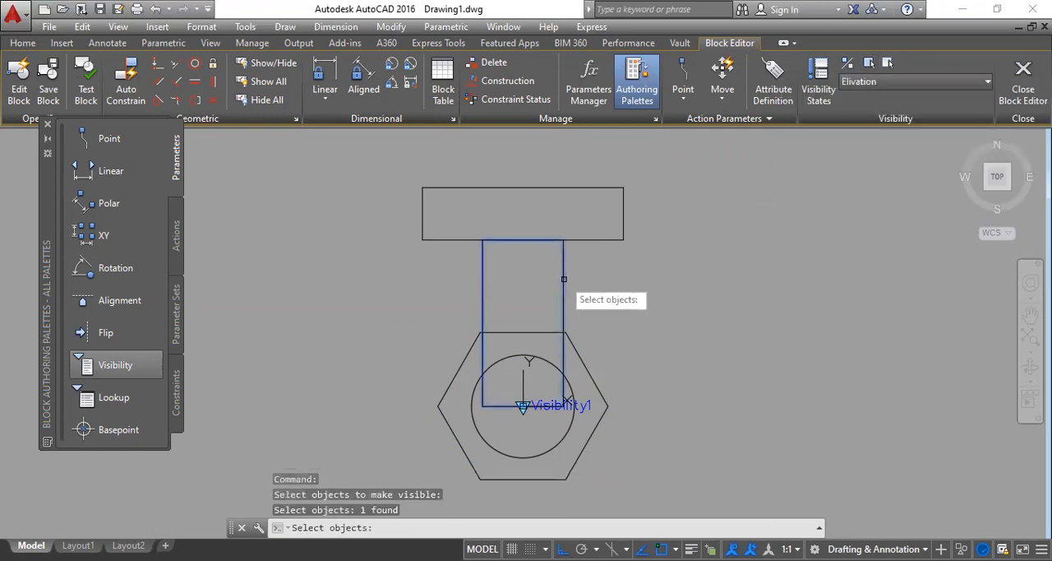
{"action": "left_click", "coordinate": [602, 234]}
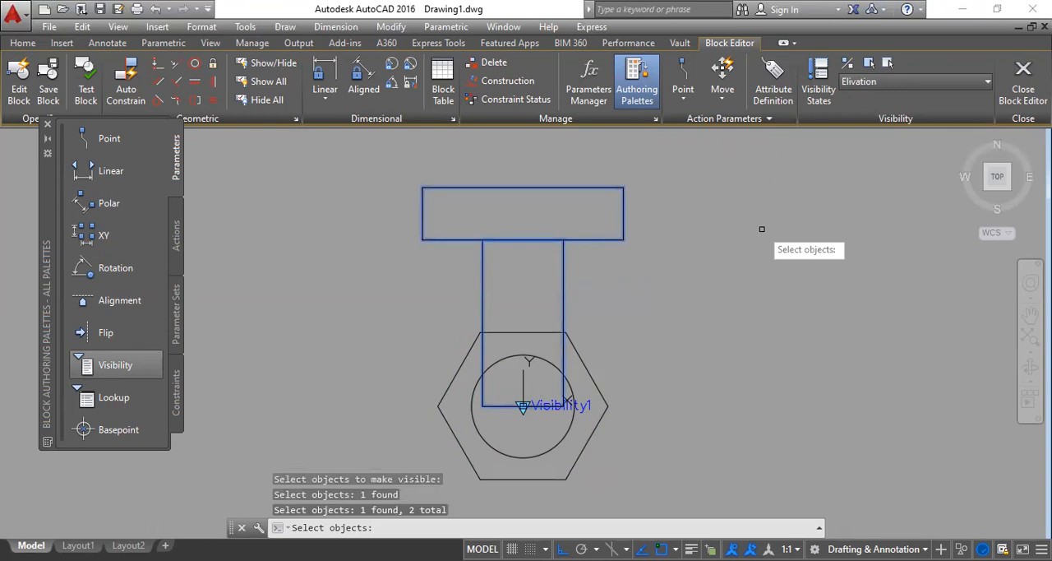
{"action": "key", "text": "Return"}
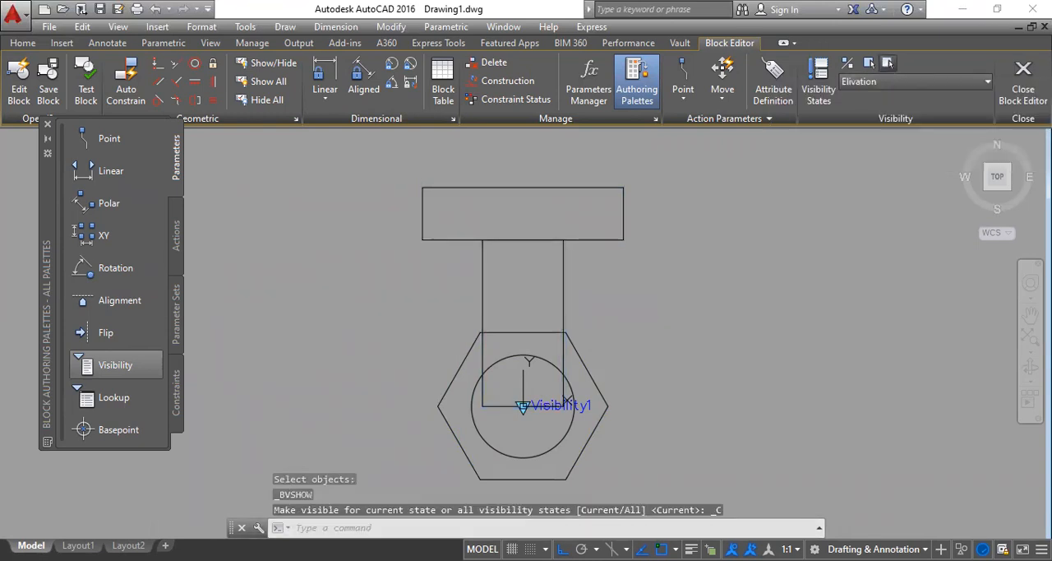
Step: Hide the hexagon and circle in the Elivation visibility state
{"action": "left_click", "coordinate": [888, 62]}
{"action": "left_click", "coordinate": [601, 399]}
{"action": "left_click", "coordinate": [560, 438]}
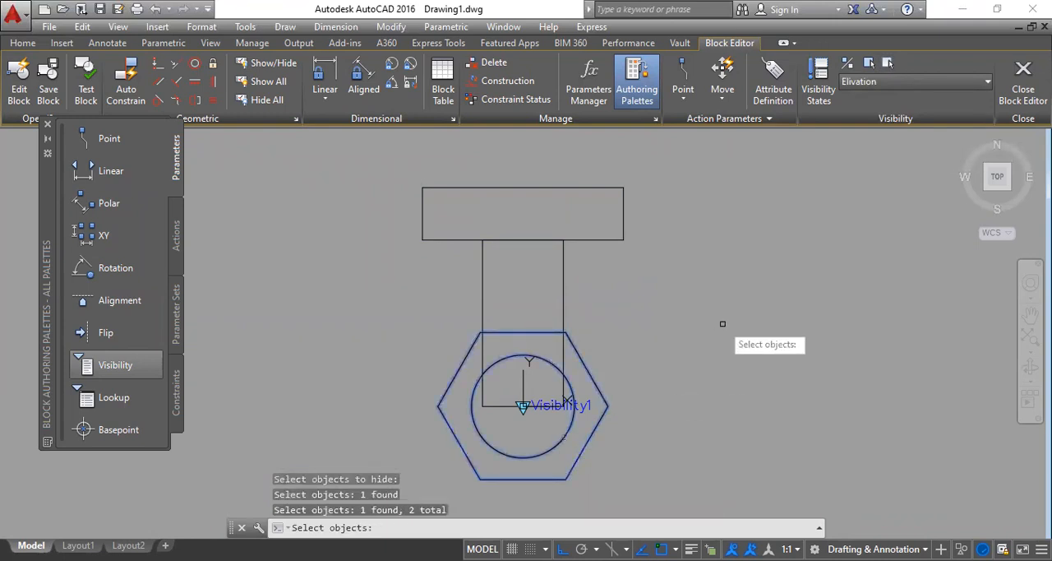
{"action": "key", "text": "Return"}
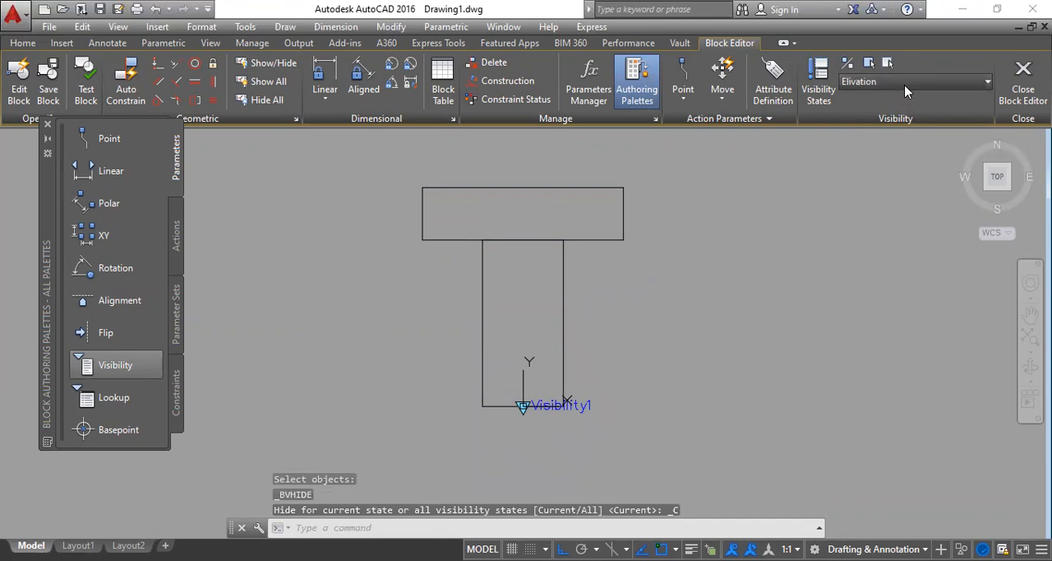
Step: Make the Plan & Elivation state current and set the hexagon, circle, shank and bolt head rectangles as visible in it
{"action": "left_click", "coordinate": [912, 81]}
{"action": "left_click", "coordinate": [879, 132]}
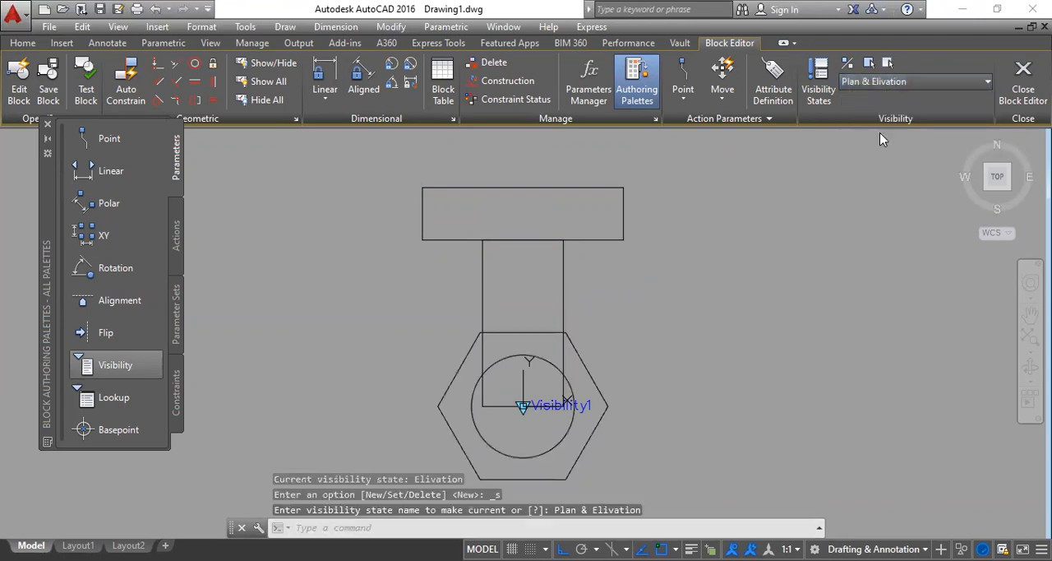
{"action": "left_click", "coordinate": [868, 64]}
{"action": "left_click", "coordinate": [573, 406]}
{"action": "left_click", "coordinate": [584, 369]}
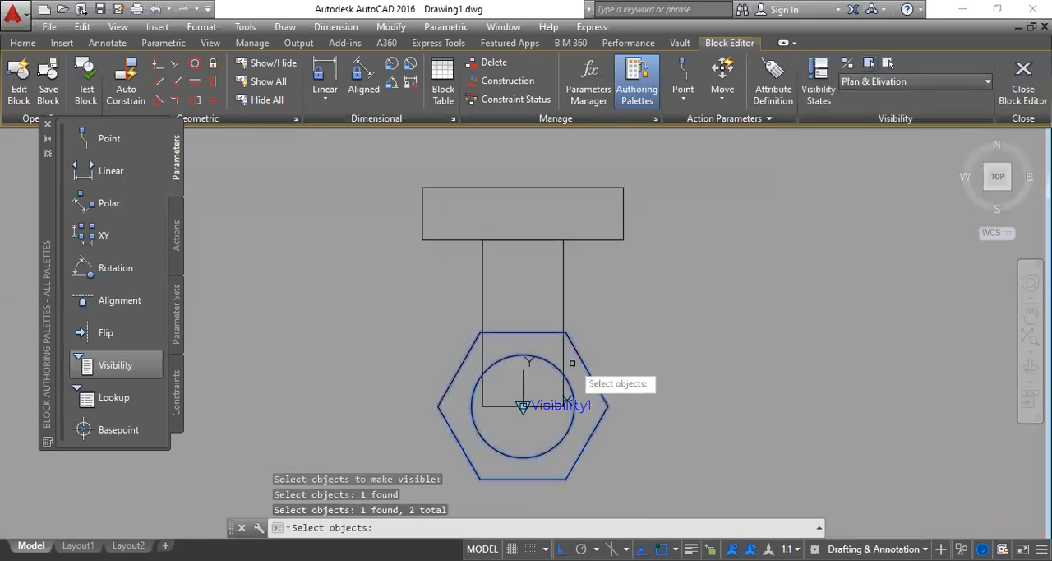
{"action": "left_click", "coordinate": [564, 356]}
{"action": "left_click", "coordinate": [592, 240]}
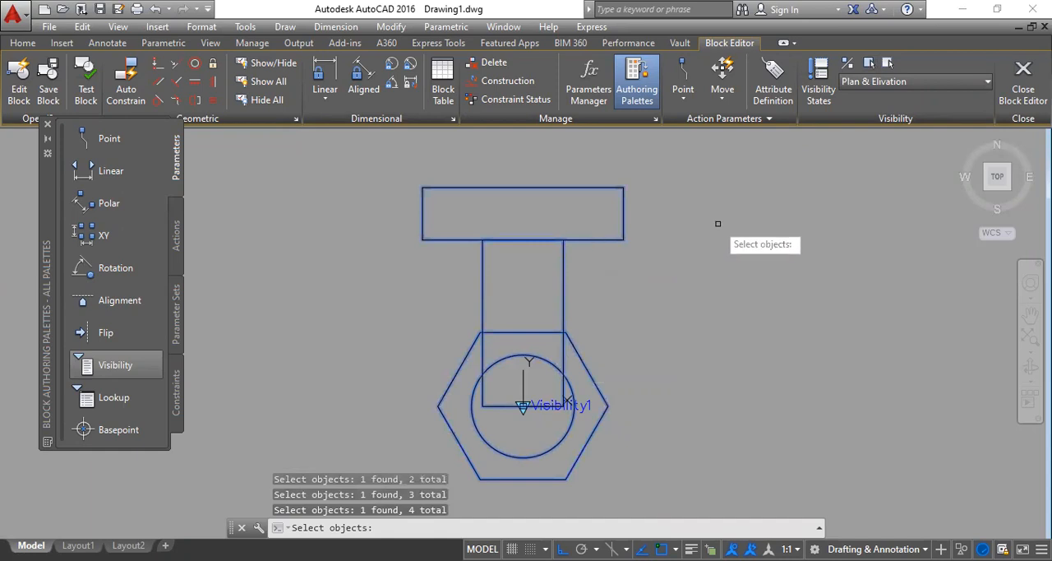
{"action": "key", "text": "Return"}
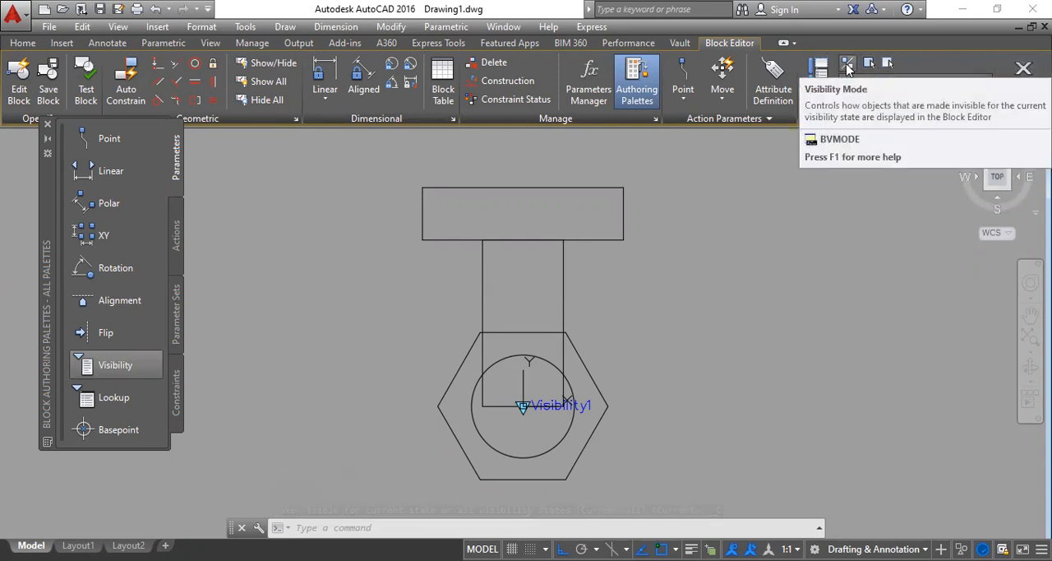
Step: Close the Block Editor and save the changes to the bolt block
{"action": "left_click", "coordinate": [1023, 82]}
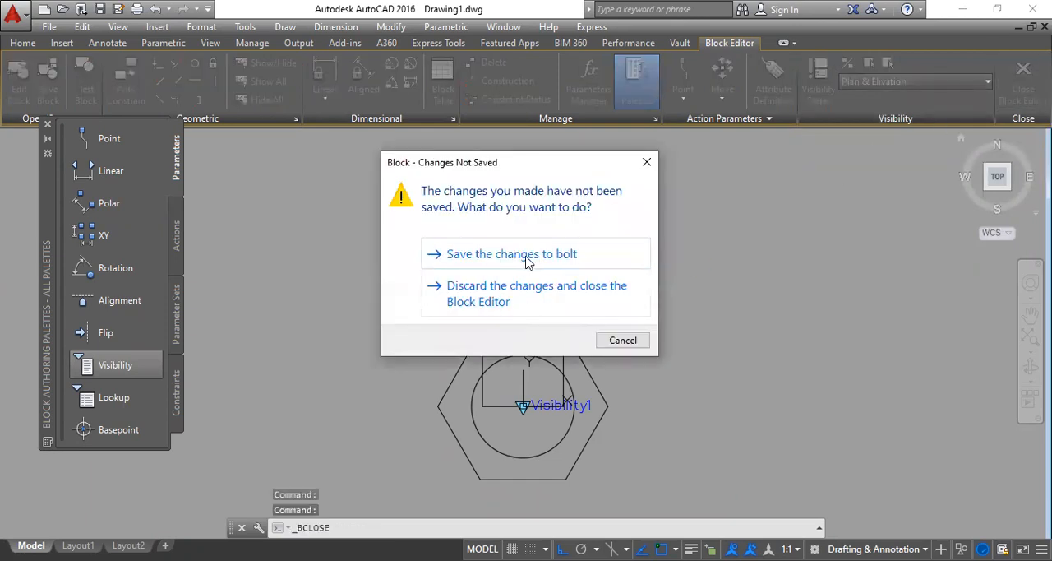
{"action": "left_click", "coordinate": [539, 256]}
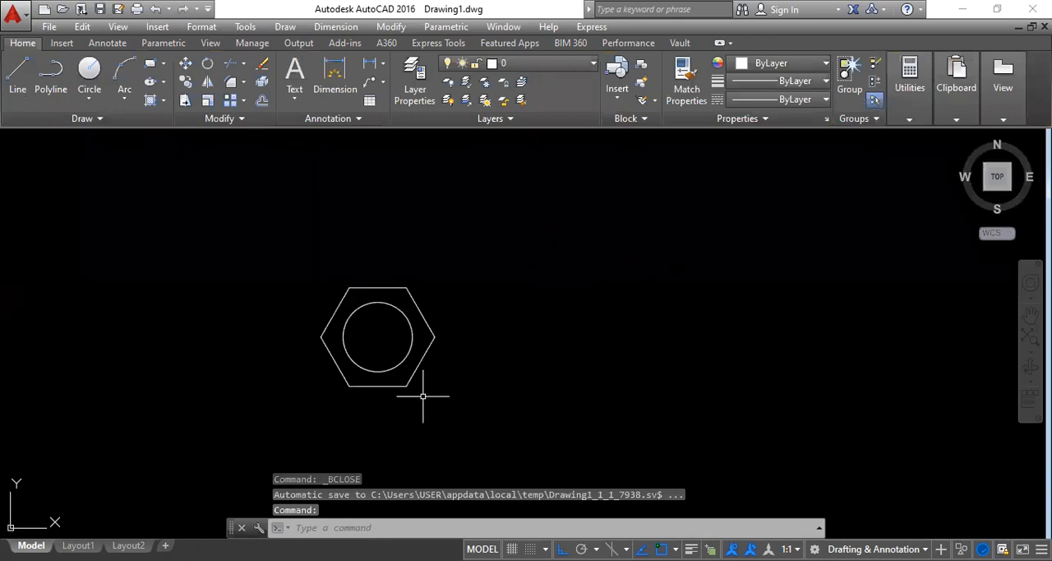
Step: Test the bolt block's visibility states by switching it to Elivation, Plan & Elivation and back to Plan
{"action": "middle_click_drag", "start_coordinate": [413, 369], "coordinate": [593, 318]}
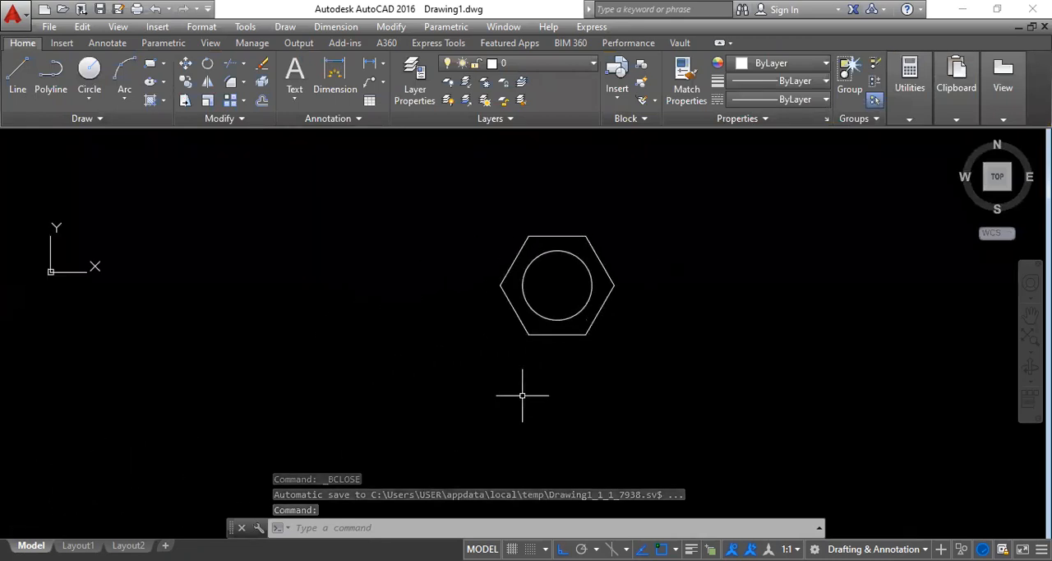
{"action": "scroll", "coordinate": [527, 304], "scroll_direction": "down", "scroll_amount": 2}
{"action": "scroll", "coordinate": [579, 290], "scroll_direction": "up", "scroll_amount": 2}
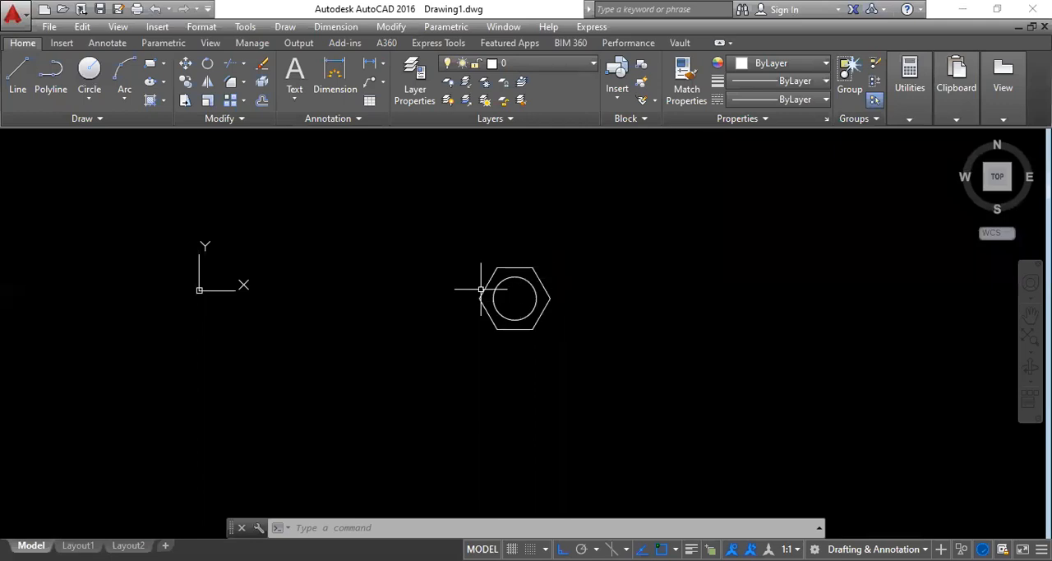
{"action": "left_click", "coordinate": [518, 329]}
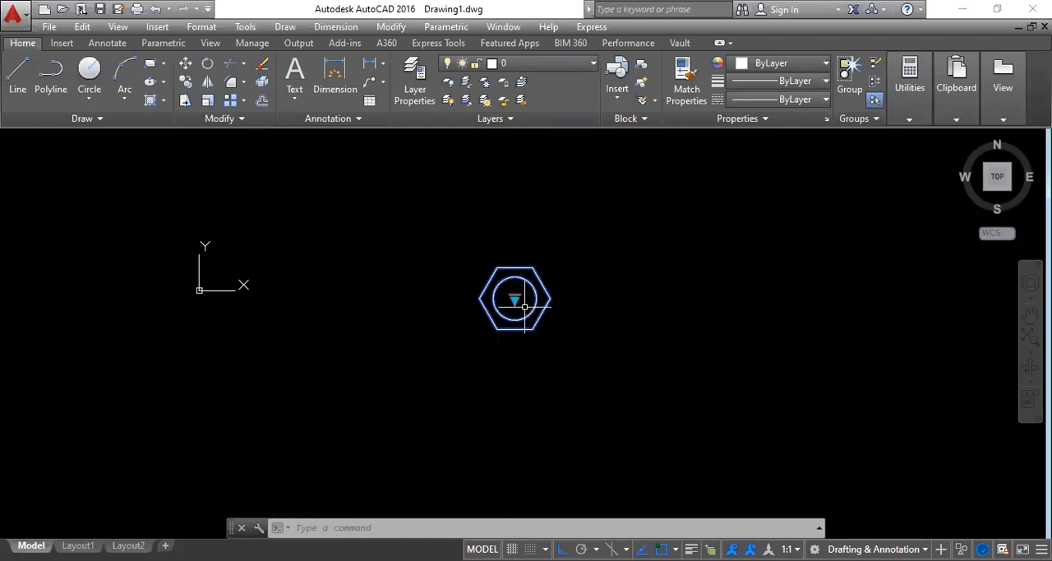
{"action": "left_click", "coordinate": [515, 300]}
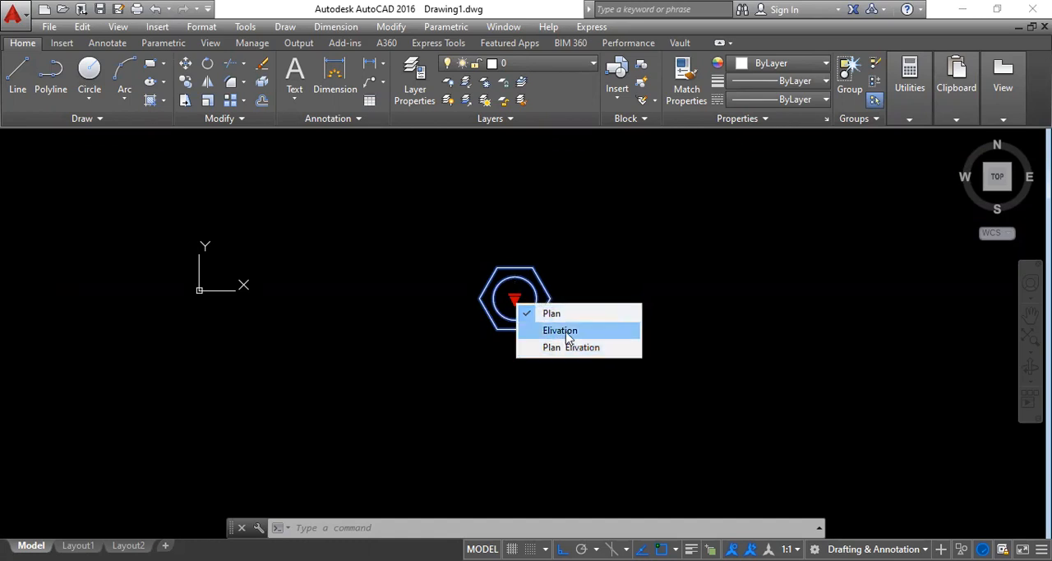
{"action": "left_click", "coordinate": [567, 336]}
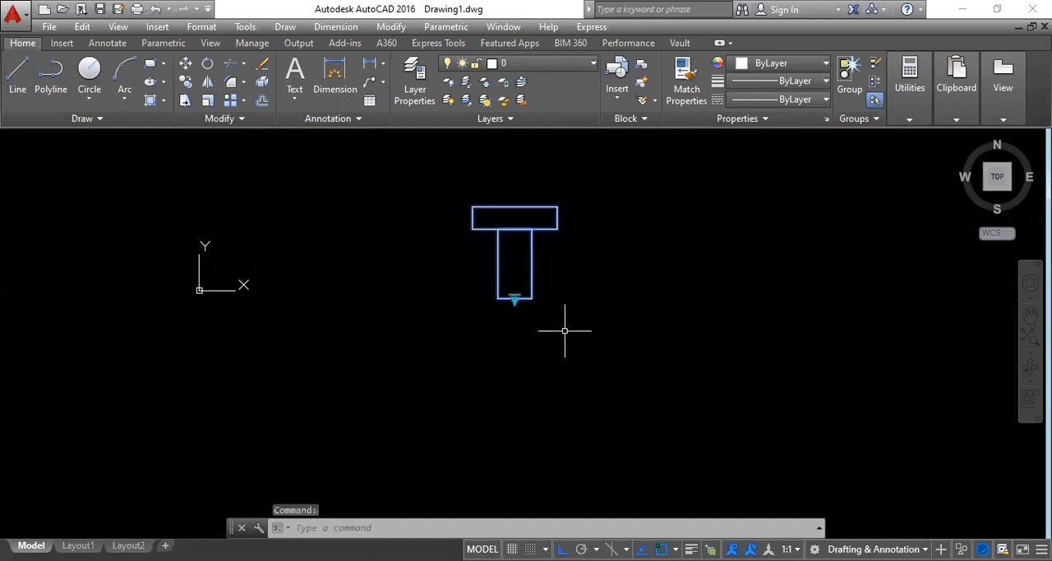
{"action": "left_click", "coordinate": [514, 298]}
{"action": "left_click", "coordinate": [549, 346]}
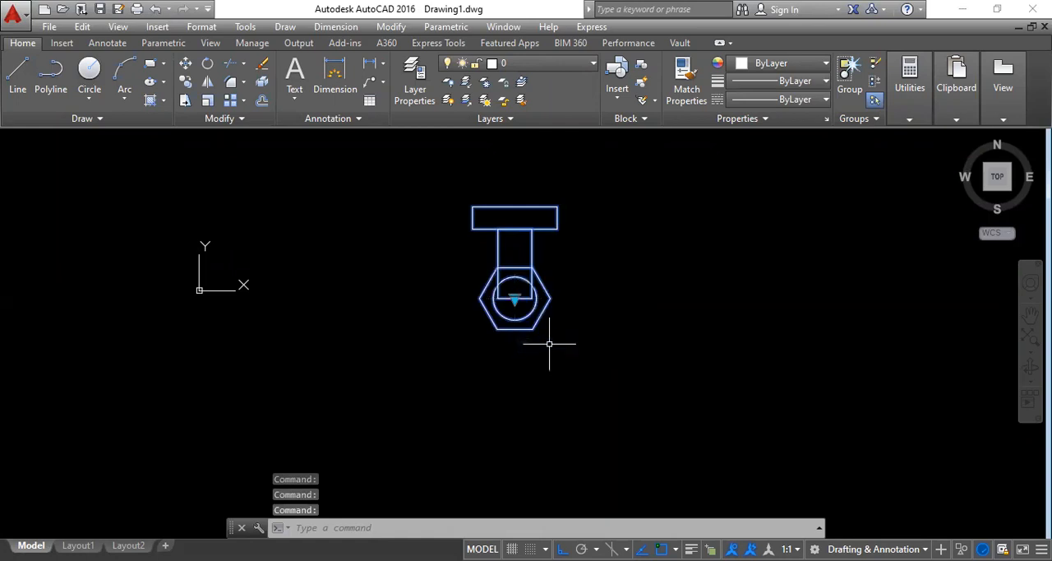
{"action": "left_click", "coordinate": [515, 305]}
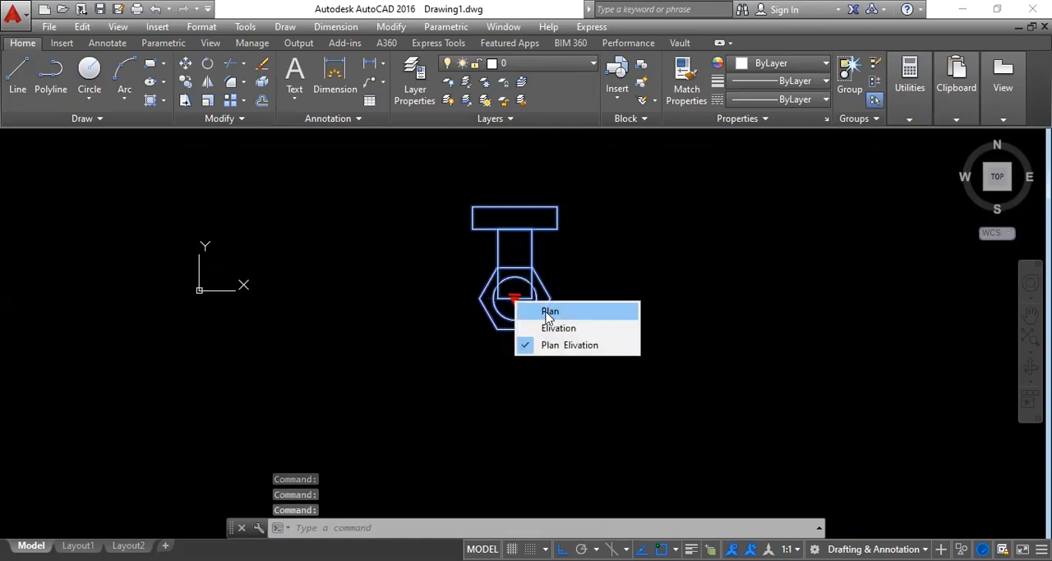
{"action": "left_click", "coordinate": [549, 308]}
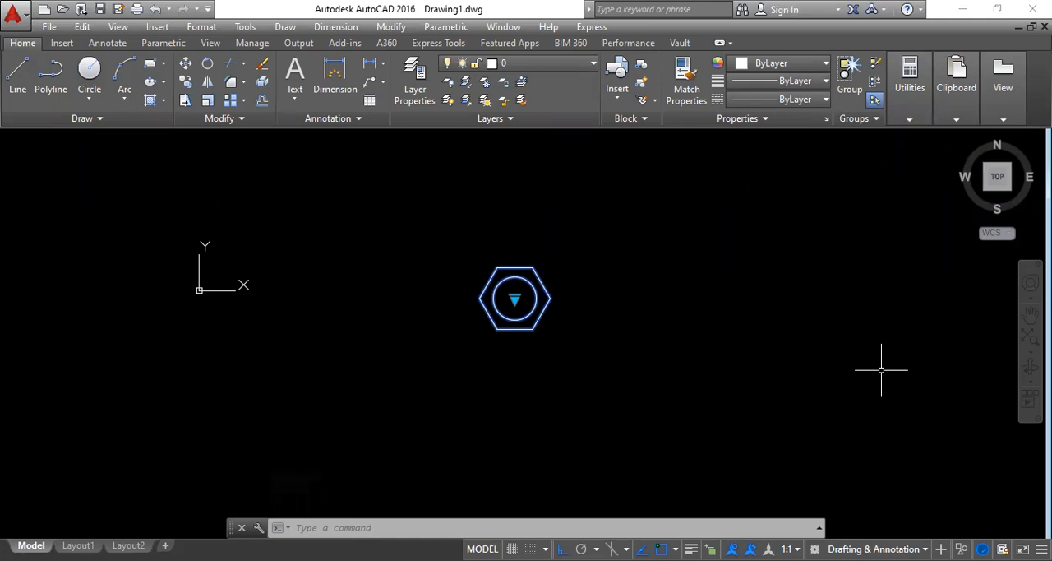
{"action": "key", "text": "Escape"}
Step: Draw an L-shaped door outline beside the bolt from a vertical and a connected horizontal line, each about 450 units long
{"action": "middle_click_drag", "start_coordinate": [523, 322], "coordinate": [218, 307]}
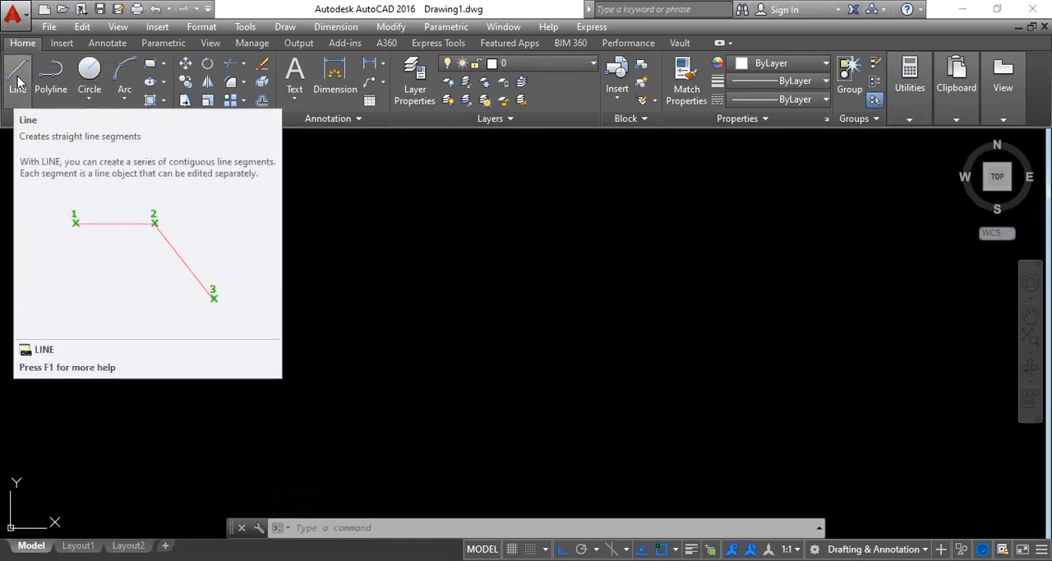
{"action": "left_click", "coordinate": [18, 82]}
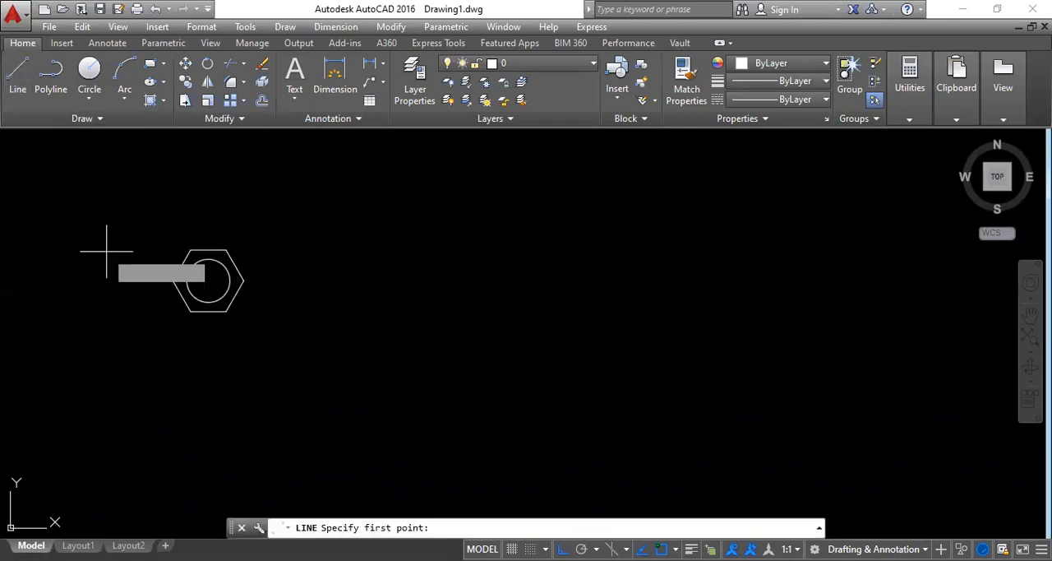
{"action": "left_click", "coordinate": [562, 202]}
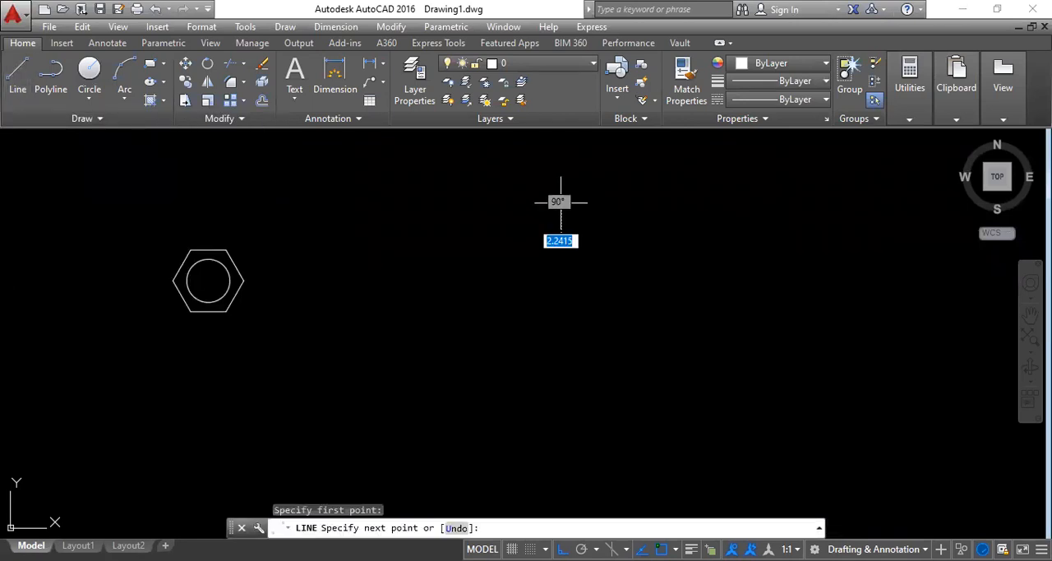
{"action": "left_click", "coordinate": [562, 357]}
{"action": "left_click", "coordinate": [715, 358]}
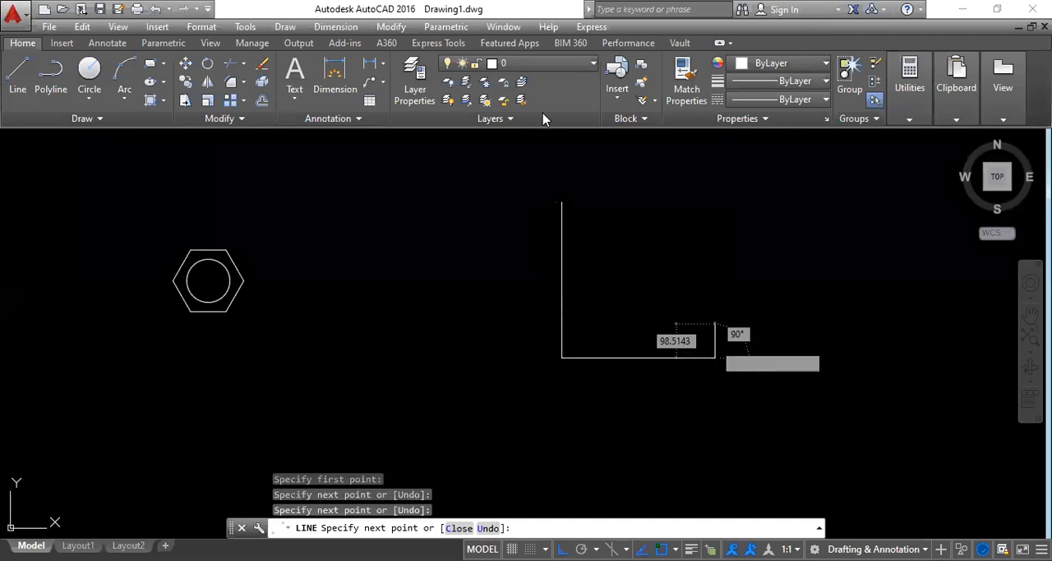
{"action": "key", "text": "Escape"}
Step: Draw a Start, End, Direction arc from the vertical line's upper end to the horizontal line's free end, tangent direction 0°
{"action": "left_click", "coordinate": [127, 74]}
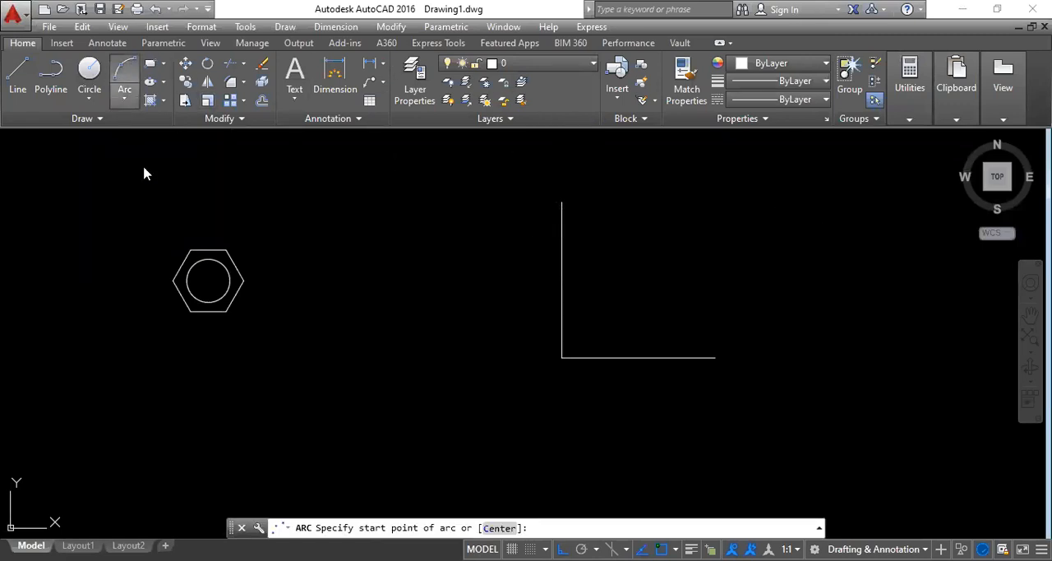
{"action": "left_click", "coordinate": [125, 99]}
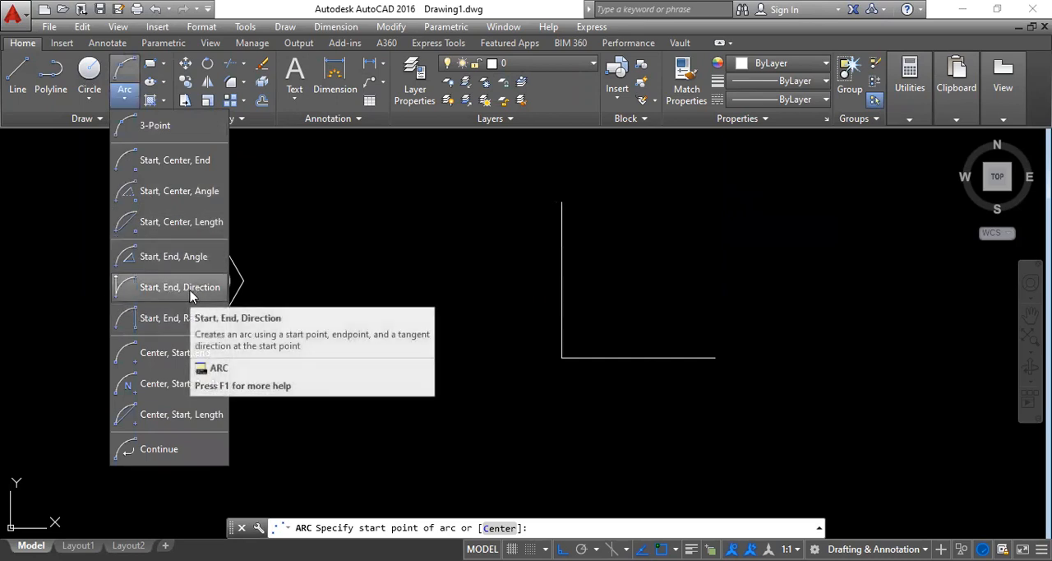
{"action": "left_click", "coordinate": [185, 287]}
{"action": "left_click", "coordinate": [561, 202]}
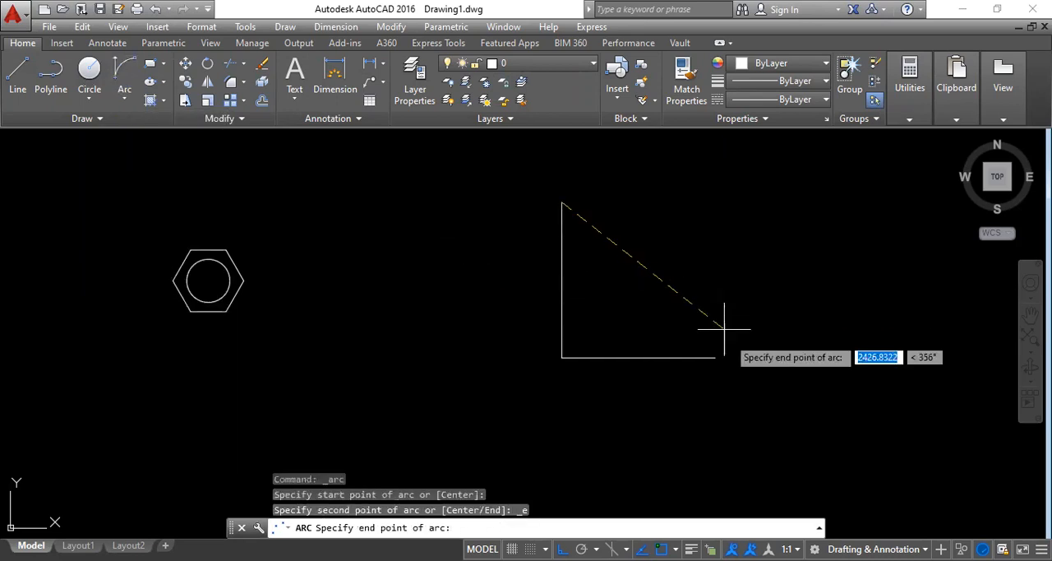
{"action": "left_click", "coordinate": [714, 357]}
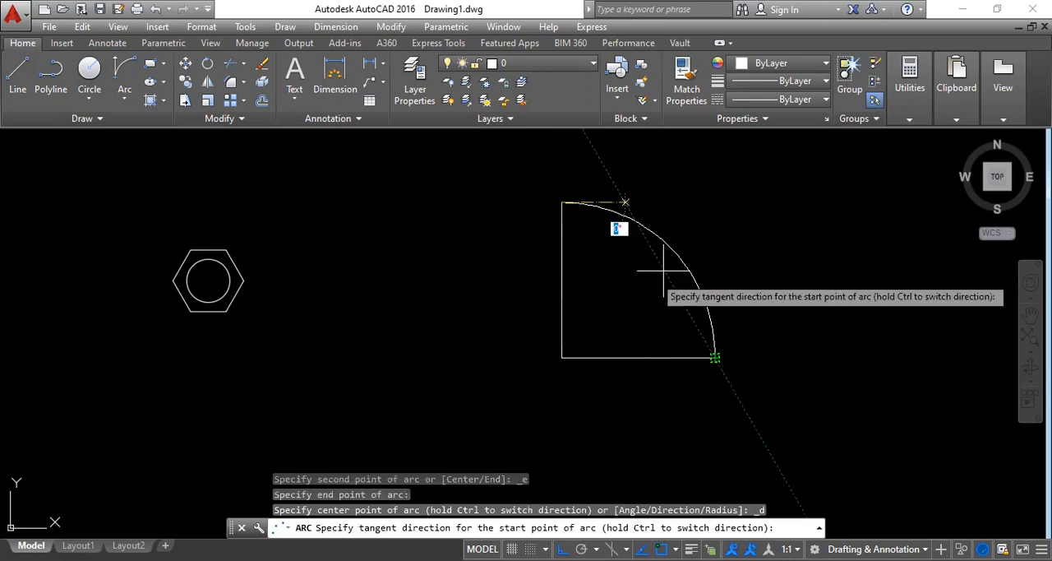
{"action": "left_click", "coordinate": [674, 280]}
Step: Start a block definition named door with its base point at the corner where the two lines meet
{"action": "scroll", "coordinate": [521, 369], "scroll_direction": "down", "scroll_amount": 3}
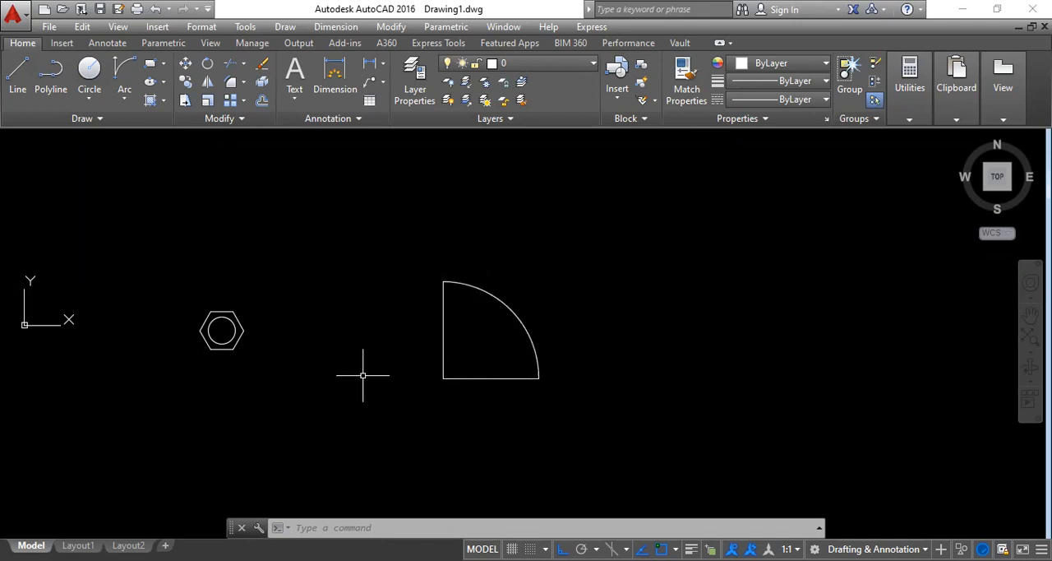
{"action": "middle_click_drag", "start_coordinate": [447, 381], "coordinate": [505, 355]}
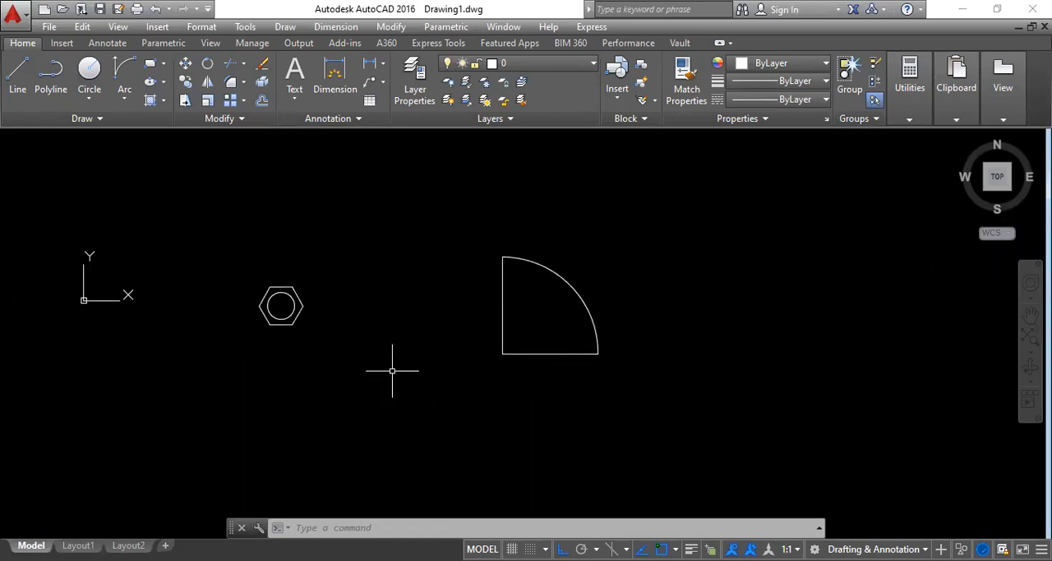
{"action": "scroll", "coordinate": [566, 323], "scroll_direction": "up", "scroll_amount": 2}
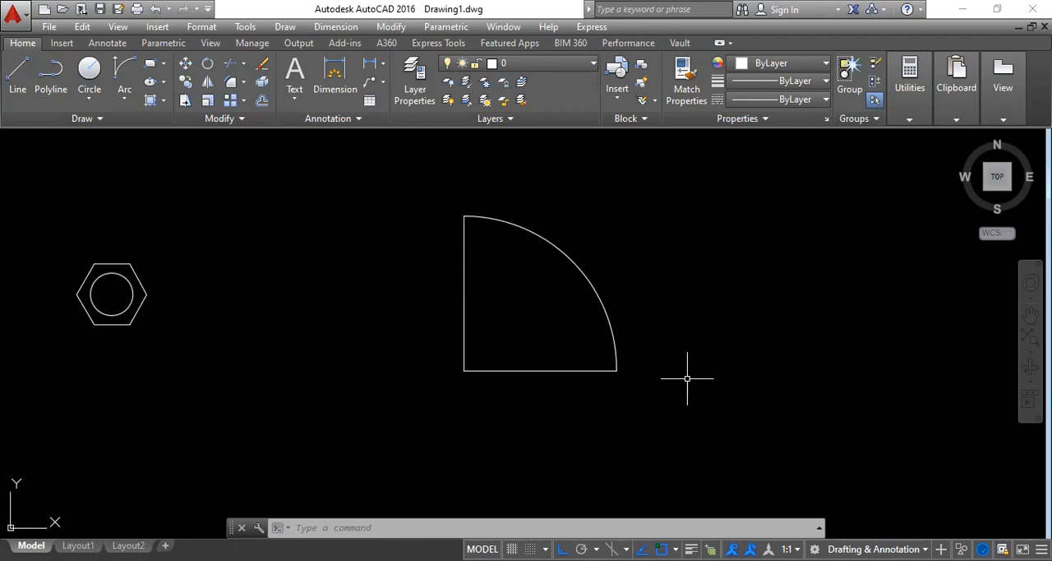
{"action": "type", "text": "B"}
{"action": "key", "text": "Return"}
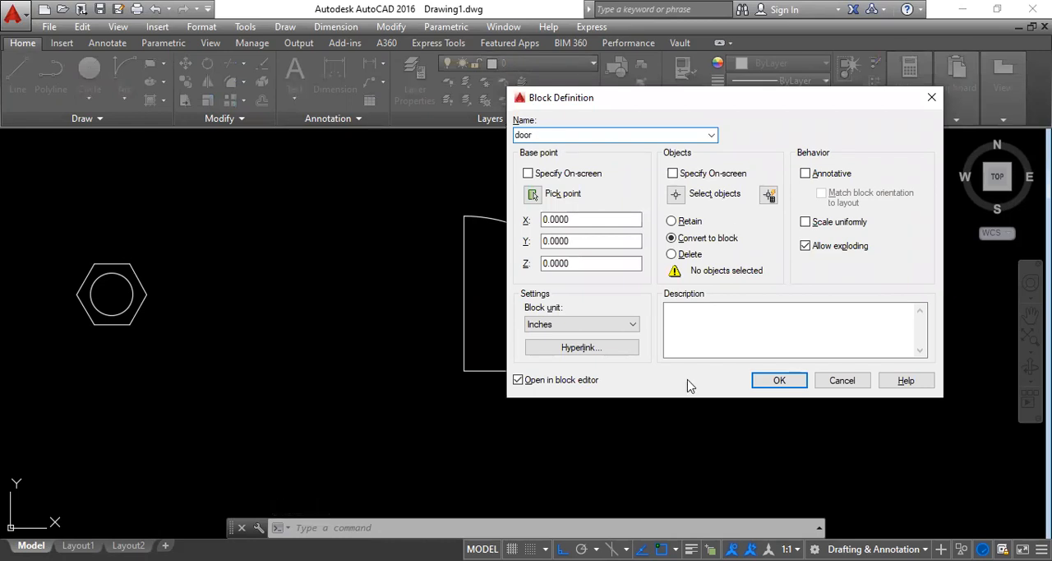
{"action": "left_click", "coordinate": [533, 196]}
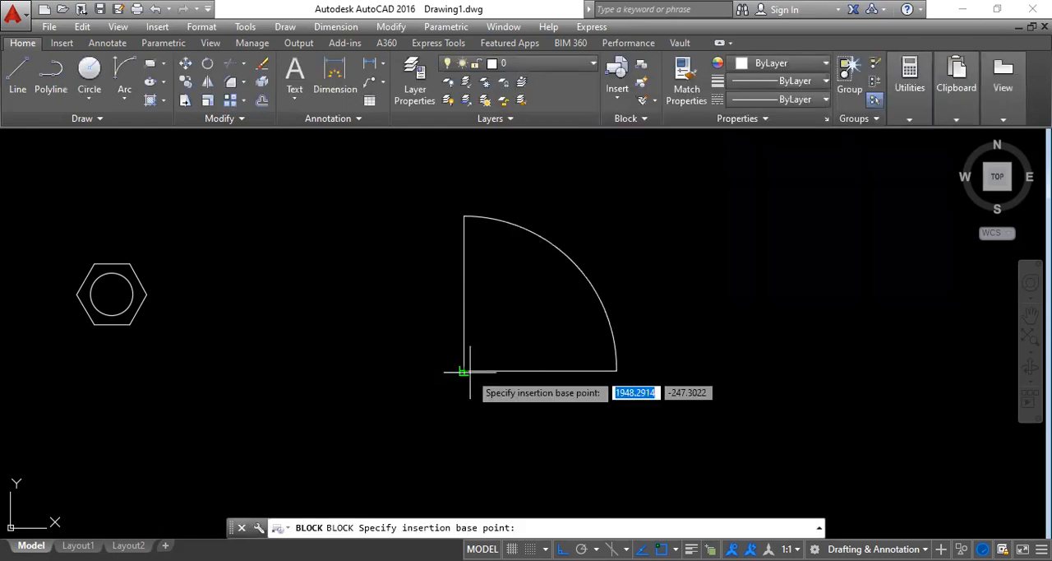
{"action": "left_click", "coordinate": [463, 371]}
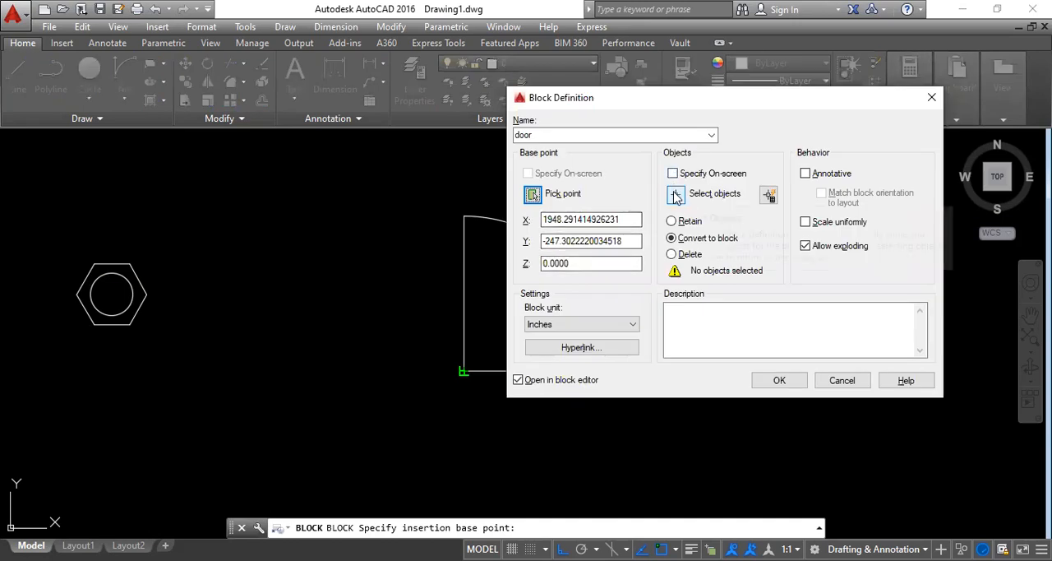
Step: Select the two lines and the arc as the door block's objects and create the block, opening it in the Block Editor
{"action": "left_click", "coordinate": [675, 197]}
{"action": "left_click", "coordinate": [641, 405]}
{"action": "left_click", "coordinate": [401, 207]}
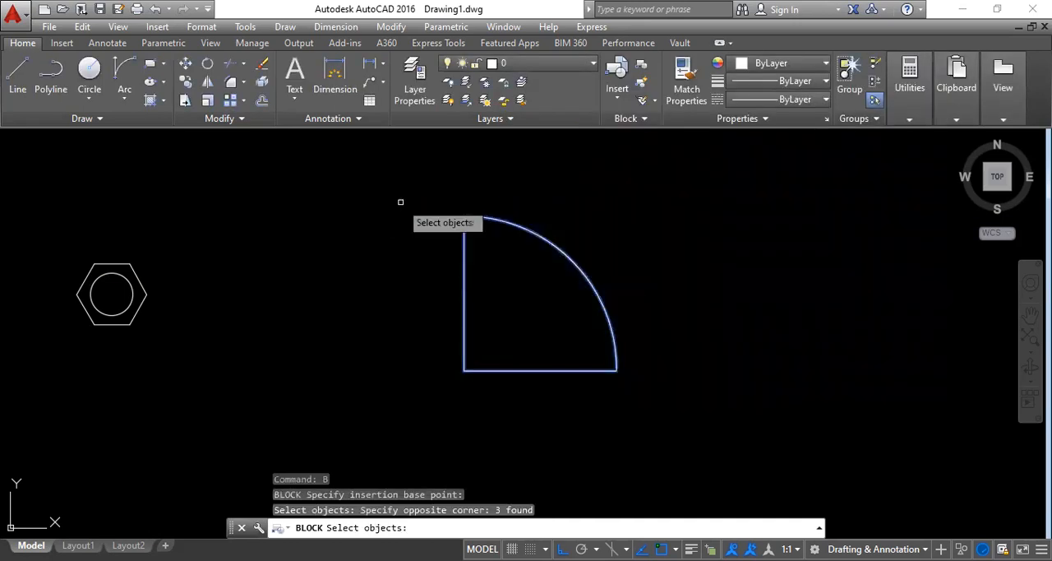
{"action": "key", "text": "Return"}
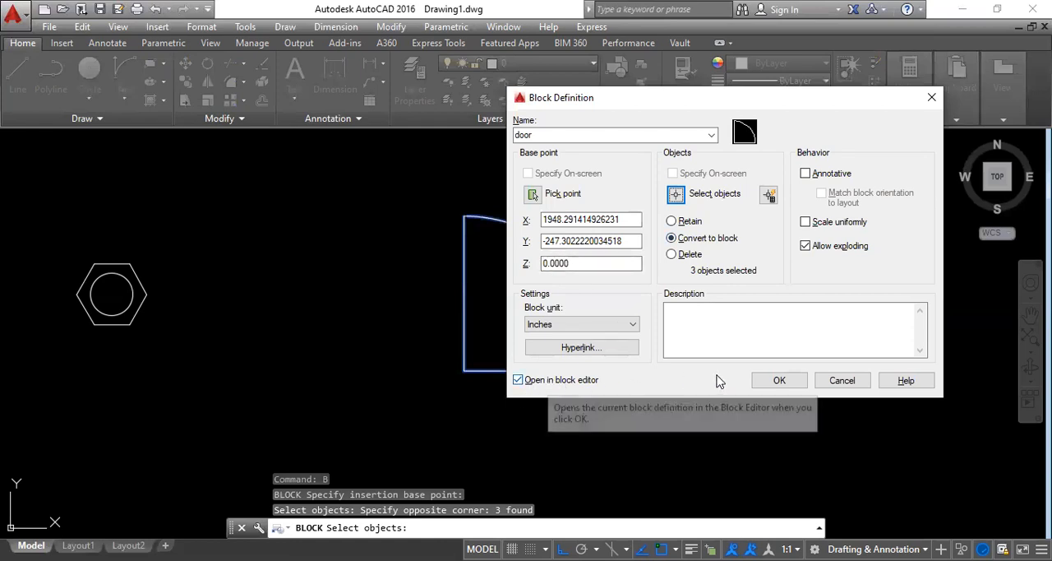
{"action": "left_click", "coordinate": [780, 381]}
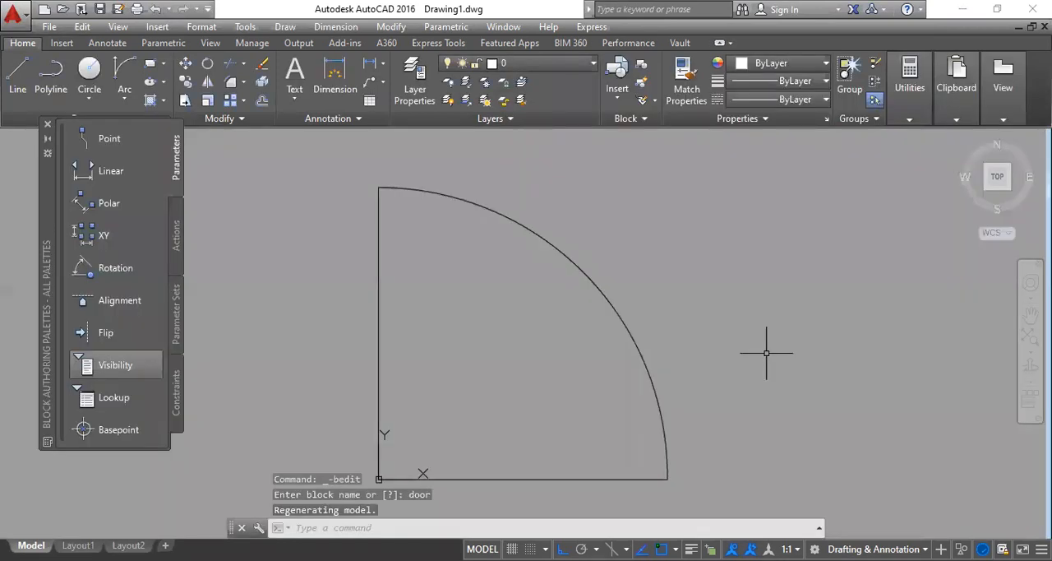
Step: Add a Flip parameter with its reflection line along the door's vertical line from the base corner, placing the label beside that corner
{"action": "mouse_move", "coordinate": [471, 320]}
{"action": "middle_mouse_down"}
{"action": "mouse_move", "coordinate": [493, 320]}
{"action": "mouse_move", "coordinate": [500, 301]}
{"action": "middle_mouse_up"}
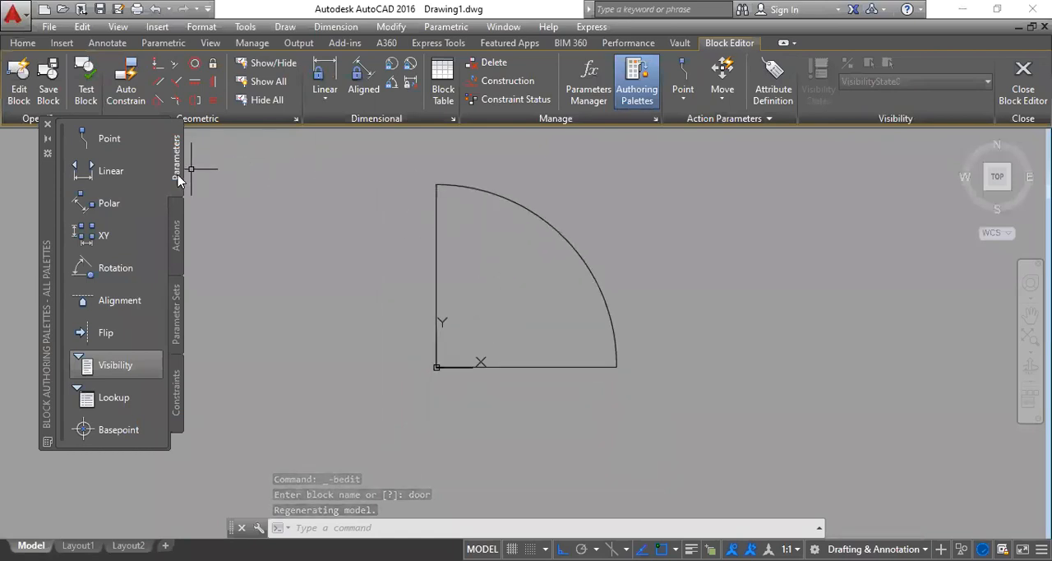
{"action": "left_click", "coordinate": [104, 333]}
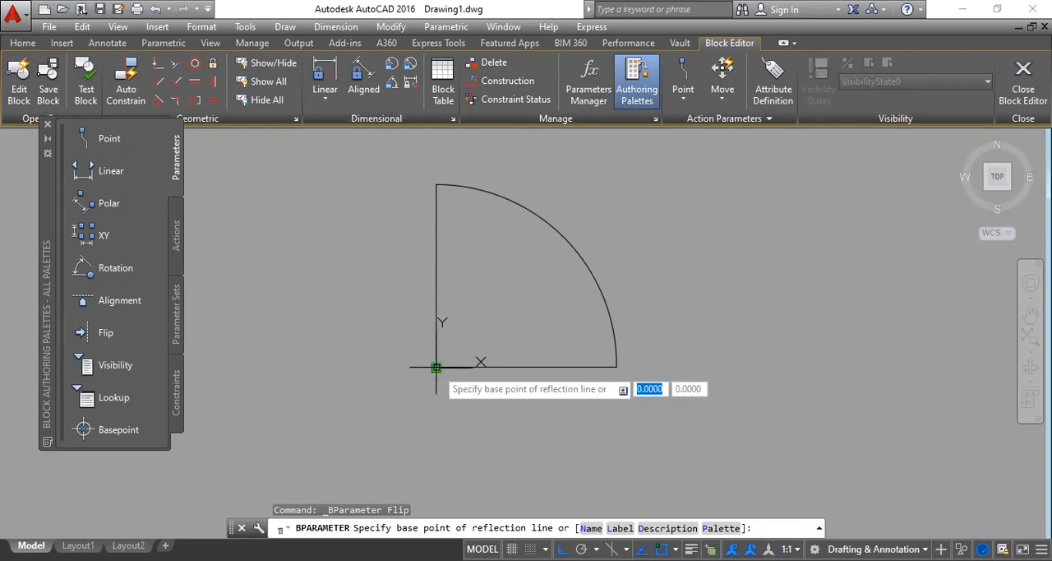
{"action": "left_click", "coordinate": [436, 367]}
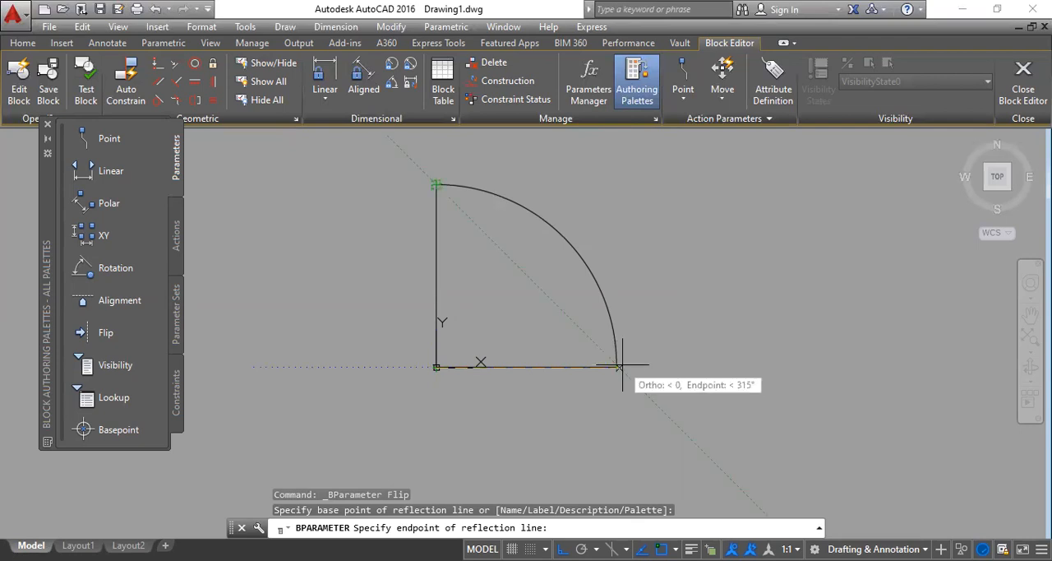
{"action": "left_click", "coordinate": [437, 185]}
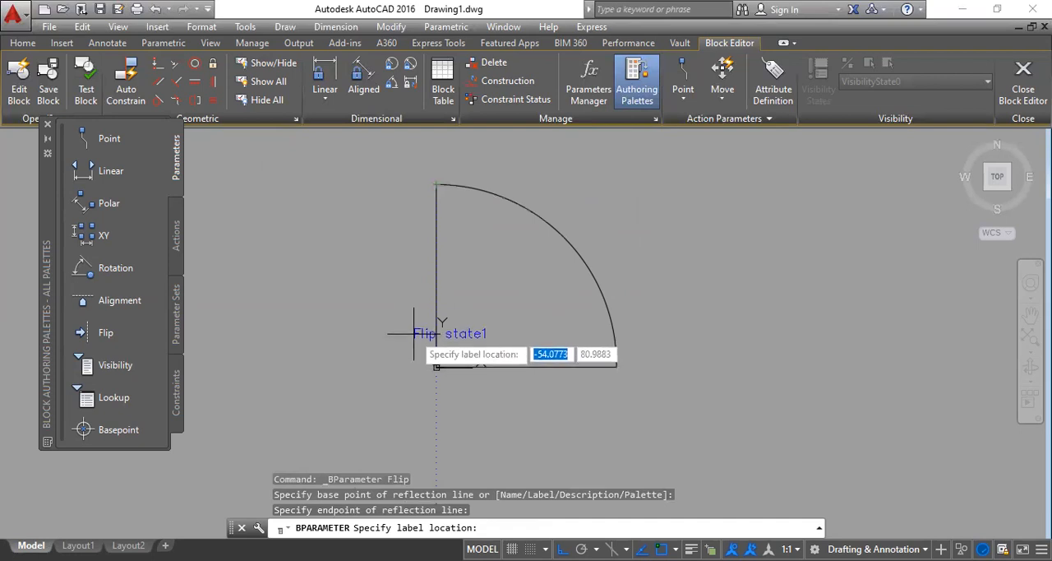
{"action": "left_click", "coordinate": [386, 363]}
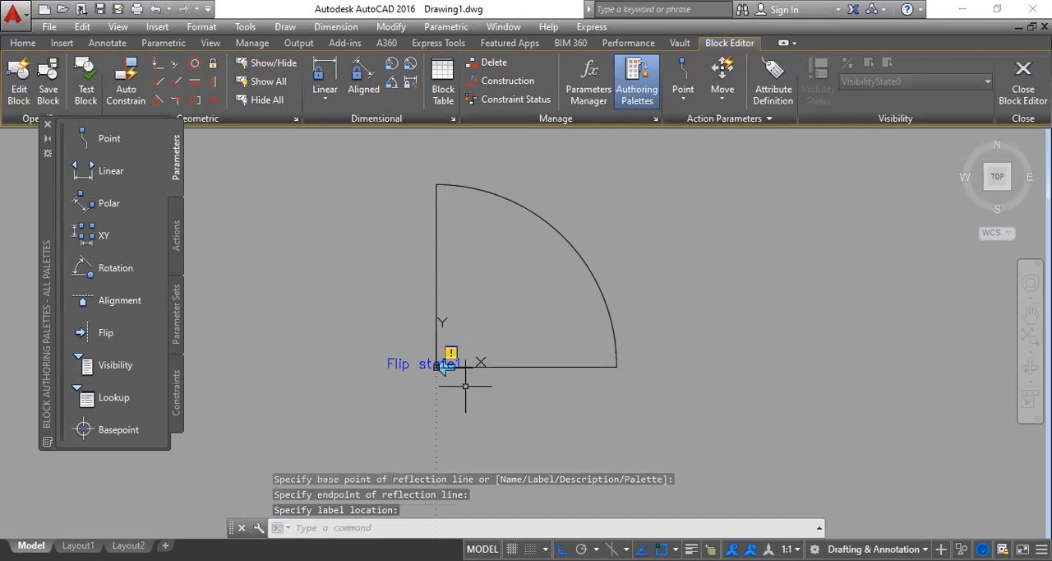
{"action": "scroll", "coordinate": [469, 384], "scroll_direction": "up", "scroll_amount": 1}
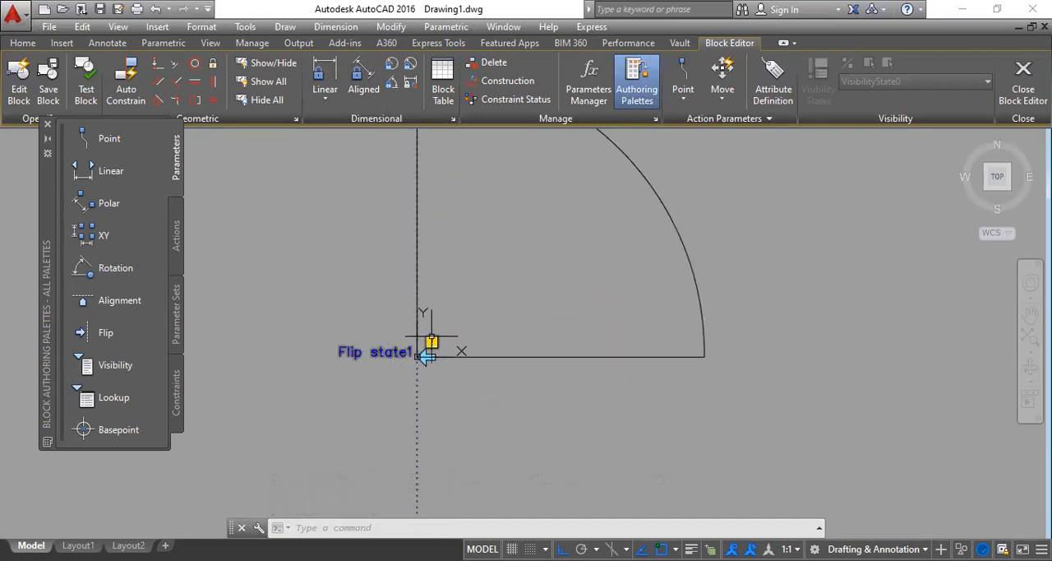
{"action": "scroll", "coordinate": [430, 417], "scroll_direction": "down", "scroll_amount": 1}
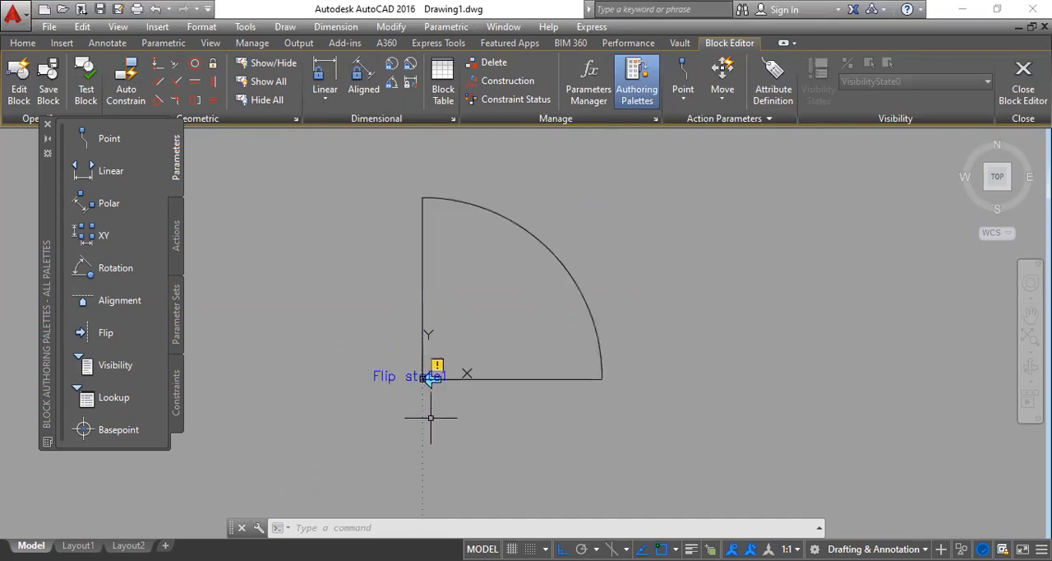
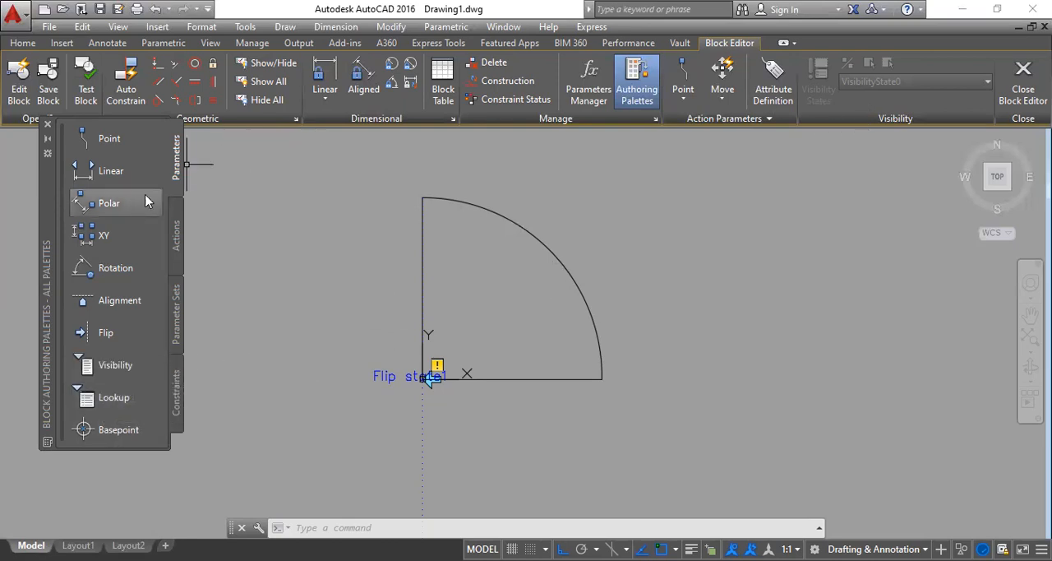
Step: Add a Flip action to the Flip parameter for the horizontal line and the arc, and close the Block Editor saving the changes to door
{"action": "left_click", "coordinate": [176, 235]}
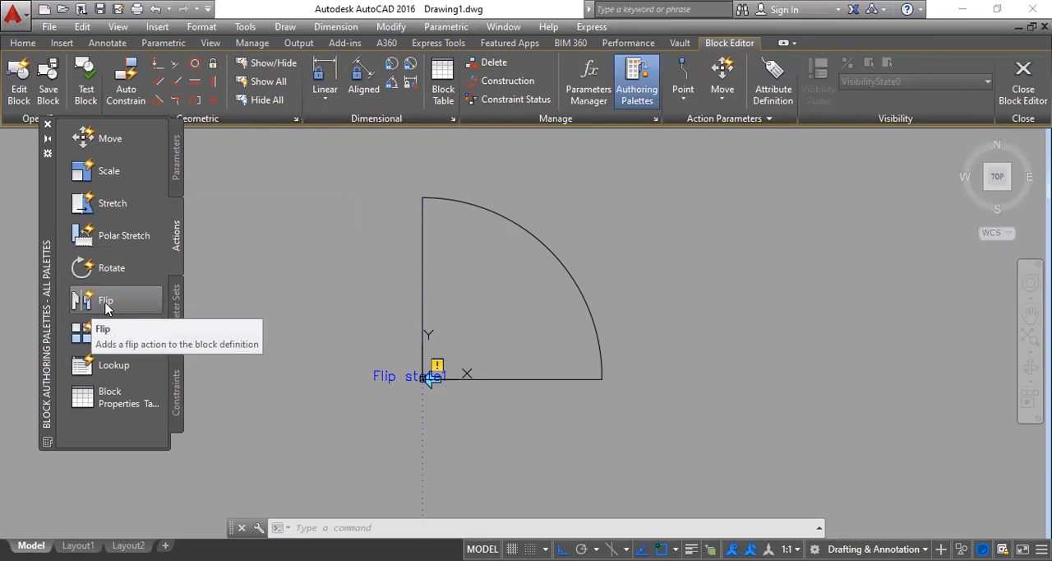
{"action": "left_click", "coordinate": [105, 303]}
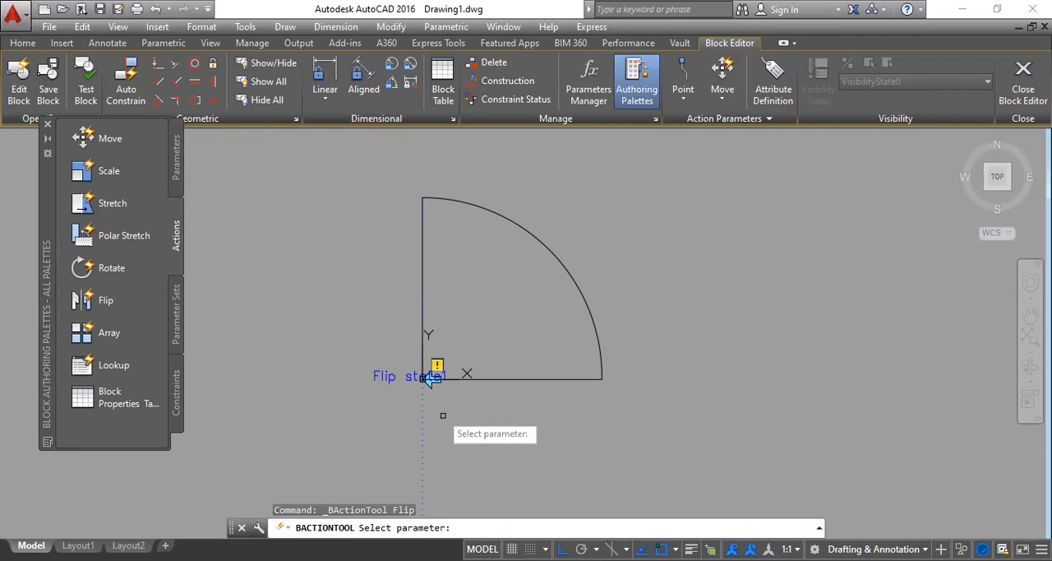
{"action": "left_click", "coordinate": [422, 377]}
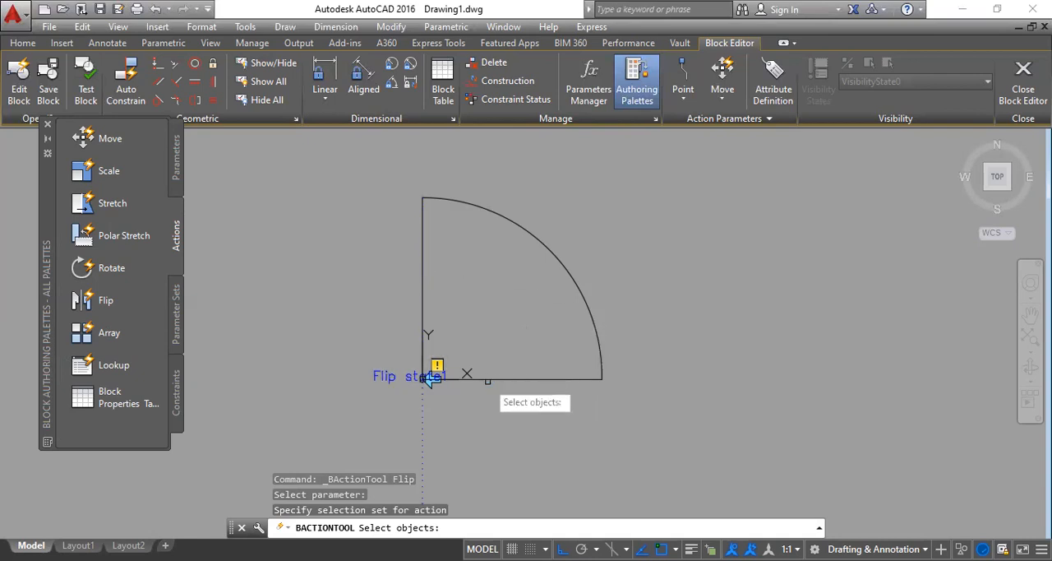
{"action": "left_click", "coordinate": [505, 379]}
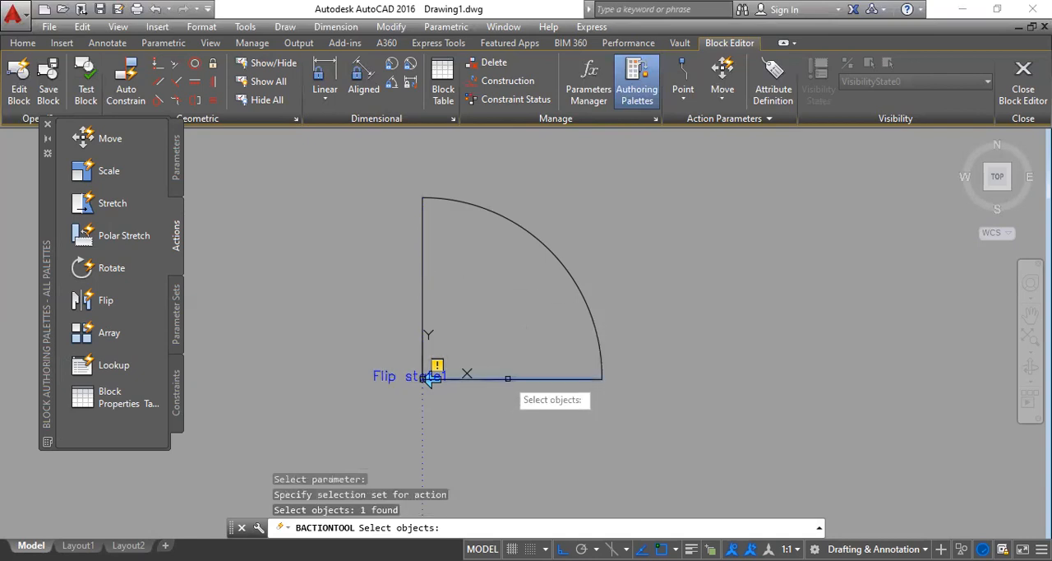
{"action": "left_click", "coordinate": [565, 271]}
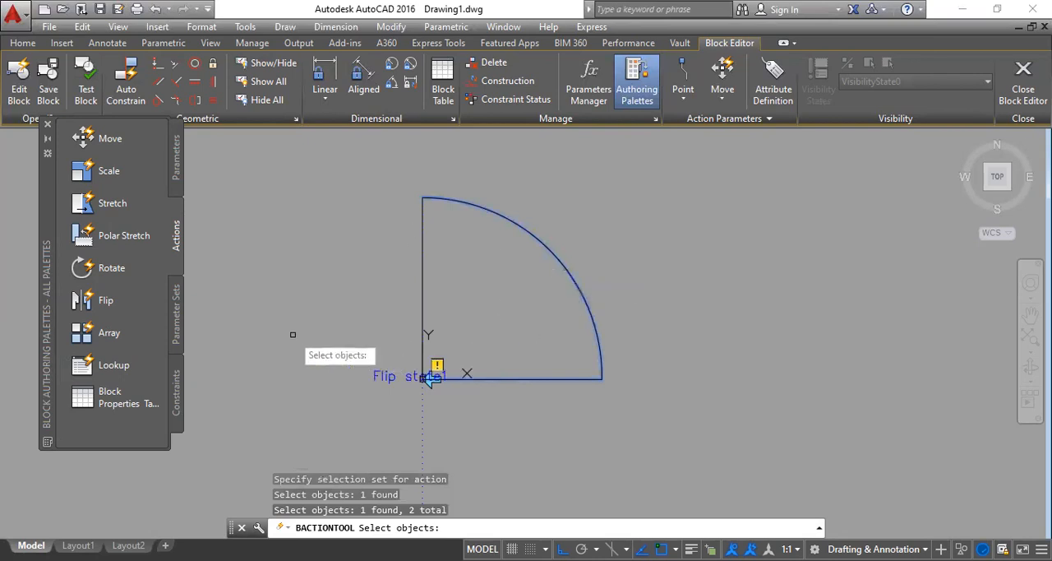
{"action": "key", "text": "Return"}
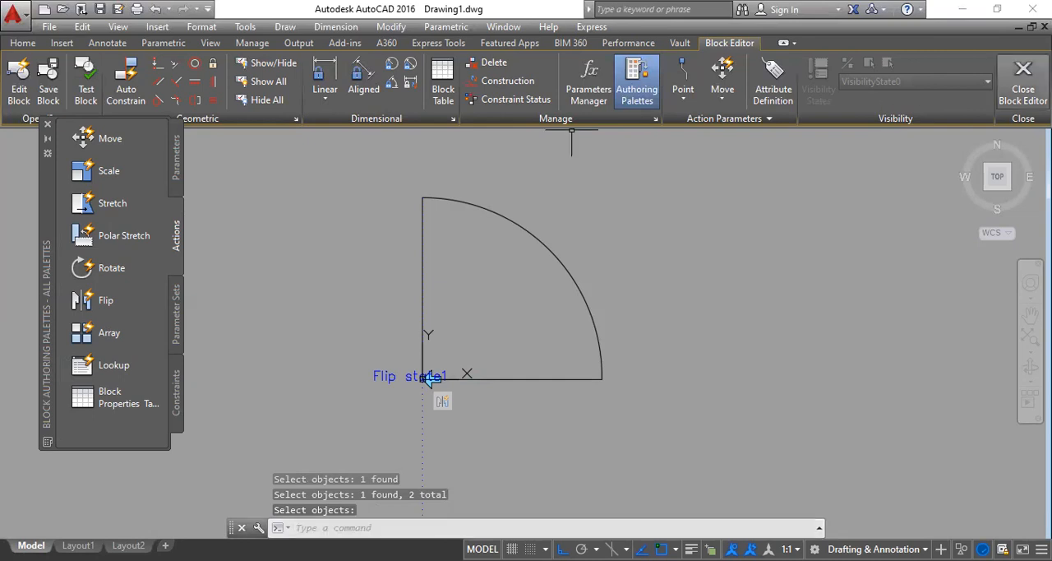
{"action": "left_click", "coordinate": [1023, 82]}
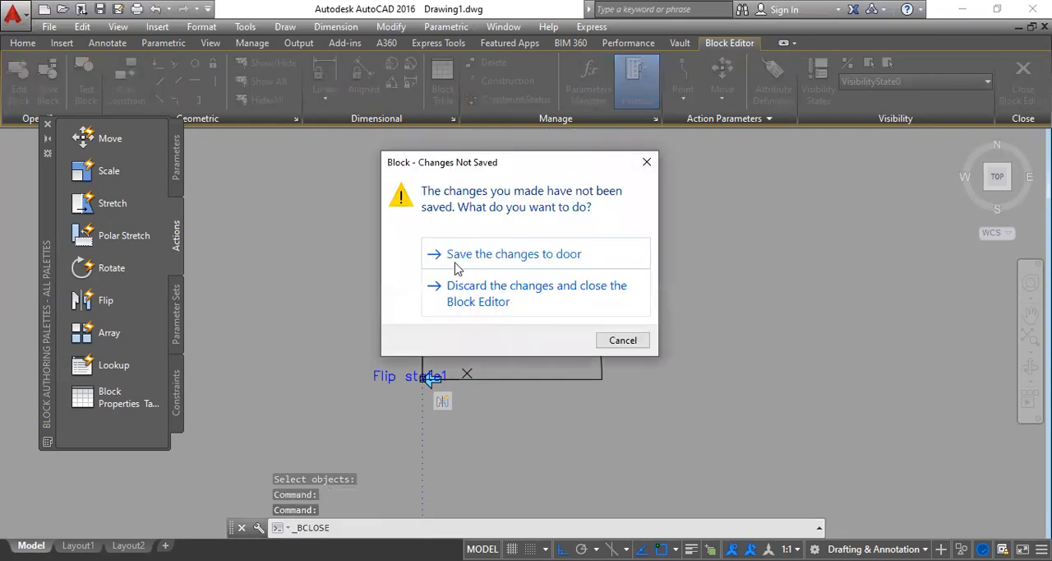
{"action": "left_click", "coordinate": [516, 256]}
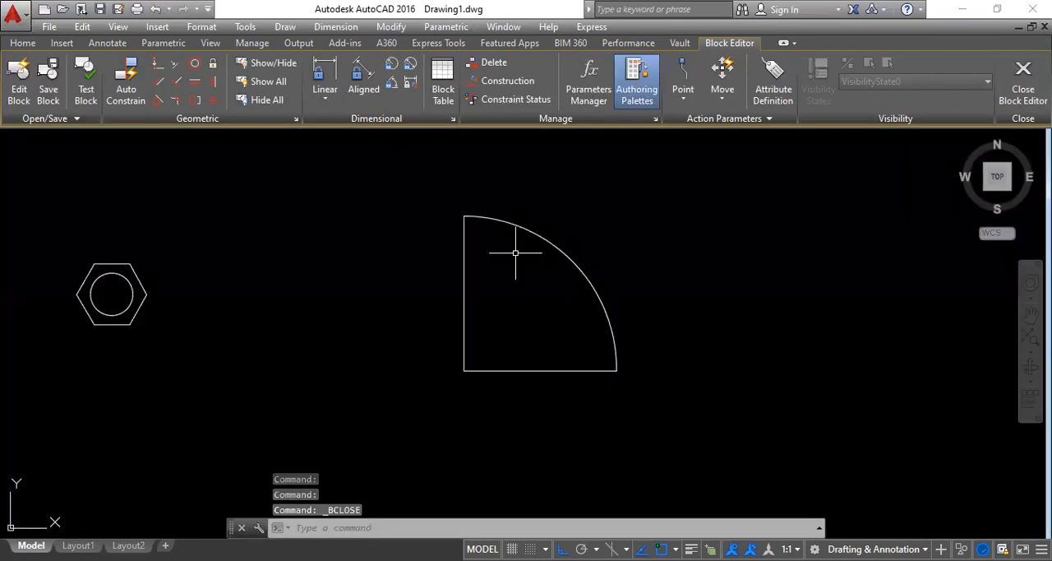
Step: Test the door block by flipping it back and forth about its vertical line, ending with the swing mirrored to the left
{"action": "left_click", "coordinate": [519, 370]}
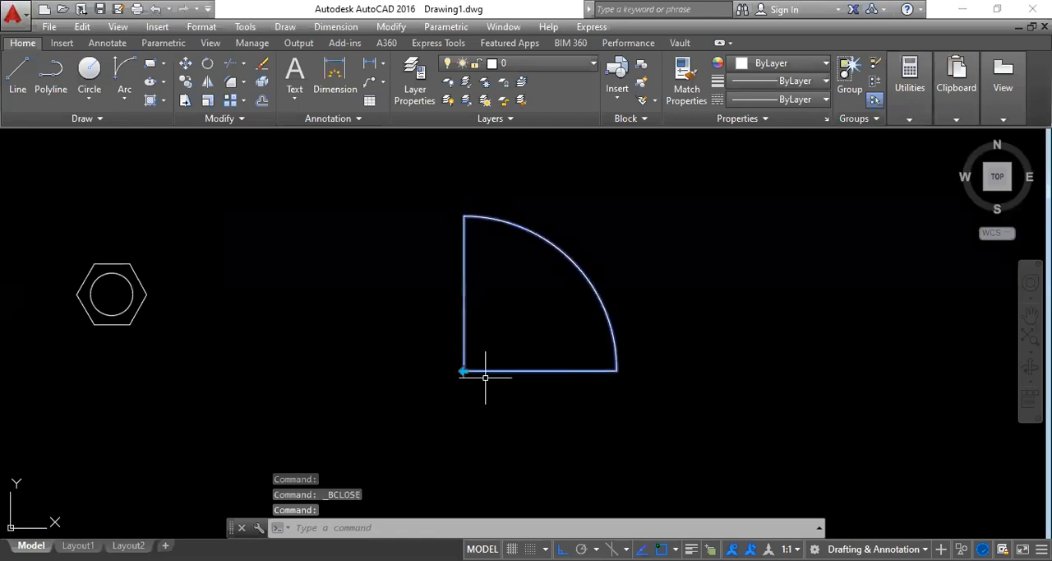
{"action": "left_click", "coordinate": [463, 371]}
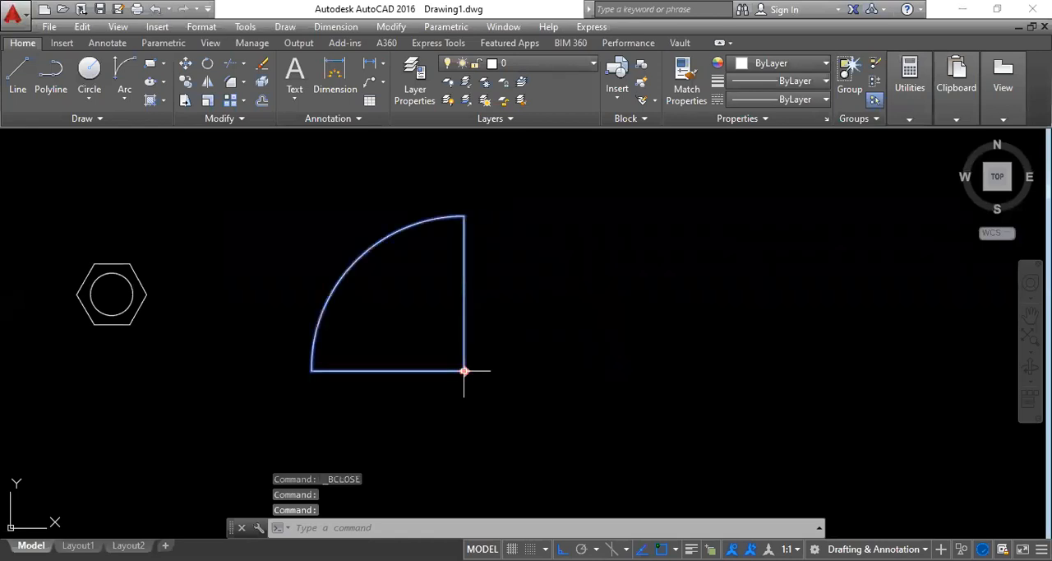
{"action": "left_click", "coordinate": [463, 371]}
{"action": "left_click", "coordinate": [464, 371]}
{"action": "left_click", "coordinate": [464, 371]}
{"action": "left_click", "coordinate": [464, 371]}
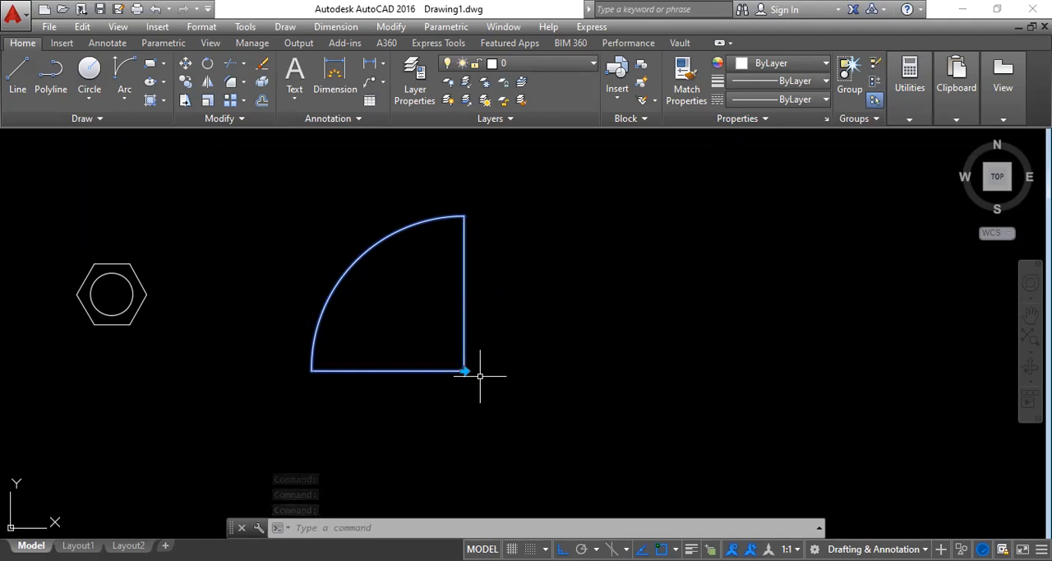
{"action": "key", "text": "Escape"}
Step: Draw a rectangle about 461 units wide in the empty area to the right of the door block
{"action": "middle_click_drag", "start_coordinate": [507, 340], "coordinate": [422, 333]}
{"action": "left_click", "coordinate": [149, 66]}
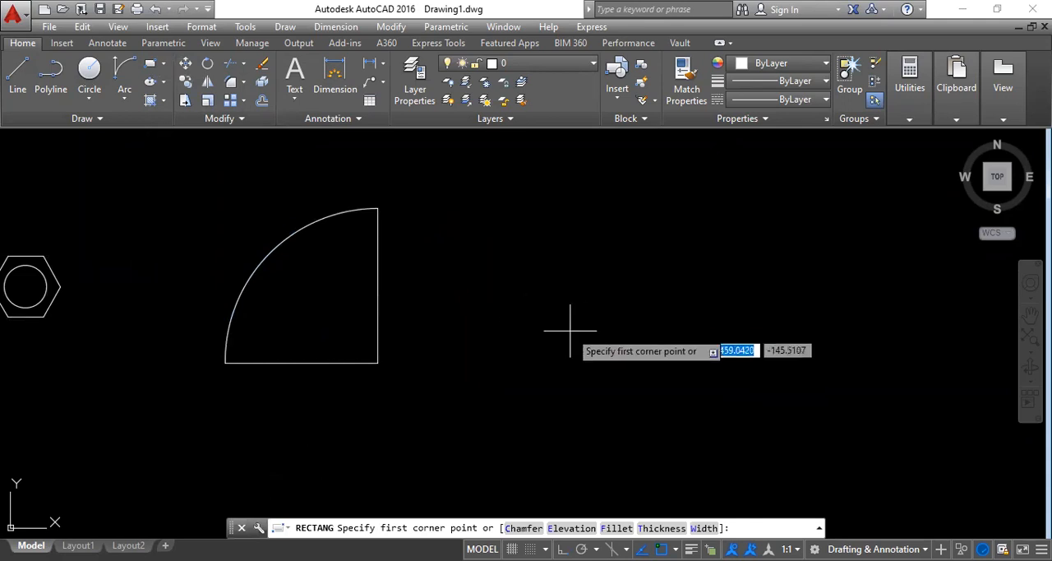
{"action": "left_click", "coordinate": [541, 264]}
{"action": "left_click", "coordinate": [698, 374]}
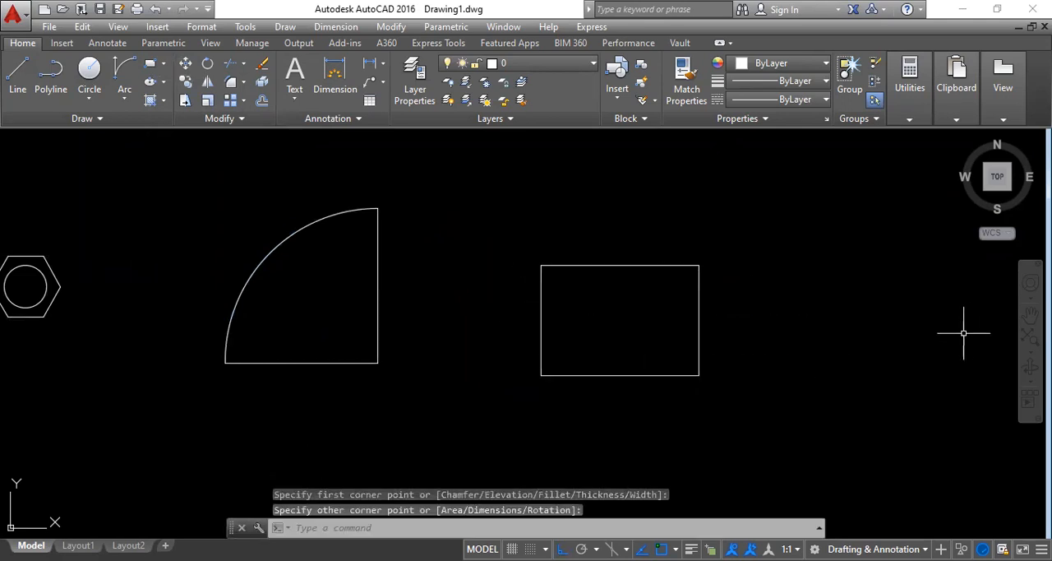
Step: Start a block definition named rec and select the new rectangle as its object
{"action": "type", "text": "b"}
{"action": "key", "text": "Return"}
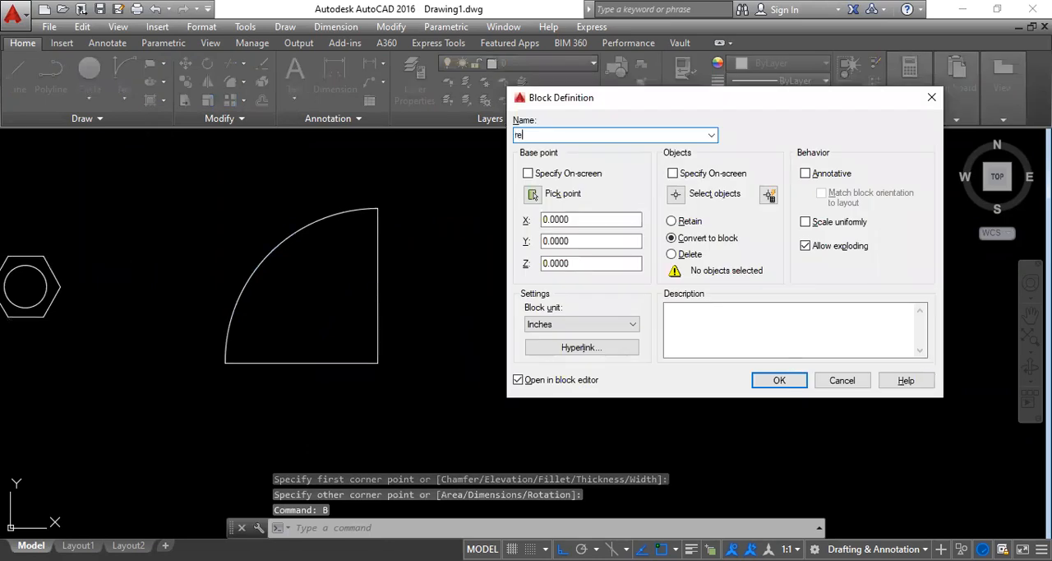
{"action": "key", "text": "Return"}
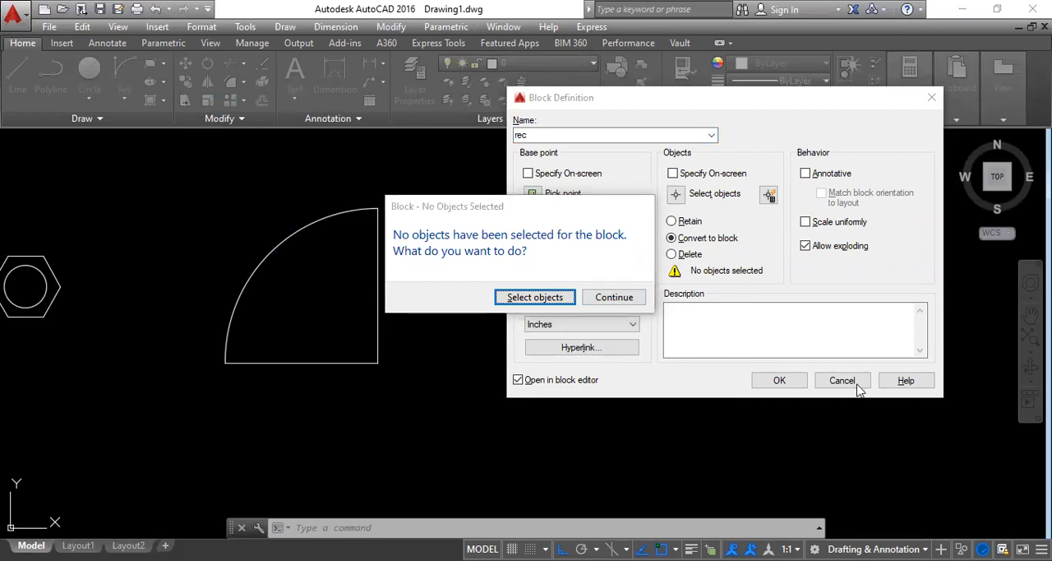
{"action": "left_click", "coordinate": [549, 304]}
{"action": "left_click", "coordinate": [620, 374]}
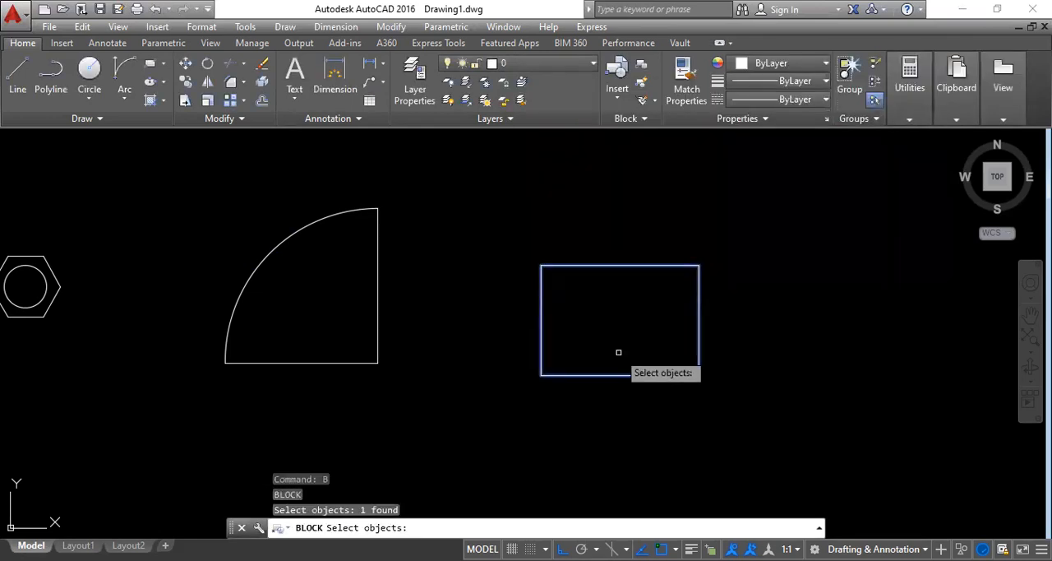
{"action": "key", "text": "Return"}
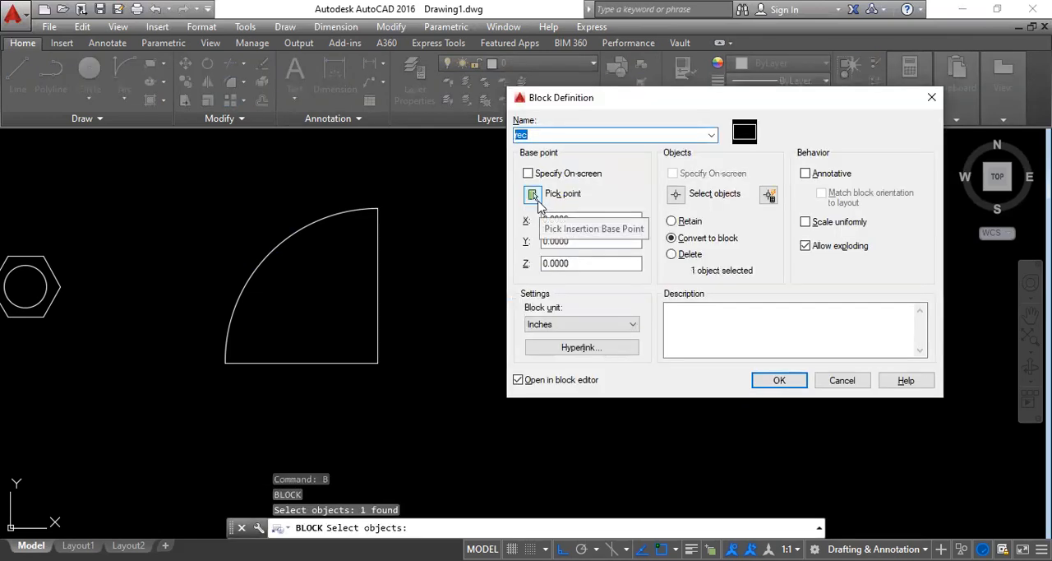
Step: Set the base point at the rectangle's lower-left corner, rename the block Rec, and create it so it opens in the Block Editor
{"action": "left_click", "coordinate": [539, 205]}
{"action": "left_click", "coordinate": [541, 375]}
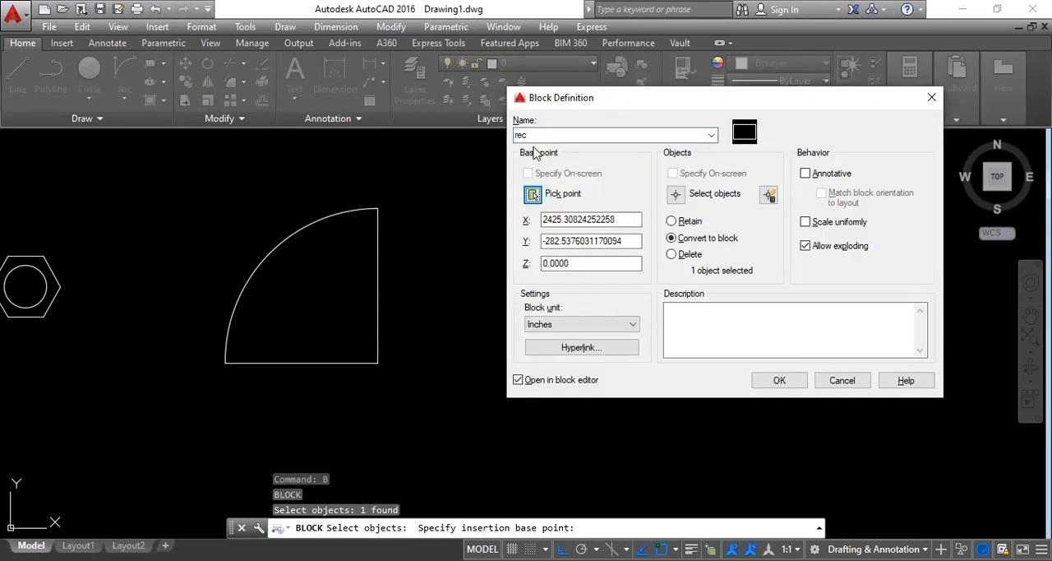
{"action": "type", "text": "Re"}
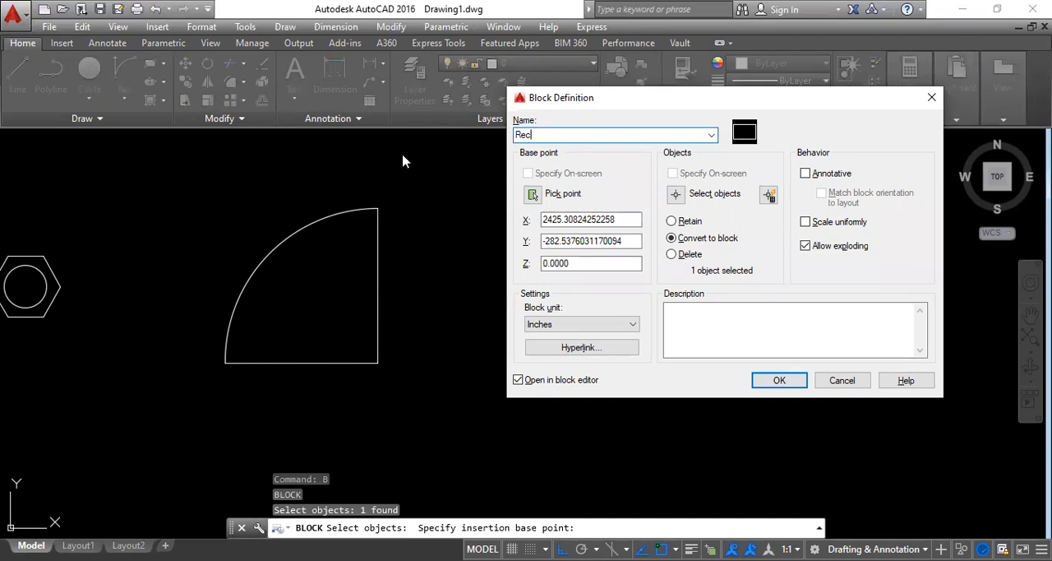
{"action": "left_click", "coordinate": [778, 381]}
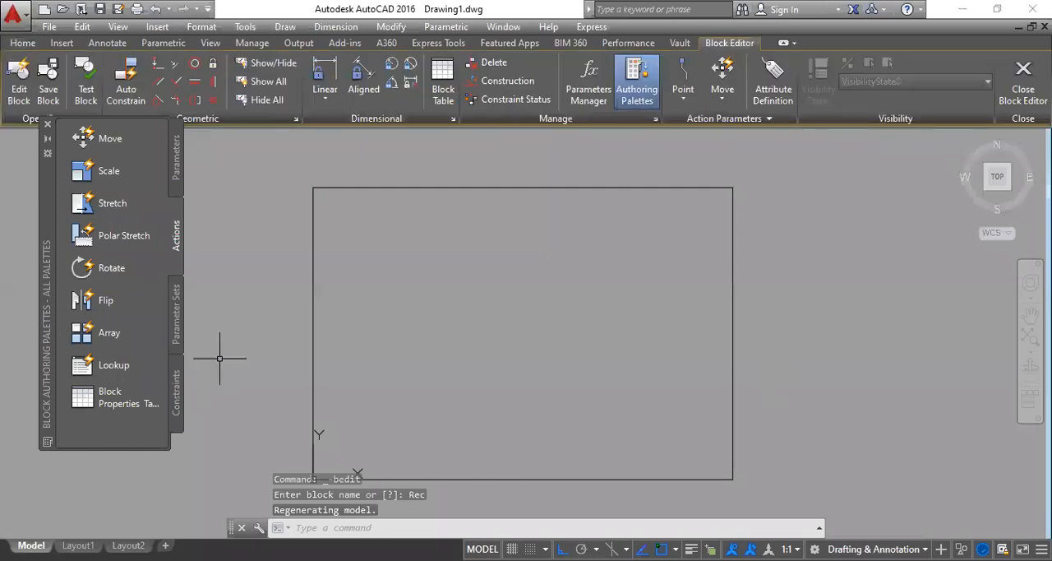
Step: Add a Rotation parameter based at the rectangle's lower-left corner, with radius to the lower-right corner, default angle 45°, and the label inside the rectangle
{"action": "left_click", "coordinate": [173, 167]}
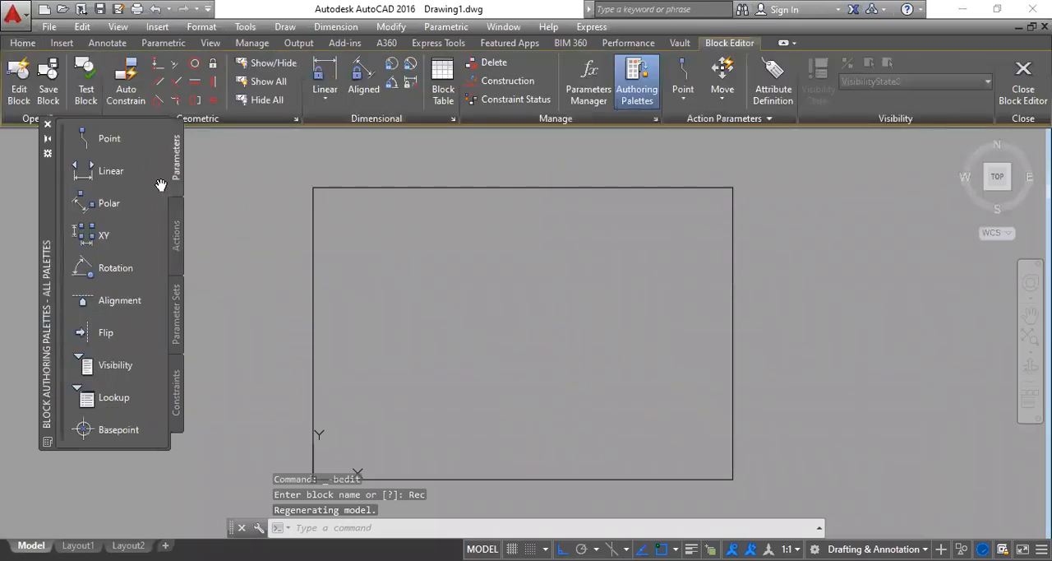
{"action": "left_click", "coordinate": [111, 268]}
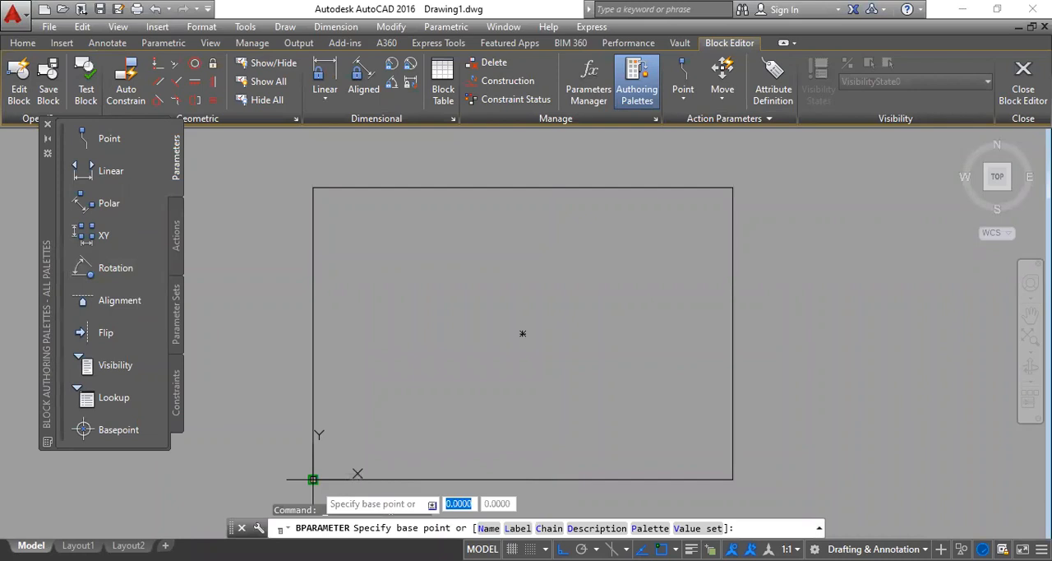
{"action": "left_click", "coordinate": [313, 478]}
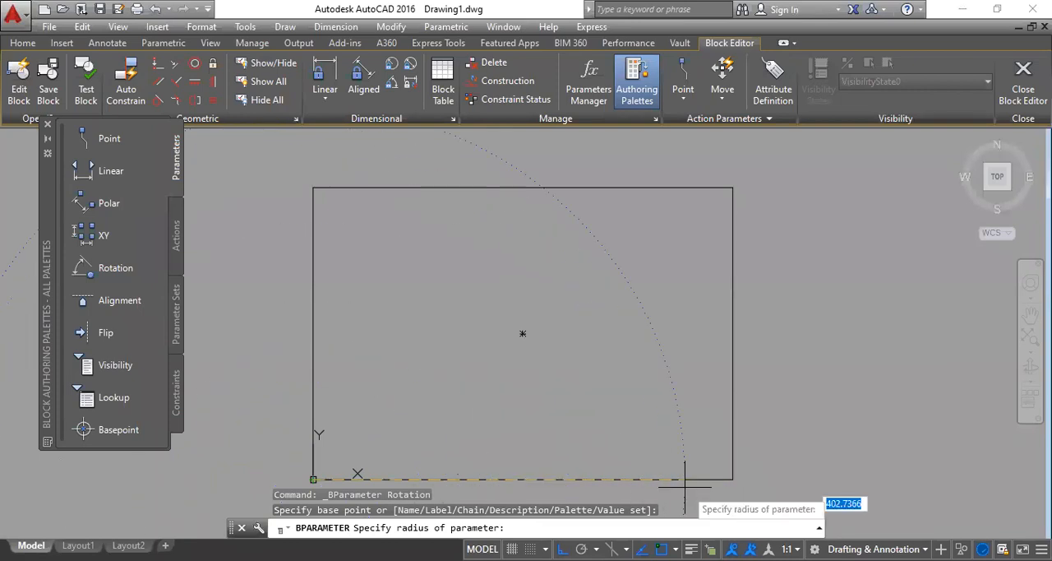
{"action": "left_click", "coordinate": [733, 479]}
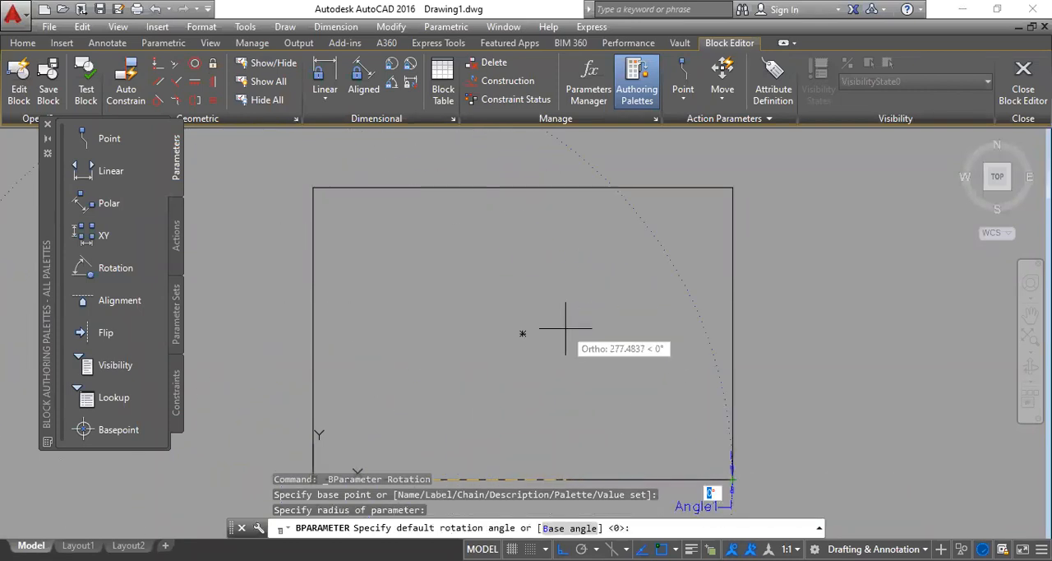
{"action": "scroll", "coordinate": [565, 324], "scroll_direction": "down", "scroll_amount": 2}
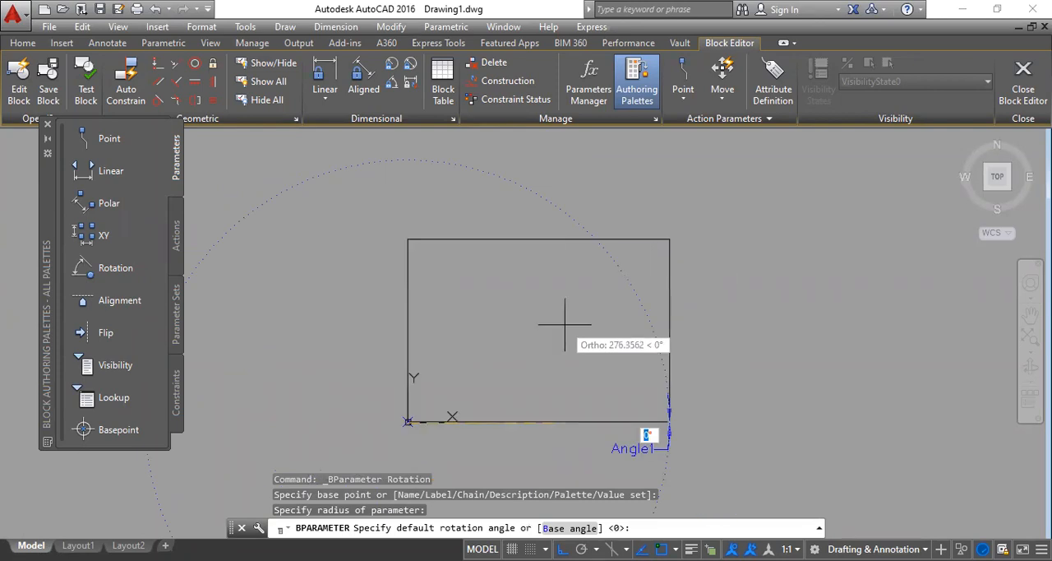
{"action": "type", "text": "45"}
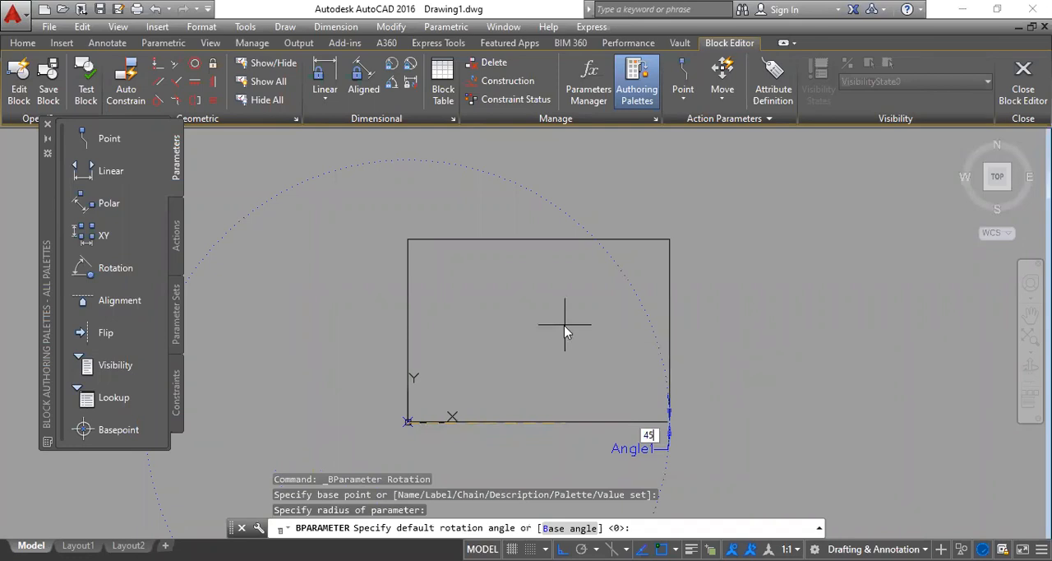
{"action": "key", "text": "Return"}
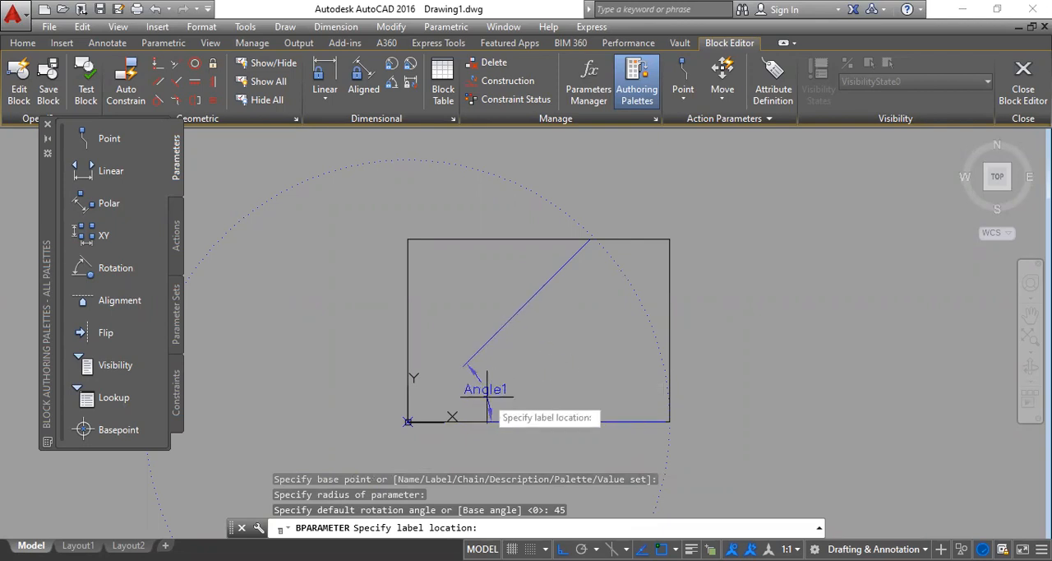
{"action": "left_click", "coordinate": [487, 397]}
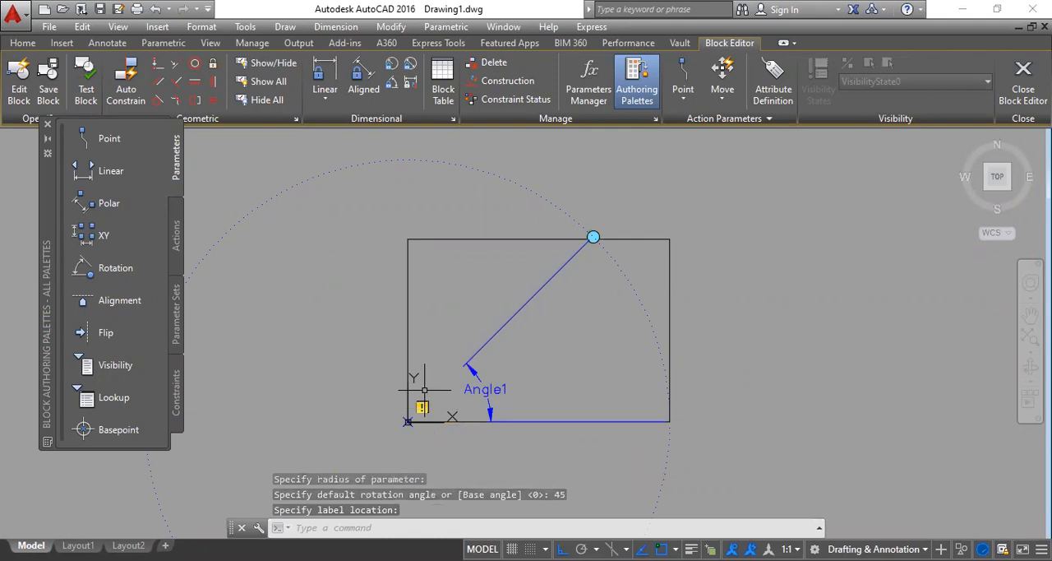
Step: Add a Rotate action to the Rotation parameter for the rectangle, and close the Block Editor saving the changes to Rec
{"action": "left_click", "coordinate": [175, 237]}
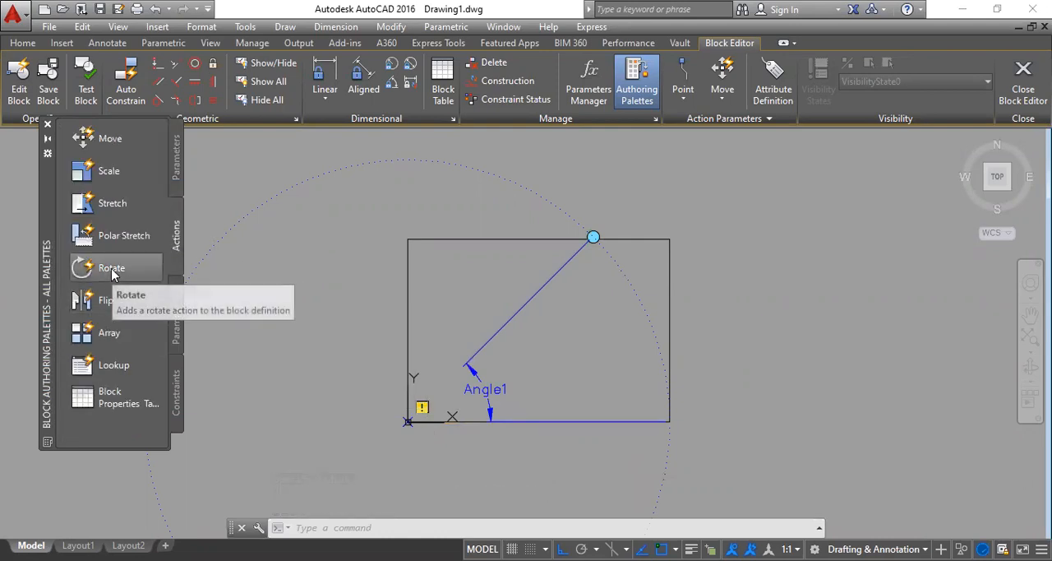
{"action": "left_click", "coordinate": [111, 268]}
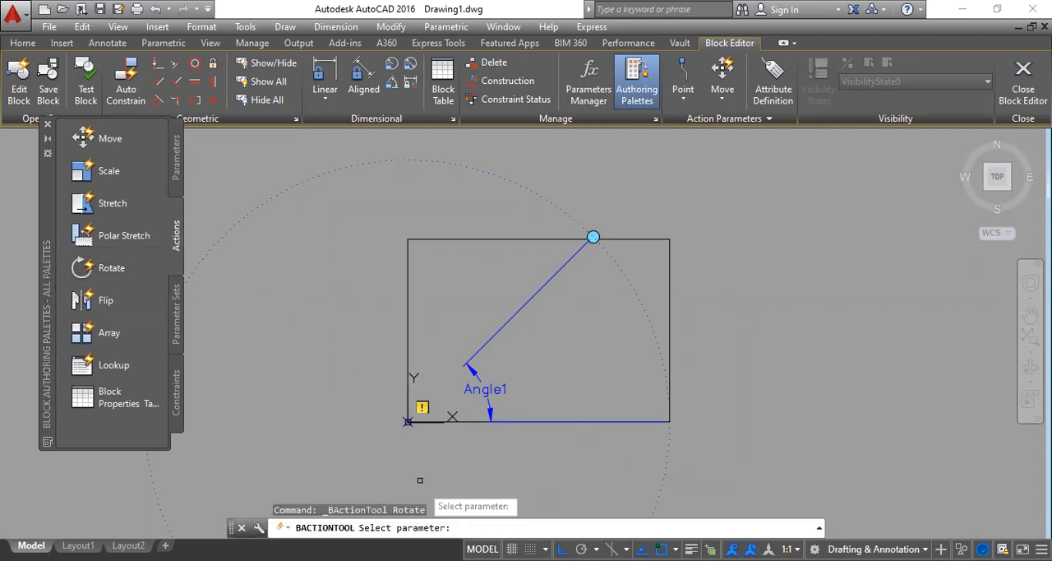
{"action": "left_click", "coordinate": [483, 389]}
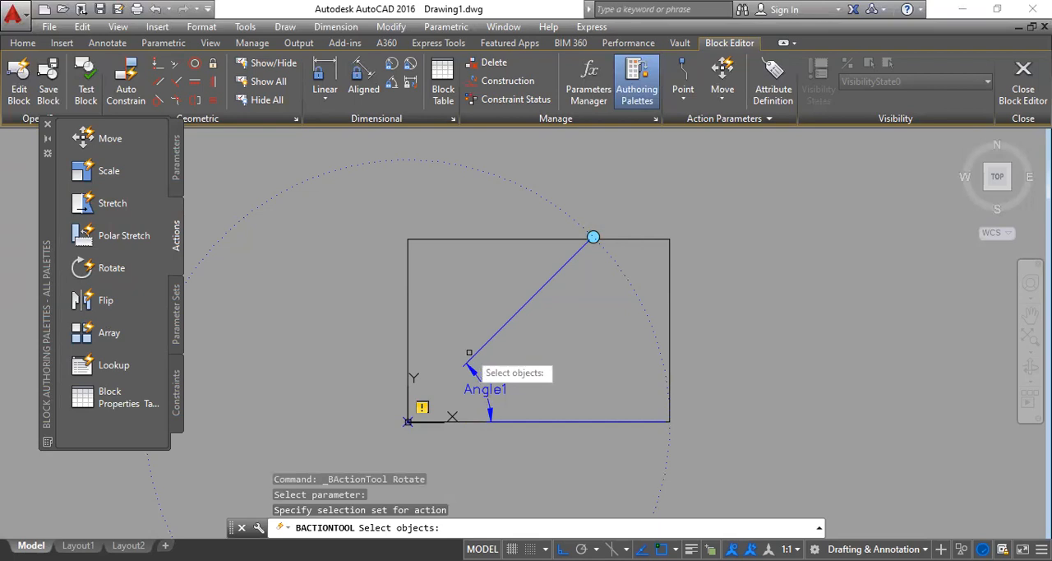
{"action": "left_click", "coordinate": [668, 328]}
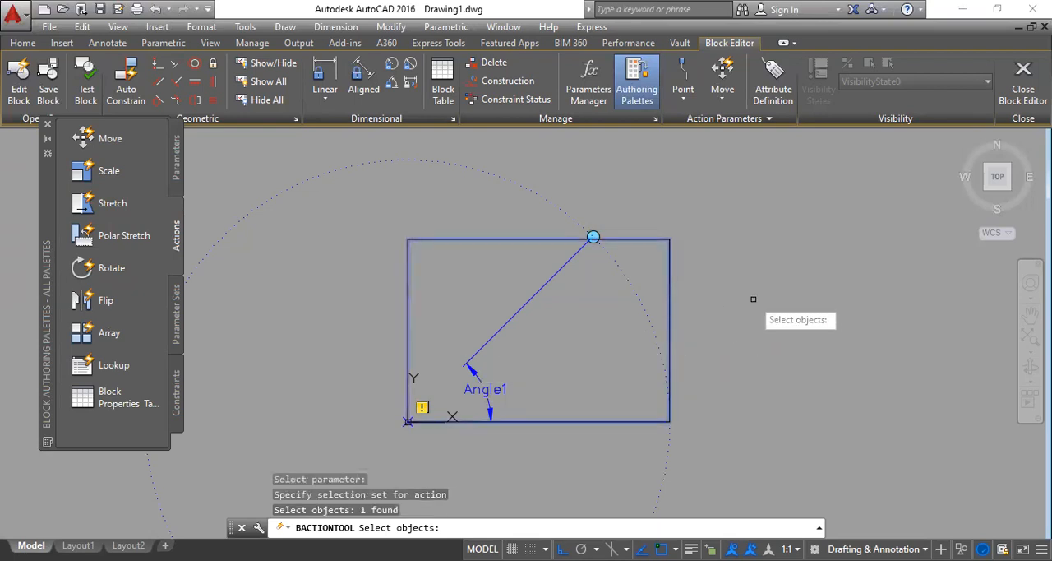
{"action": "key", "text": "Return"}
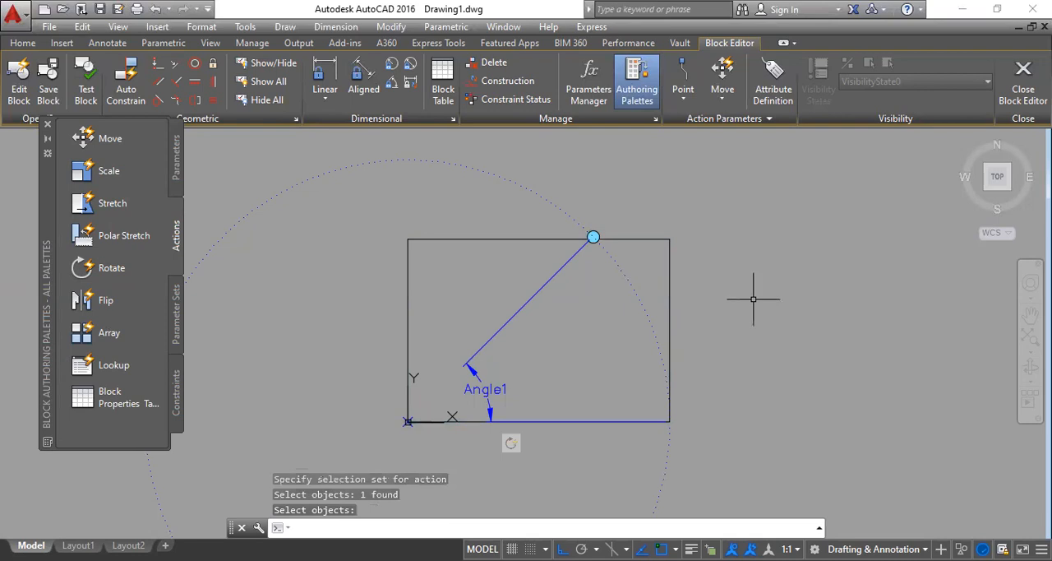
{"action": "left_click", "coordinate": [1024, 83]}
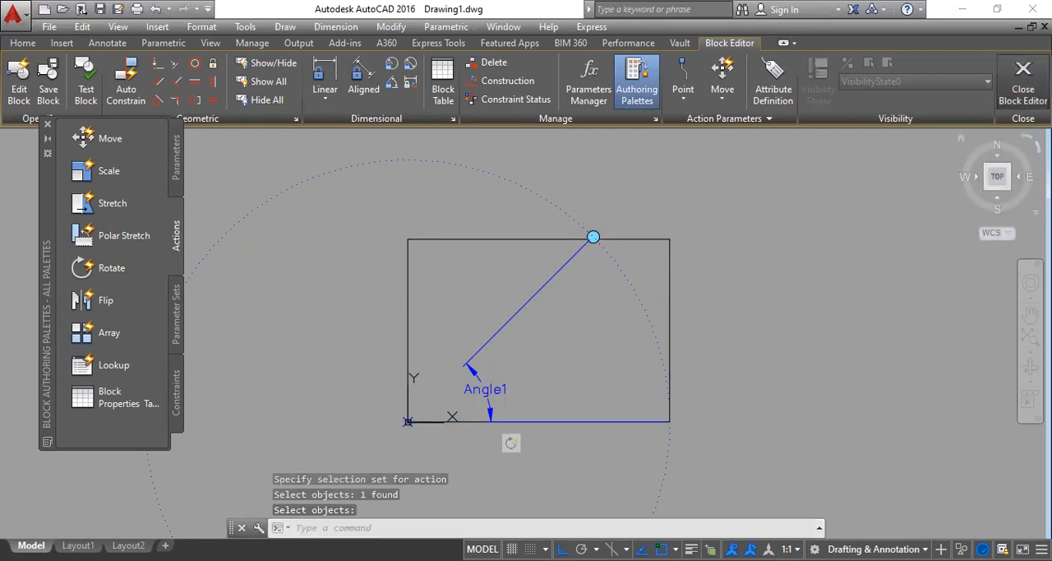
{"action": "left_click", "coordinate": [505, 262]}
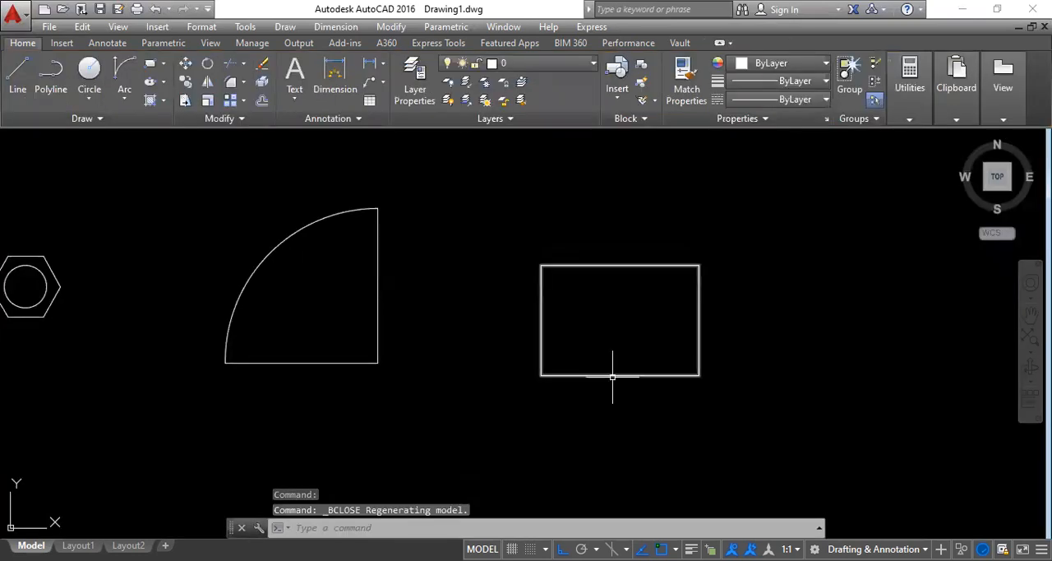
Step: Try to rotate the rectangle block about its lower-left corner using its Rotation parameter
{"action": "left_click", "coordinate": [613, 374]}
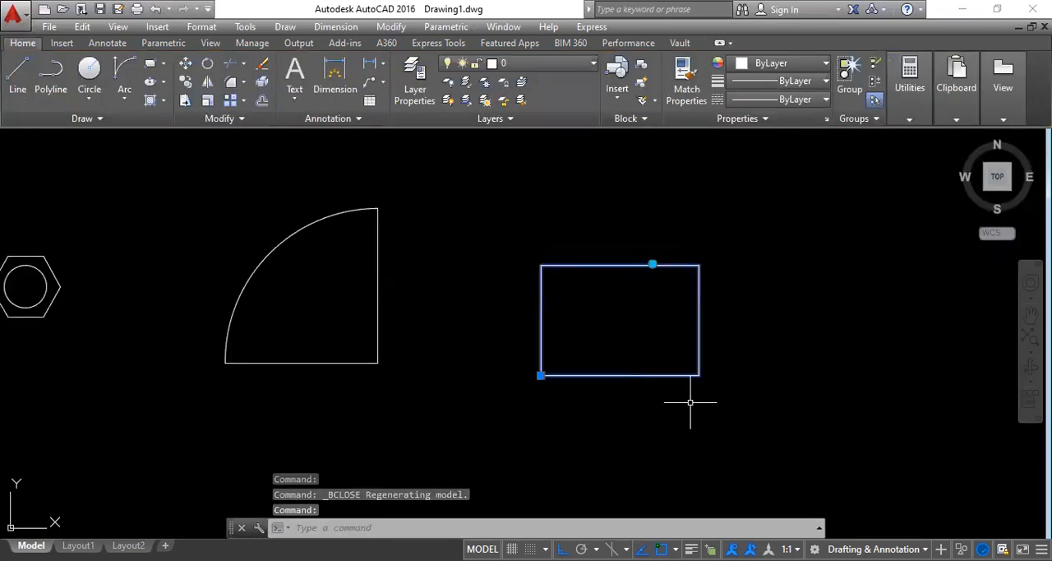
{"action": "left_click", "coordinate": [653, 264]}
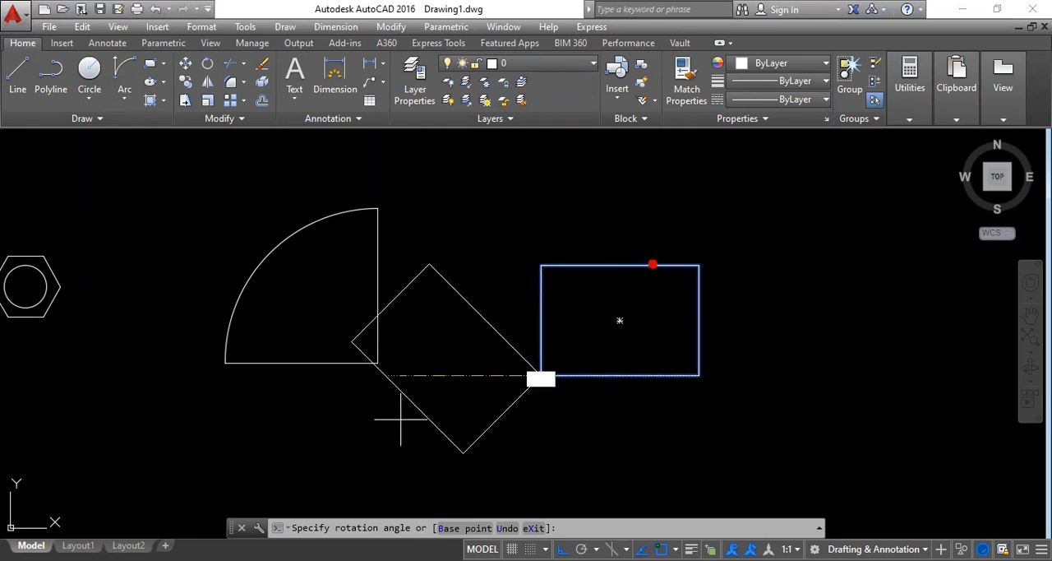
{"action": "key", "text": "Escape"}
{"action": "key", "text": "Escape"}
{"action": "key", "text": "Escape"}
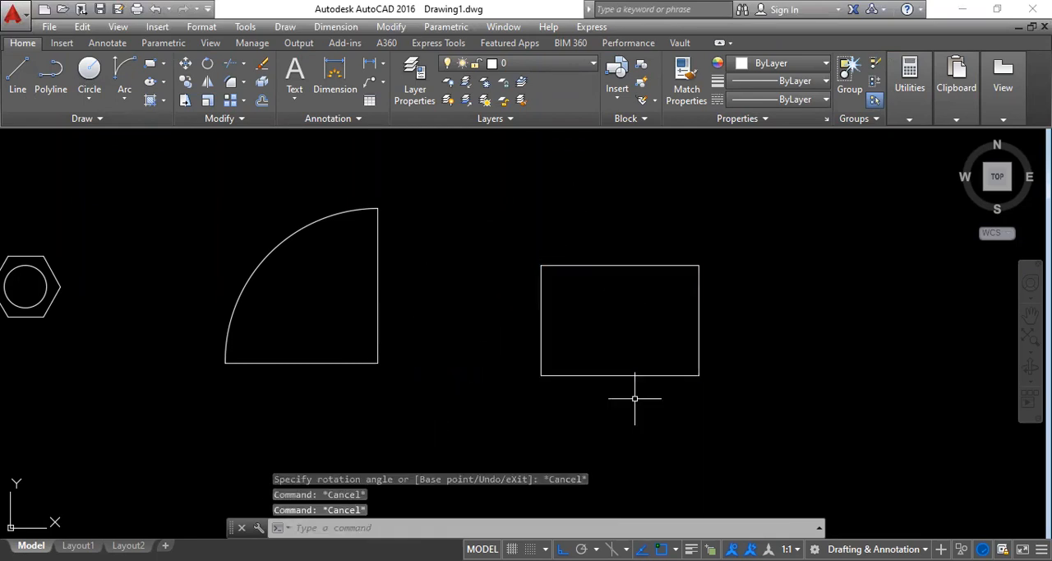
Step: Copy the door block horizontally from its lower-right corner to the empty area beyond the rectangle
{"action": "scroll", "coordinate": [369, 305], "scroll_direction": "down", "scroll_amount": 4}
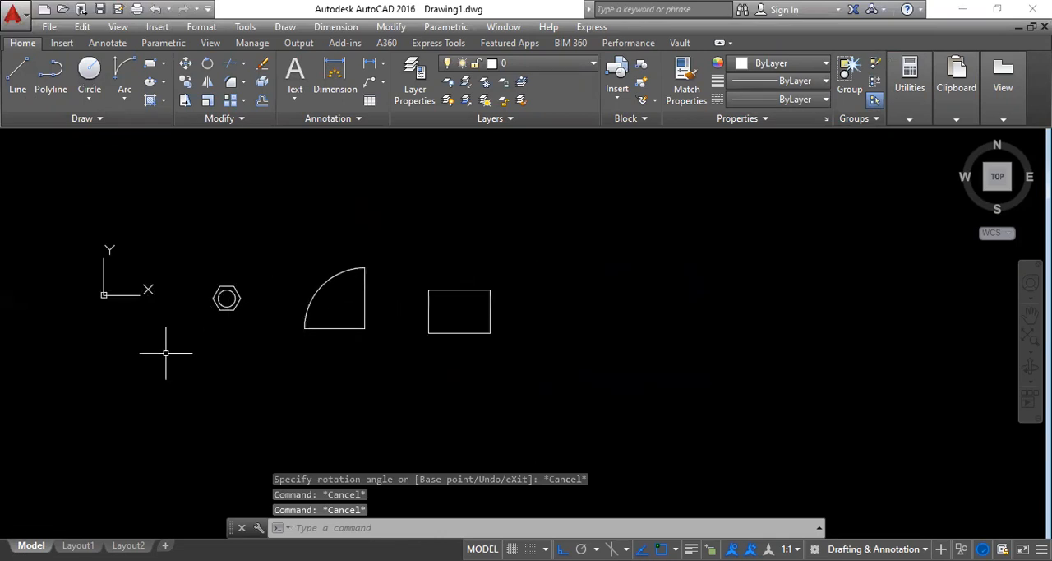
{"action": "scroll", "coordinate": [249, 332], "scroll_direction": "up", "scroll_amount": 2}
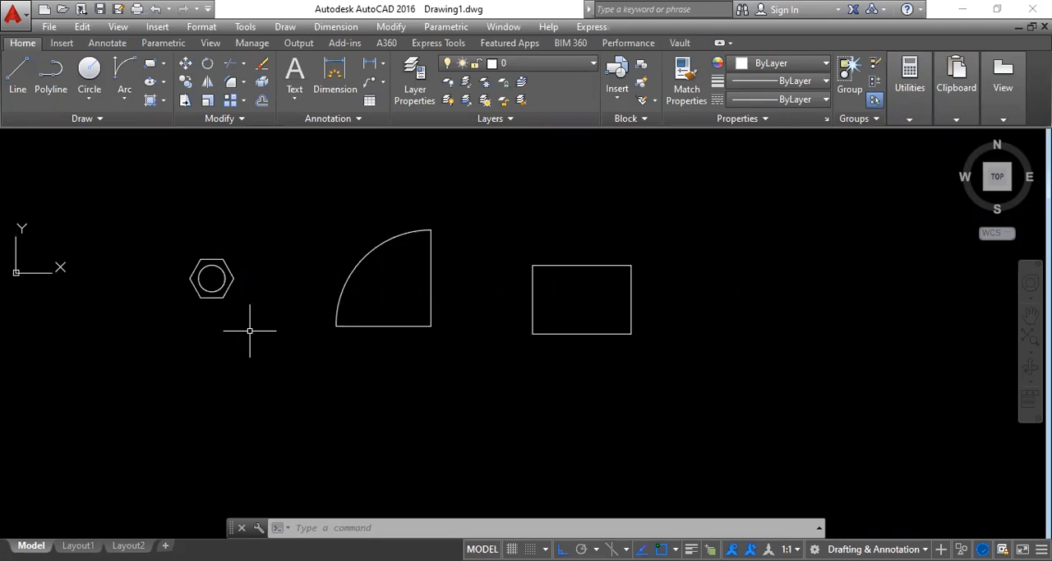
{"action": "type", "text": "co"}
{"action": "key", "text": "Return"}
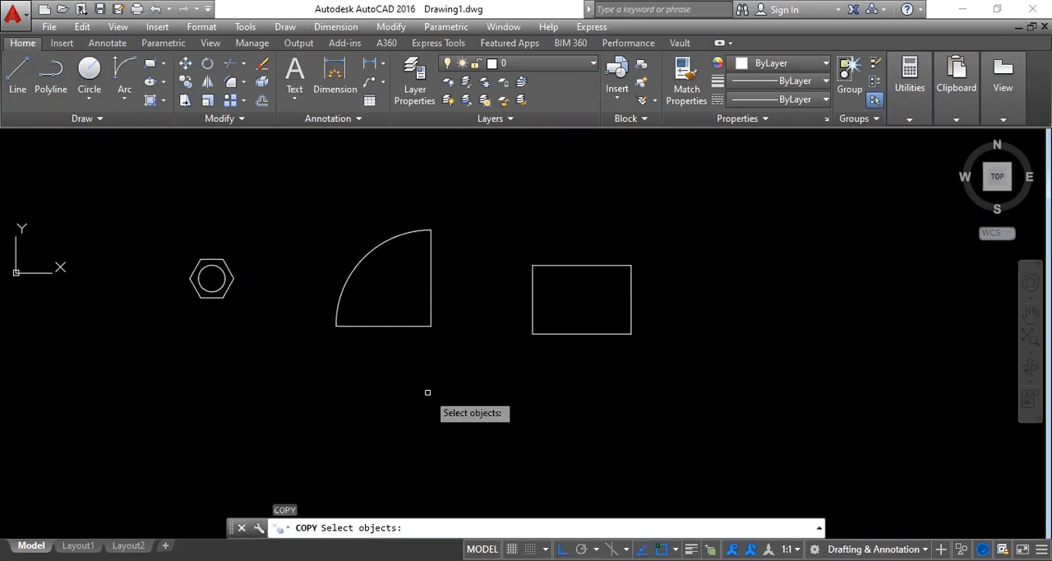
{"action": "left_click", "coordinate": [454, 375]}
{"action": "left_click", "coordinate": [299, 227]}
{"action": "key", "text": "Return"}
{"action": "left_click", "coordinate": [430, 325]}
{"action": "left_click", "coordinate": [914, 329]}
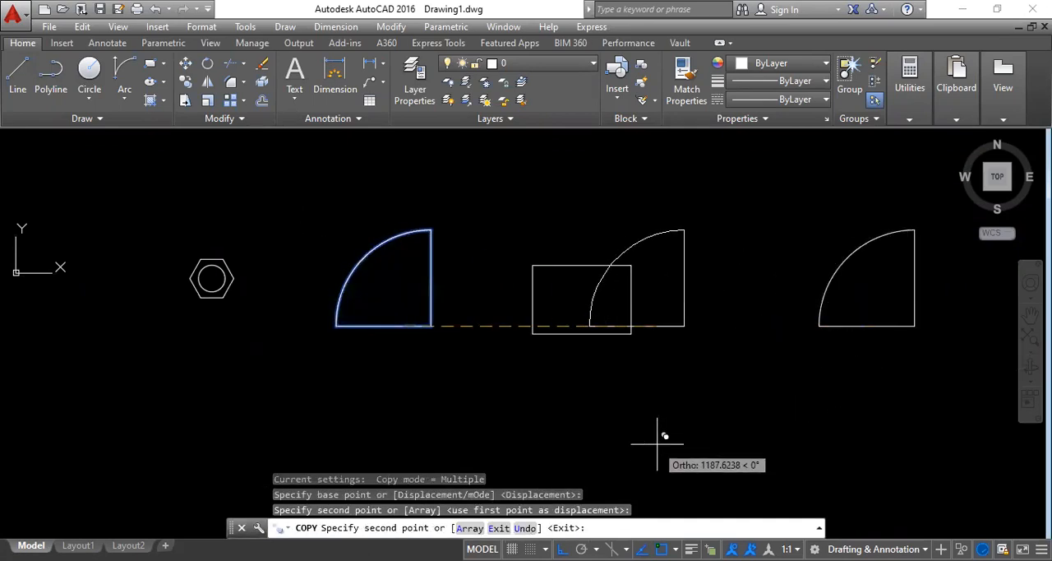
{"action": "key", "text": "Escape"}
Step: Flip the copied door block and the original door block horizontally with their flip parameters
{"action": "left_click", "coordinate": [825, 326]}
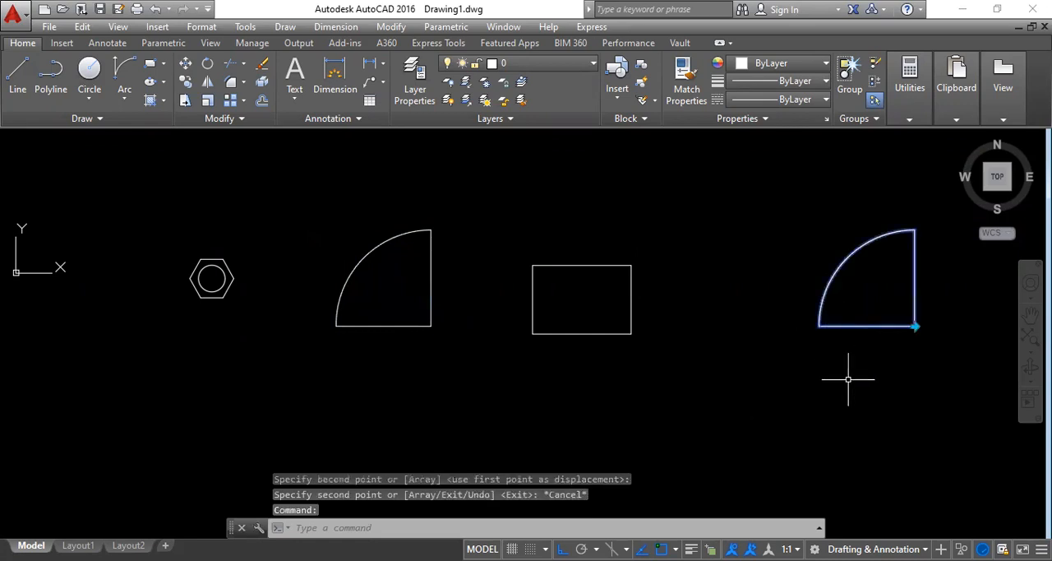
{"action": "left_click", "coordinate": [915, 326]}
{"action": "key", "text": "Escape"}
{"action": "left_click", "coordinate": [368, 327]}
{"action": "left_click", "coordinate": [431, 326]}
{"action": "key", "text": "Escape"}
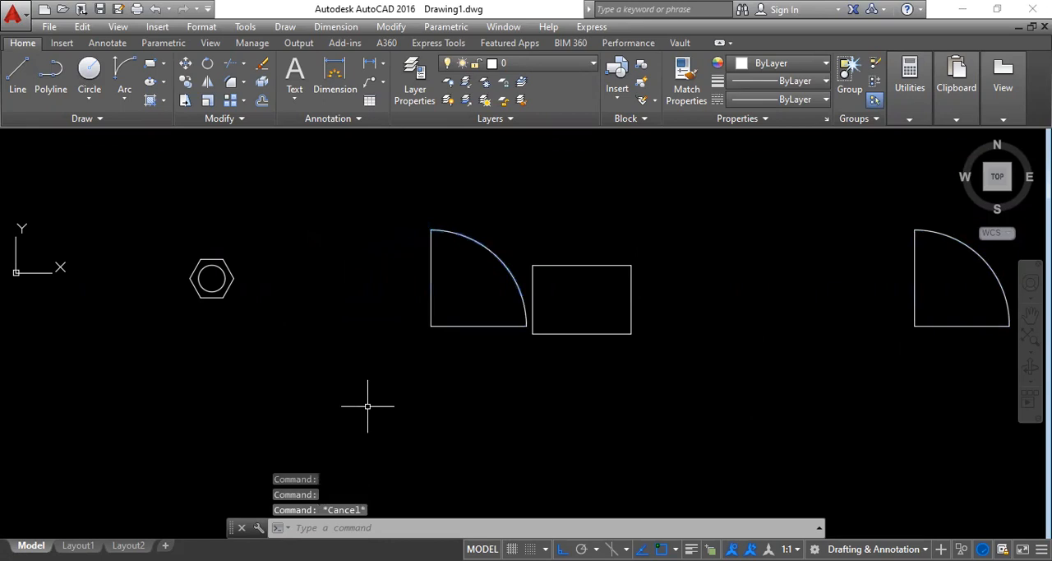
Step: Erase all blocks from the drawing: the bolt, both doors and the rectangle
{"action": "scroll", "coordinate": [446, 322], "scroll_direction": "down", "scroll_amount": 2}
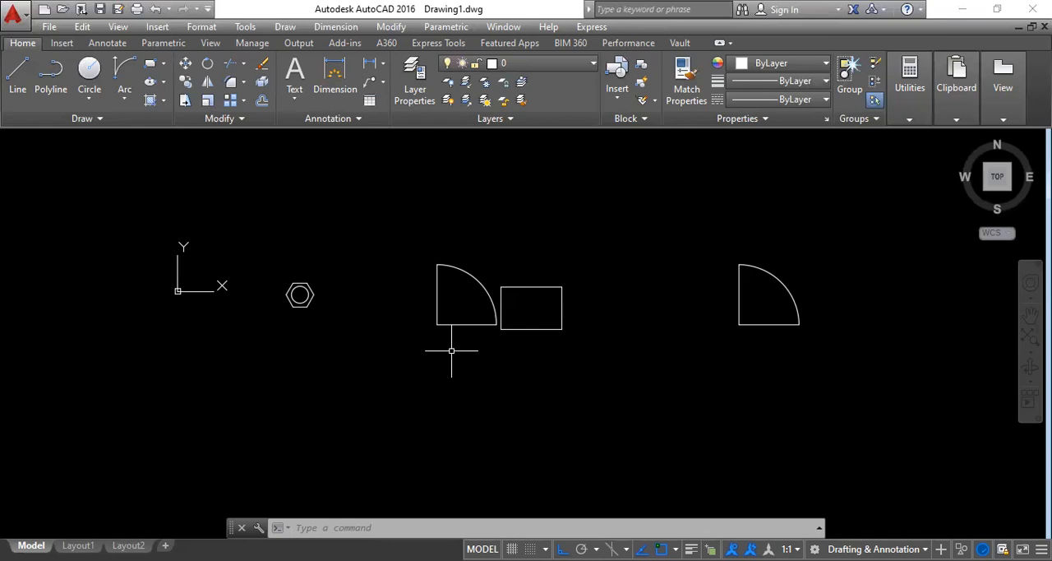
{"action": "left_click", "coordinate": [900, 415]}
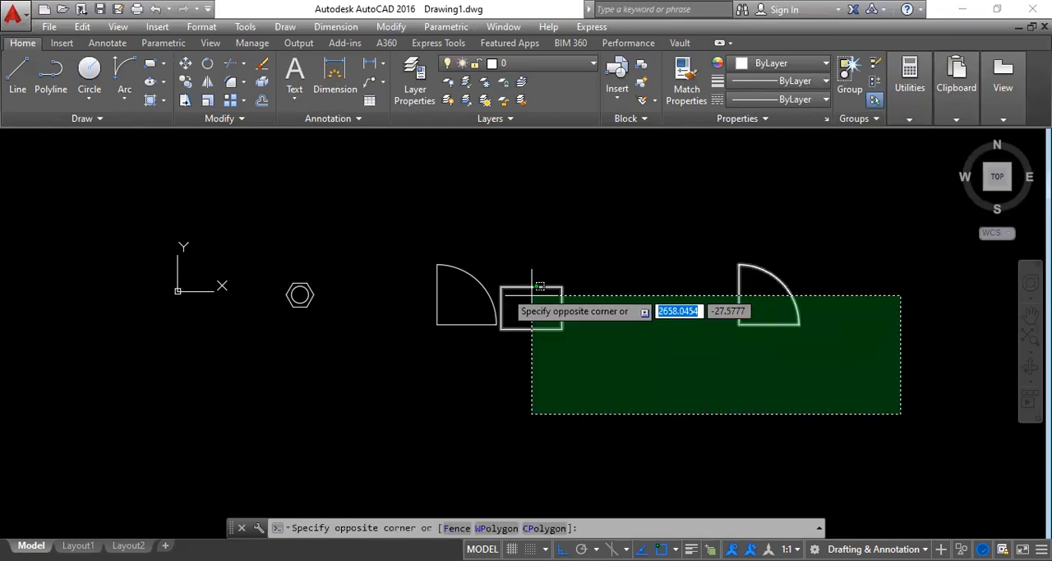
{"action": "left_click", "coordinate": [84, 233]}
{"action": "key", "text": "Delete"}
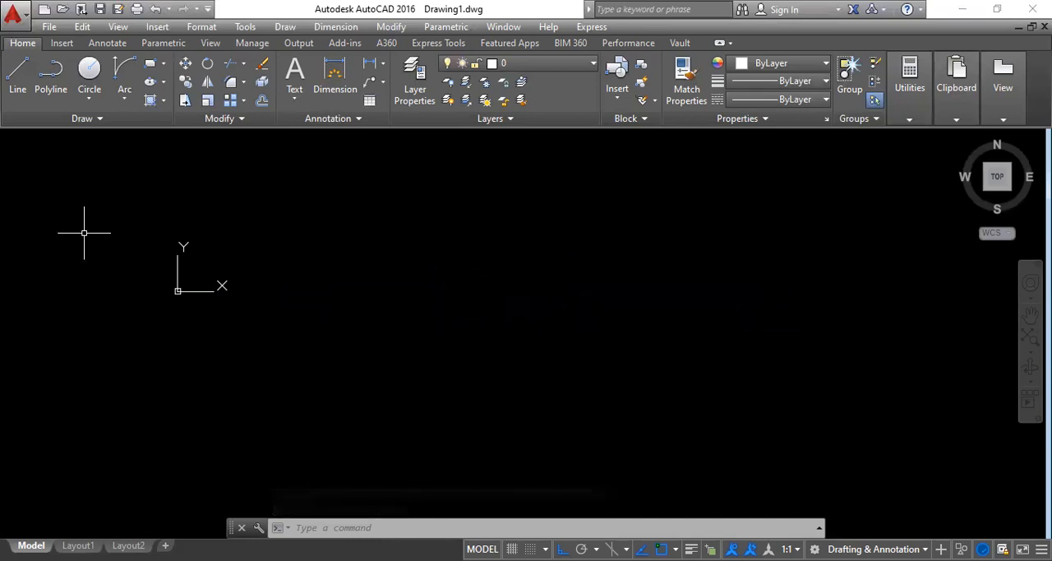
Step: Define an attribute with the tag partname, fill in its prompt, and place it in the empty drawing area
{"action": "type", "text": "ATT"}
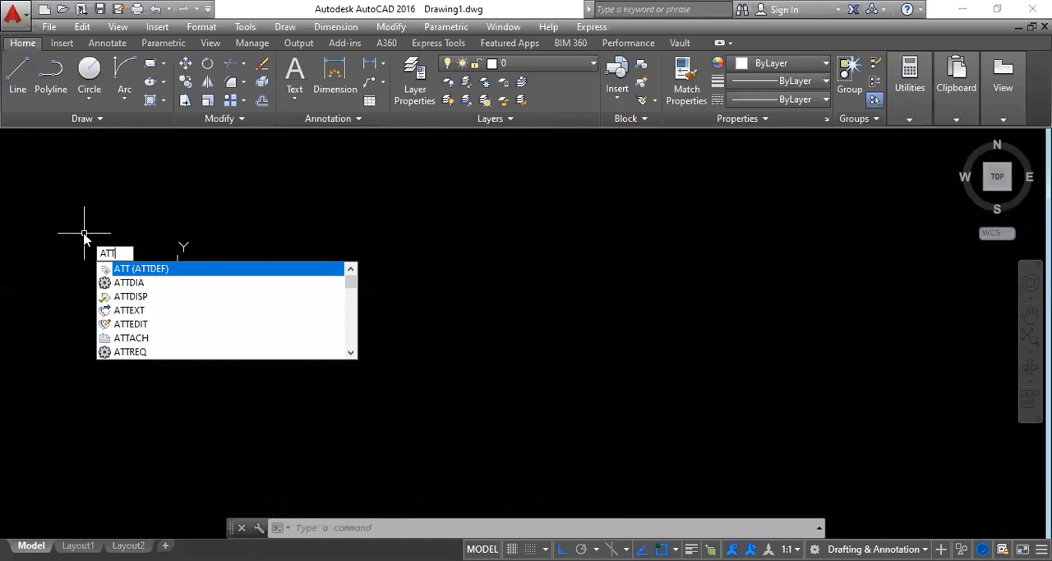
{"action": "key", "text": "Return"}
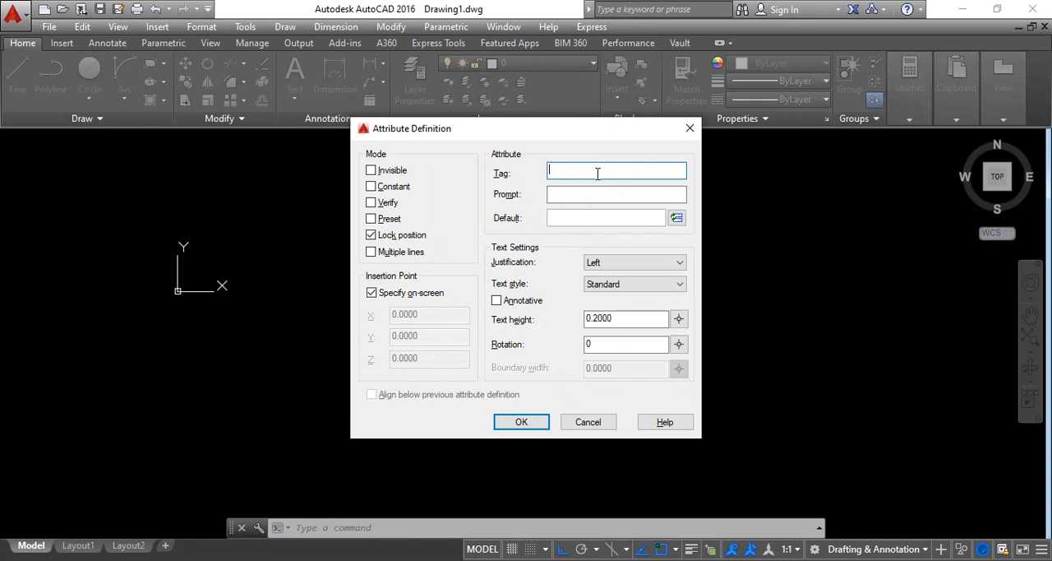
{"action": "type", "text": "mf"}
{"action": "type", "text": "ame"}
{"action": "left_click", "coordinate": [562, 195]}
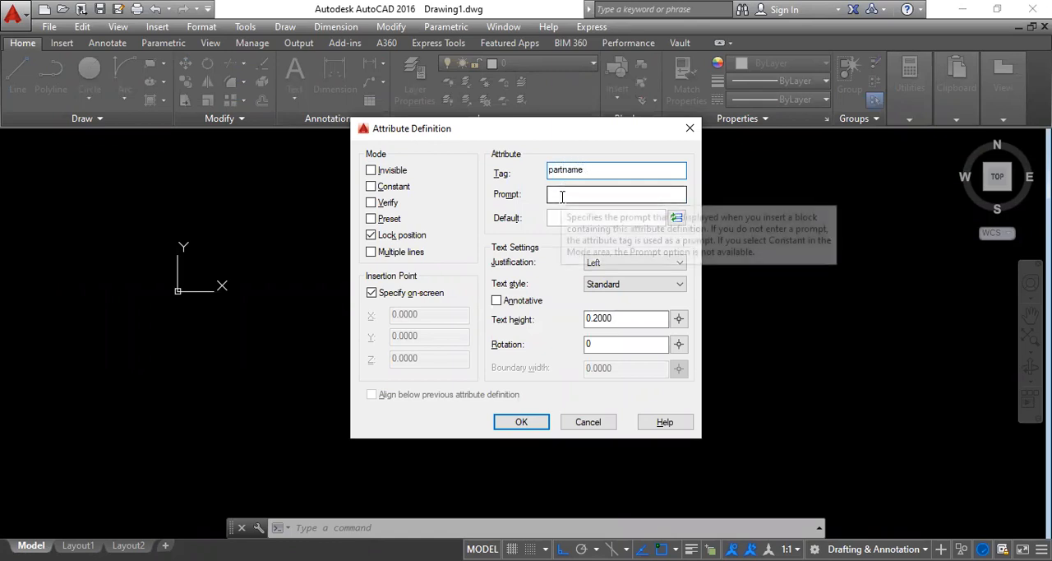
{"action": "type", "text": "pr"}
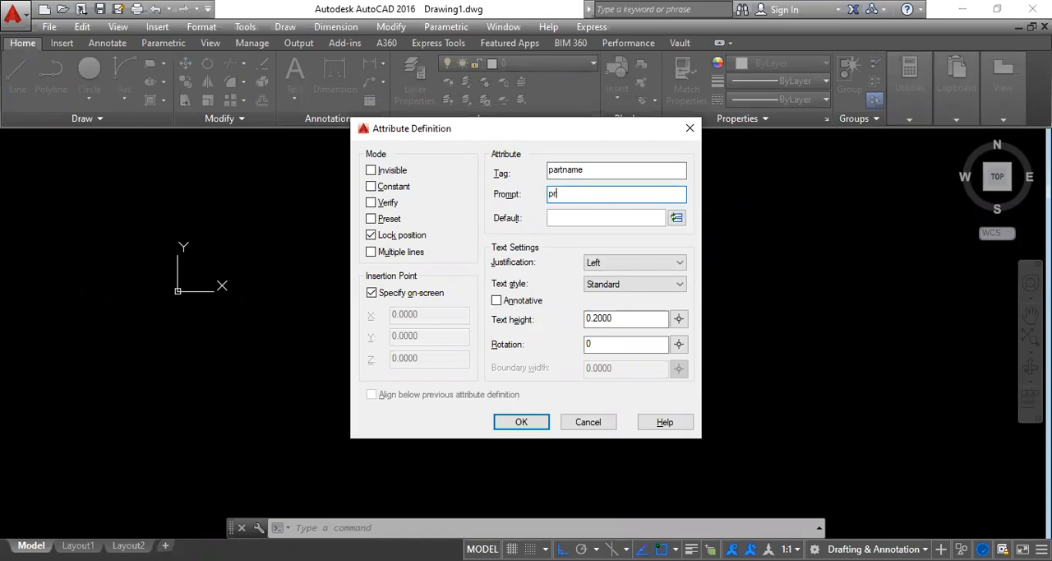
{"action": "type", "text": "atname"}
{"action": "left_click", "coordinate": [520, 428]}
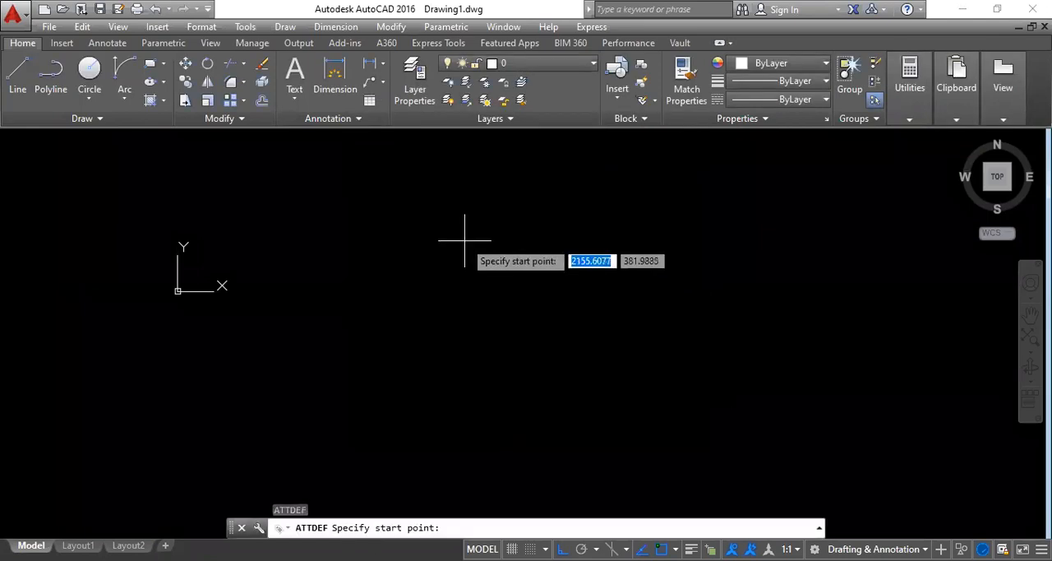
{"action": "left_click", "coordinate": [463, 239]}
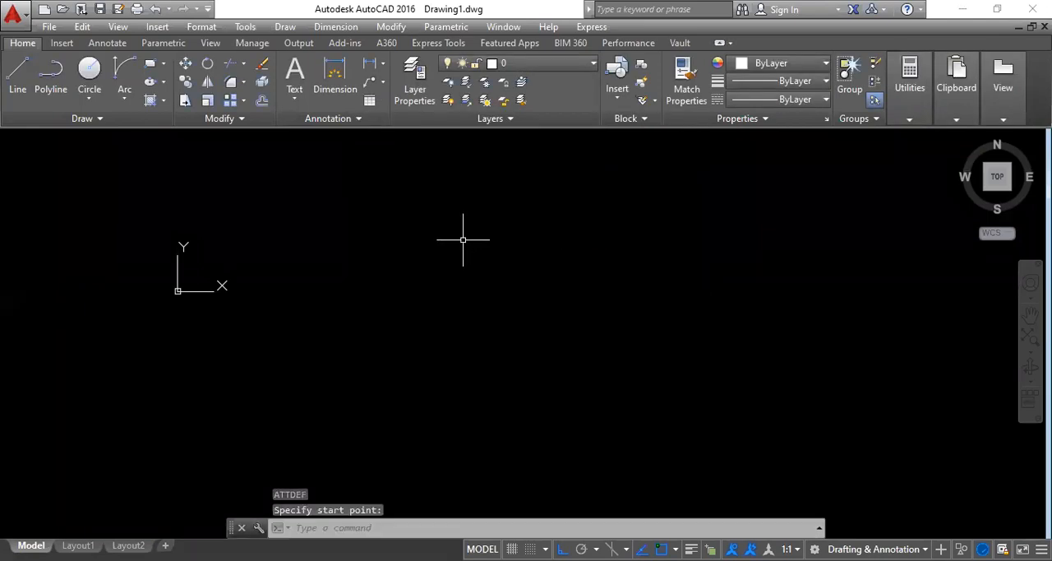
Step: Zoom to the whole drawing, locate the placed PARTNAME attribute, and enlarge it until its text is readable
{"action": "scroll", "coordinate": [487, 259], "scroll_direction": "up", "scroll_amount": 5}
{"action": "scroll", "coordinate": [443, 264], "scroll_direction": "down", "scroll_amount": 5}
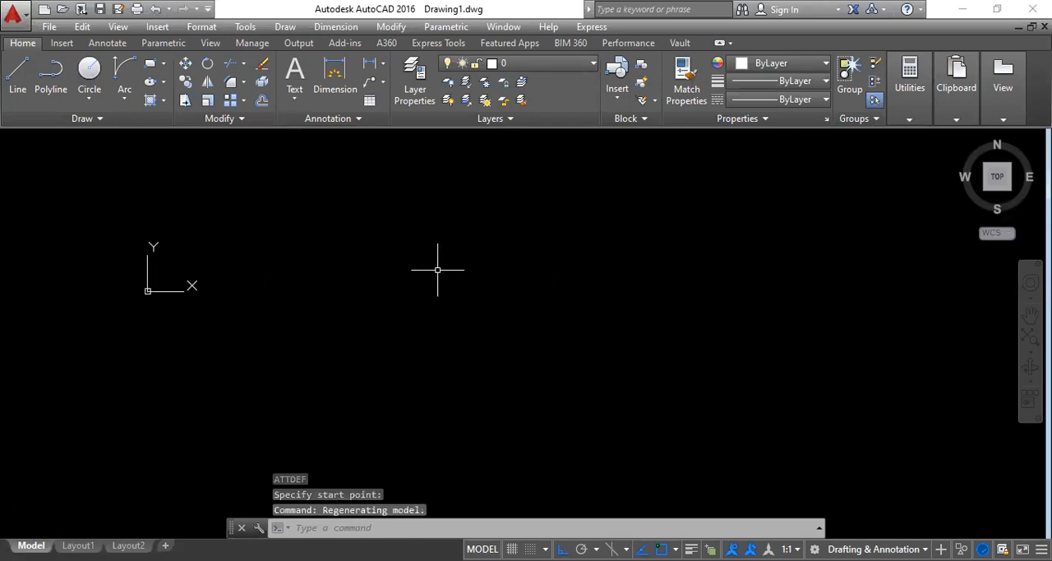
{"action": "scroll", "coordinate": [442, 267], "scroll_direction": "down", "scroll_amount": 5}
{"action": "scroll", "coordinate": [482, 233], "scroll_direction": "up", "scroll_amount": 6}
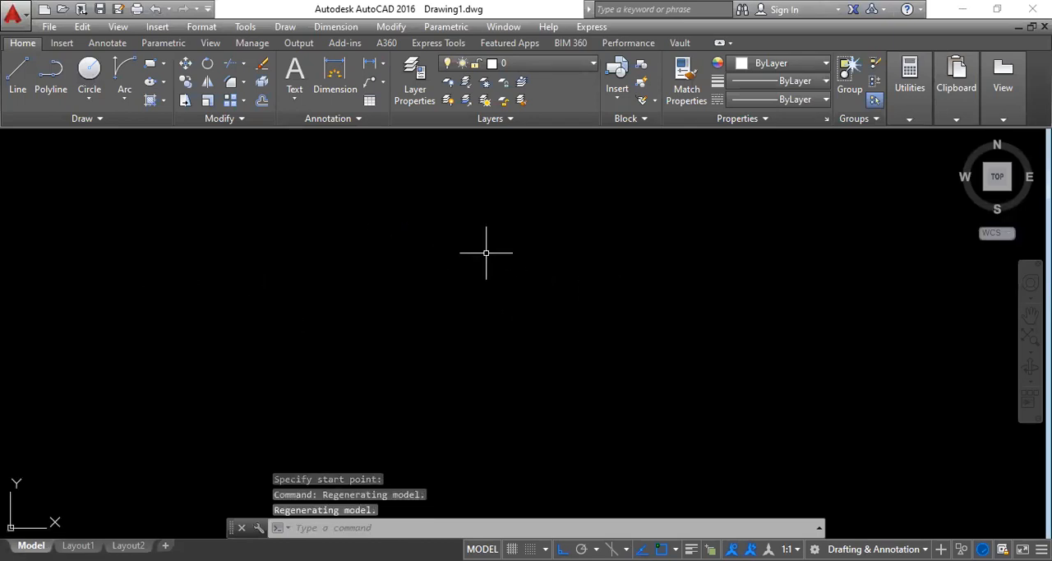
{"action": "type", "text": "z"}
{"action": "key", "text": "Return"}
{"action": "type", "text": "a"}
{"action": "key", "text": "Return"}
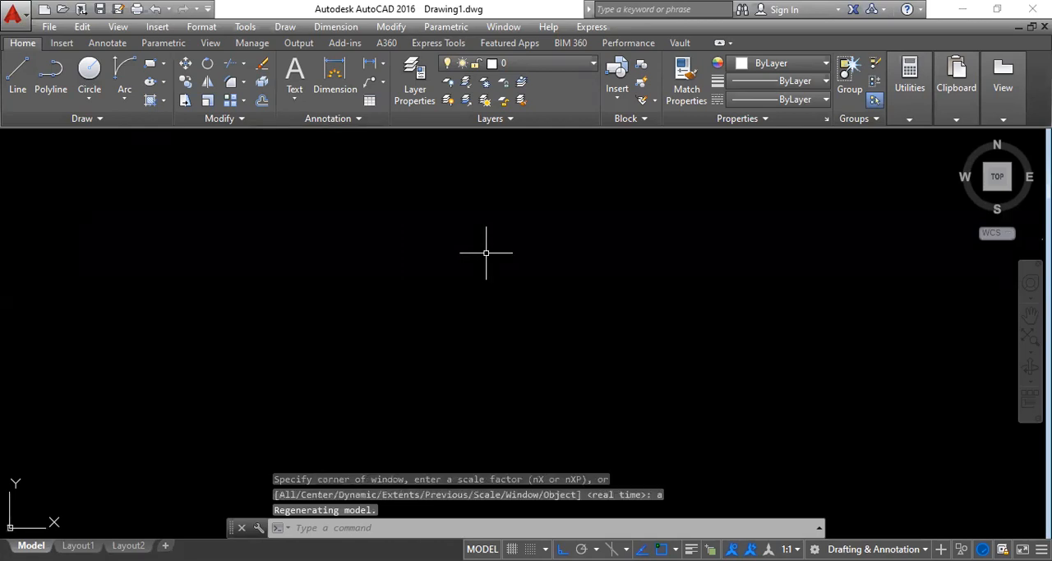
{"action": "left_click", "coordinate": [757, 378]}
{"action": "left_click", "coordinate": [232, 170]}
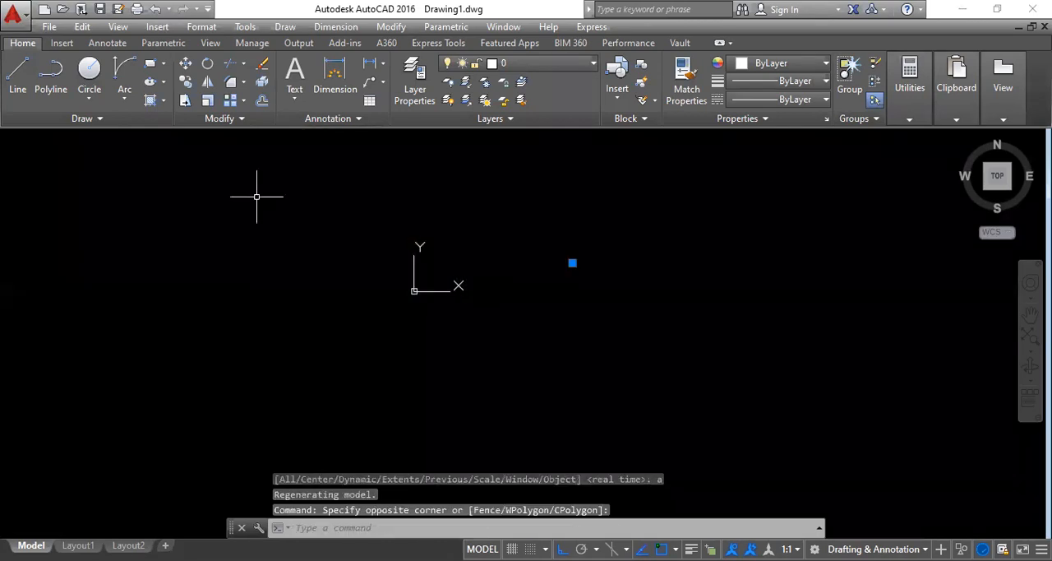
{"action": "scroll", "coordinate": [571, 265], "scroll_direction": "up", "scroll_amount": 5}
{"action": "scroll", "coordinate": [525, 269], "scroll_direction": "up", "scroll_amount": 6}
{"action": "mouse_move", "coordinate": [263, 201]}
{"action": "middle_mouse_down"}
{"action": "mouse_move", "coordinate": [533, 416]}
{"action": "mouse_move", "coordinate": [538, 404]}
{"action": "middle_mouse_up"}
{"action": "scroll", "coordinate": [375, 242], "scroll_direction": "down", "scroll_amount": 5}
{"action": "scroll", "coordinate": [516, 361], "scroll_direction": "up", "scroll_amount": 2}
{"action": "middle_click_drag", "start_coordinate": [524, 369], "coordinate": [437, 250]}
{"action": "key", "text": "Escape"}
{"action": "key", "text": "Escape"}
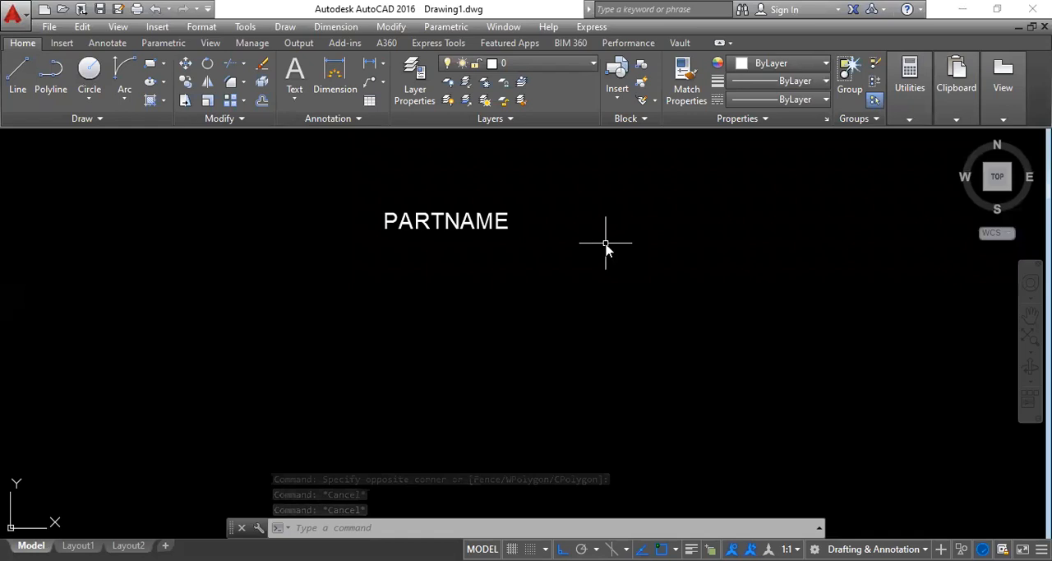
{"action": "type", "text": "ATT"}
{"action": "key", "text": "Return"}
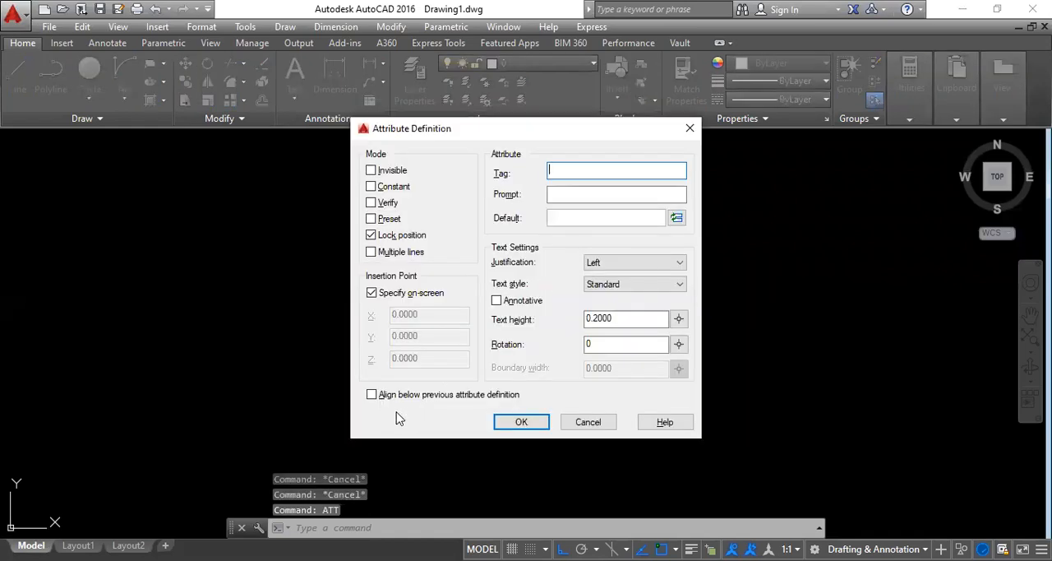
{"action": "left_click", "coordinate": [373, 396]}
{"action": "key", "text": "ctrl"}
{"action": "key", "text": "ctrl"}
{"action": "key", "text": "ctrl"}
{"action": "key", "text": "ctrl"}
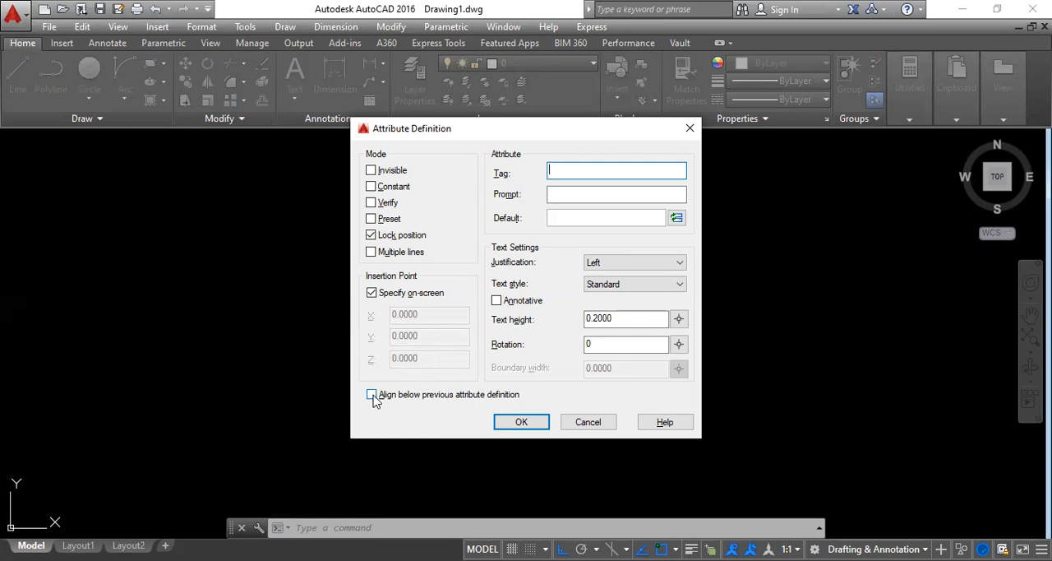
{"action": "key", "text": "ctrl"}
{"action": "key", "text": "ctrl"}
{"action": "key", "text": "ctrl"}
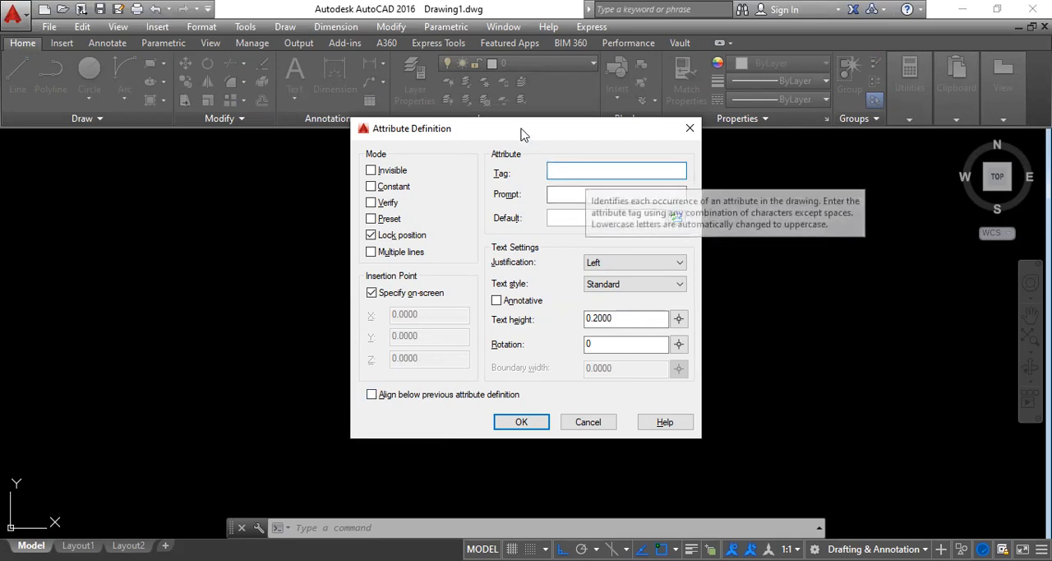
{"action": "left_click_drag", "start_coordinate": [520, 134], "coordinate": [485, 152]}
{"action": "type", "text": "partno"}
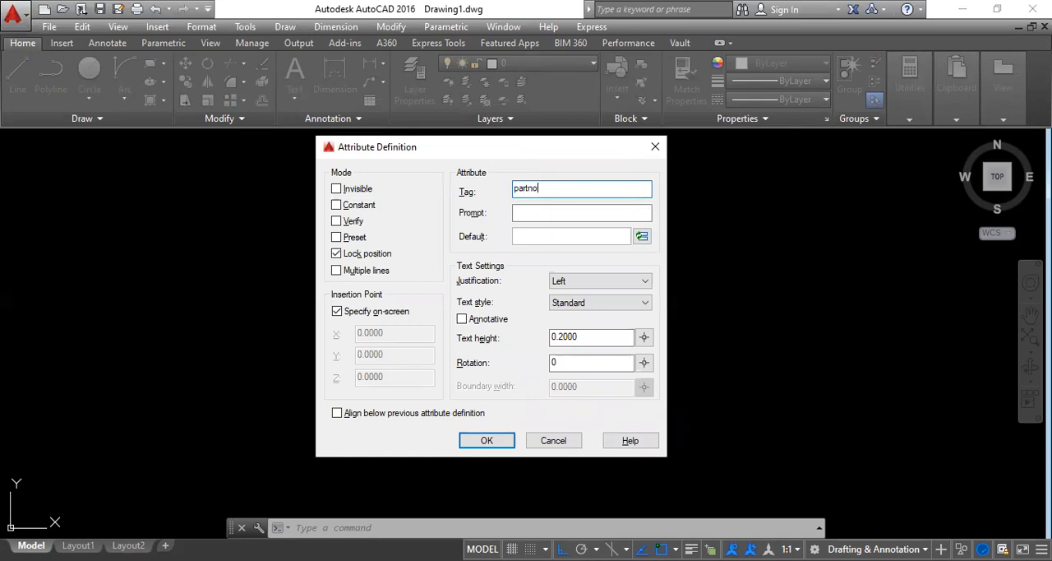
{"action": "left_click", "coordinate": [532, 210]}
{"action": "type", "text": "partno"}
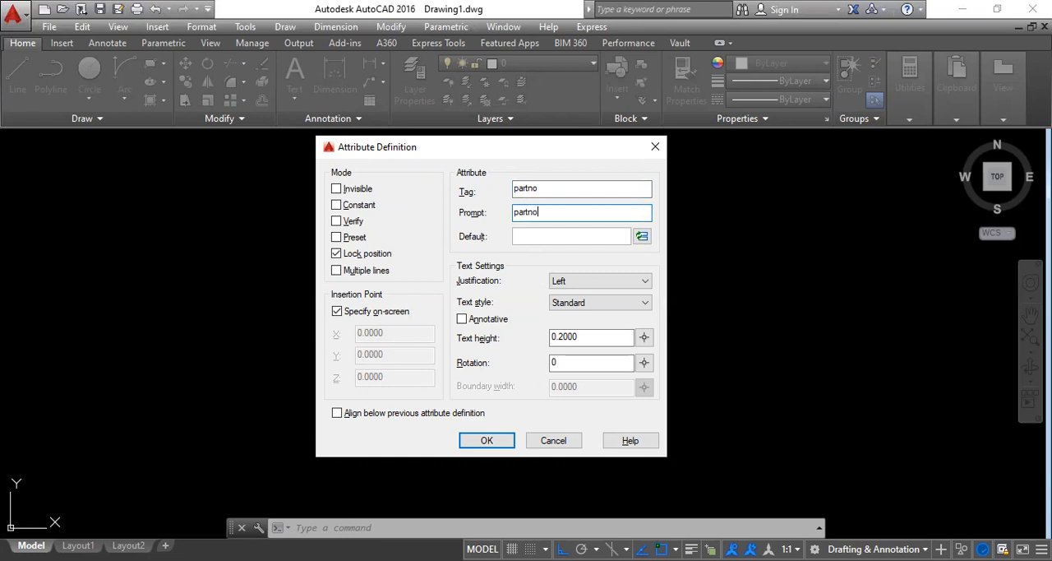
{"action": "left_click", "coordinate": [483, 440]}
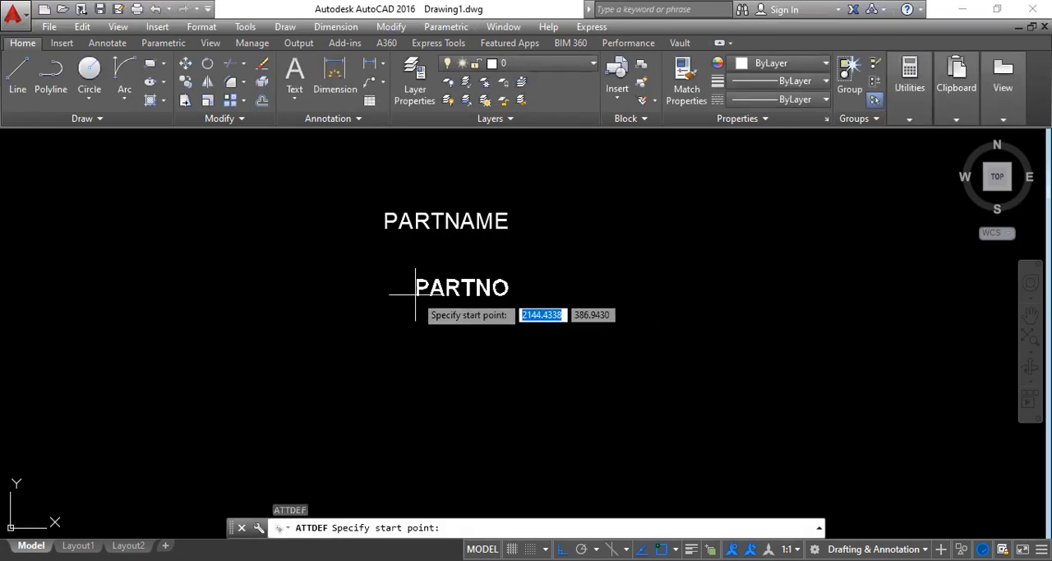
{"action": "key", "text": "Escape"}
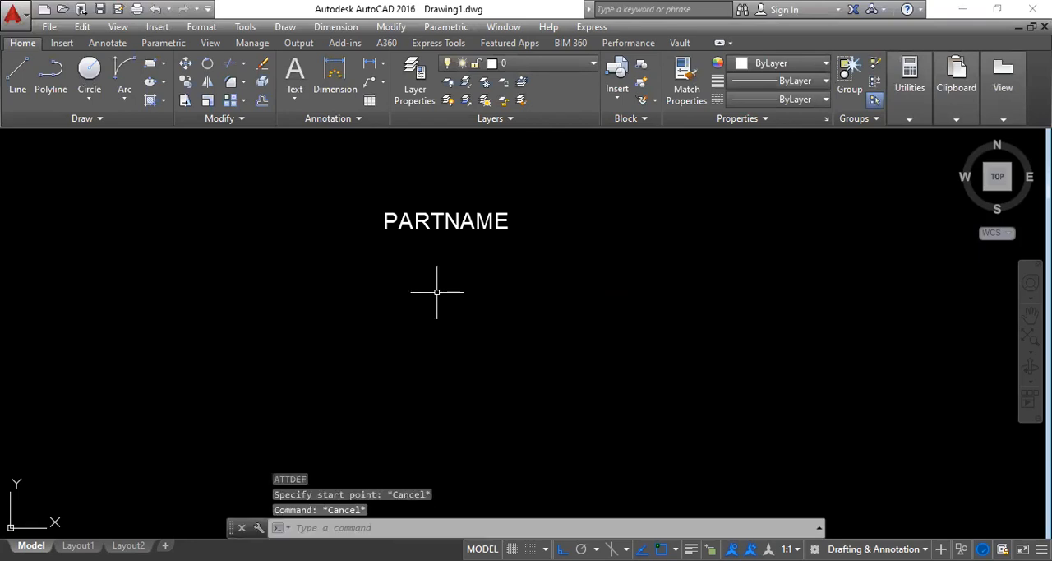
Step: Define an attribute with the tag partno, fill in its prompt, and align it below the previous attribute definition
{"action": "type", "text": "att"}
{"action": "key", "text": "Return"}
{"action": "left_click", "coordinate": [373, 395]}
{"action": "left_click", "coordinate": [568, 171]}
{"action": "type", "text": "partno"}
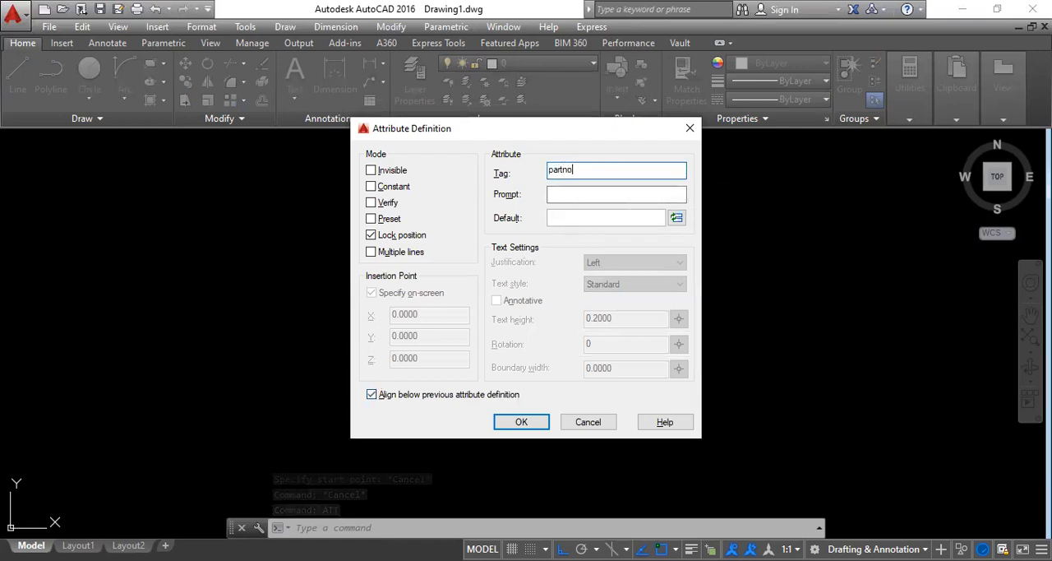
{"action": "left_click", "coordinate": [570, 194]}
{"action": "type", "text": "partno"}
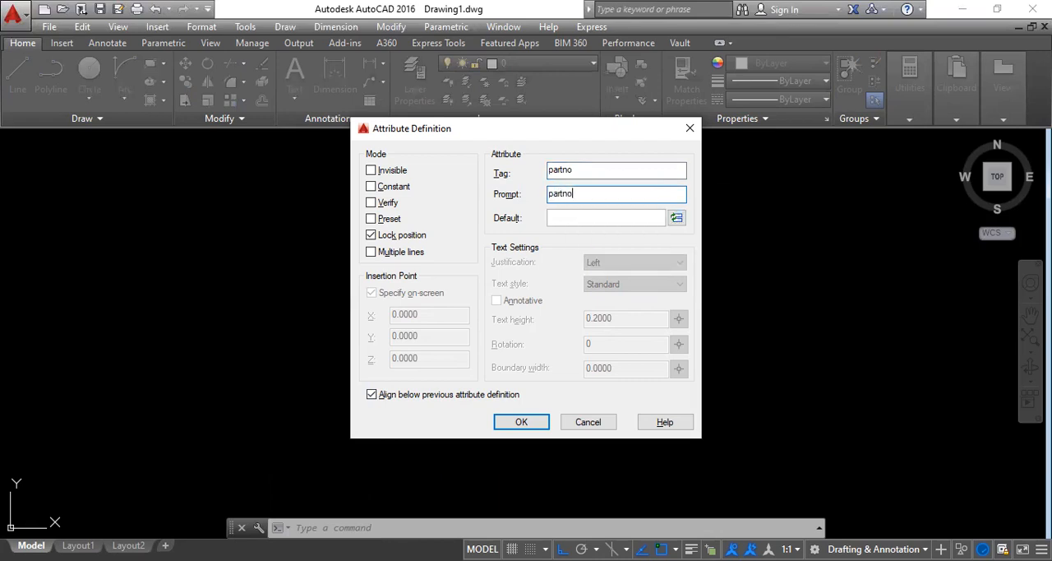
{"action": "left_click", "coordinate": [513, 422]}
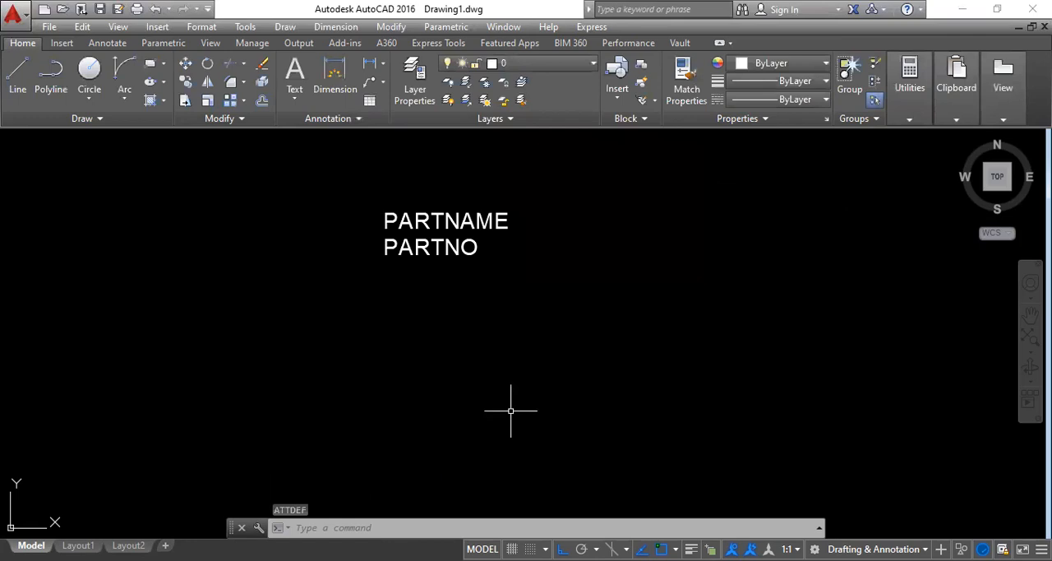
Step: Define an attribute with manufacturer as its tag and prompt, aligned below the previous attribute definition
{"action": "type", "text": "att"}
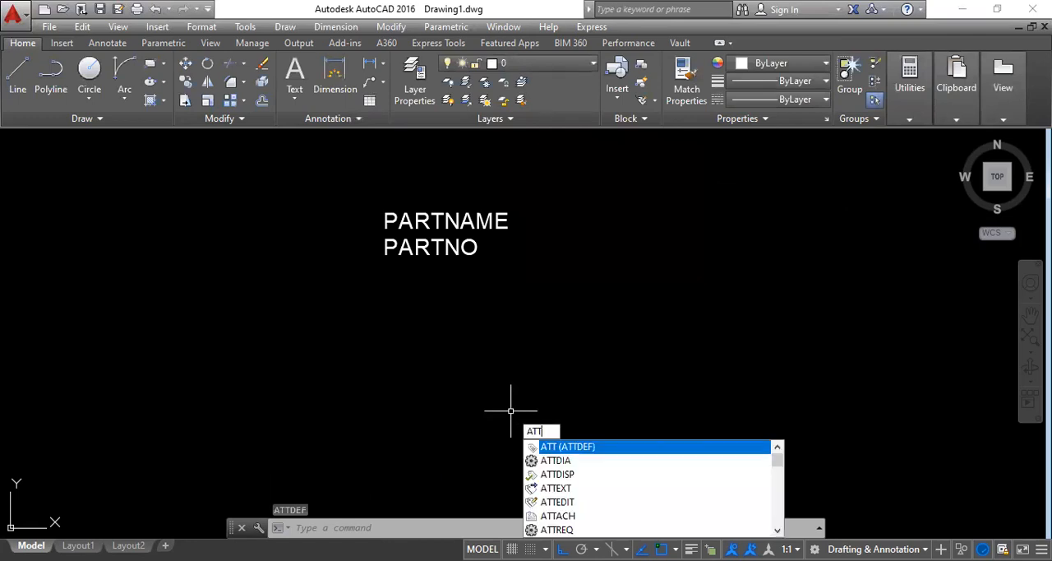
{"action": "key", "text": "Return"}
{"action": "type", "text": "m"}
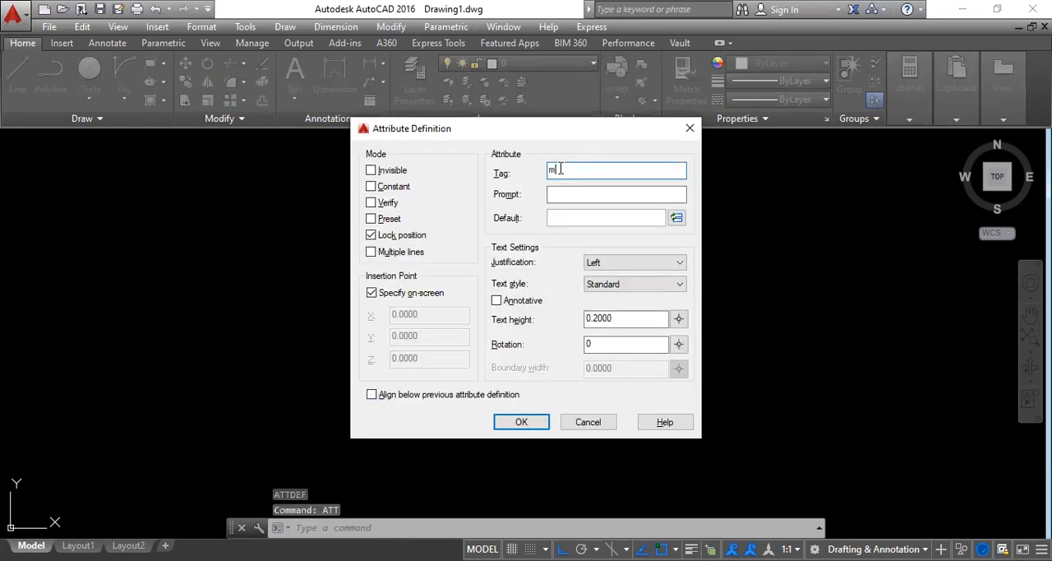
{"action": "type", "text": "af"}
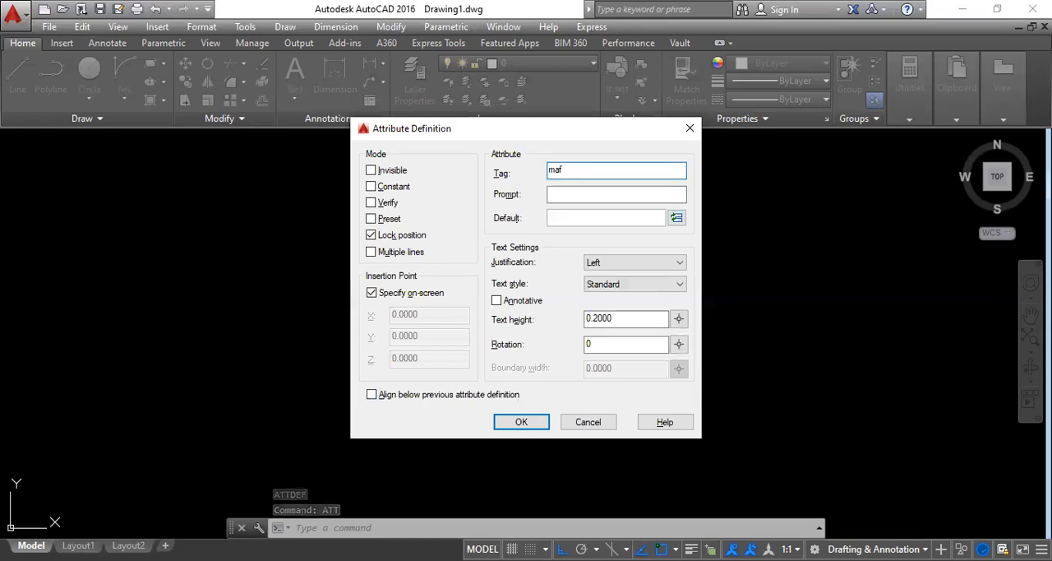
{"action": "key", "text": "BackSpace"}
{"action": "key", "text": "BackSpace"}
{"action": "type", "text": "anu"}
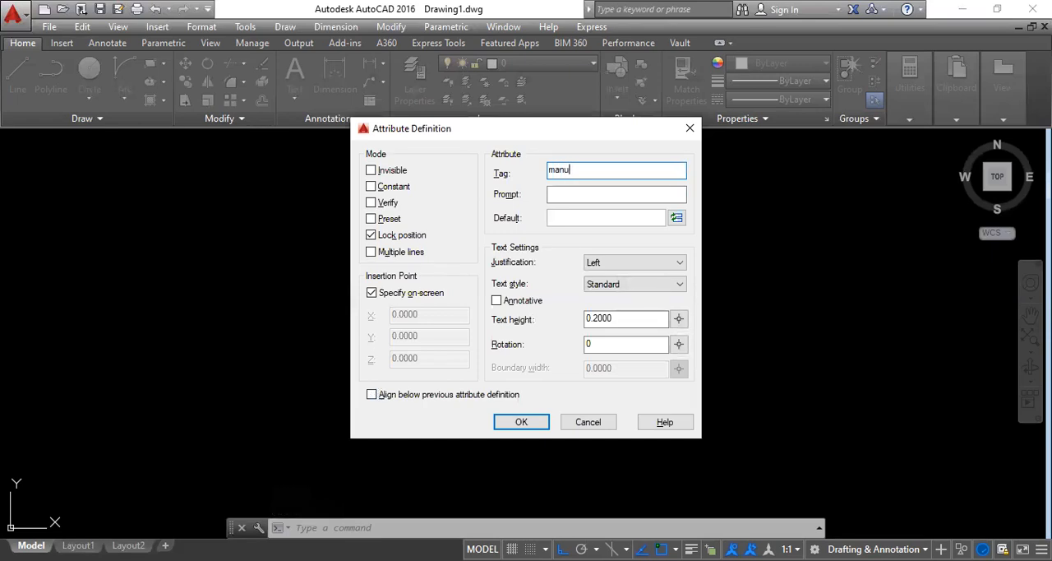
{"action": "type", "text": "facturer"}
{"action": "left_click_drag", "start_coordinate": [597, 169], "coordinate": [463, 185]}
{"action": "key", "text": "ctrl+c"}
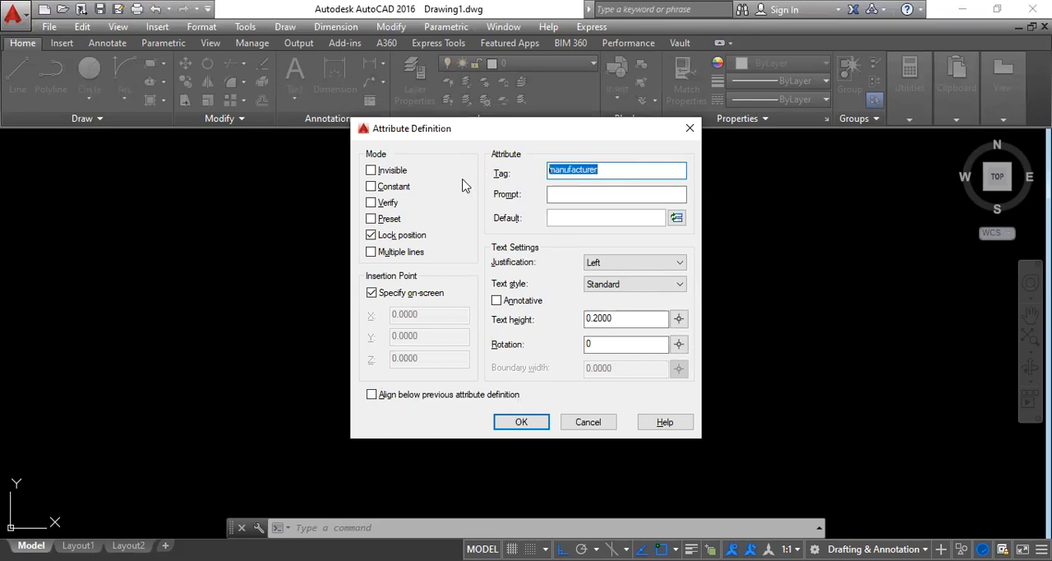
{"action": "left_click", "coordinate": [560, 194]}
{"action": "key", "text": "ctrl+v"}
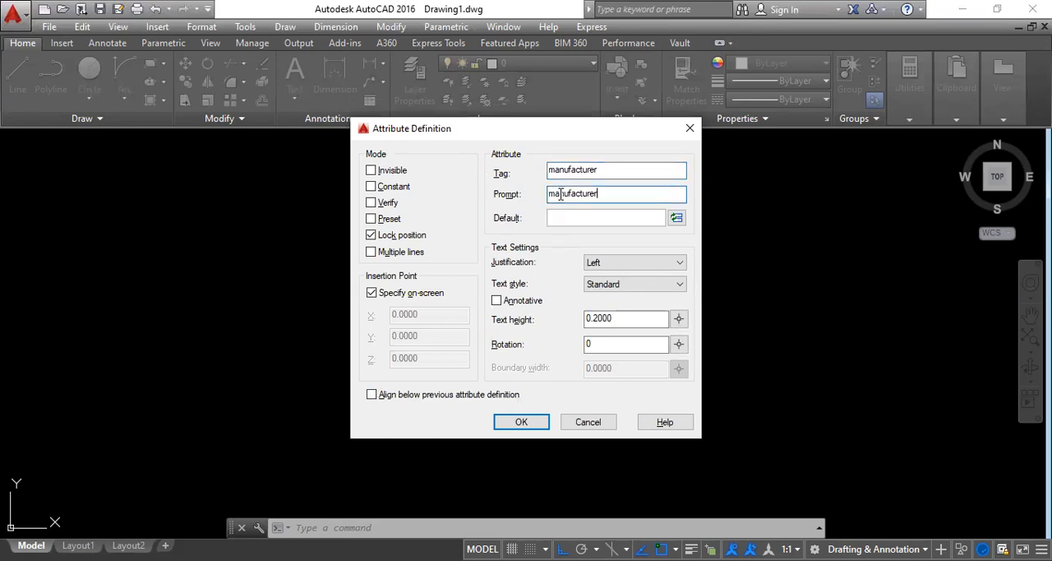
{"action": "left_click", "coordinate": [371, 395]}
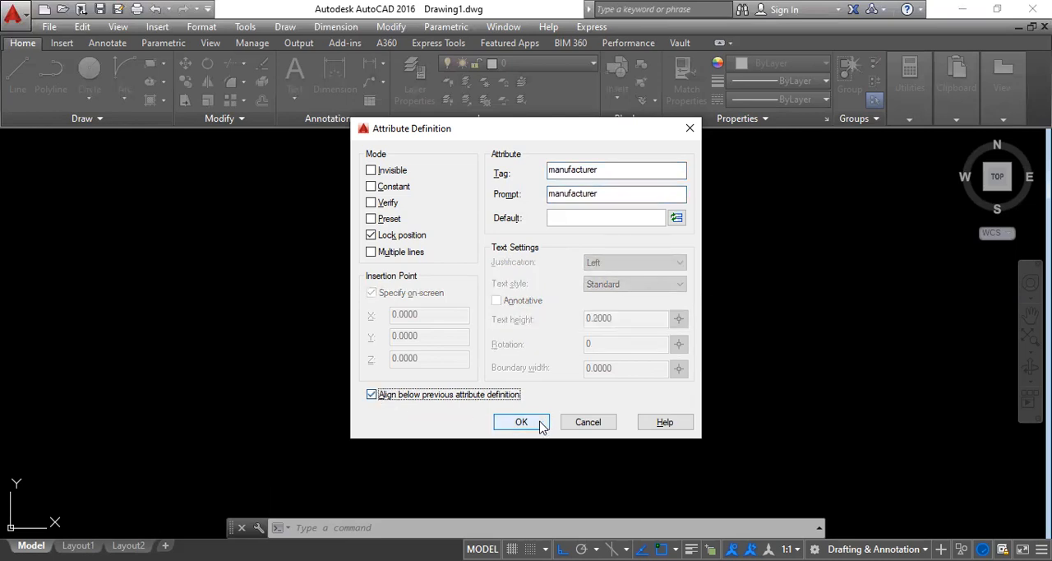
{"action": "left_click", "coordinate": [521, 421]}
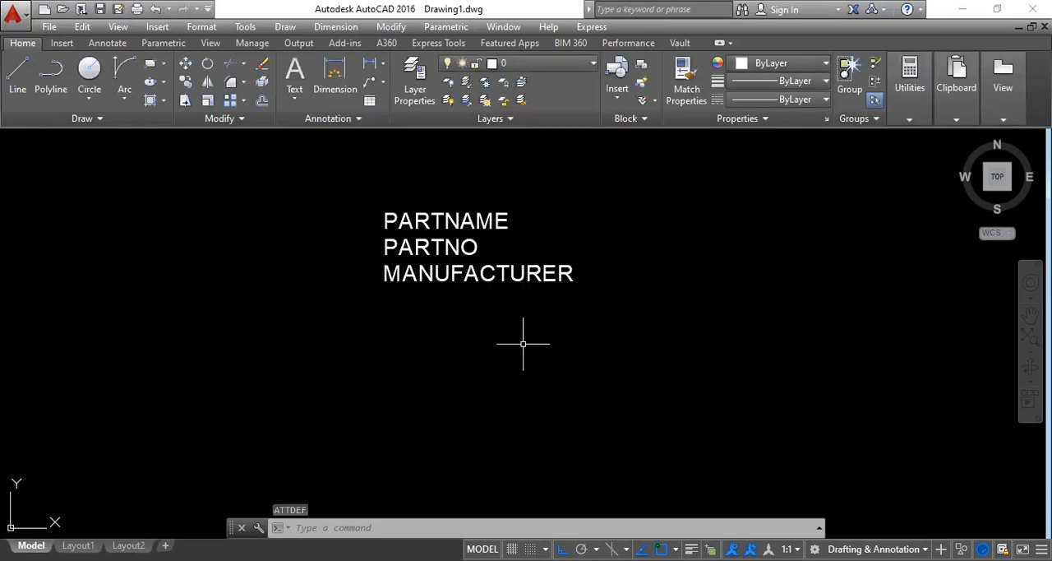
Step: Define an attribute with mfgdate as its tag and prompt, aligned below the MANUFACTURER attribute
{"action": "type", "text": "att"}
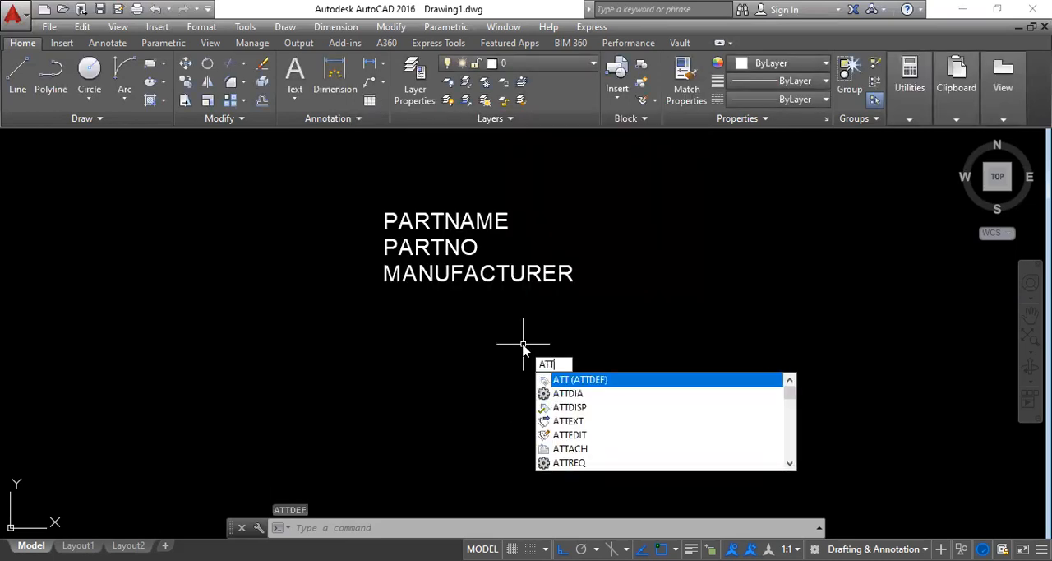
{"action": "key", "text": "Return"}
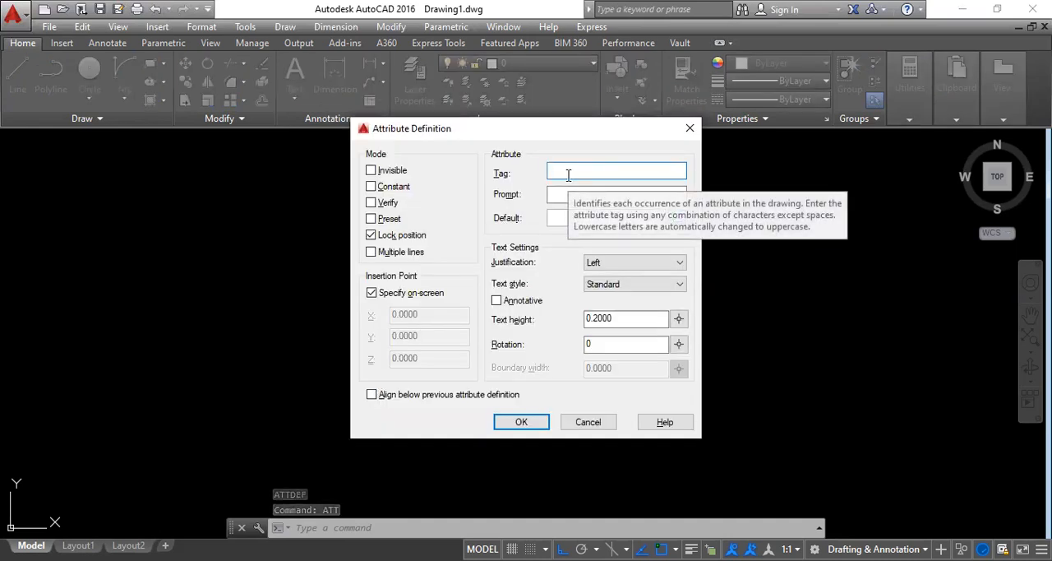
{"action": "type", "text": "mfgdate"}
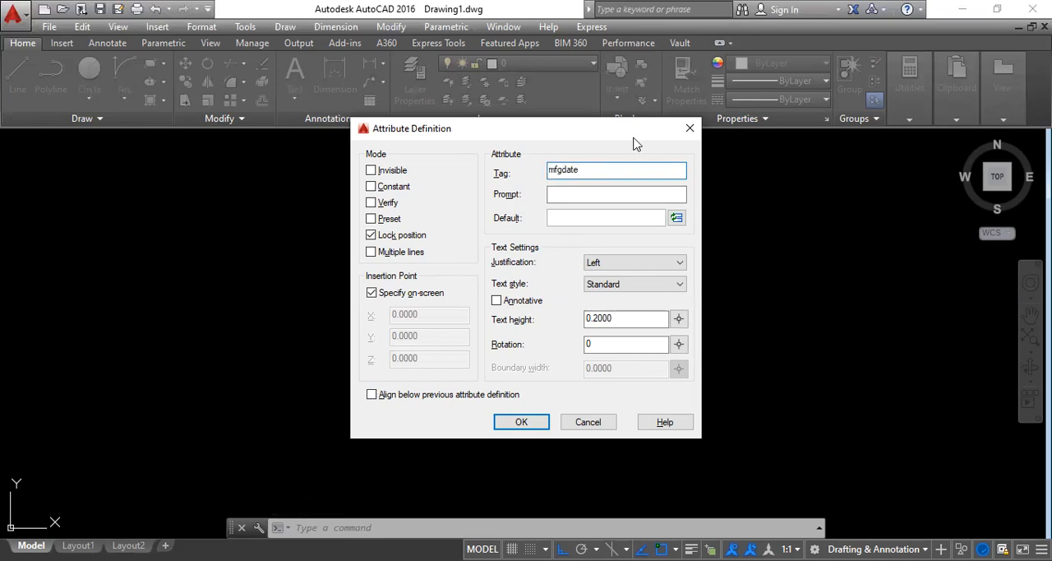
{"action": "double_click", "coordinate": [587, 173]}
{"action": "key", "text": "ctrl+c"}
{"action": "left_click", "coordinate": [556, 196]}
{"action": "key", "text": "ctrl+v"}
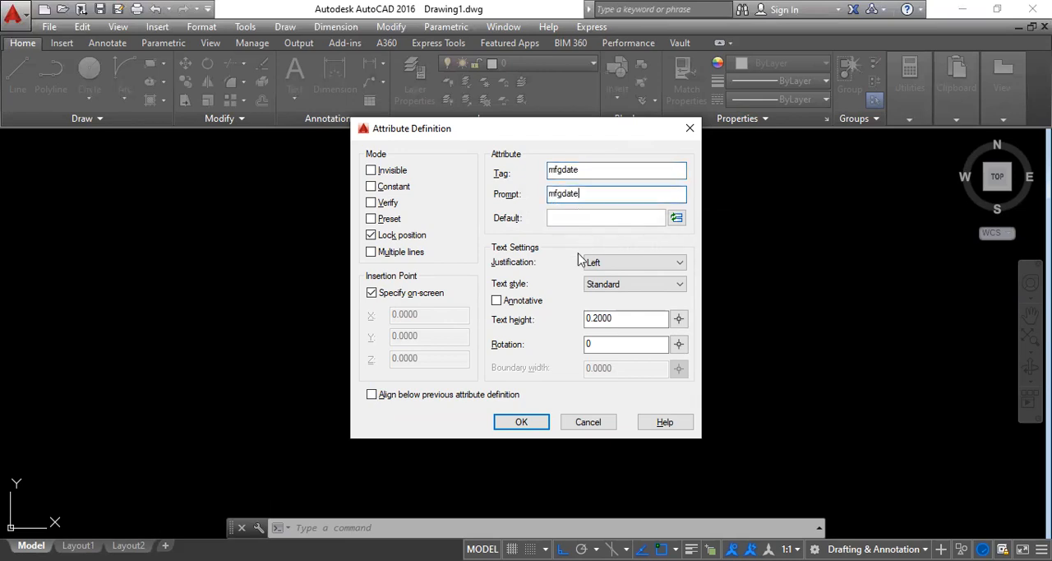
{"action": "left_click", "coordinate": [400, 398]}
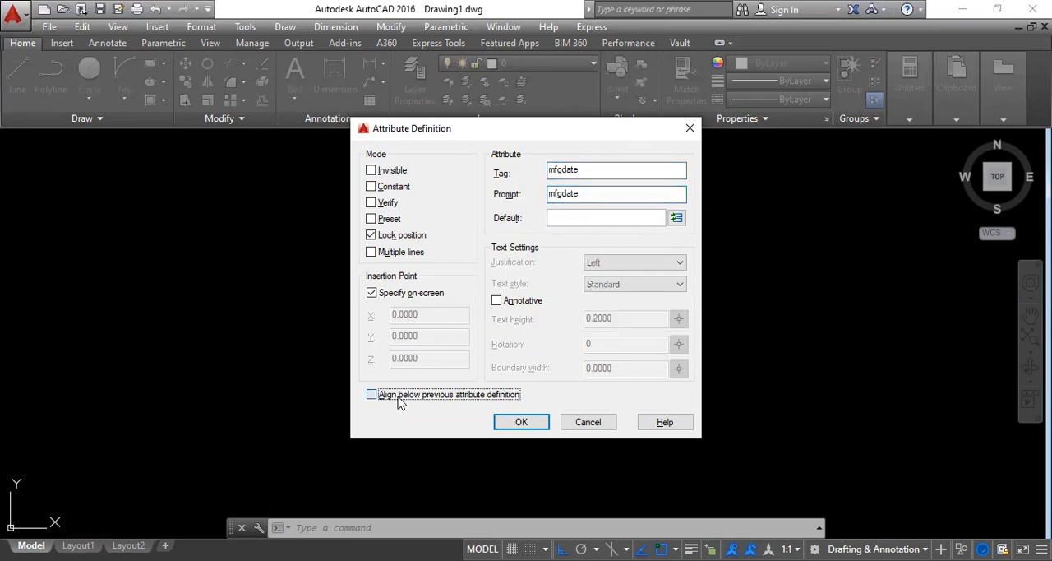
{"action": "left_click", "coordinate": [518, 421]}
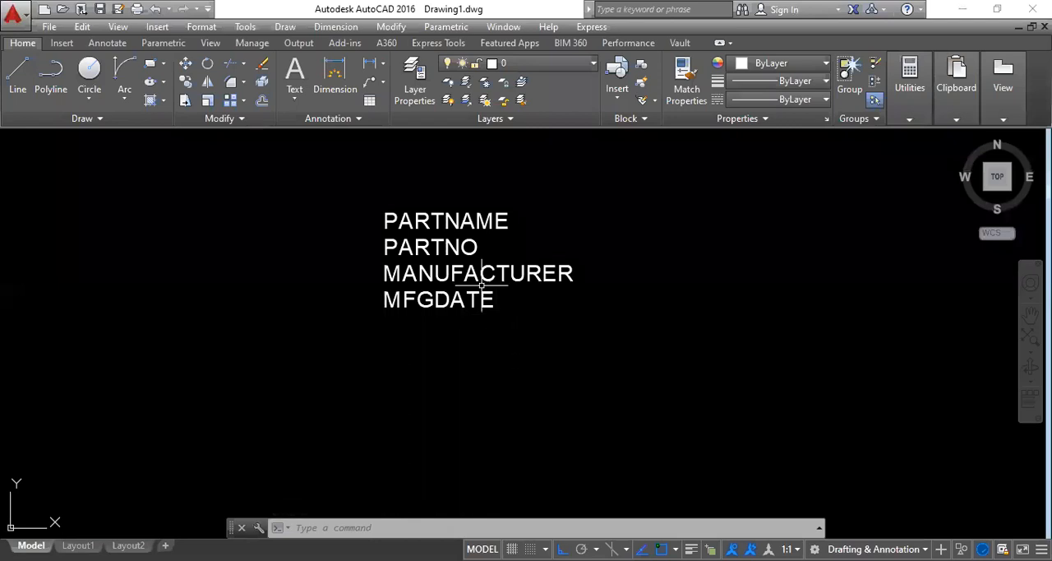
Step: Start a block definition named att and set its base point at the start of the MFGDATE text
{"action": "middle_click_drag", "start_coordinate": [437, 347], "coordinate": [286, 350]}
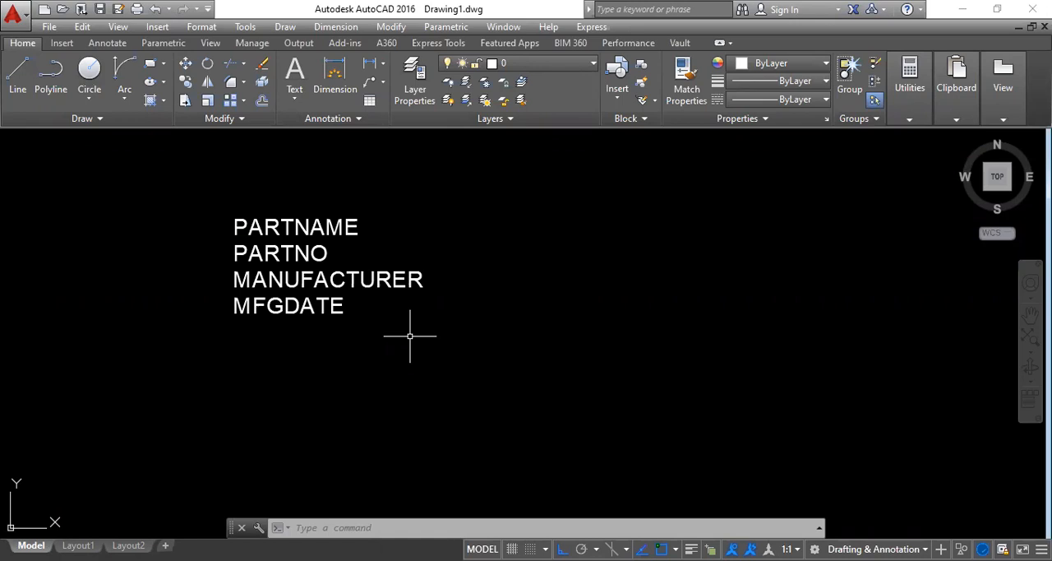
{"action": "type", "text": "B"}
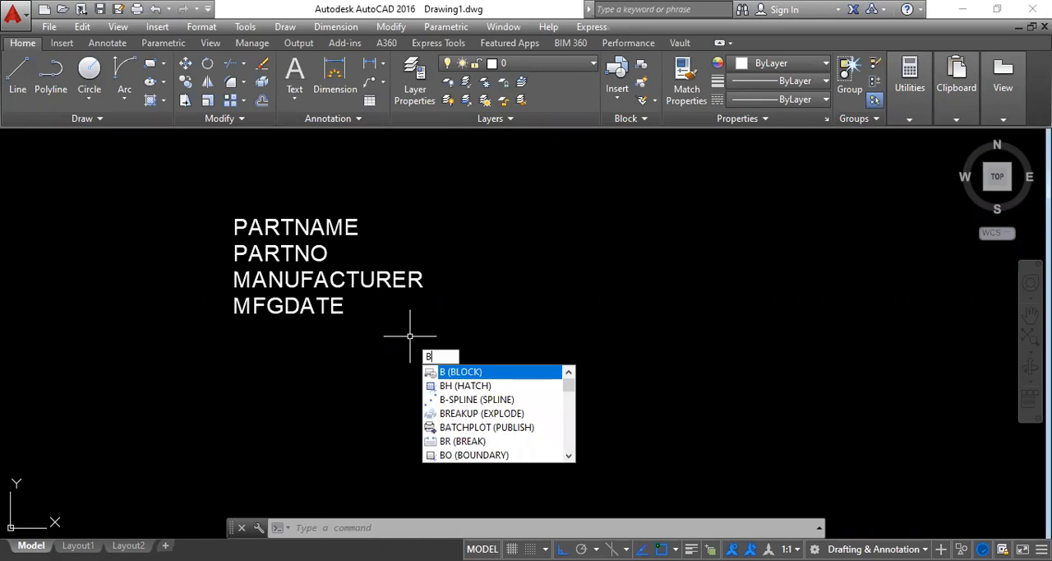
{"action": "key", "text": "Return"}
{"action": "type", "text": "att"}
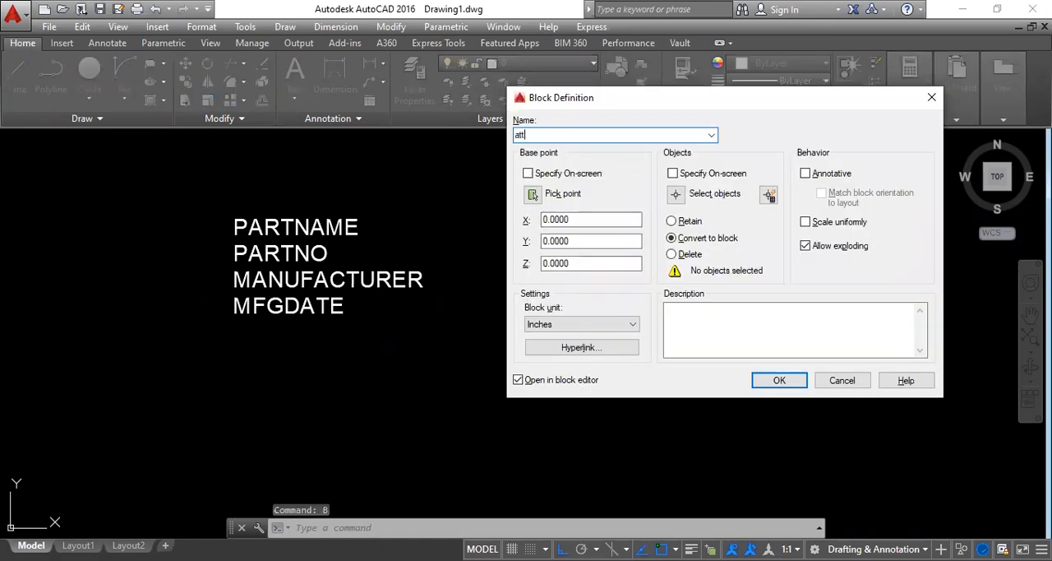
{"action": "left_click", "coordinate": [533, 203]}
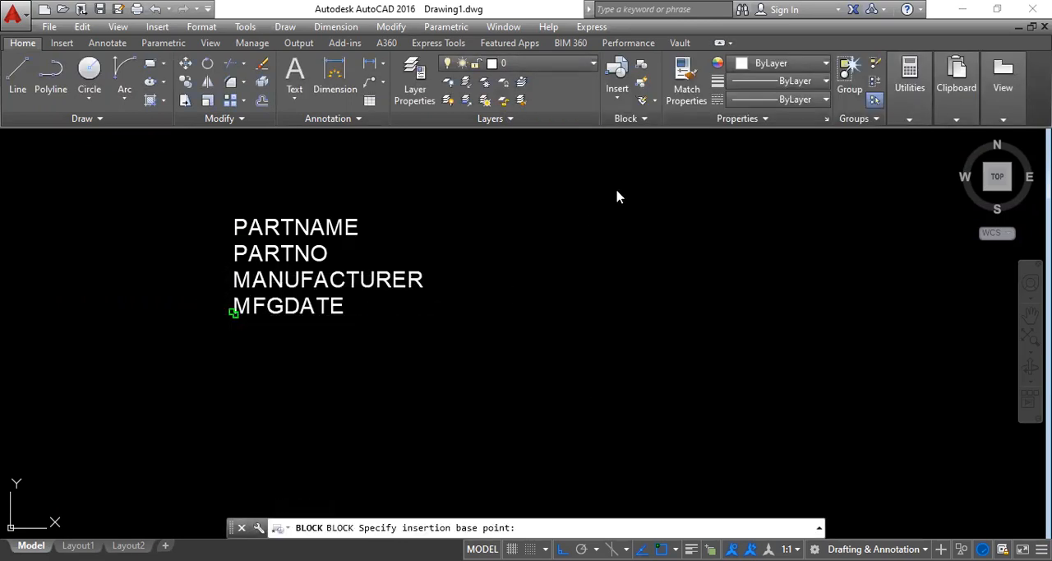
Step: Add all four attribute definitions to the att block and create it without opening it in the block editor
{"action": "left_click", "coordinate": [679, 192]}
{"action": "left_click", "coordinate": [465, 322]}
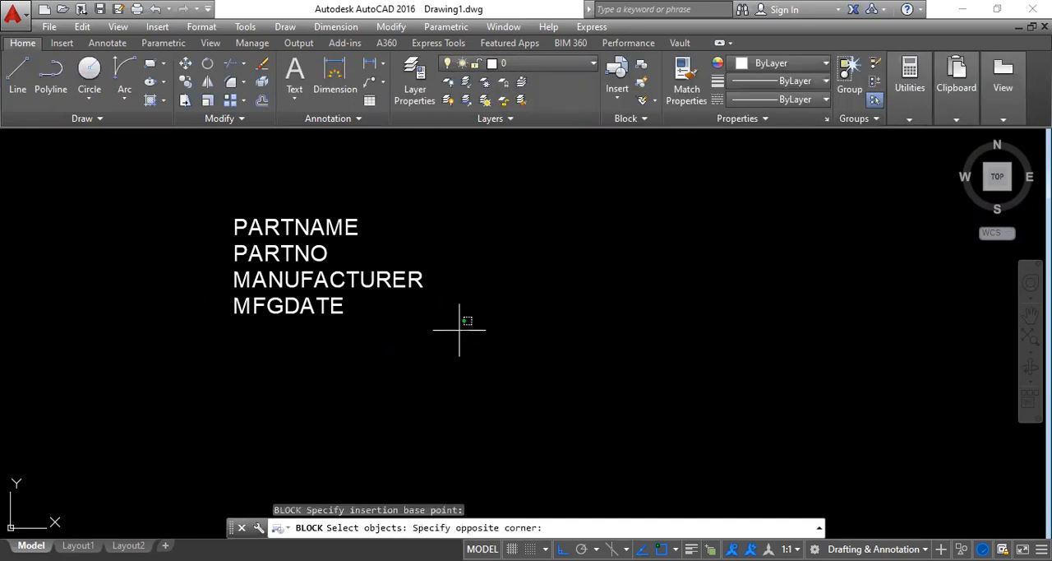
{"action": "left_click", "coordinate": [189, 189]}
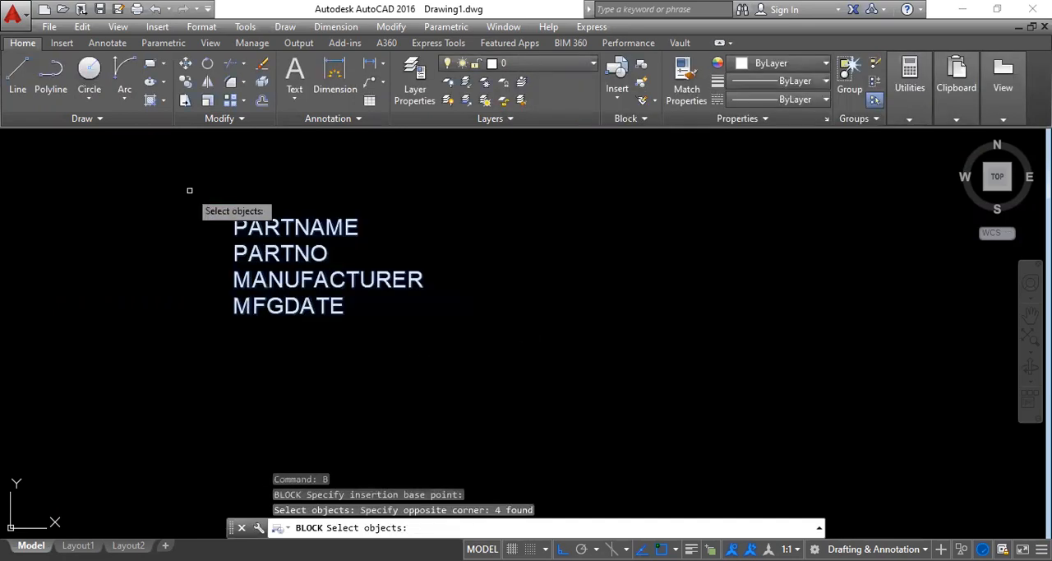
{"action": "key", "text": "Return"}
{"action": "left_click", "coordinate": [518, 380]}
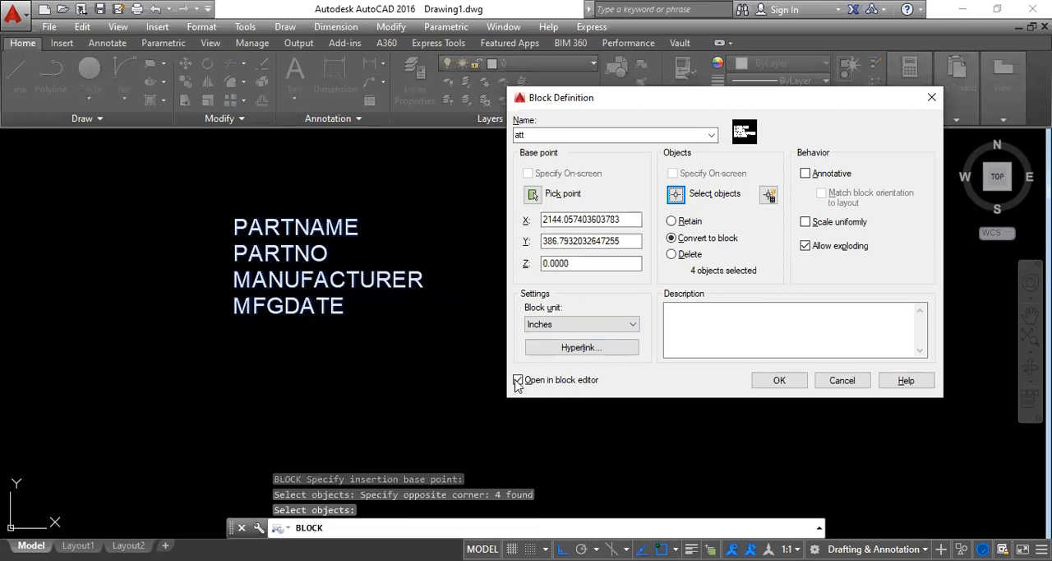
{"action": "left_click", "coordinate": [518, 380]}
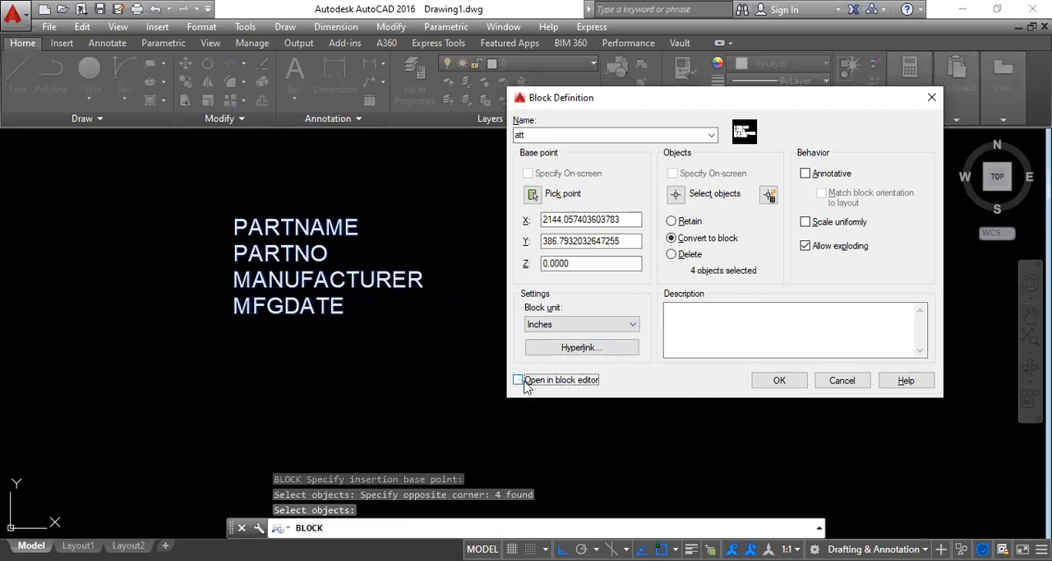
{"action": "left_click", "coordinate": [769, 384]}
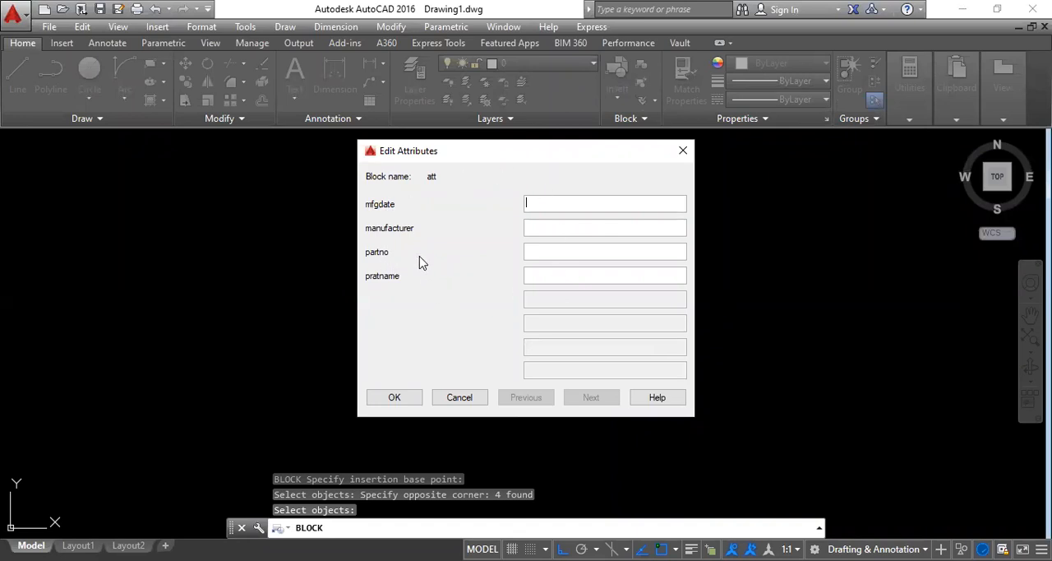
Step: Fill in the block's attributes: mfgdate 21/07/2021, manufacturer caddesk, part number BTY65894G and part name LAPTOP
{"action": "left_click_drag", "start_coordinate": [504, 149], "coordinate": [480, 153]}
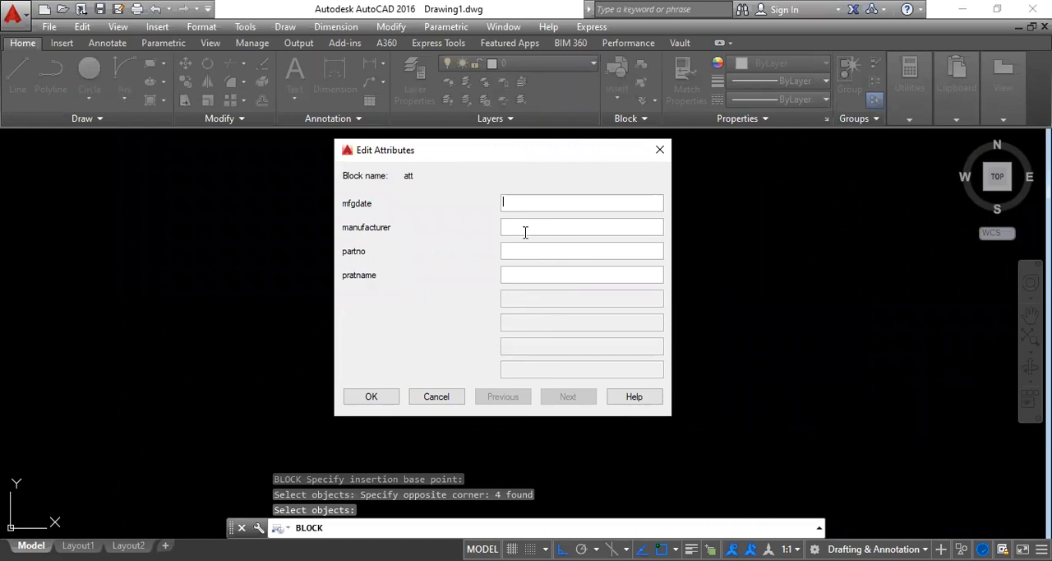
{"action": "type", "text": "21/07/2021"}
{"action": "left_click", "coordinate": [524, 227]}
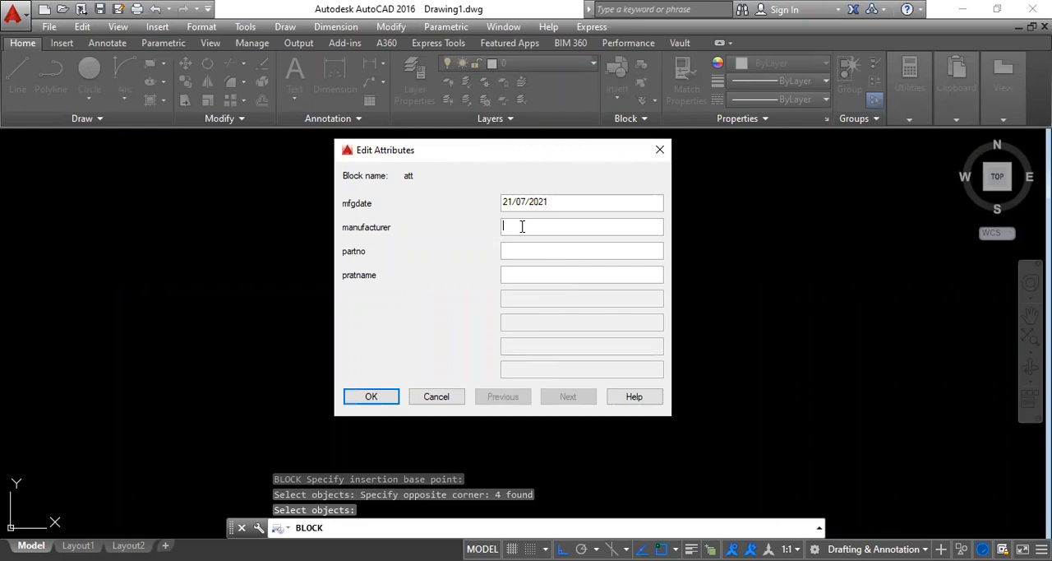
{"action": "type", "text": "cadde"}
{"action": "left_click", "coordinate": [512, 251]}
{"action": "type", "text": "bty456"}
{"action": "left_click_drag", "start_coordinate": [564, 251], "coordinate": [404, 265]}
{"action": "type", "text": "BTY65894G"}
{"action": "type", "text": "LAPTO"}
{"action": "left_click", "coordinate": [371, 397]}
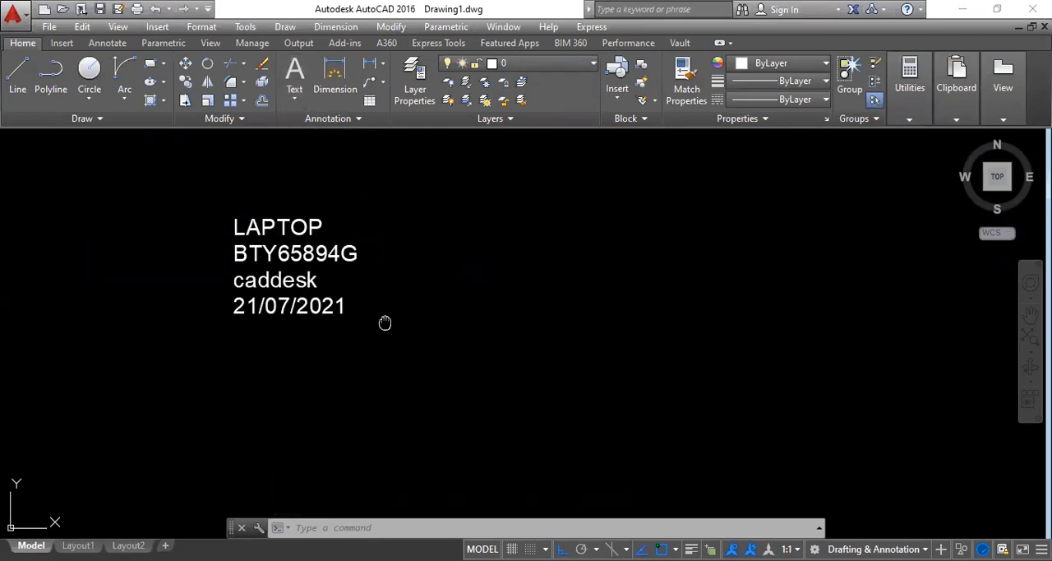
Step: Insert another instance of the att block in the empty area to the right of the LAPTOP block
{"action": "middle_click_drag", "start_coordinate": [383, 321], "coordinate": [265, 353]}
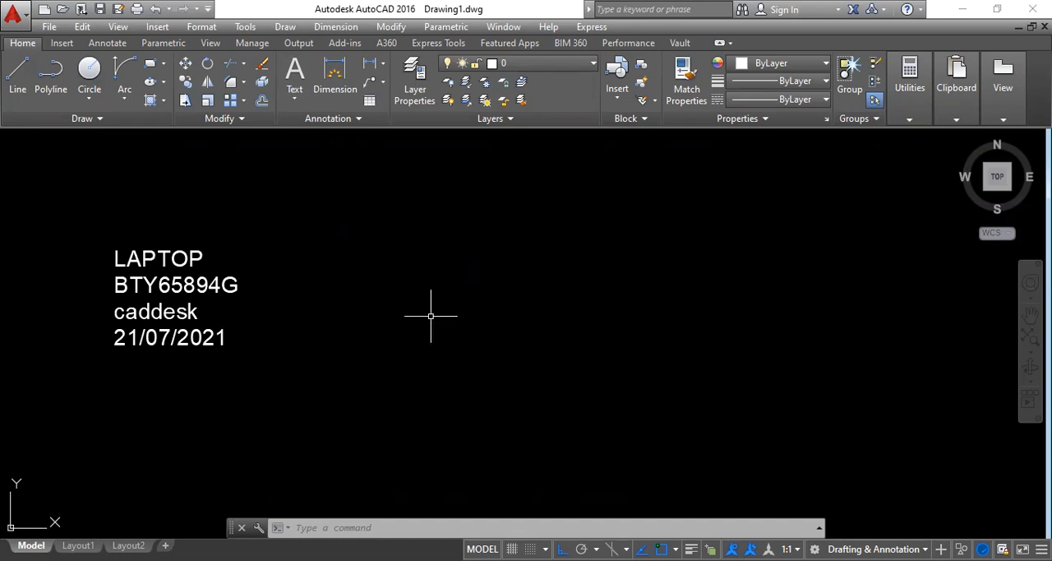
{"action": "type", "text": "I"}
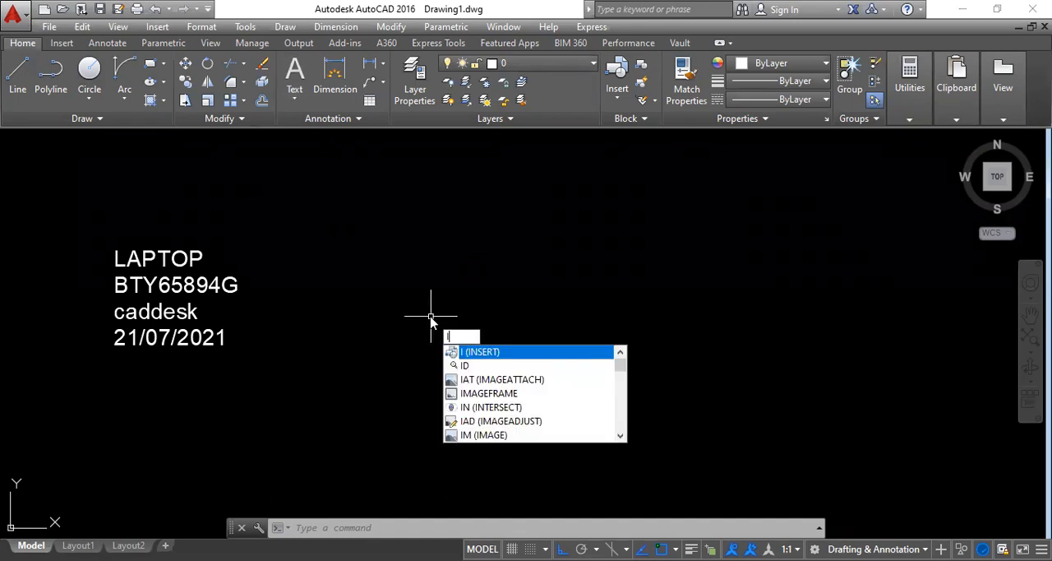
{"action": "key", "text": "Return"}
{"action": "left_click", "coordinate": [635, 384]}
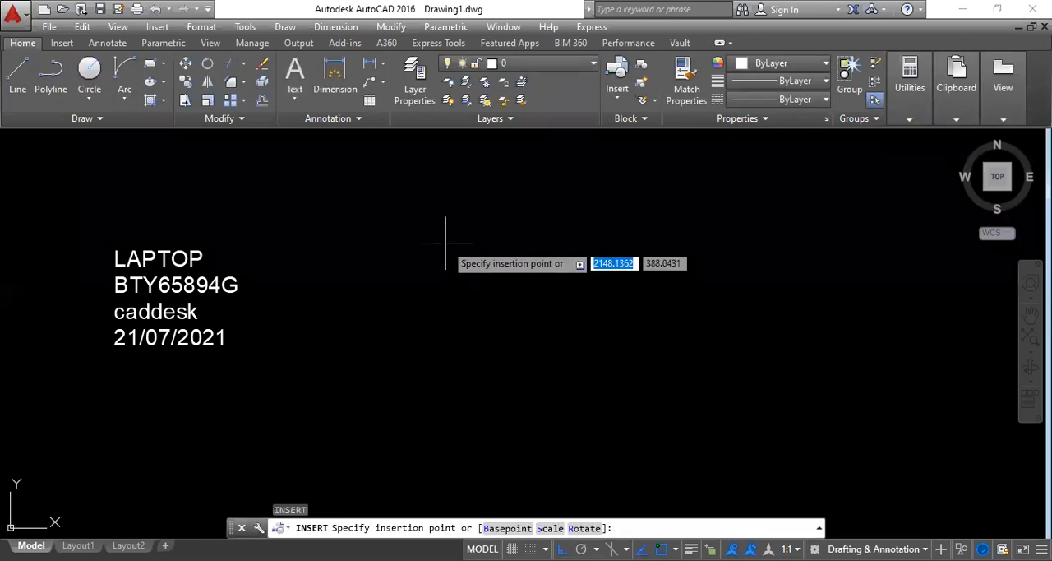
{"action": "left_click", "coordinate": [446, 243]}
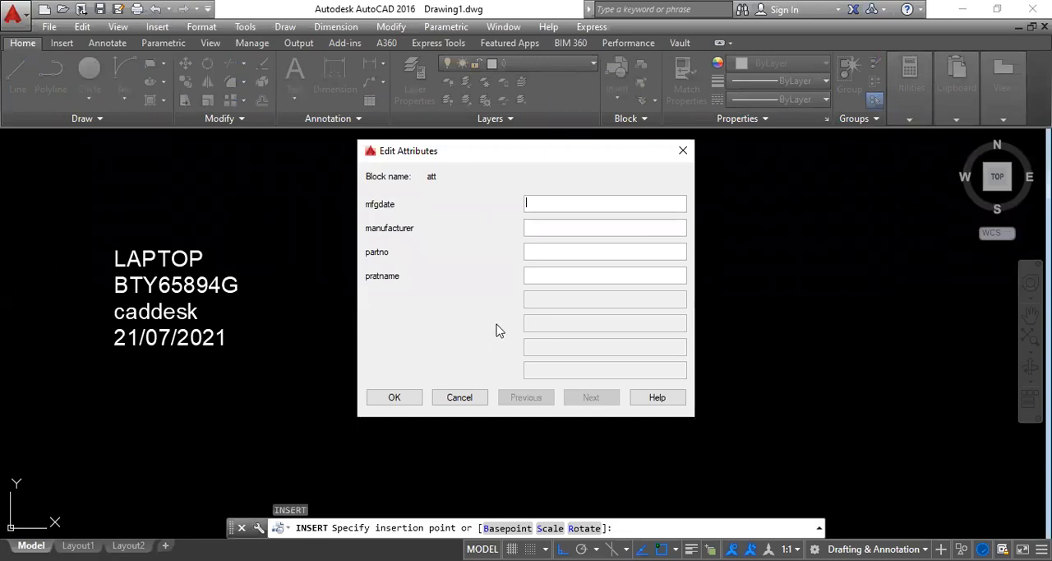
Step: Fill in the new instance's attributes: mfgdate 15/07/021, manufacturer SAMSUNG, part number 45HK658 and part name MOBILE
{"action": "type", "text": "15/07/021"}
{"action": "left_click", "coordinate": [573, 228]}
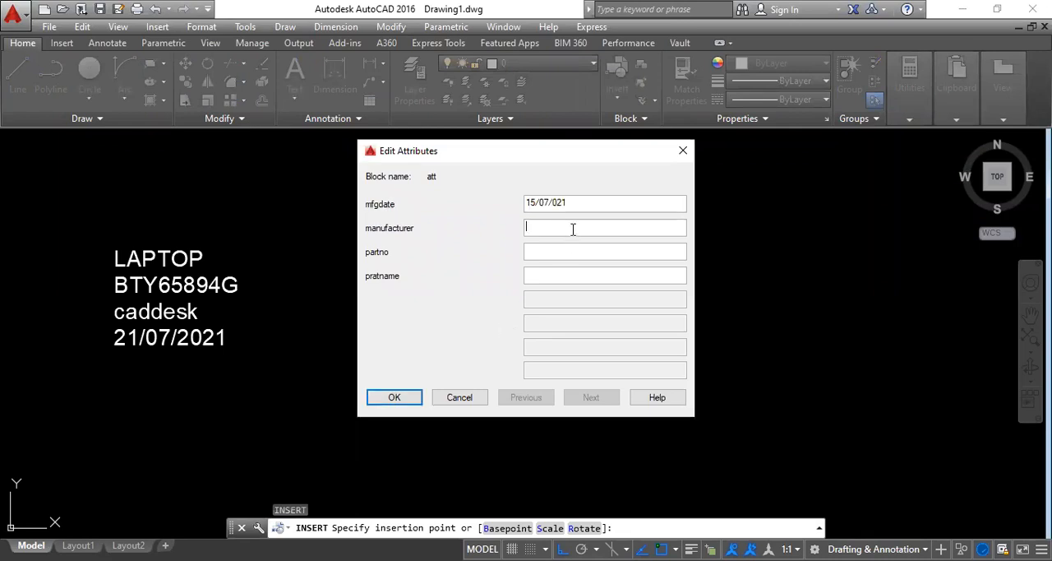
{"action": "type", "text": "SAMS"}
{"action": "type", "text": "4"}
{"action": "type", "text": "5HK658"}
{"action": "left_click", "coordinate": [562, 271]}
{"action": "type", "text": "MOBILE"}
{"action": "left_click", "coordinate": [402, 396]}
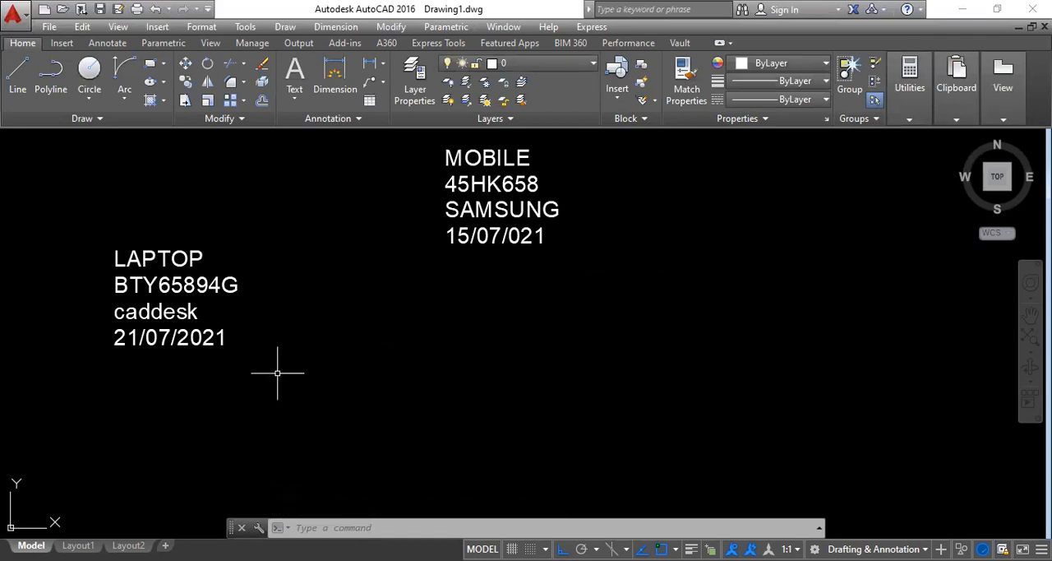
{"action": "middle_click_drag", "start_coordinate": [414, 331], "coordinate": [372, 352]}
{"action": "scroll", "coordinate": [372, 353], "scroll_direction": "down", "scroll_amount": 2}
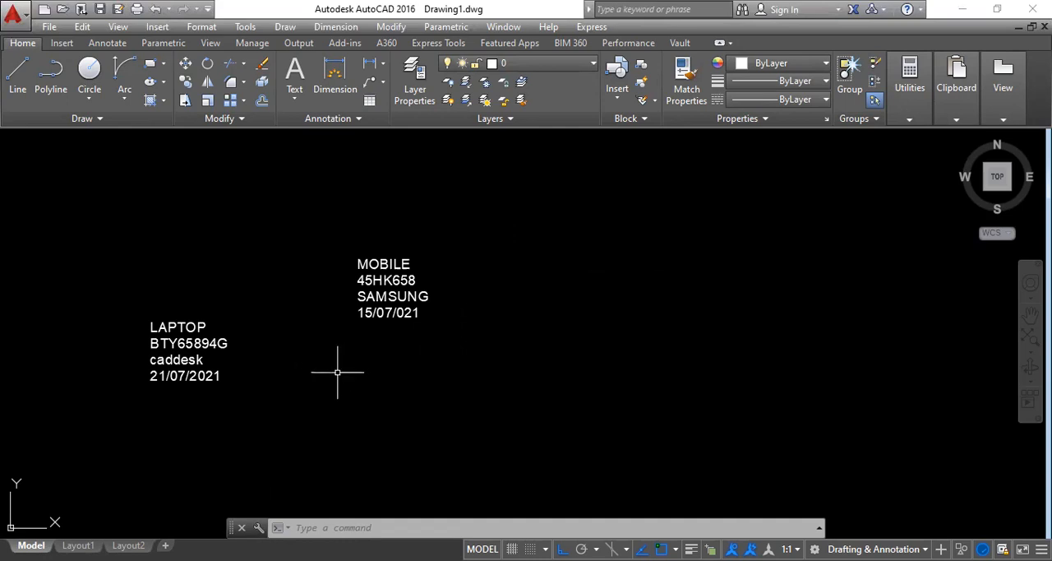
{"action": "scroll", "coordinate": [345, 365], "scroll_direction": "up", "scroll_amount": 4}
{"action": "scroll", "coordinate": [376, 353], "scroll_direction": "down", "scroll_amount": 2}
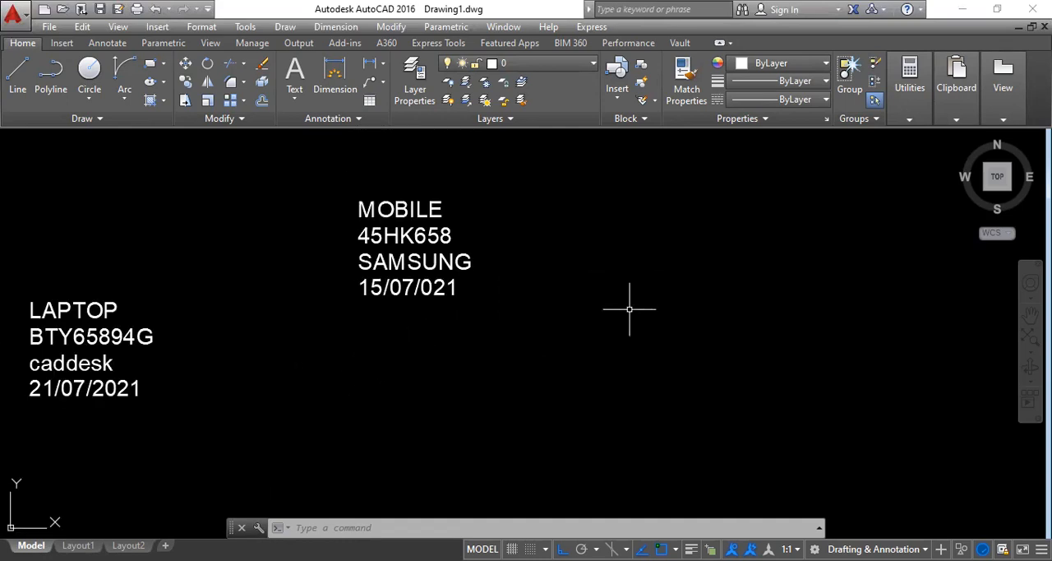
Step: Define an attribute with tag PARTNMAE and prompt PARTNAME, placed in the empty area to the right of the MOBILE block
{"action": "type", "text": "ATT"}
{"action": "key", "text": "Return"}
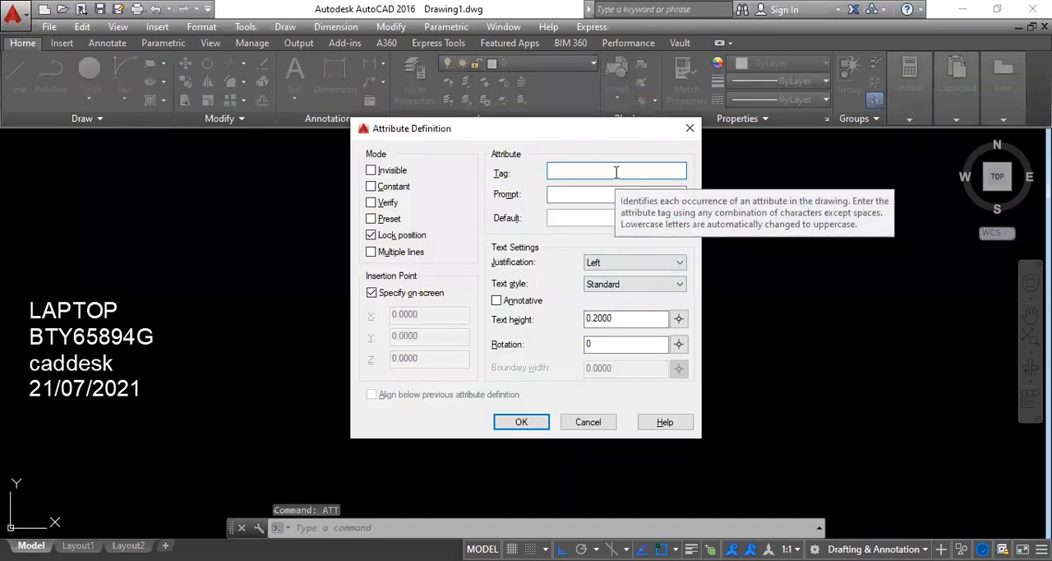
{"action": "type", "text": "PARTNMAE"}
{"action": "left_click", "coordinate": [569, 194]}
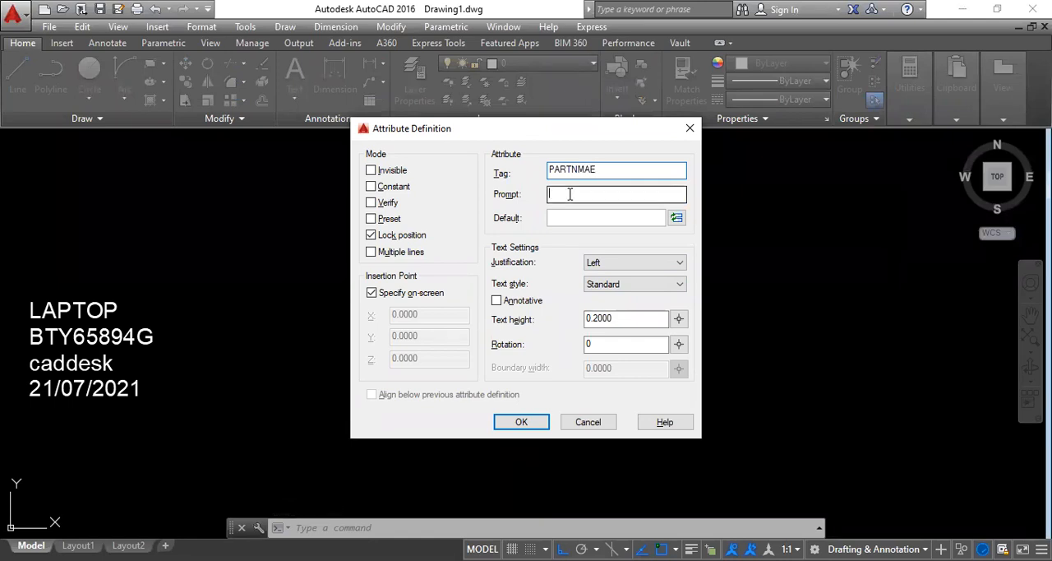
{"action": "type", "text": "PARTNAME"}
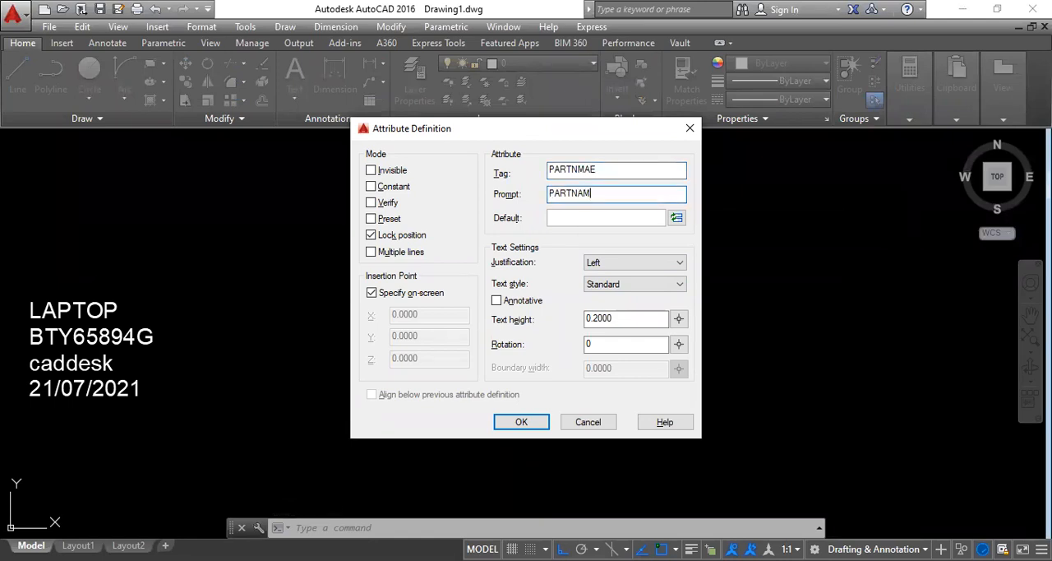
{"action": "left_click", "coordinate": [520, 422]}
{"action": "left_click", "coordinate": [600, 275]}
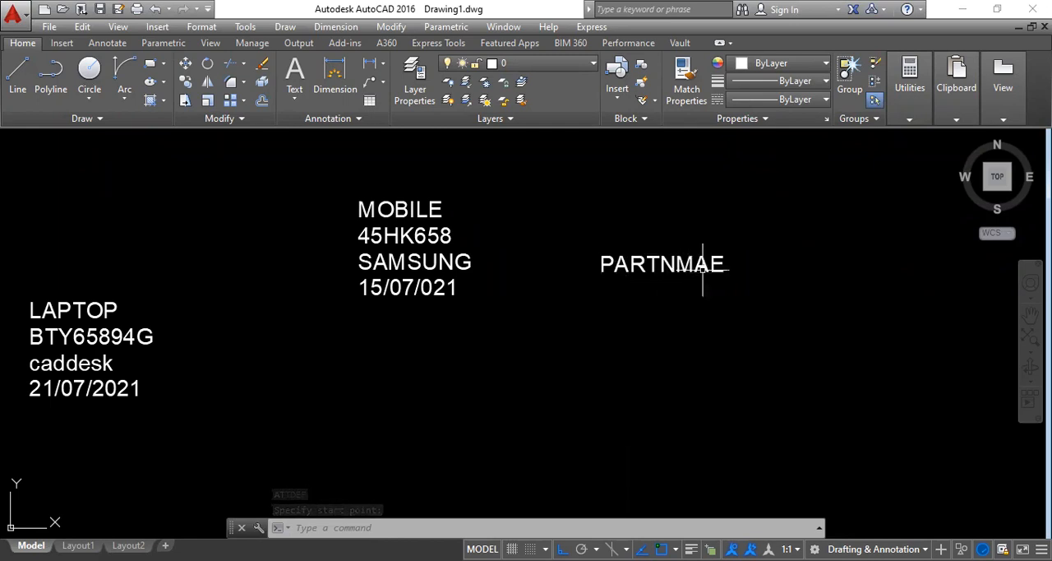
Step: Correct the new attribute definition's tag to PARTNAME
{"action": "left_click", "coordinate": [643, 266]}
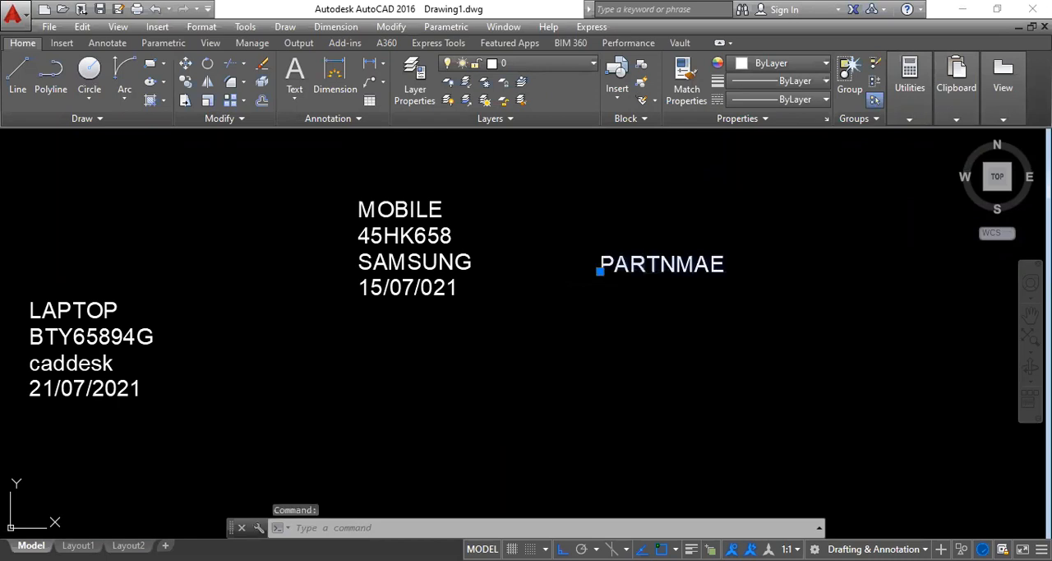
{"action": "double_click", "coordinate": [643, 265]}
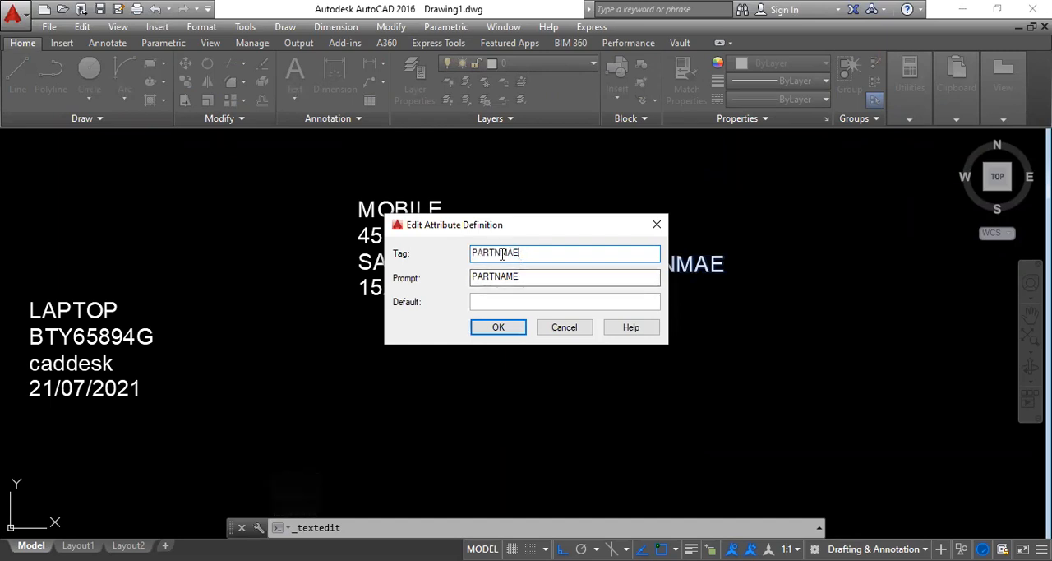
{"action": "type", "text": "PARTNAME"}
{"action": "left_click", "coordinate": [496, 327]}
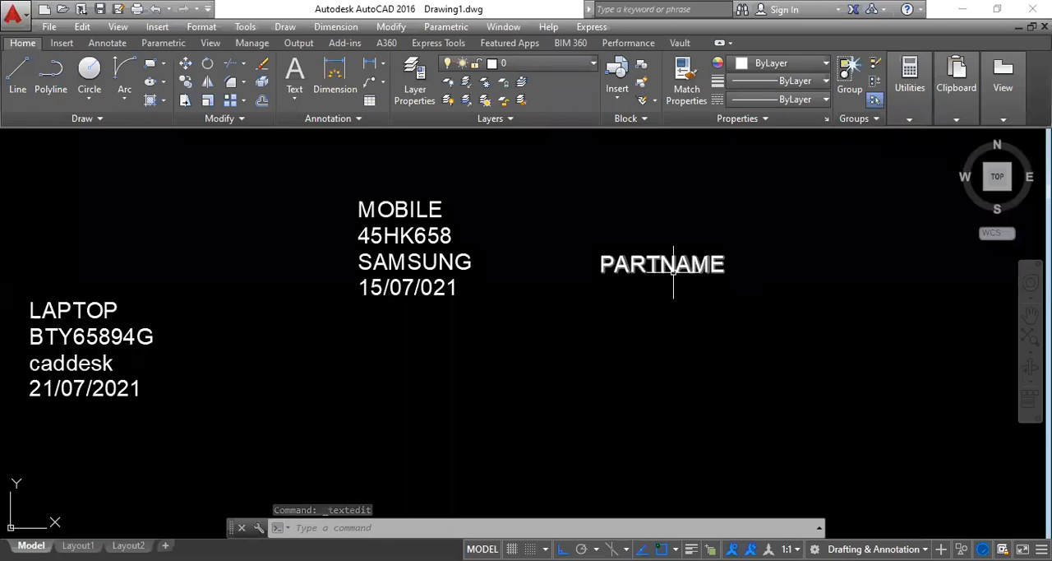
Step: Delete the LAPTOP block, the MOBILE block and the PARTNAME attribute definition from the drawing
{"action": "scroll", "coordinate": [693, 298], "scroll_direction": "down", "scroll_amount": 2}
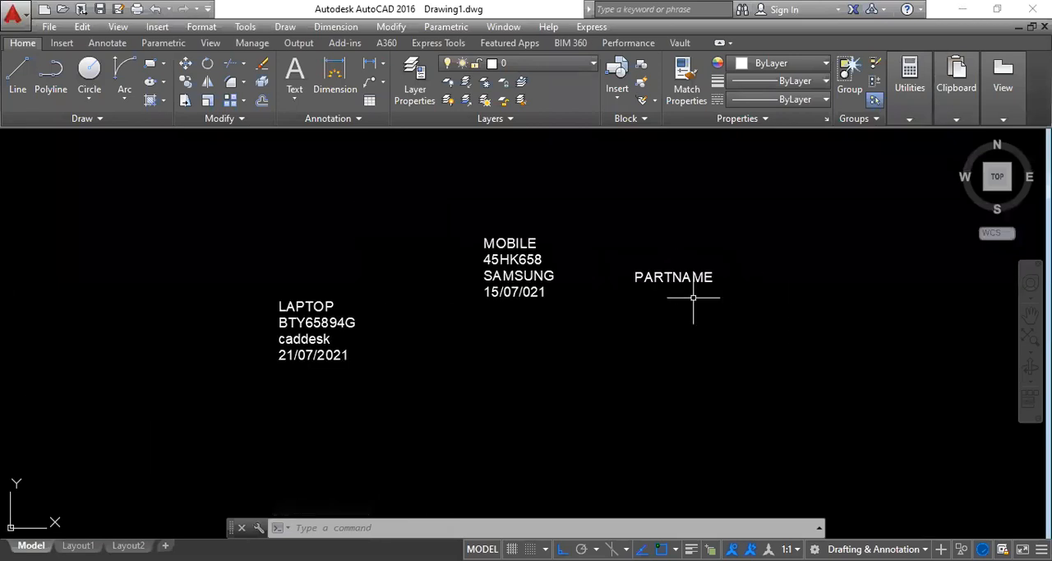
{"action": "middle_click_drag", "start_coordinate": [635, 351], "coordinate": [659, 306]}
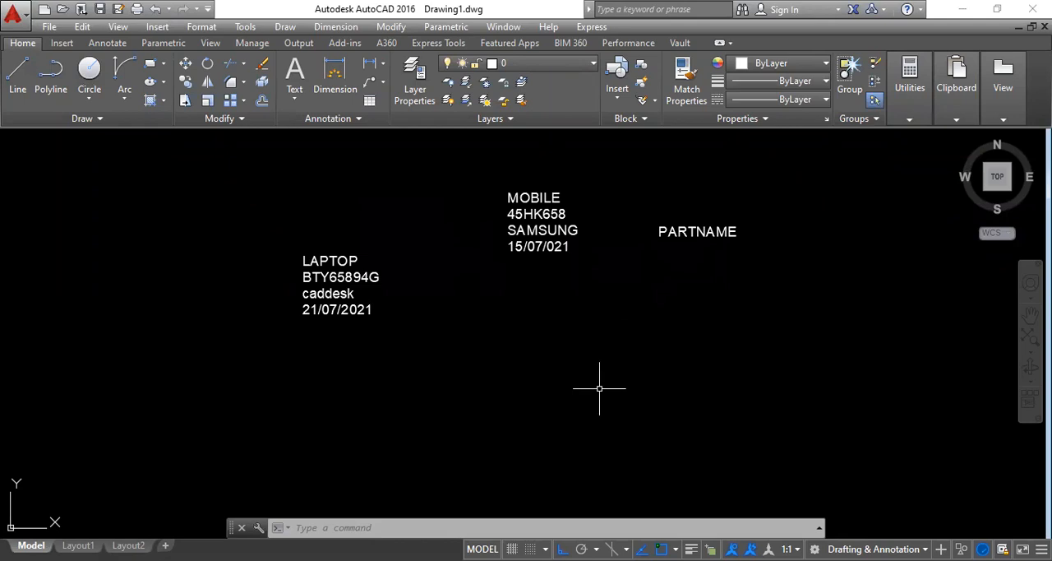
{"action": "left_click", "coordinate": [821, 383]}
{"action": "left_click", "coordinate": [202, 182]}
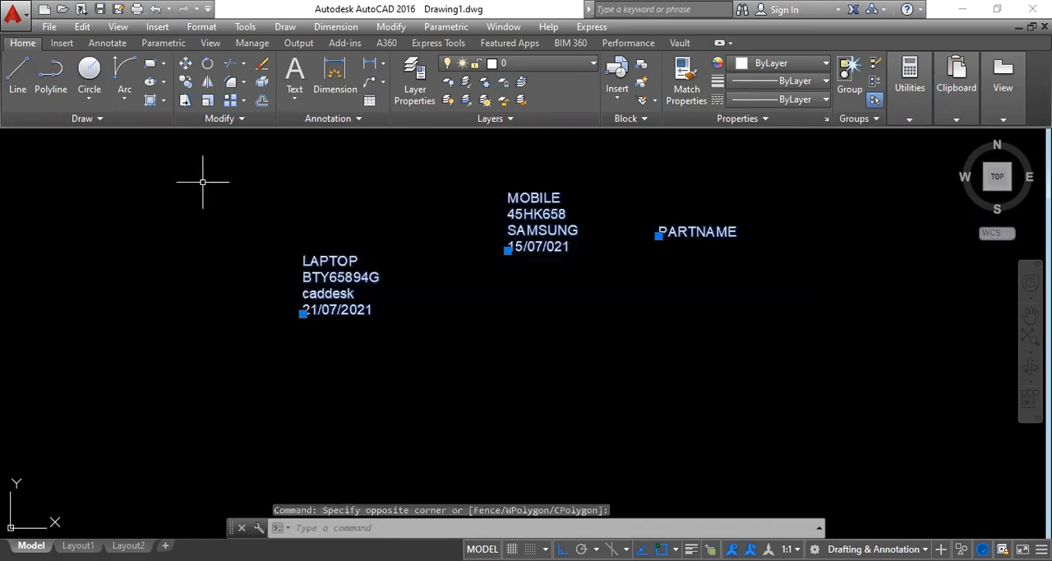
{"action": "key", "text": "Delete"}
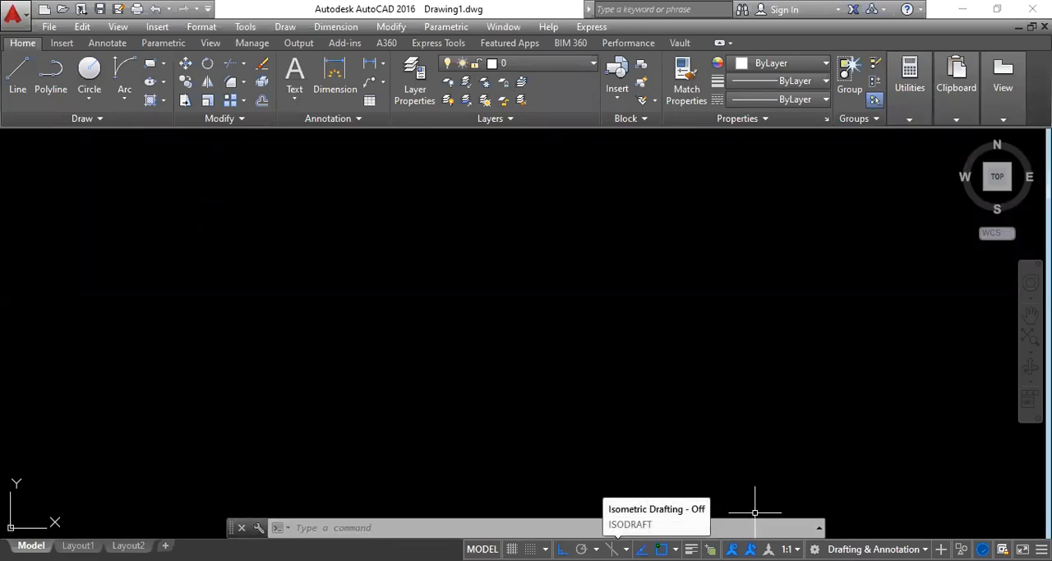
Step: Turn on isometric drafting, cycle through the top, right and left isoplanes, and return to orthographic drafting
{"action": "left_click", "coordinate": [613, 548]}
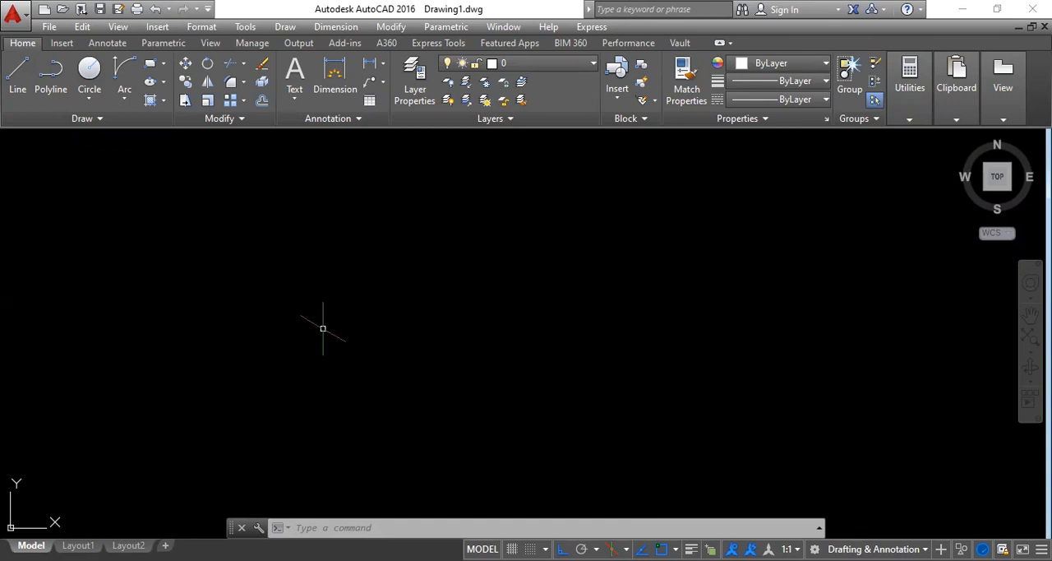
{"action": "key", "text": "F5"}
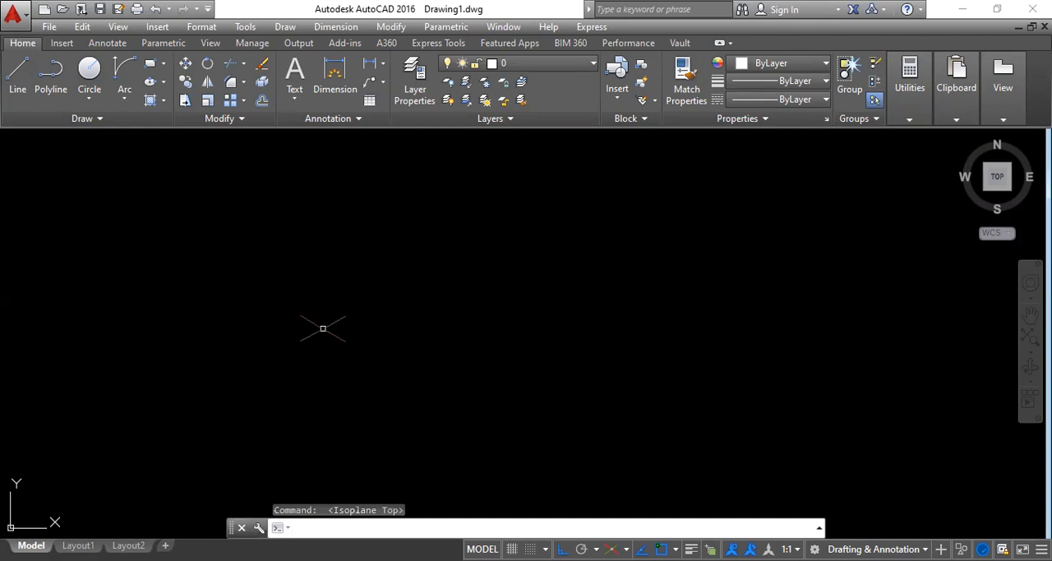
{"action": "key", "text": "F5"}
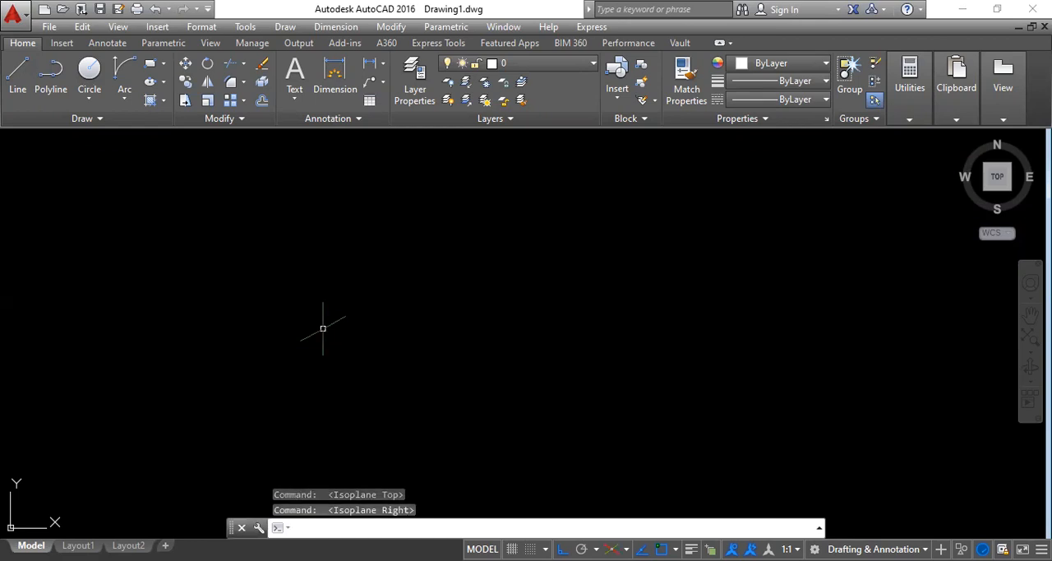
{"action": "key", "text": "F5"}
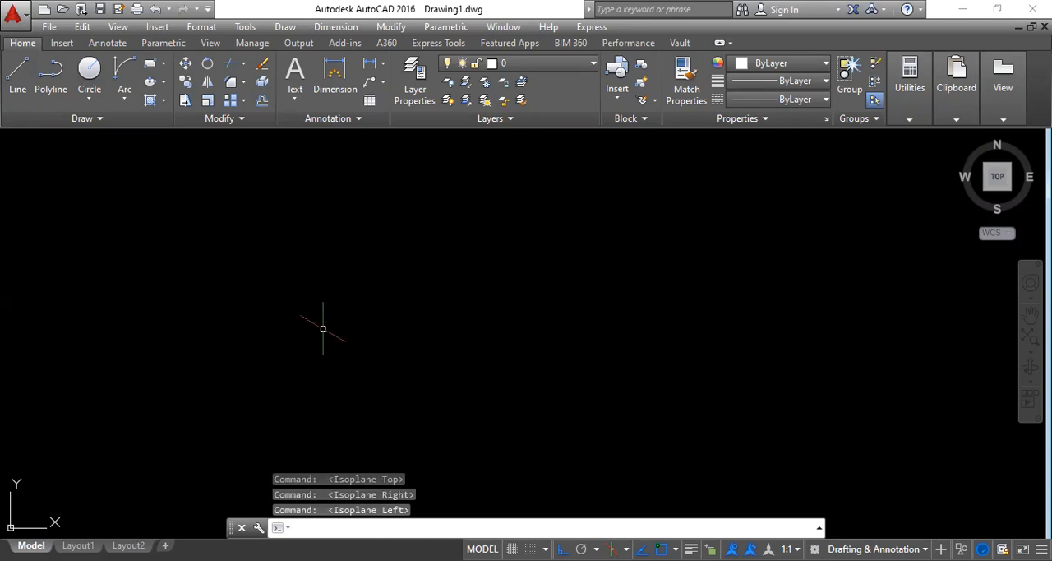
{"action": "key", "text": "F5"}
{"action": "key", "text": "F5"}
{"action": "key", "text": "F5"}
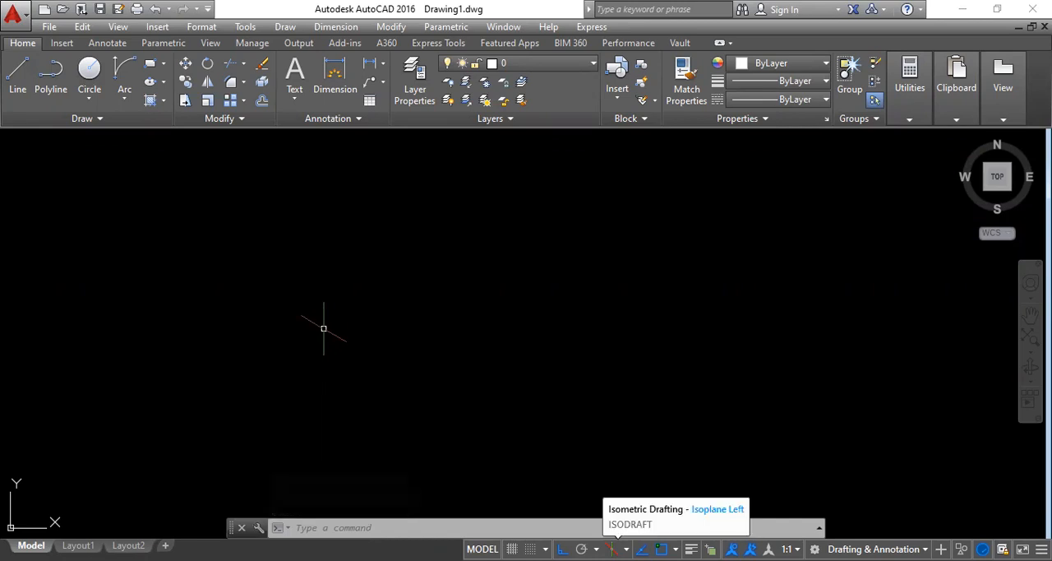
{"action": "left_click", "coordinate": [612, 548]}
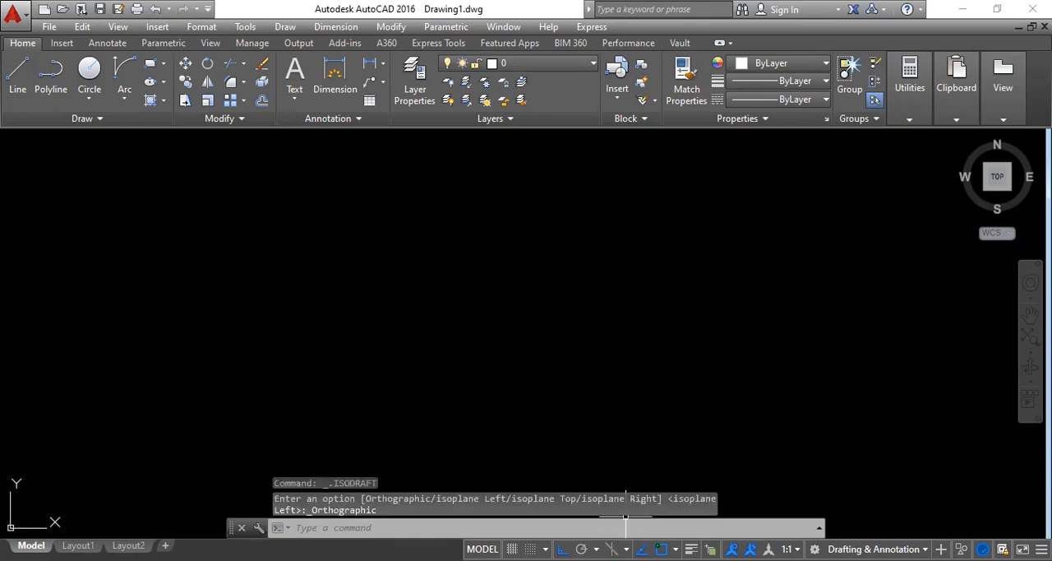
Step: Turn on isometric drafting and cycle through the isoplanes, finishing on Isoplane Left
{"action": "left_click", "coordinate": [612, 549]}
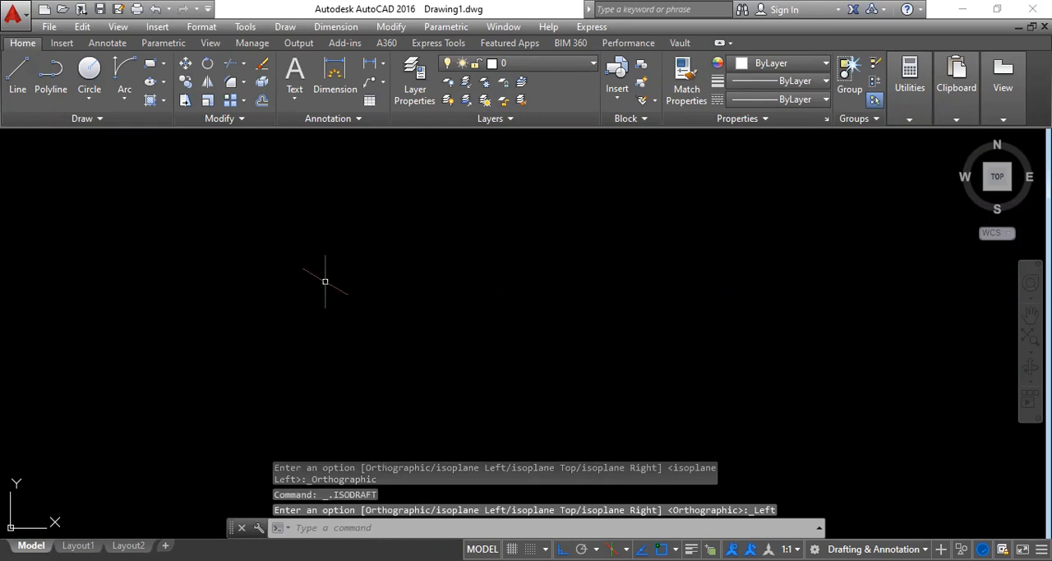
{"action": "key", "text": "F5"}
{"action": "key", "text": "F5"}
{"action": "key", "text": "F5"}
{"action": "key", "text": "F5"}
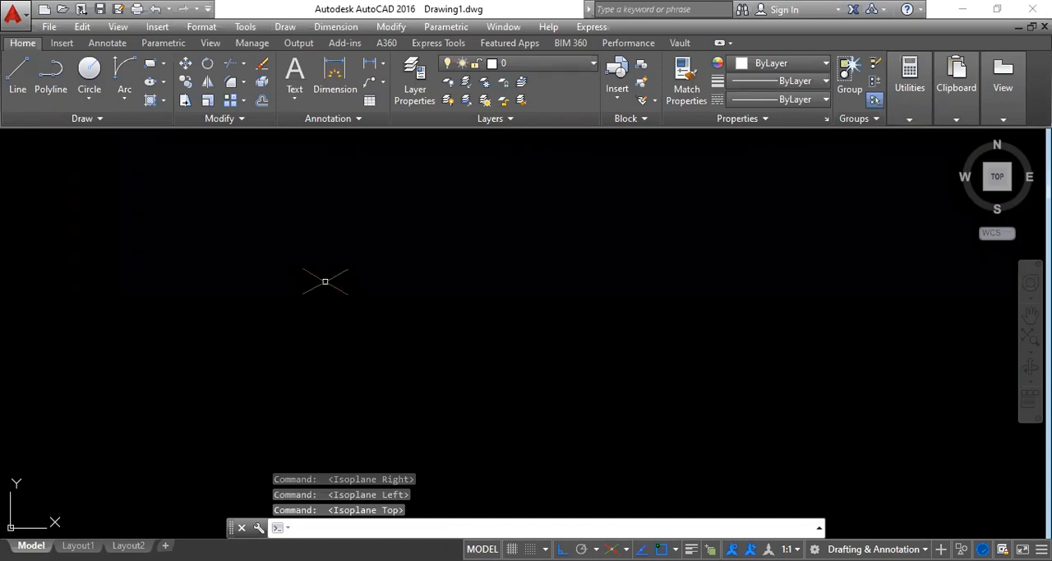
{"action": "key", "text": "F5"}
{"action": "key", "text": "F5"}
{"action": "key", "text": "F5"}
{"action": "key", "text": "F5"}
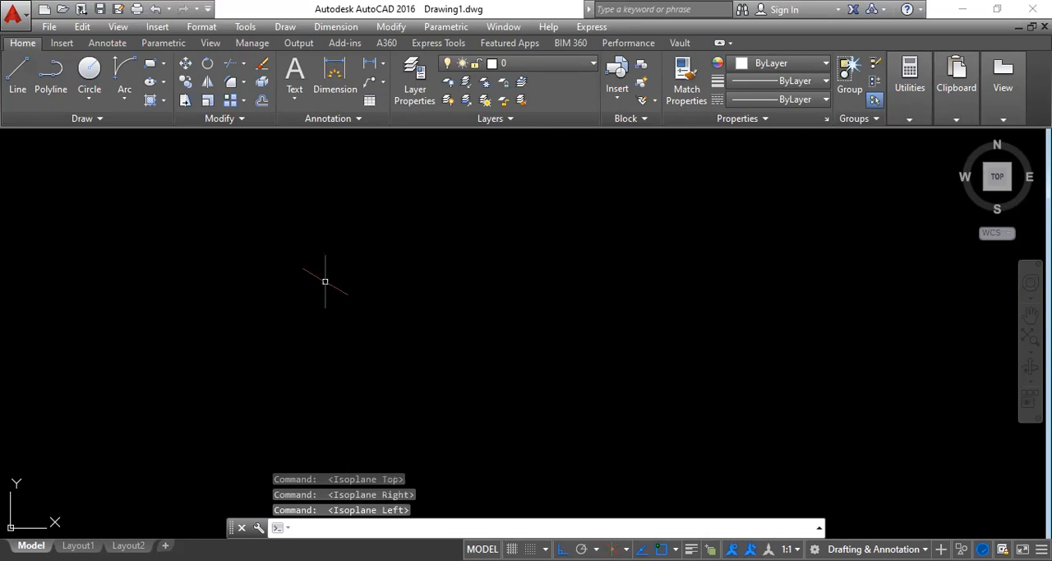
{"action": "key", "text": "F5"}
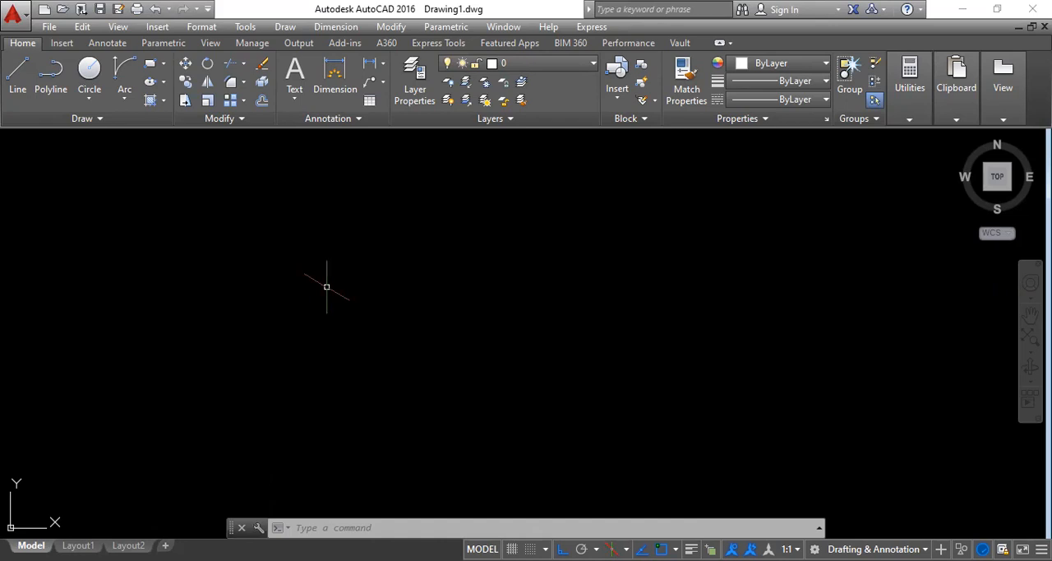
{"action": "key", "text": "F5"}
{"action": "key", "text": "F5"}
{"action": "key", "text": "F5"}
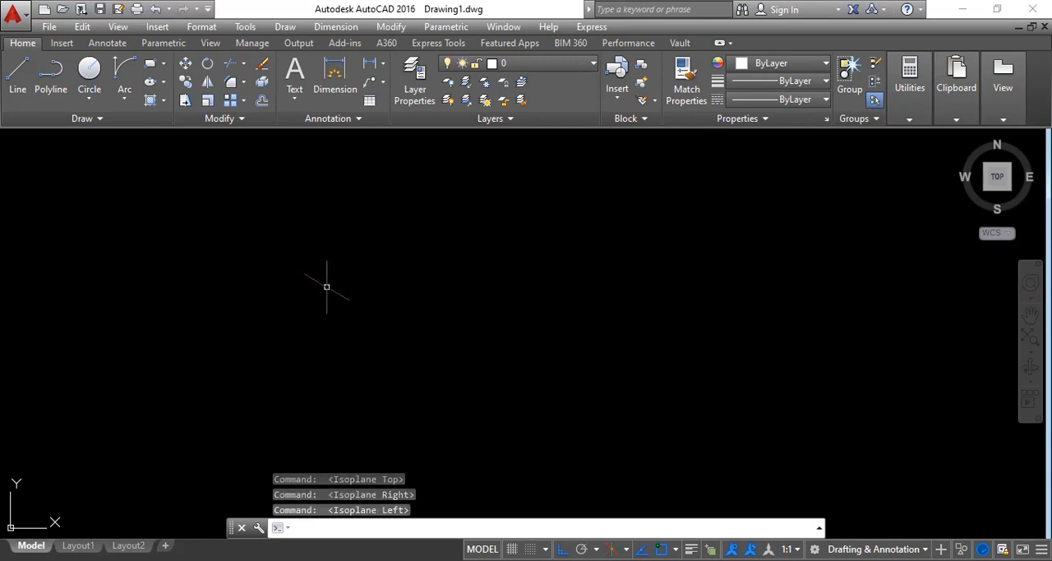
Step: Draw the cube's left face on the left isoplane as a closed four-line outline with 5-unit sides
{"action": "left_click", "coordinate": [19, 76]}
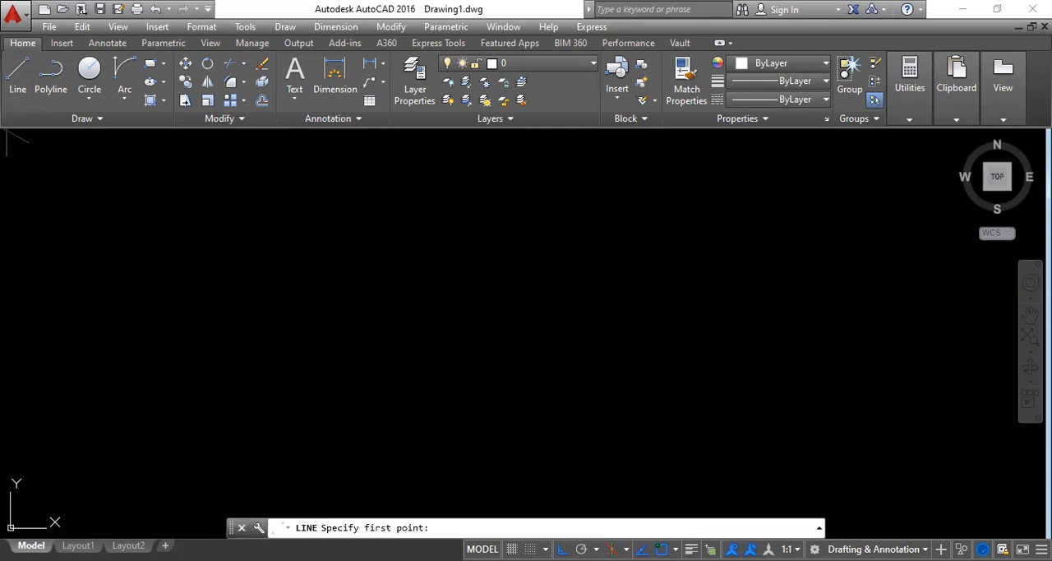
{"action": "left_click", "coordinate": [334, 259]}
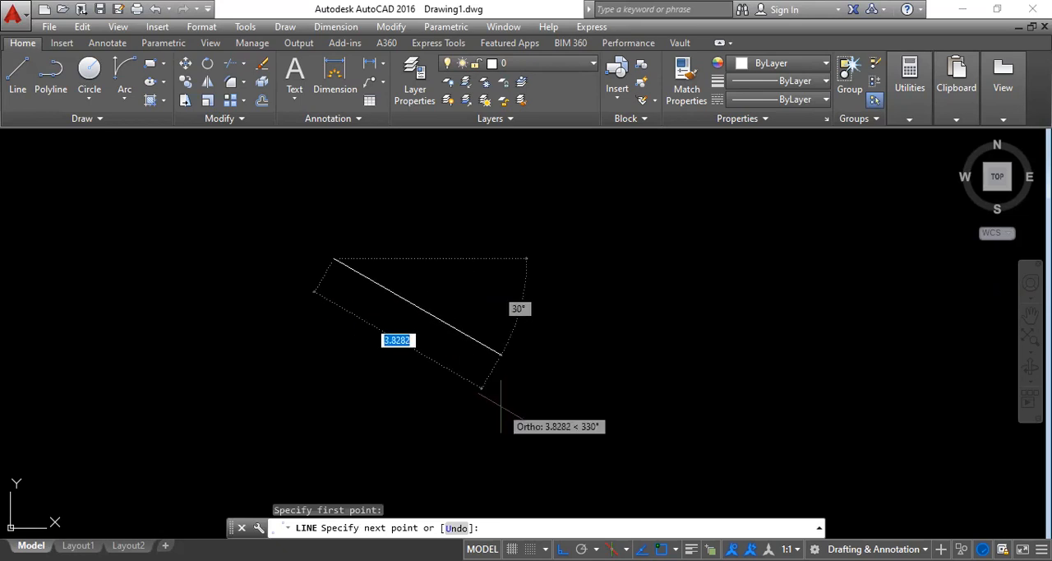
{"action": "type", "text": "5"}
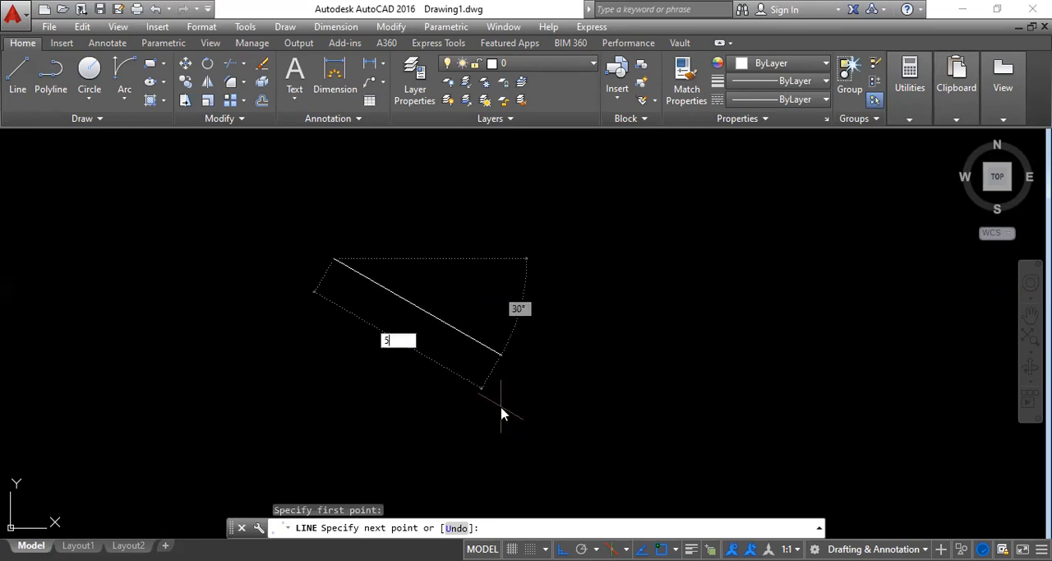
{"action": "key", "text": "Return"}
{"action": "scroll", "coordinate": [565, 284], "scroll_direction": "down", "scroll_amount": 3}
{"action": "middle_click_drag", "start_coordinate": [558, 316], "coordinate": [514, 403]}
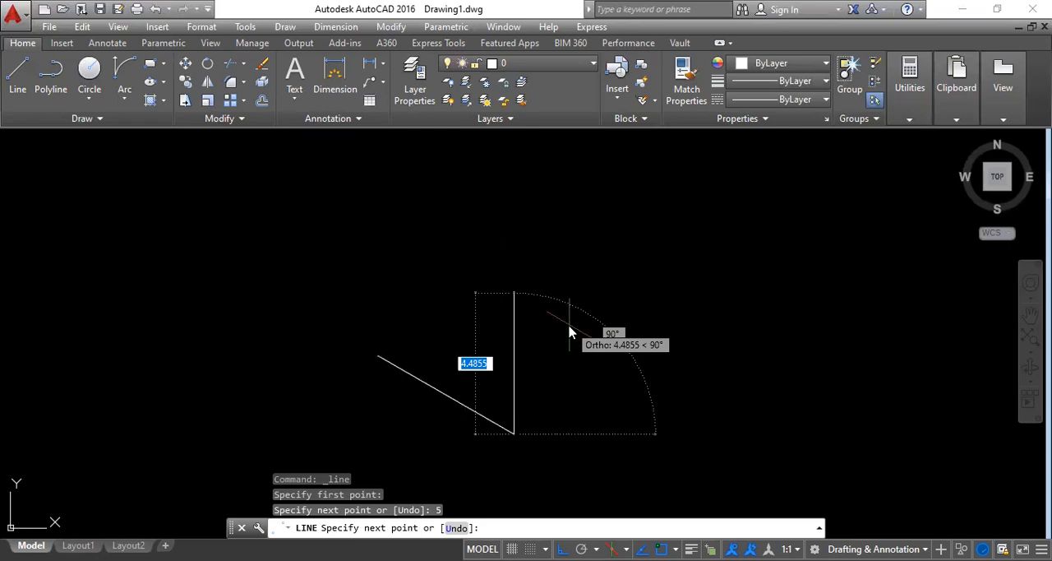
{"action": "type", "text": "5"}
{"action": "key", "text": "Return"}
{"action": "type", "text": "5"}
{"action": "key", "text": "Return"}
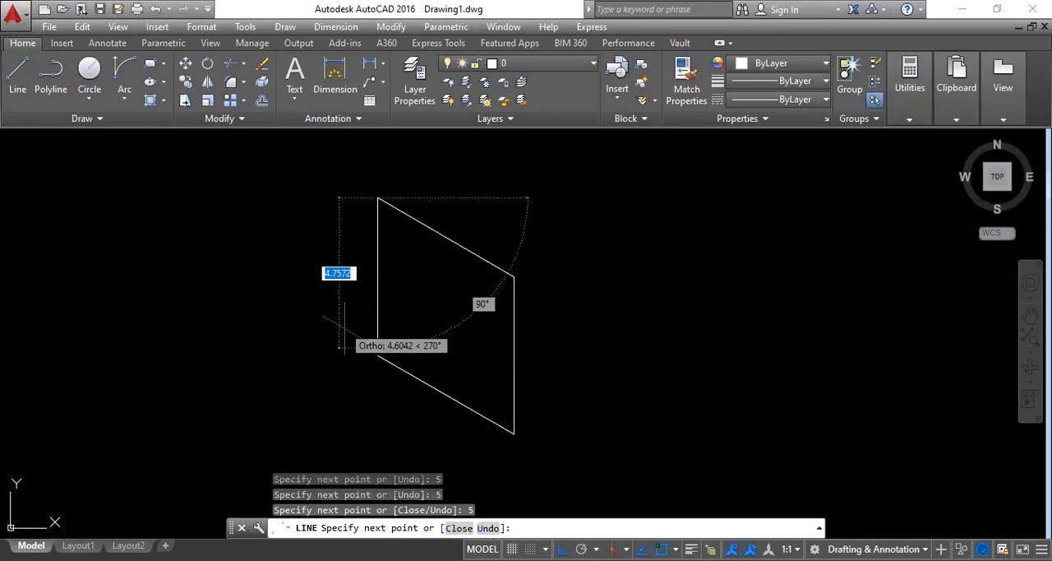
{"action": "left_click", "coordinate": [377, 356]}
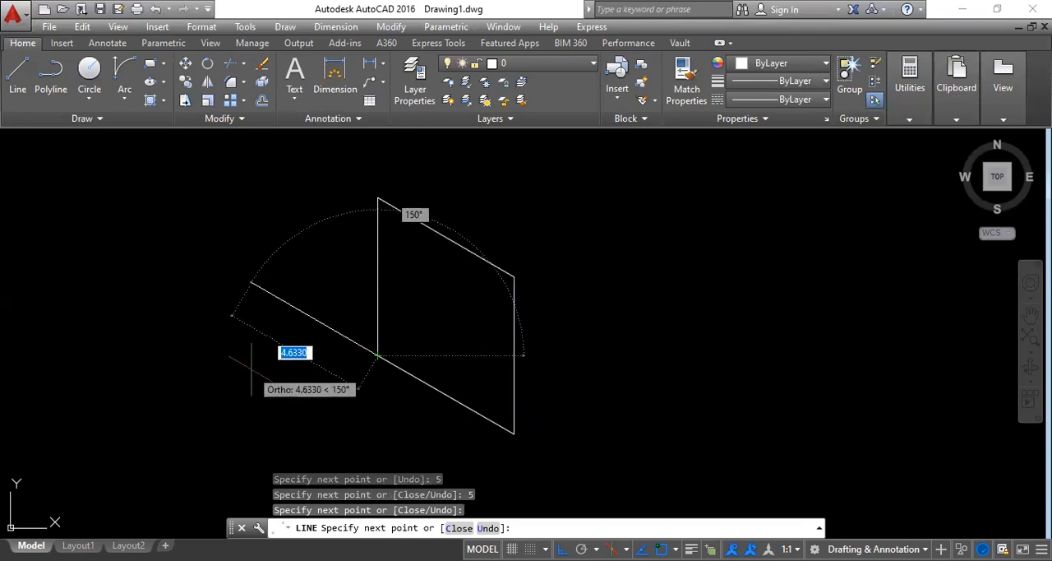
{"action": "key", "text": "Escape"}
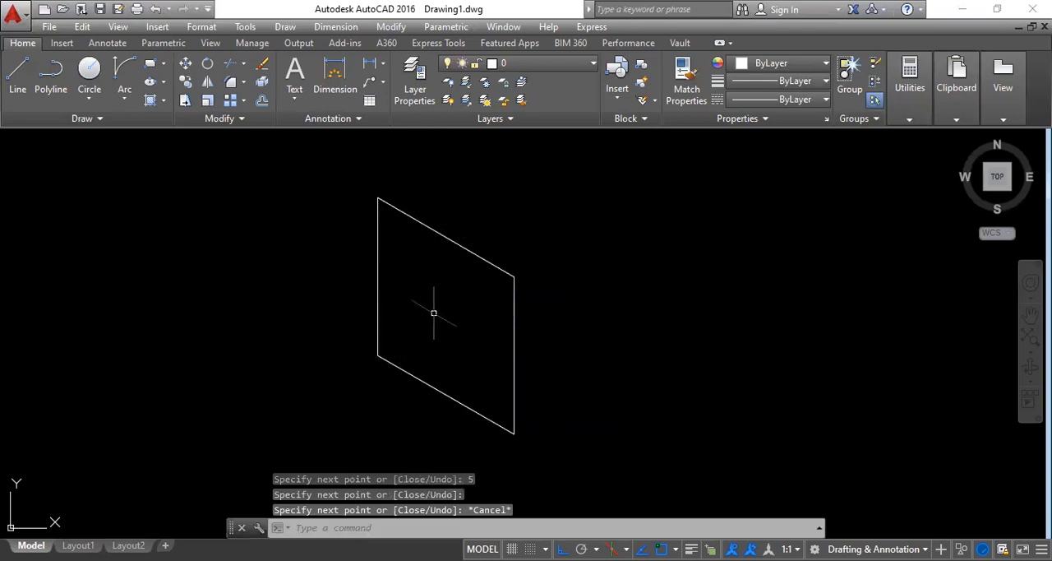
Step: Draw the cube's top face on the top isoplane with two 5-unit lines and a closing line, starting from the left face's upper-left corner
{"action": "middle_click_drag", "start_coordinate": [464, 326], "coordinate": [340, 370]}
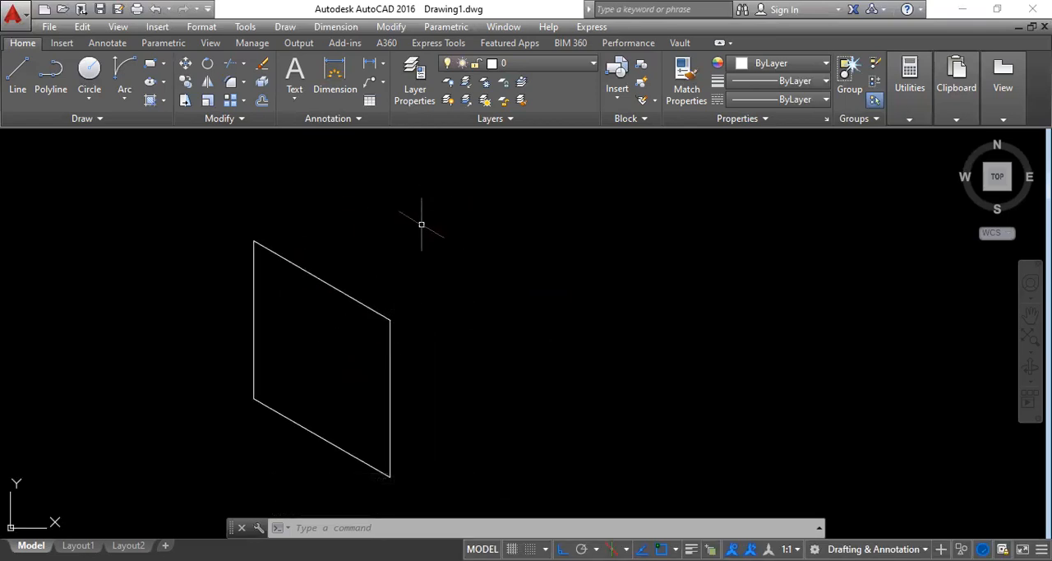
{"action": "key", "text": "F5"}
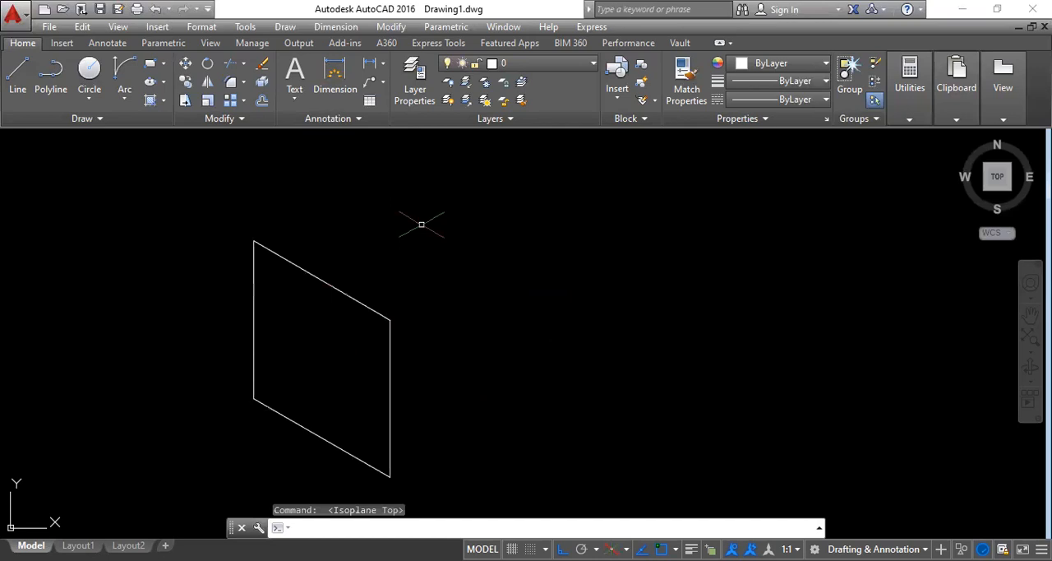
{"action": "left_click", "coordinate": [50, 73]}
{"action": "left_click", "coordinate": [17, 72]}
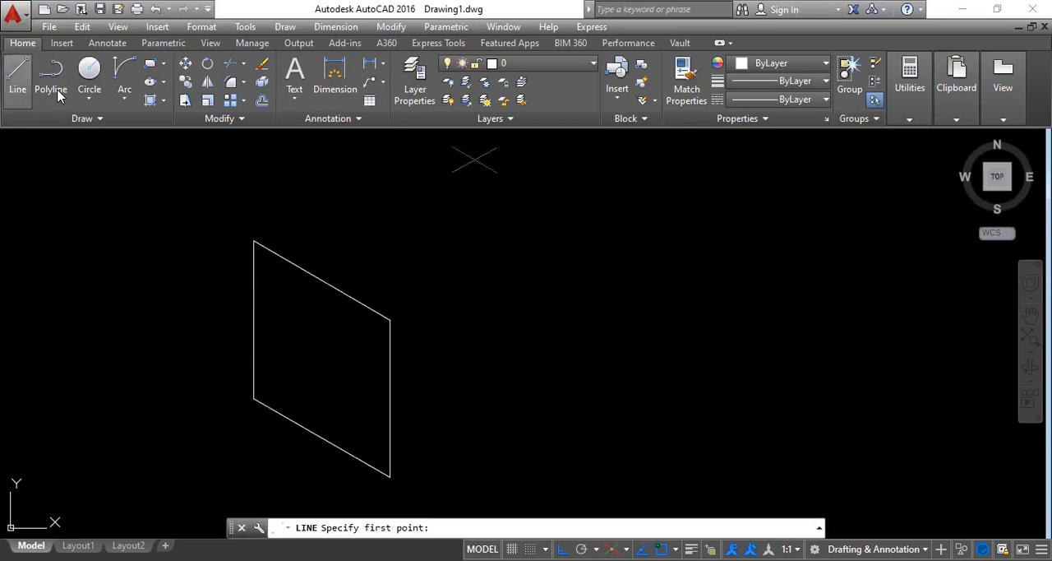
{"action": "left_click", "coordinate": [254, 241]}
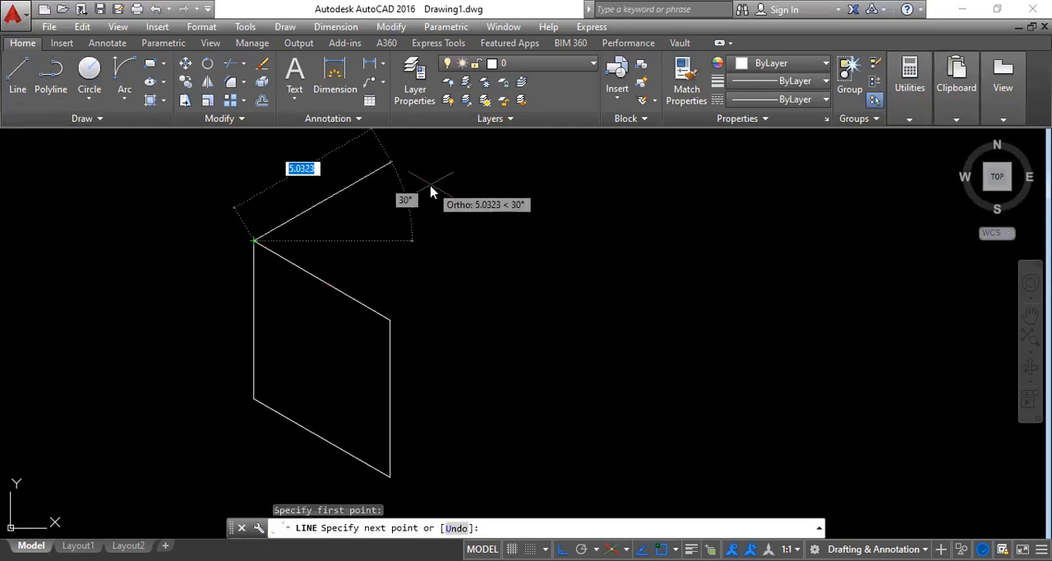
{"action": "type", "text": "5"}
{"action": "key", "text": "Return"}
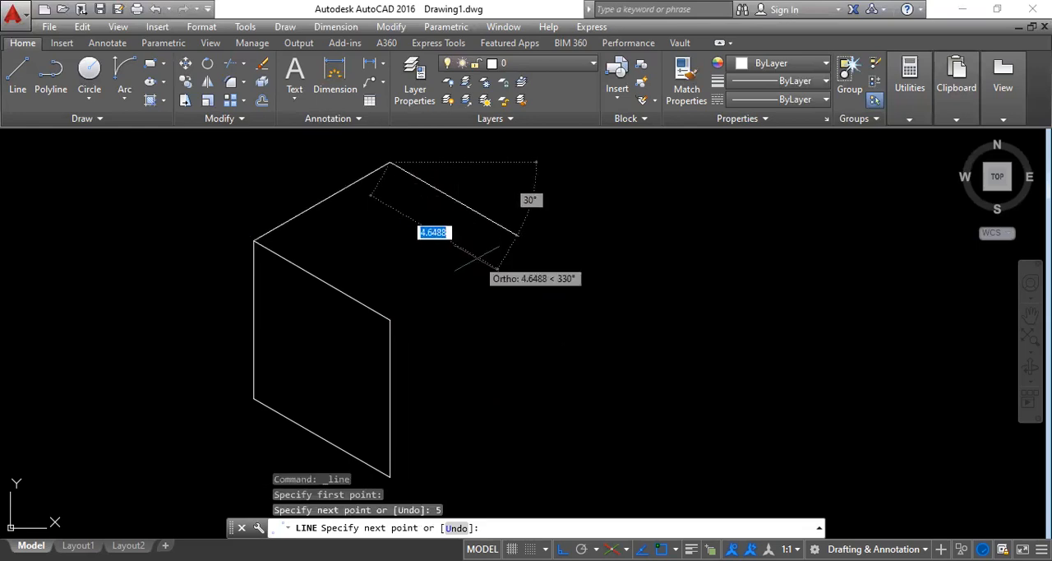
{"action": "type", "text": "5"}
{"action": "key", "text": "Return"}
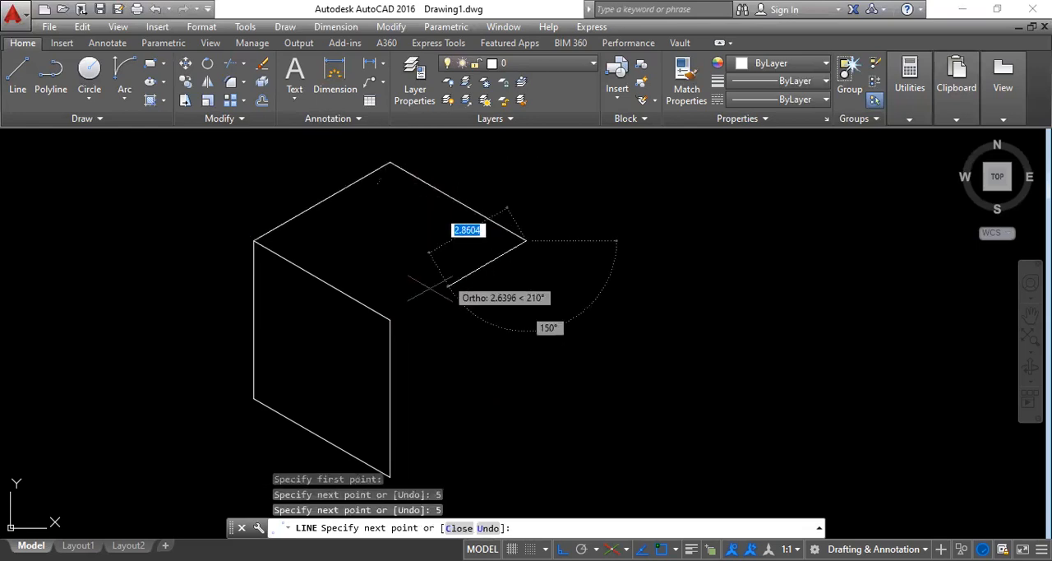
{"action": "left_click", "coordinate": [389, 321]}
{"action": "key", "text": "Escape"}
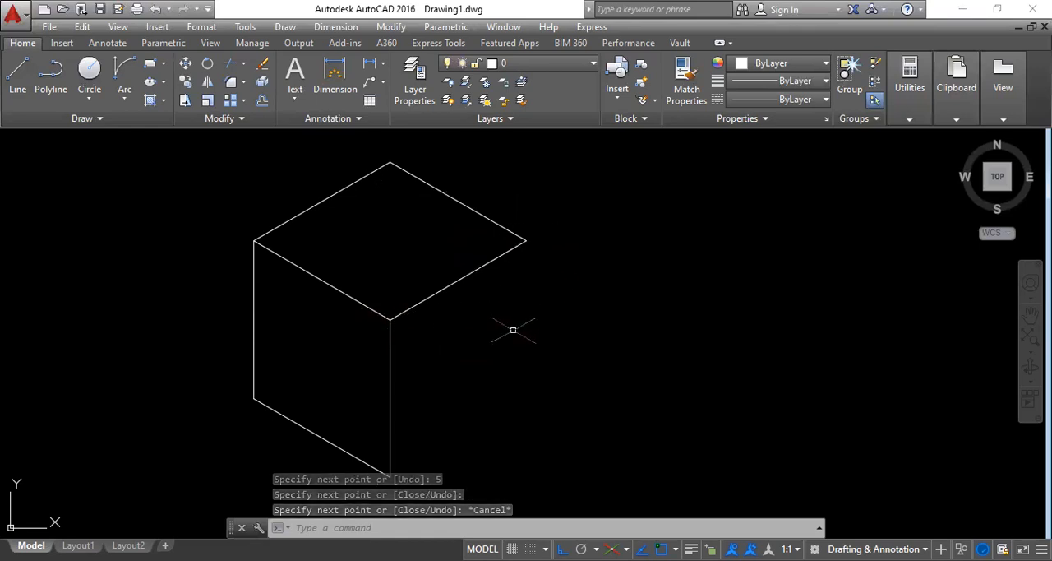
Step: Complete the cube's right face on the right isoplane with a 5-unit vertical edge and a lower edge meeting the left face's bottom corner
{"action": "key", "text": "F5"}
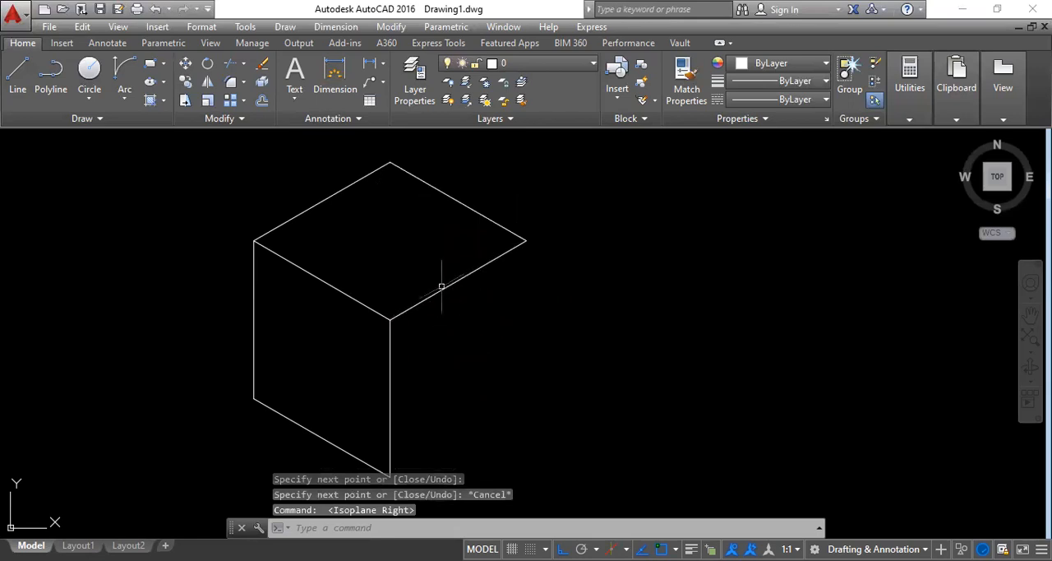
{"action": "left_click", "coordinate": [18, 75]}
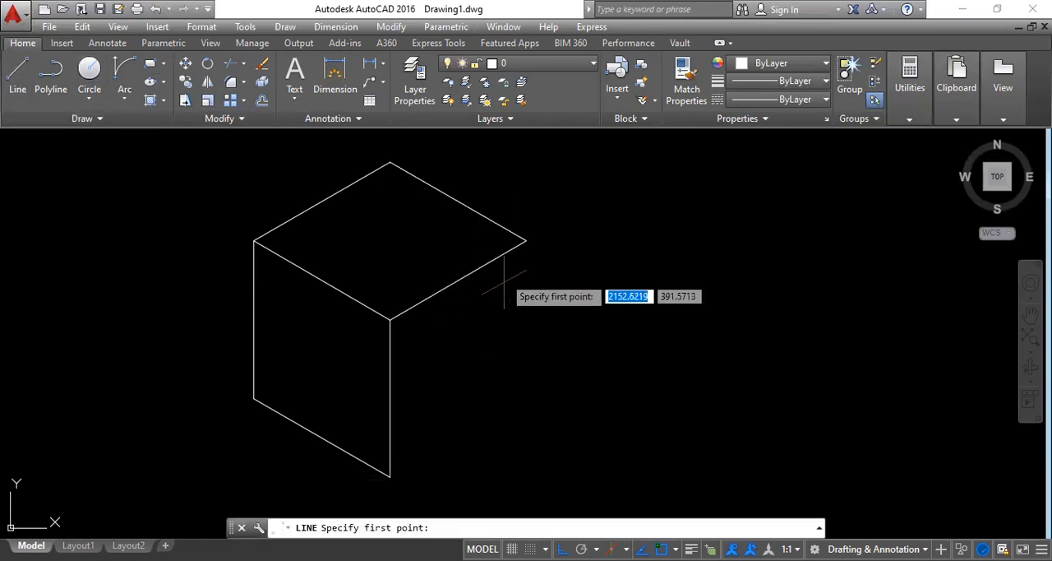
{"action": "left_click", "coordinate": [525, 239]}
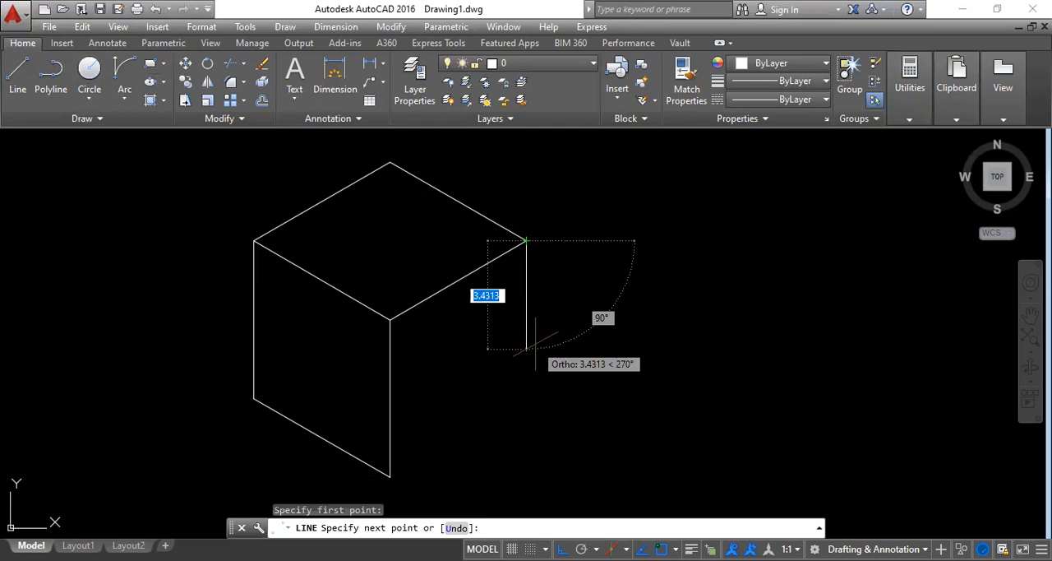
{"action": "left_click", "coordinate": [526, 399]}
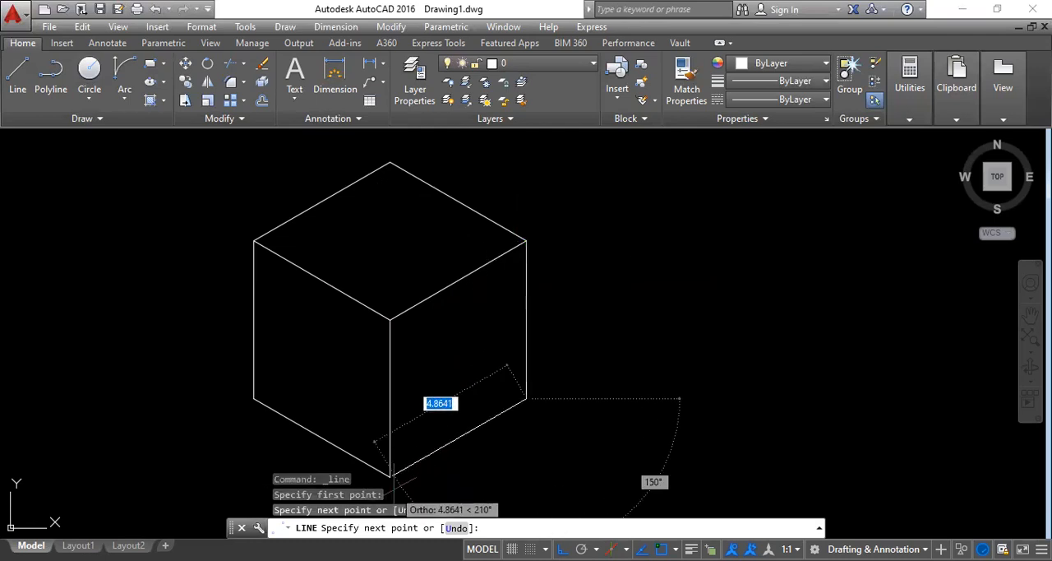
{"action": "type", "text": "5"}
{"action": "key", "text": "Return"}
{"action": "key", "text": "Escape"}
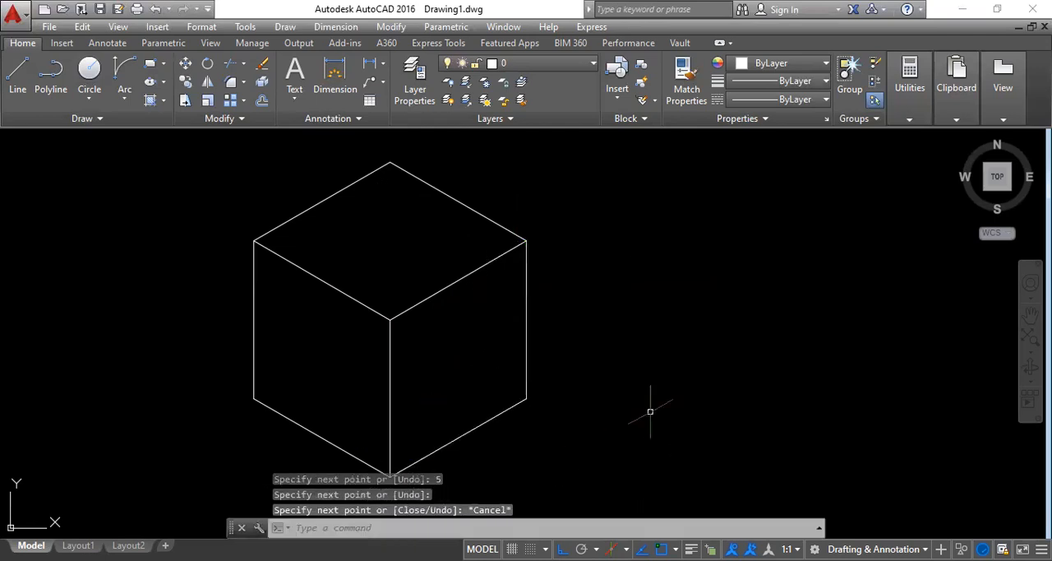
{"action": "middle_click_drag", "start_coordinate": [533, 379], "coordinate": [591, 345]}
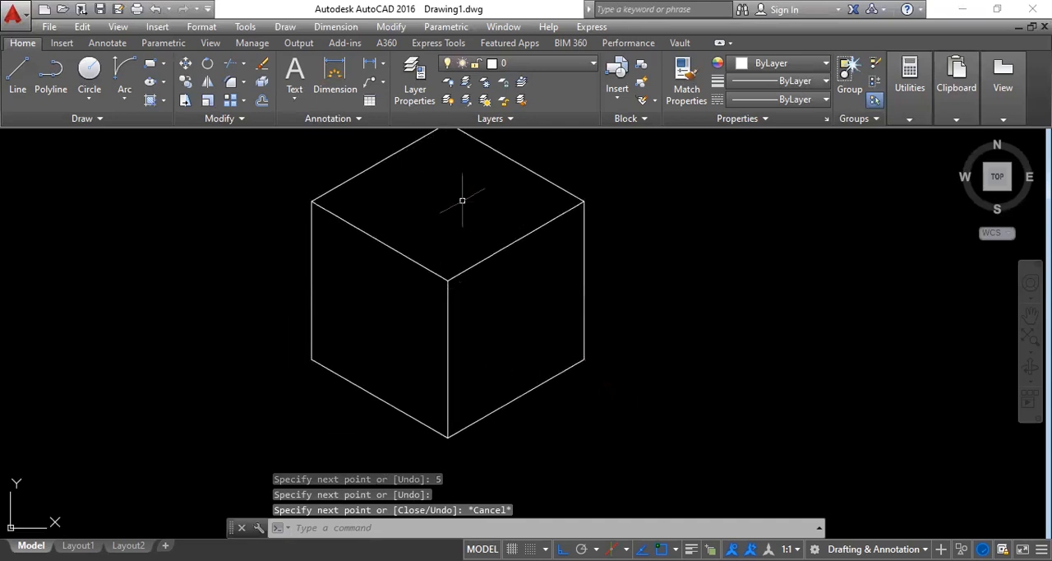
{"action": "scroll", "coordinate": [446, 383], "scroll_direction": "down", "scroll_amount": 3}
{"action": "middle_click_drag", "start_coordinate": [447, 383], "coordinate": [452, 356]}
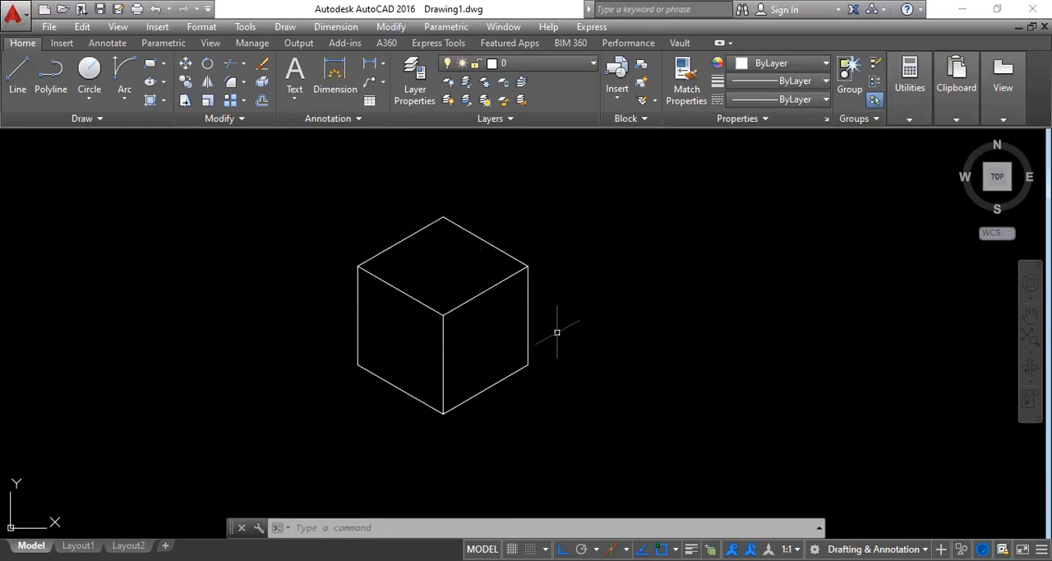
{"action": "scroll", "coordinate": [447, 401], "scroll_direction": "up", "scroll_amount": 2}
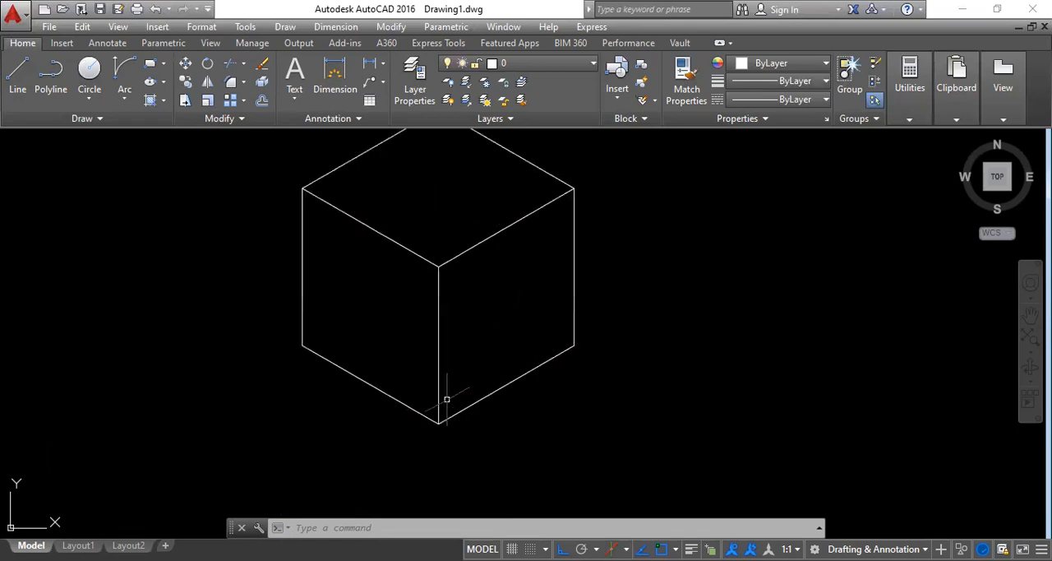
{"action": "scroll", "coordinate": [446, 395], "scroll_direction": "down", "scroll_amount": 2}
{"action": "middle_click_drag", "start_coordinate": [503, 372], "coordinate": [393, 385]}
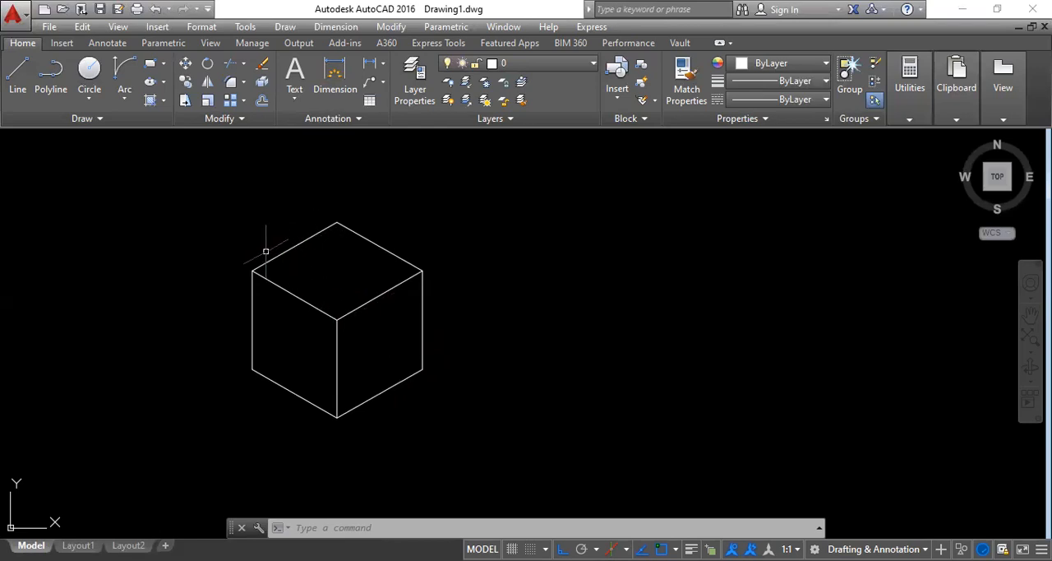
Step: Try a regular circle centred on the midpoint of the right face's upper edge and delete it
{"action": "left_click", "coordinate": [89, 69]}
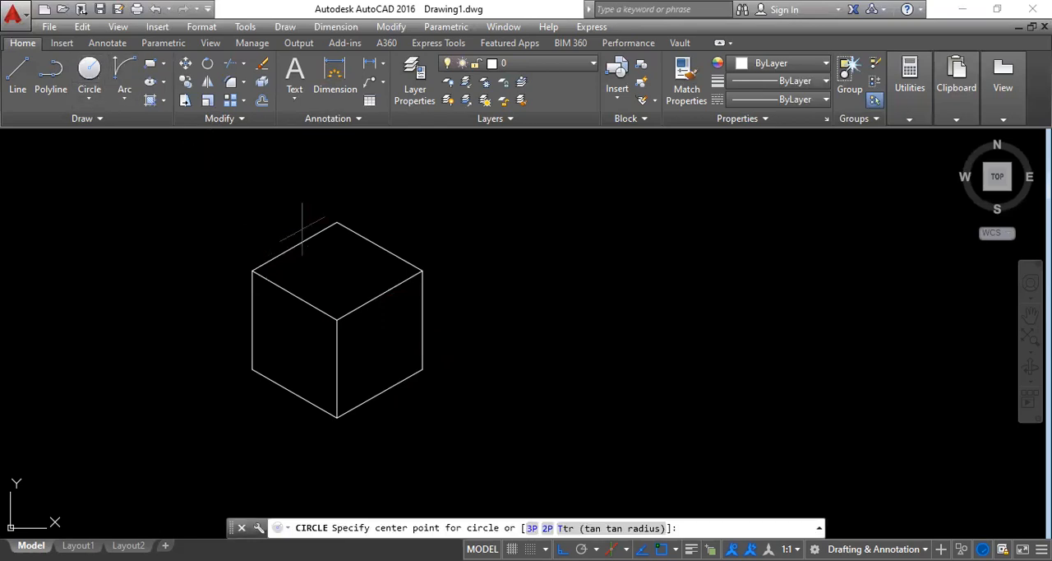
{"action": "left_click", "coordinate": [379, 295]}
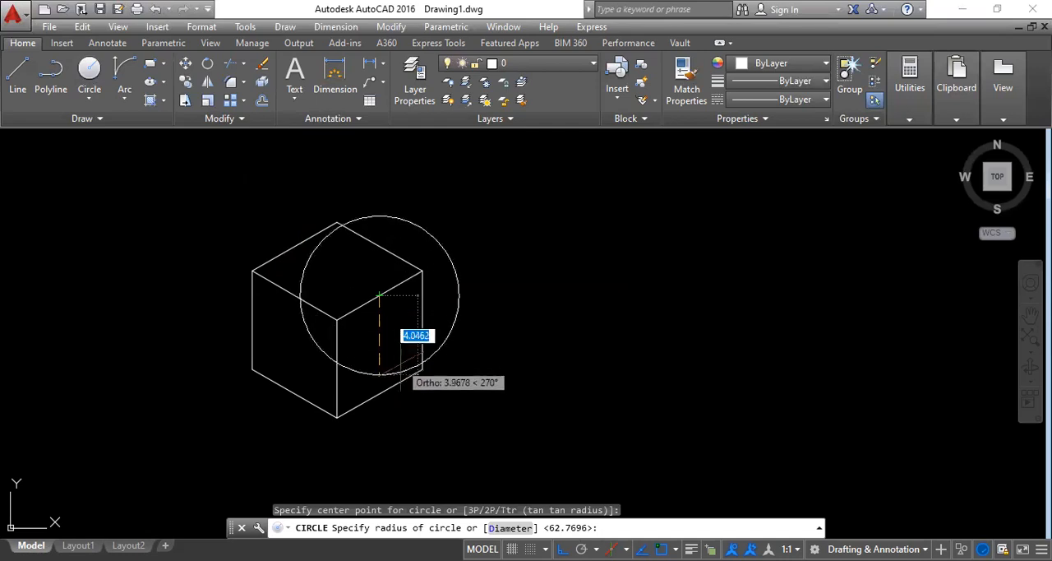
{"action": "left_click", "coordinate": [384, 320]}
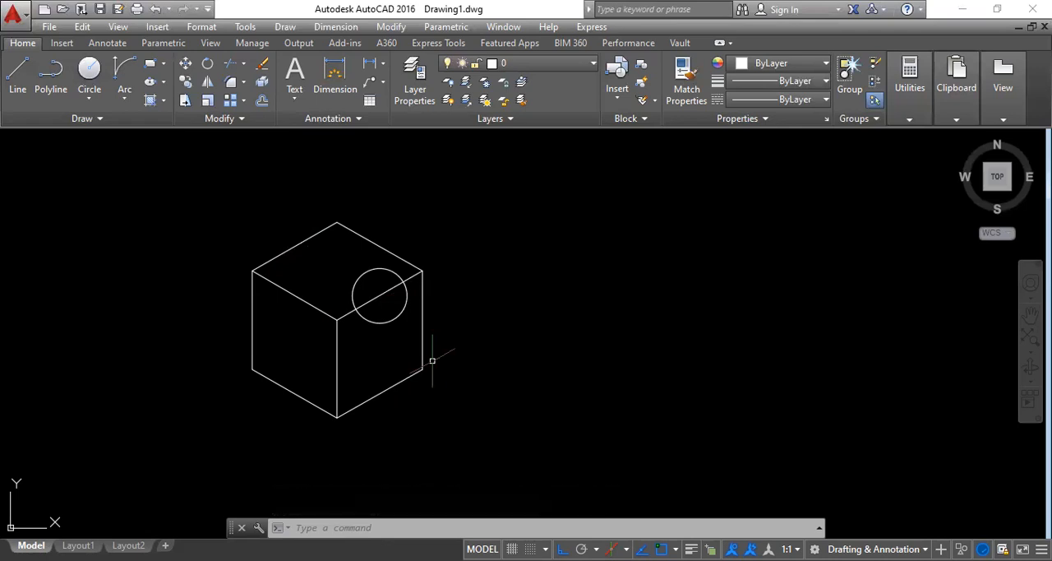
{"action": "left_click", "coordinate": [396, 317]}
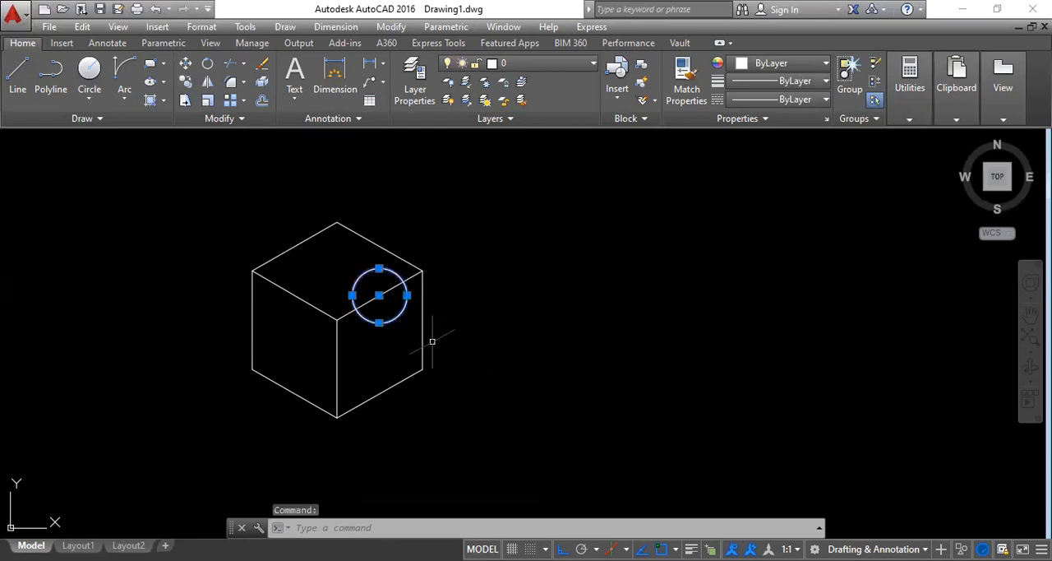
{"action": "key", "text": "Delete"}
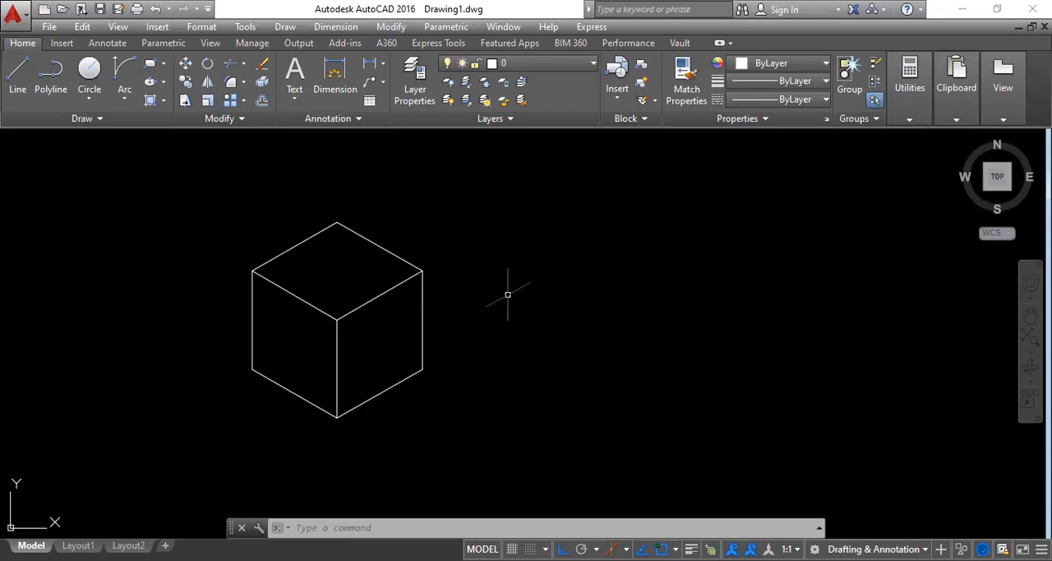
{"action": "type", "text": "EL"}
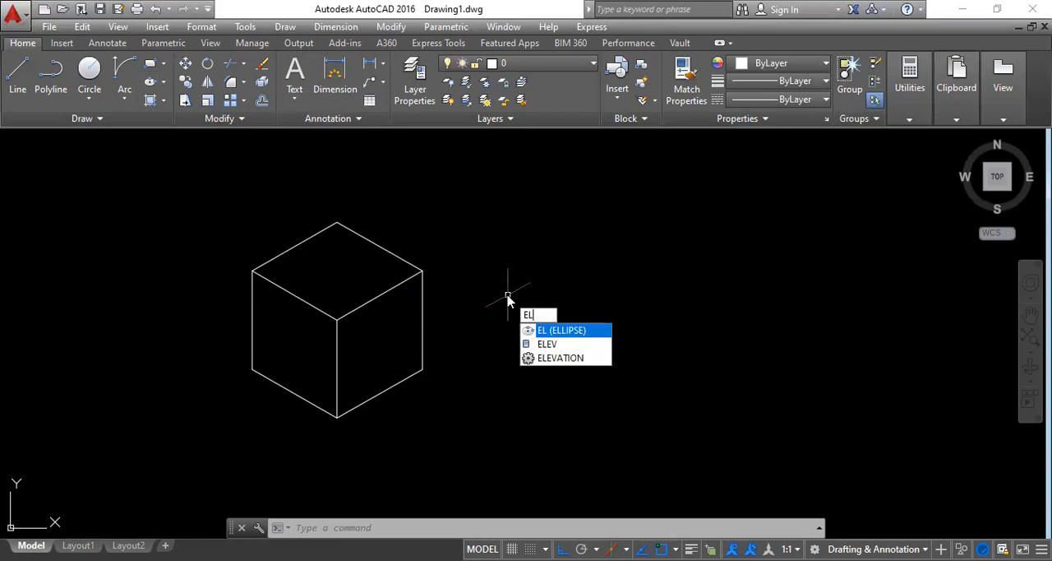
{"action": "key", "text": "Return"}
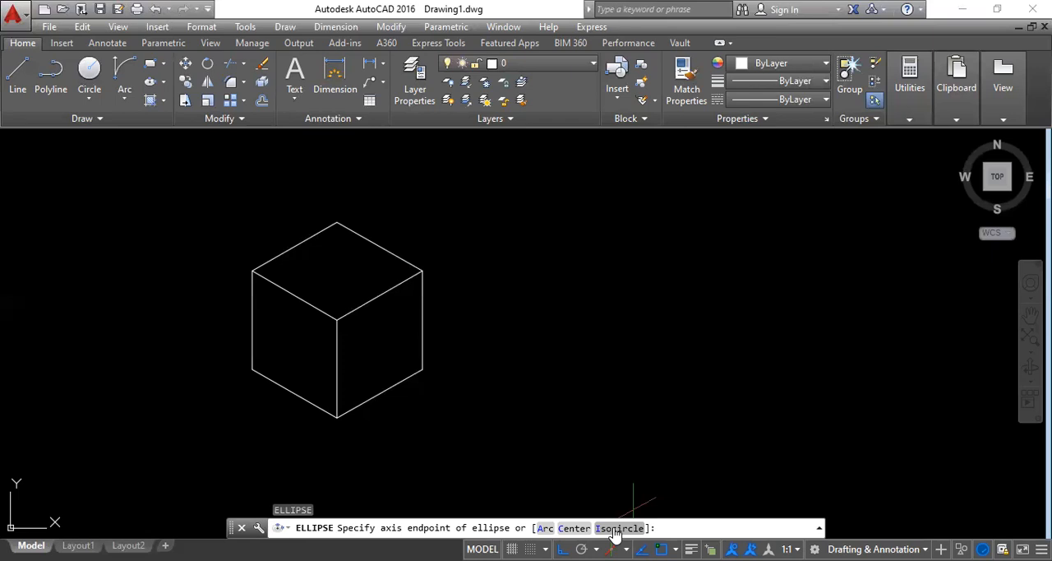
{"action": "key", "text": "Escape"}
{"action": "key", "text": "Escape"}
{"action": "key", "text": "Escape"}
{"action": "key", "text": "Escape"}
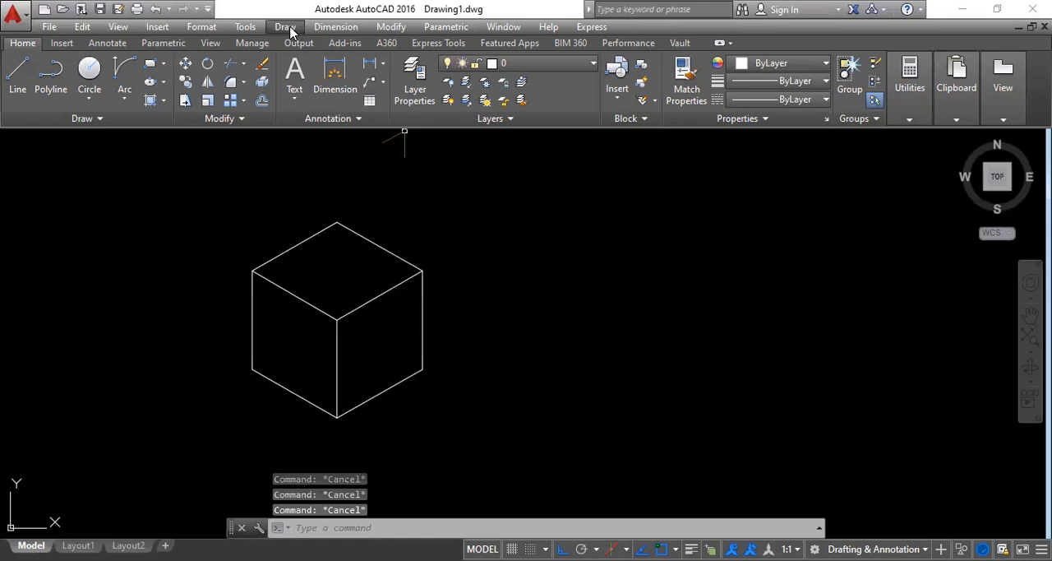
{"action": "left_click", "coordinate": [288, 28]}
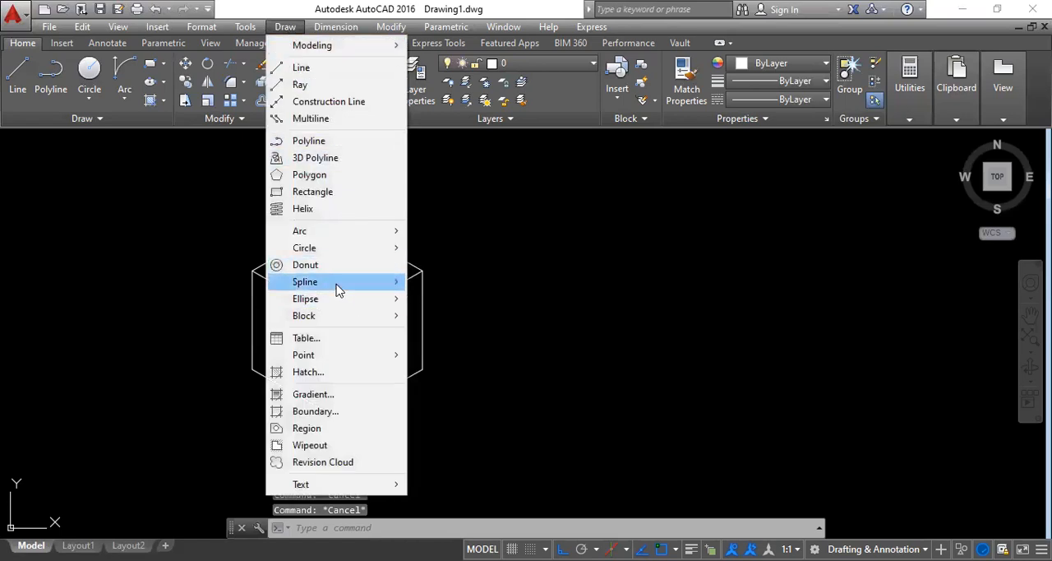
{"action": "mouse_move", "coordinate": [336, 301]}
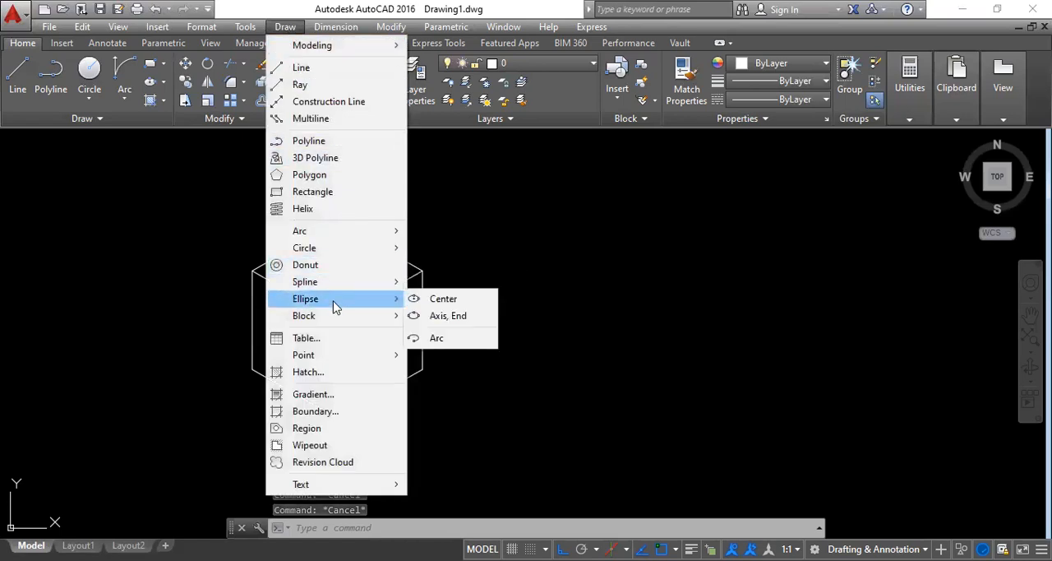
{"action": "left_click", "coordinate": [443, 300]}
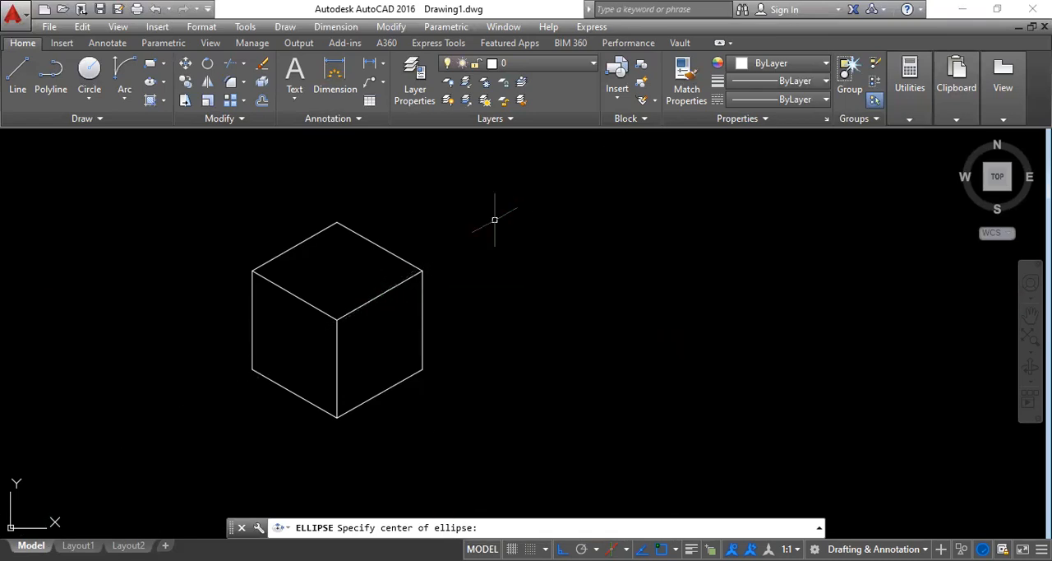
{"action": "key", "text": "Escape"}
{"action": "key", "text": "Escape"}
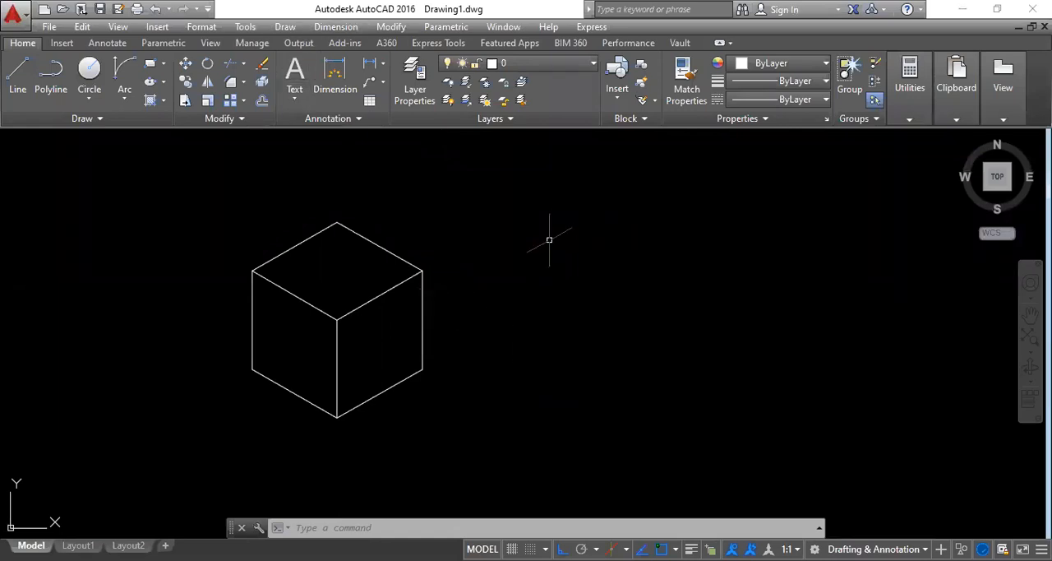
Step: Draw an isocircle of radius 1.5 on the right isoplane, centred on the midpoint of the right face's upper edge, using Ellipse
{"action": "type", "text": "EL"}
{"action": "key", "text": "Return"}
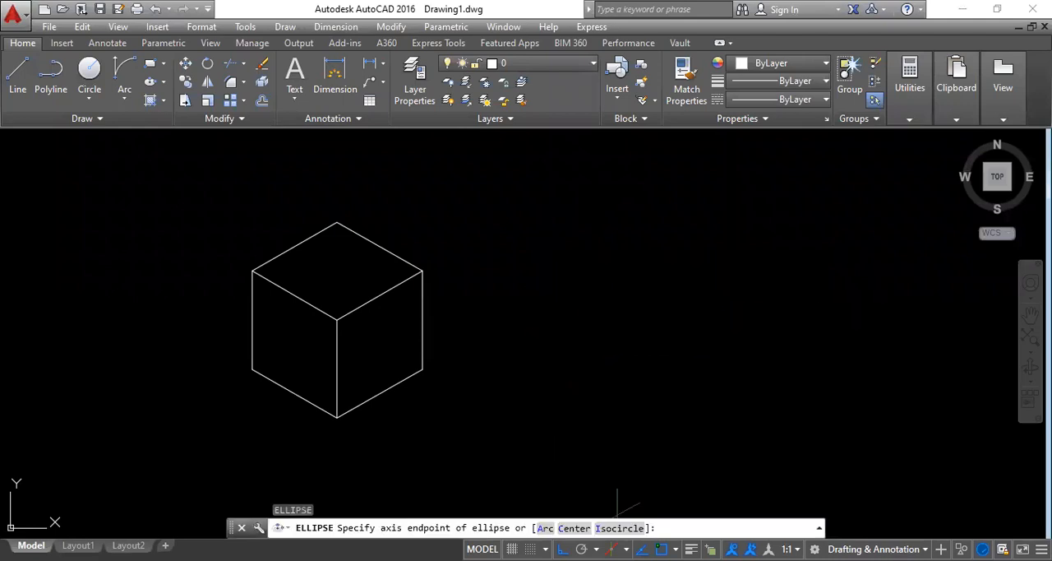
{"action": "left_click", "coordinate": [620, 530]}
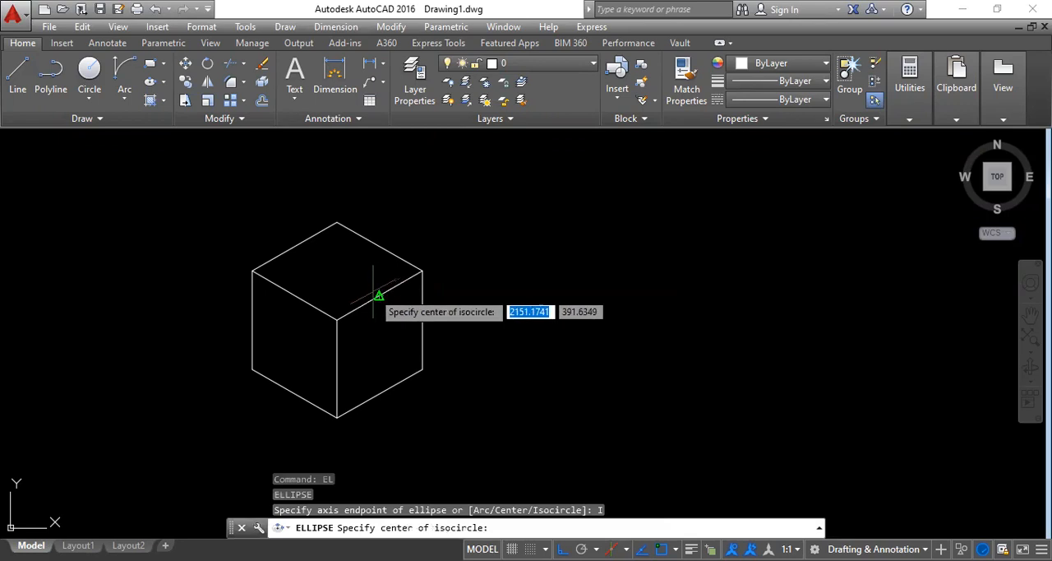
{"action": "left_click", "coordinate": [379, 294]}
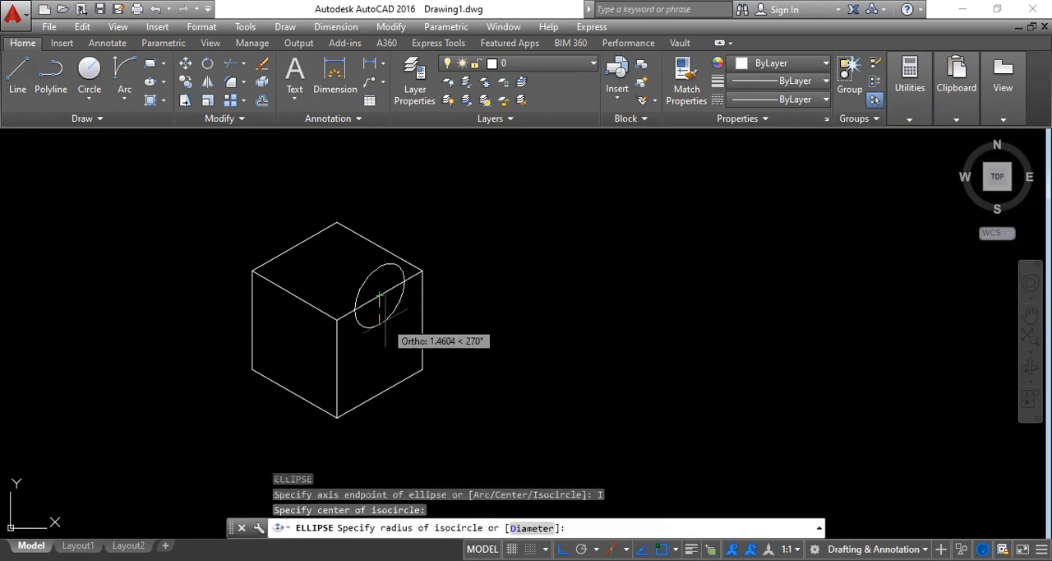
{"action": "type", "text": "1.5"}
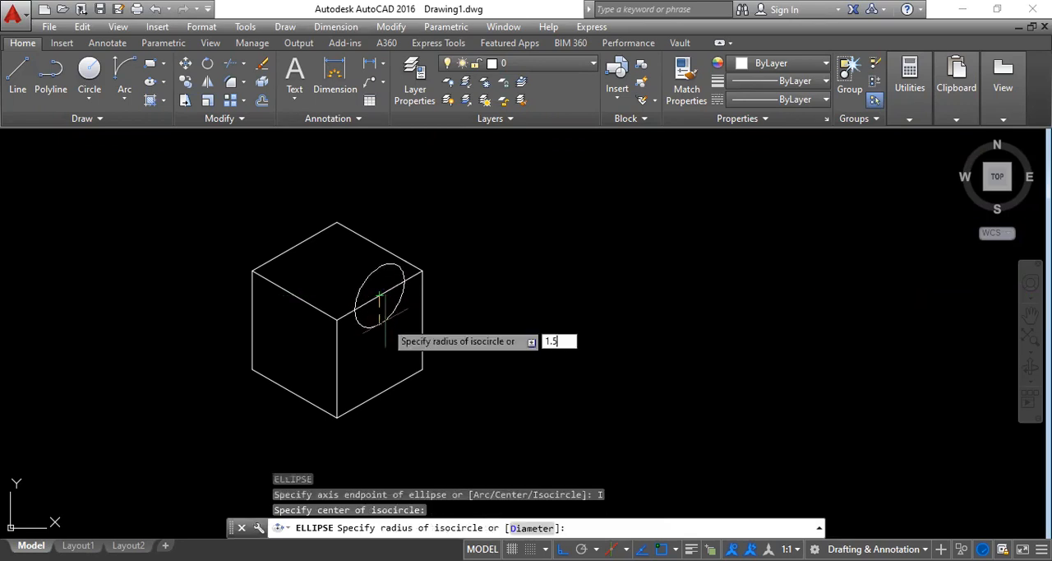
{"action": "key", "text": "Return"}
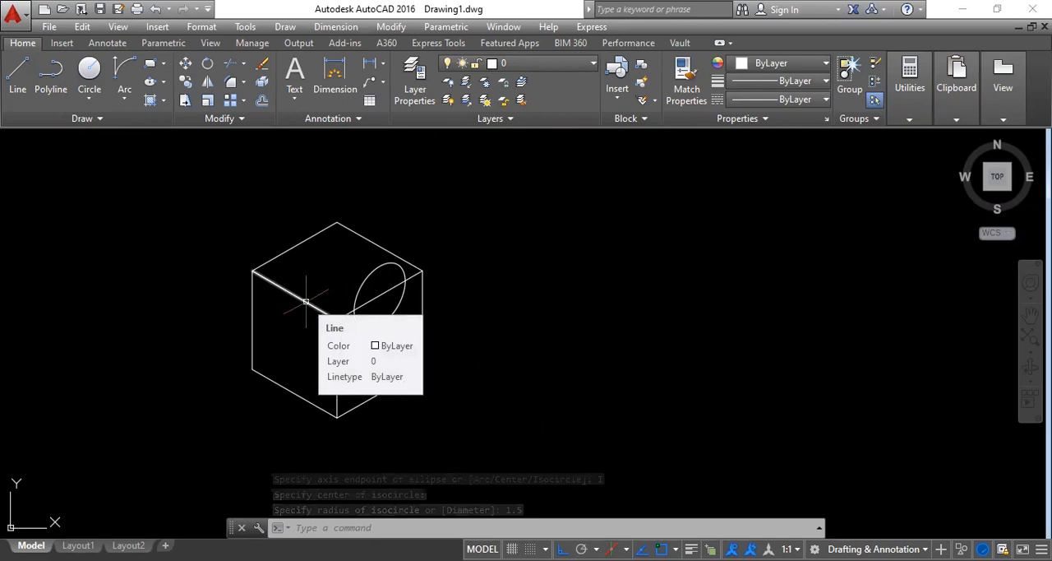
Step: Copy the isocircle from its centre to the midpoint of the top face's opposite edge at the back left
{"action": "key", "text": "F5"}
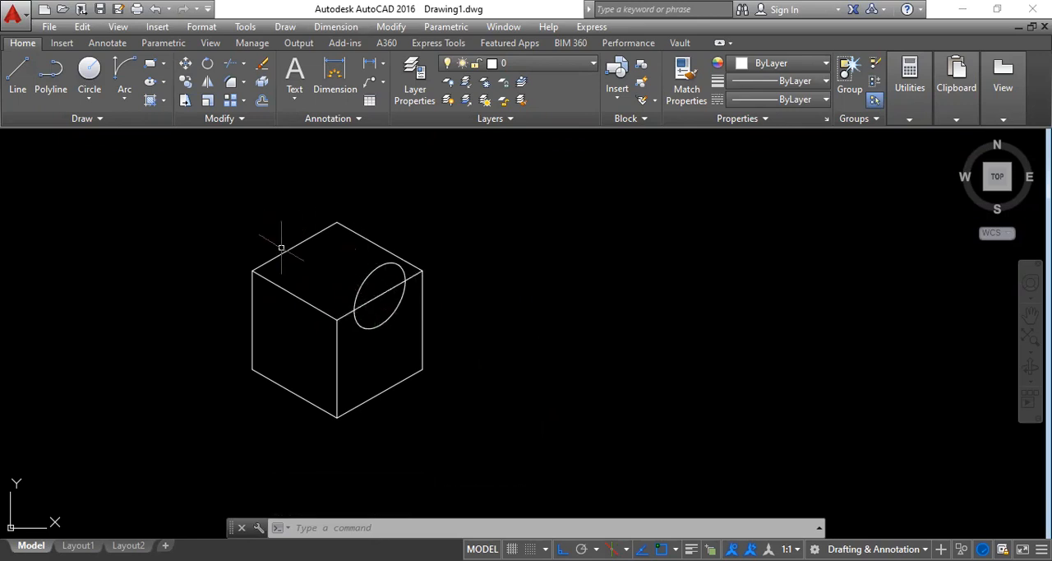
{"action": "left_click", "coordinate": [187, 84]}
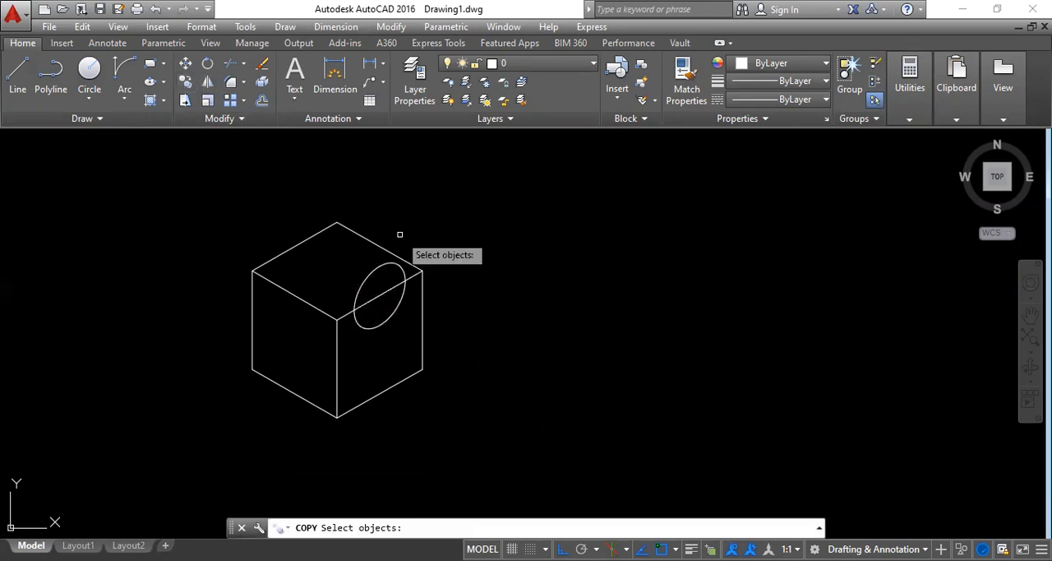
{"action": "left_click", "coordinate": [377, 269]}
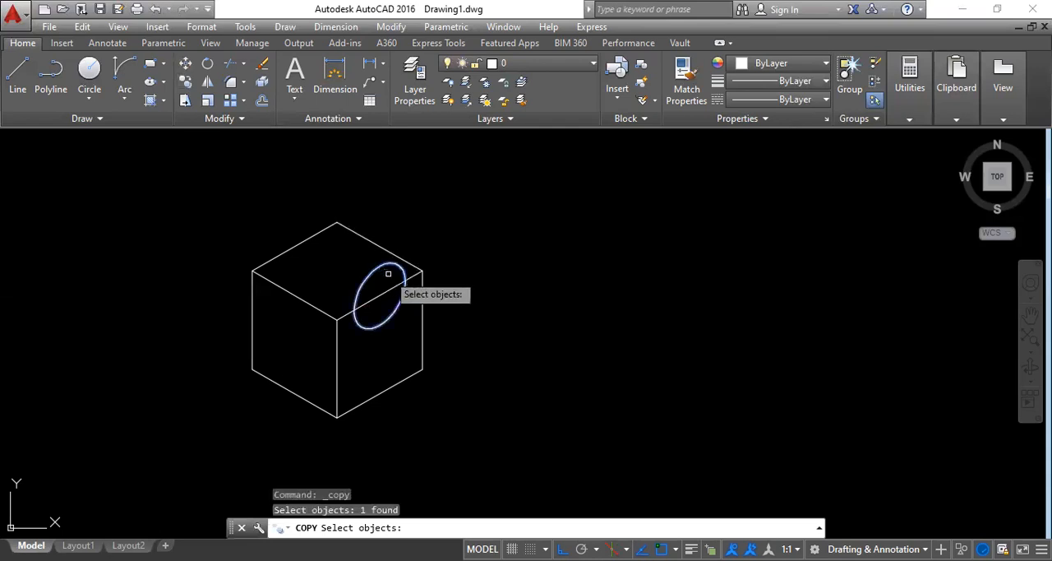
{"action": "key", "text": "Return"}
{"action": "left_click", "coordinate": [388, 282]}
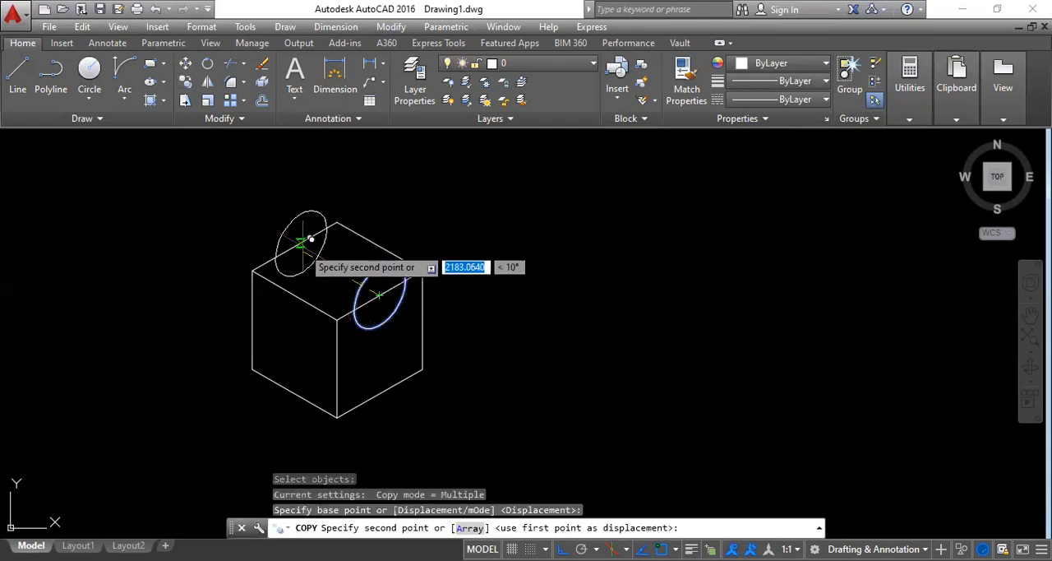
{"action": "left_click", "coordinate": [292, 238]}
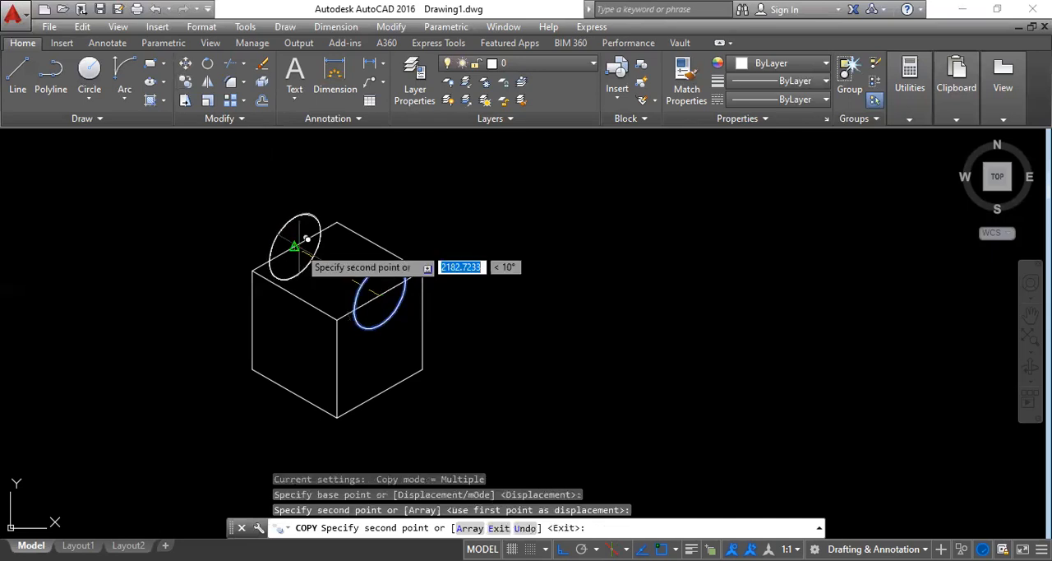
{"action": "key", "text": "Escape"}
{"action": "key", "text": "Escape"}
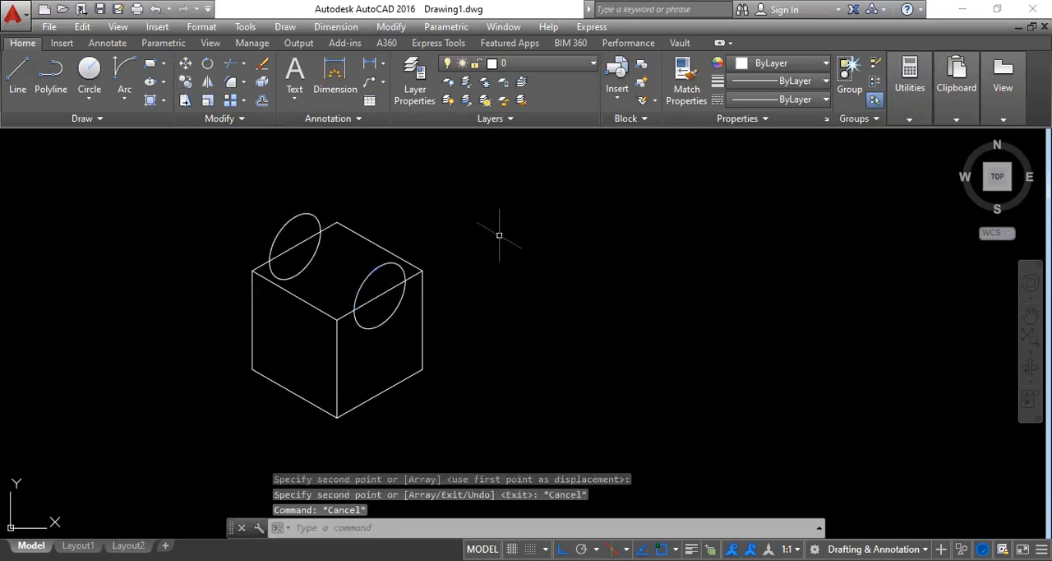
Step: Trim away the upper halves of both isocircles and the cube edge segments running through them
{"action": "type", "text": "tr"}
{"action": "key", "text": "Return"}
{"action": "key", "text": "Return"}
{"action": "left_click", "coordinate": [374, 276]}
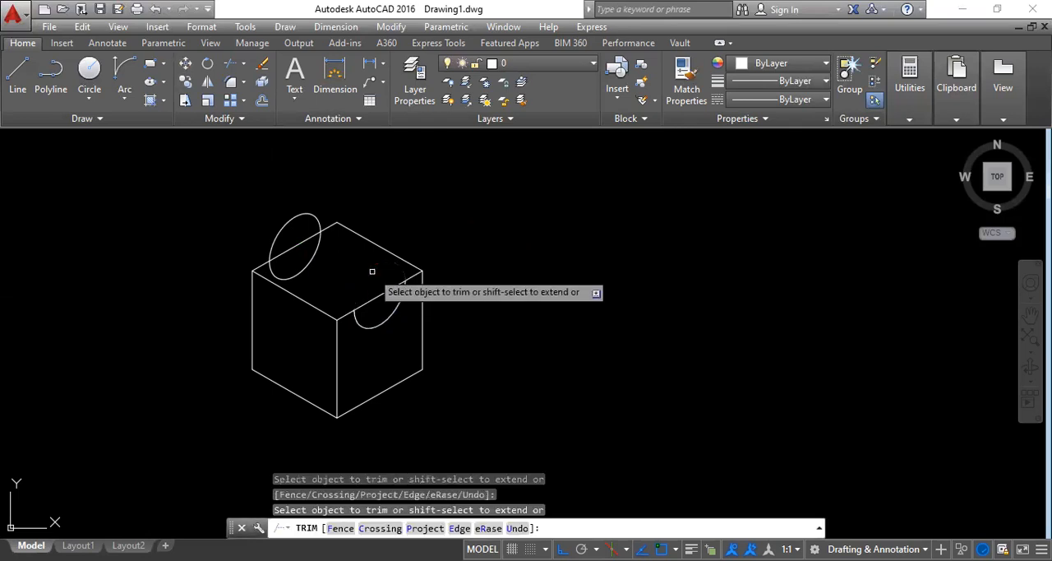
{"action": "left_click", "coordinate": [293, 218]}
{"action": "left_click", "coordinate": [292, 247]}
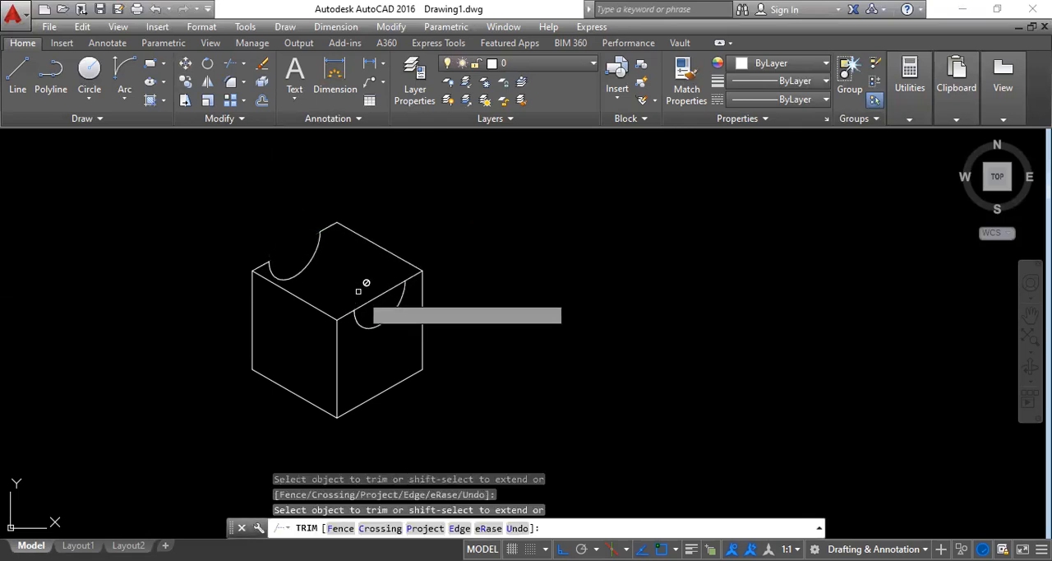
{"action": "left_click", "coordinate": [382, 295]}
{"action": "key", "text": "Escape"}
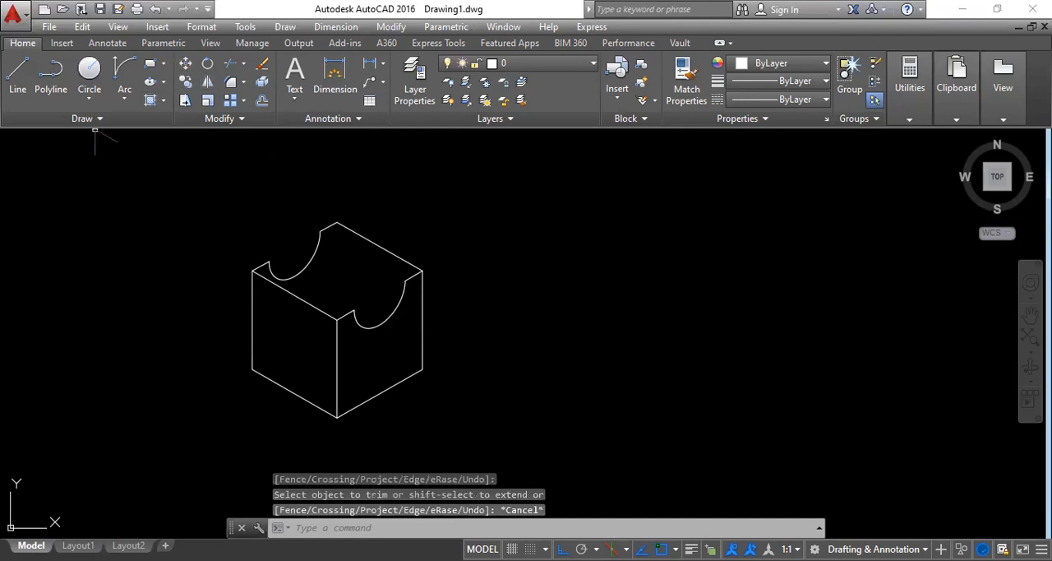
Step: Draw two lines along the groove's top, connecting the matching endpoints of the front and back arcs
{"action": "left_click", "coordinate": [13, 83]}
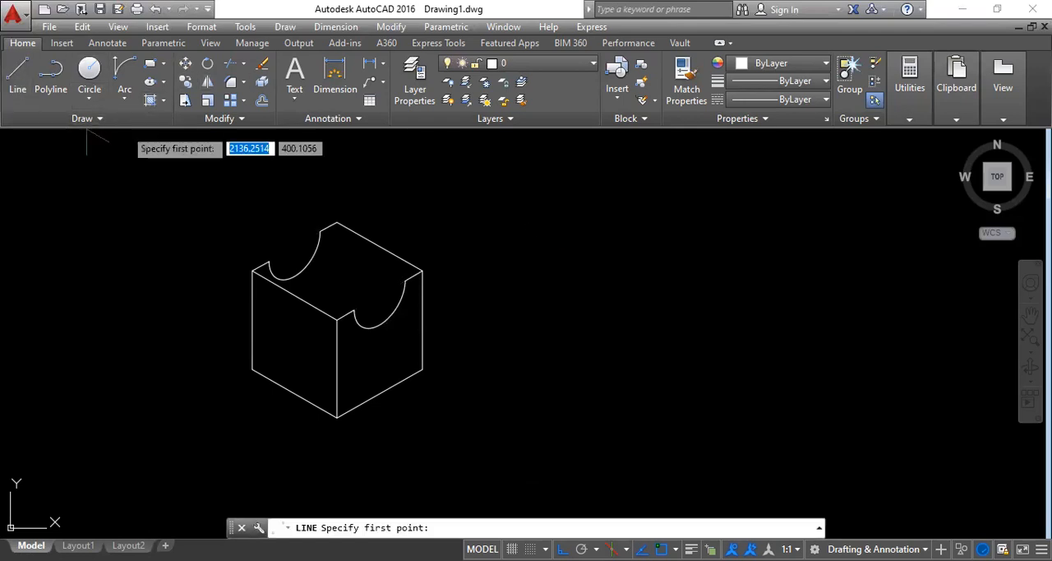
{"action": "left_click", "coordinate": [268, 261]}
{"action": "left_click", "coordinate": [354, 312]}
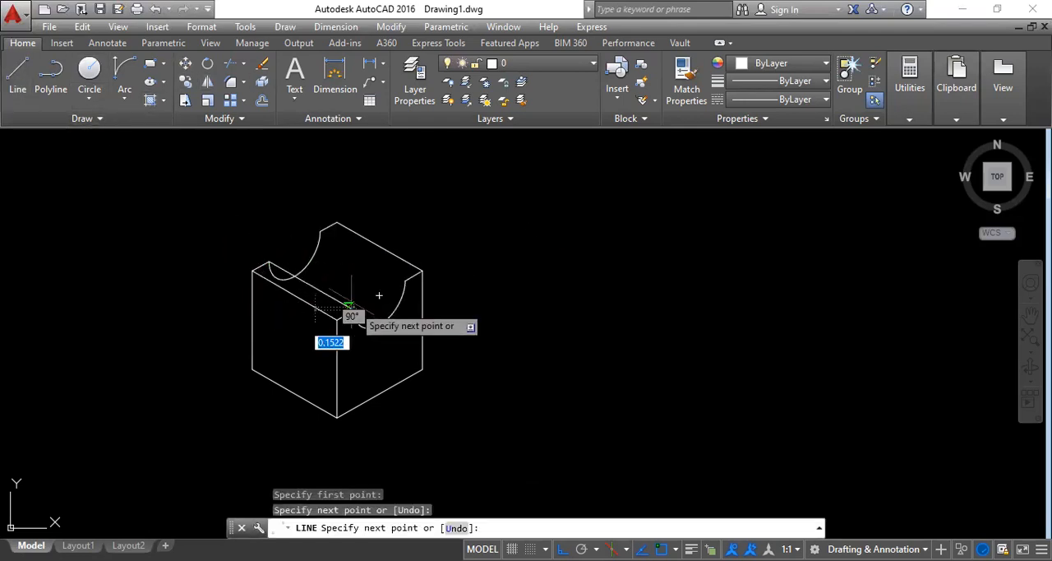
{"action": "key", "text": "Escape"}
{"action": "left_click", "coordinate": [17, 83]}
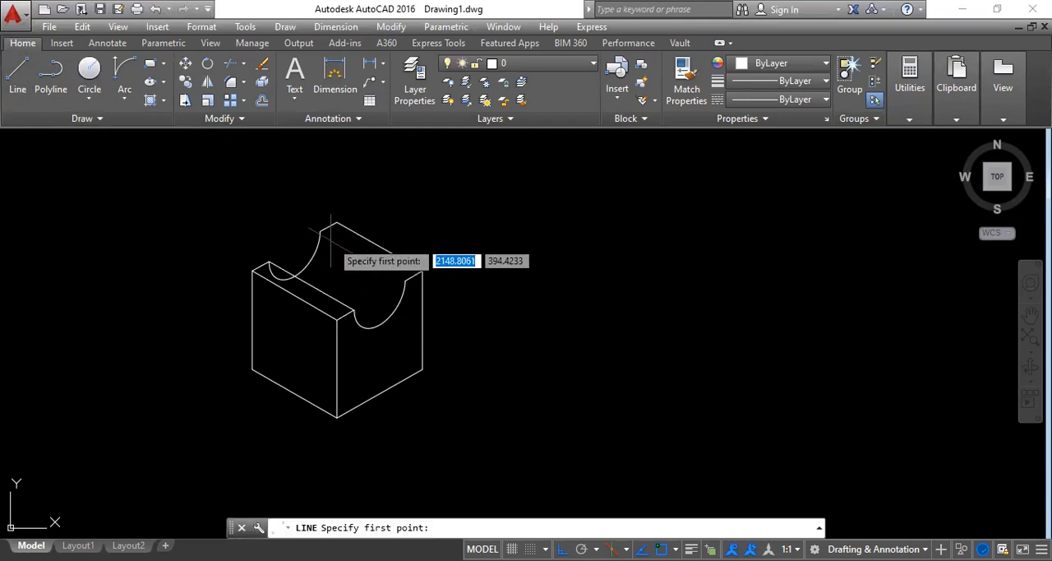
{"action": "left_click", "coordinate": [320, 231]}
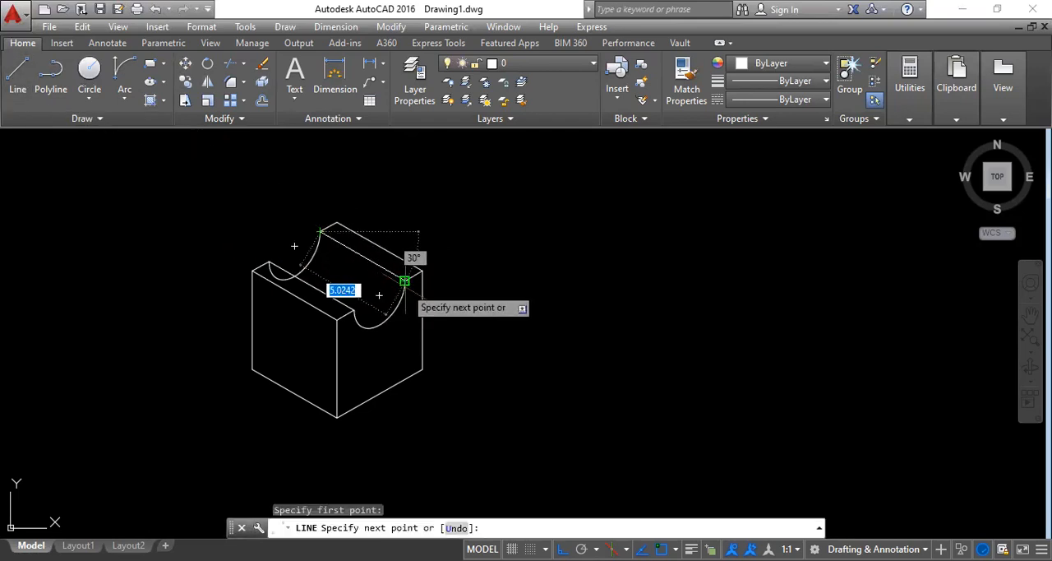
{"action": "left_click", "coordinate": [406, 281]}
{"action": "key", "text": "Escape"}
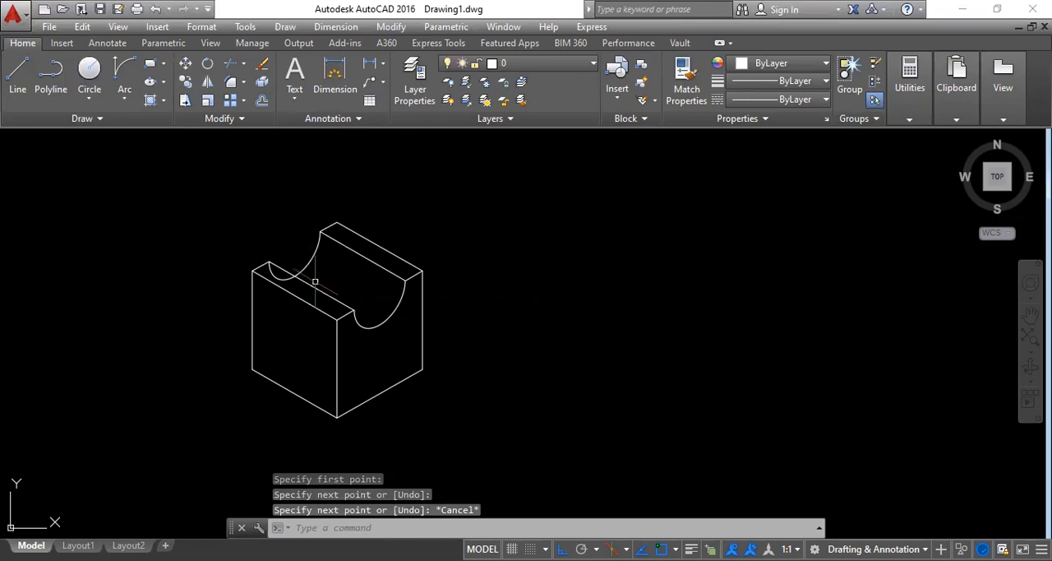
Step: Trim the hidden part of the back arc behind the groove's near edge line
{"action": "type", "text": "tr"}
{"action": "key", "text": "Return"}
{"action": "key", "text": "Return"}
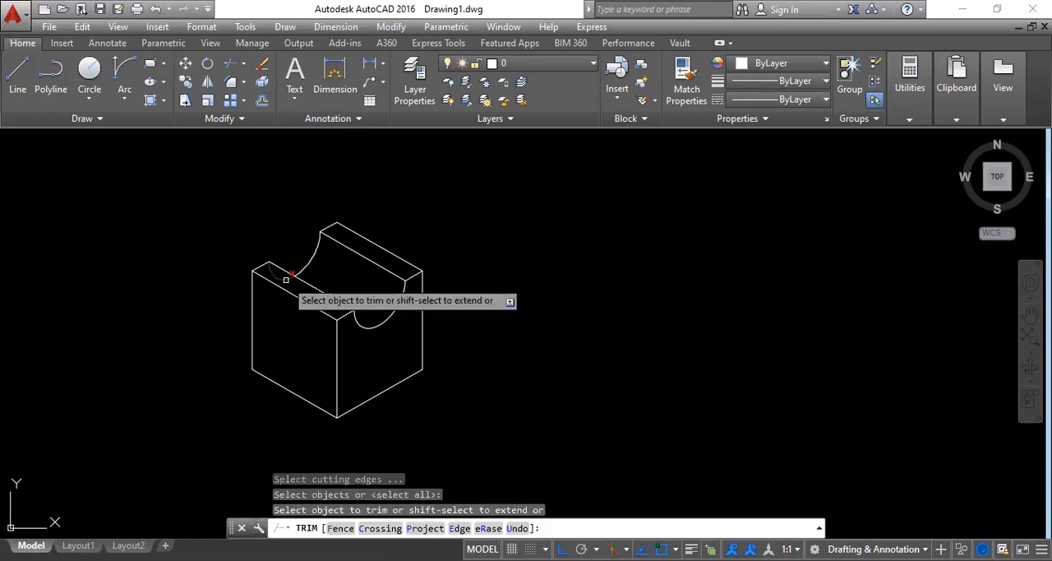
{"action": "left_click", "coordinate": [285, 279]}
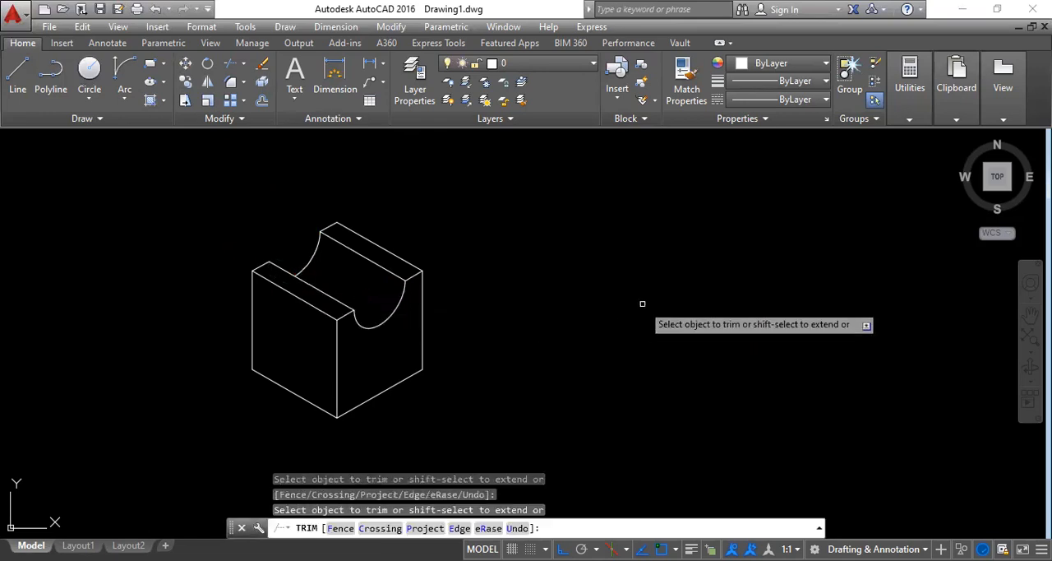
{"action": "key", "text": "Escape"}
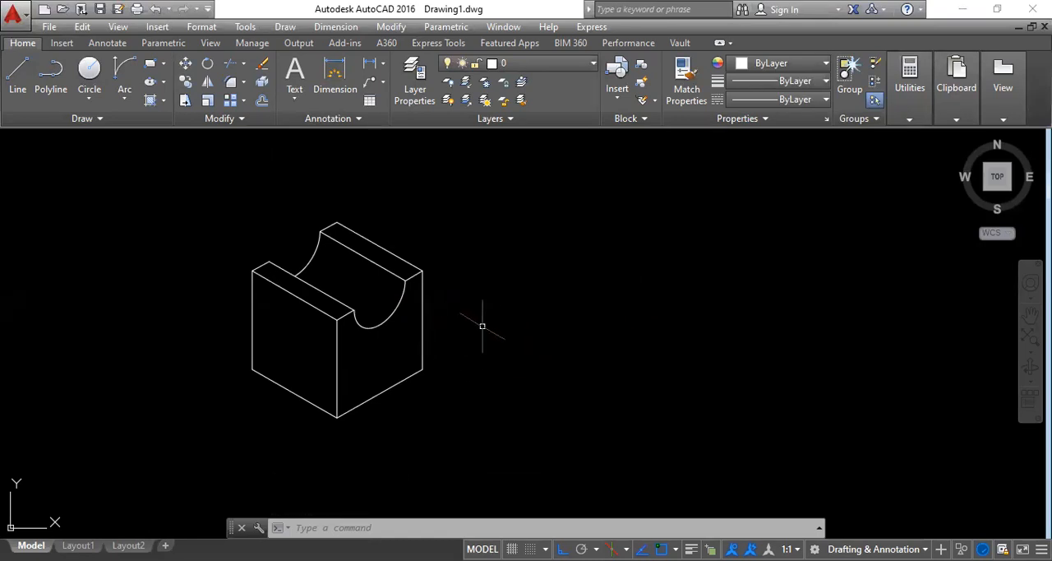
{"action": "middle_click_drag", "start_coordinate": [479, 320], "coordinate": [404, 242], "text": "shift"}
{"action": "key", "text": "ctrl+z"}
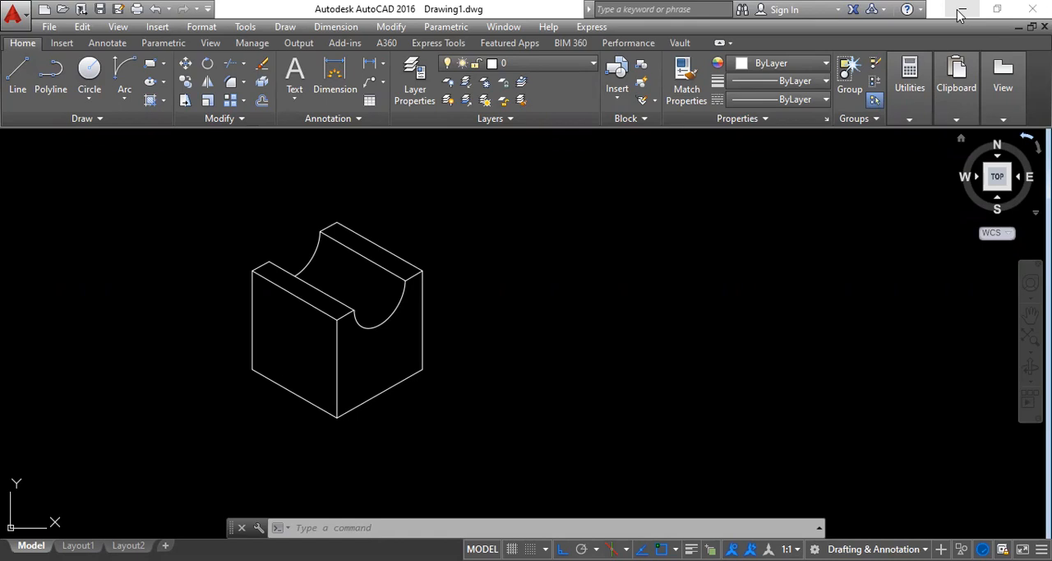
Step: Switch to the AutoCAD Mechanical workbook PDF in Adobe Acrobat Reader and look through its exercises up to the isometric view section
{"action": "left_click", "coordinate": [962, 10]}
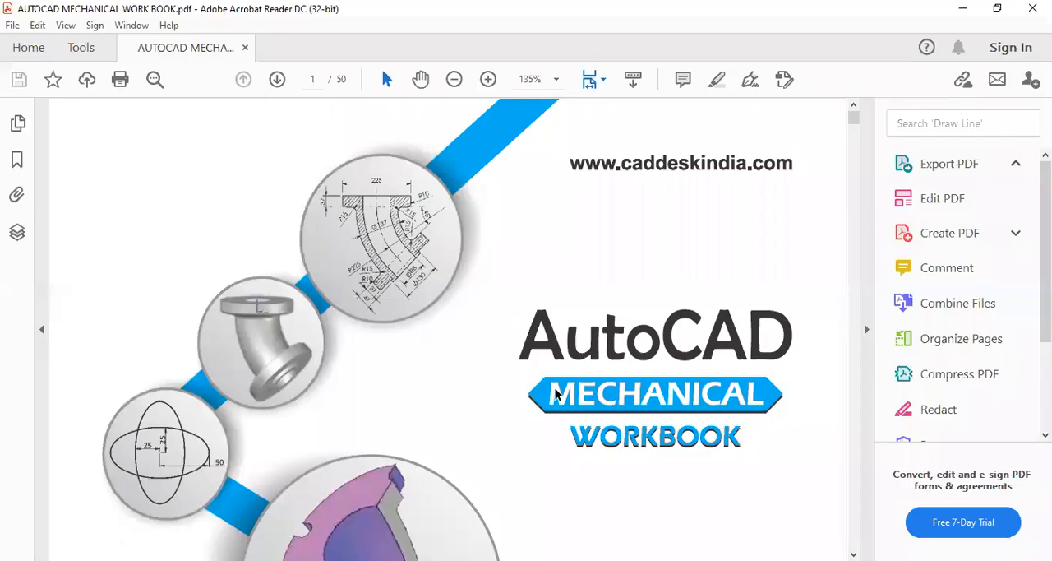
{"action": "scroll", "coordinate": [526, 403], "scroll_direction": "down", "scroll_amount": 10}
{"action": "scroll", "coordinate": [493, 406], "scroll_direction": "down", "scroll_amount": 15}
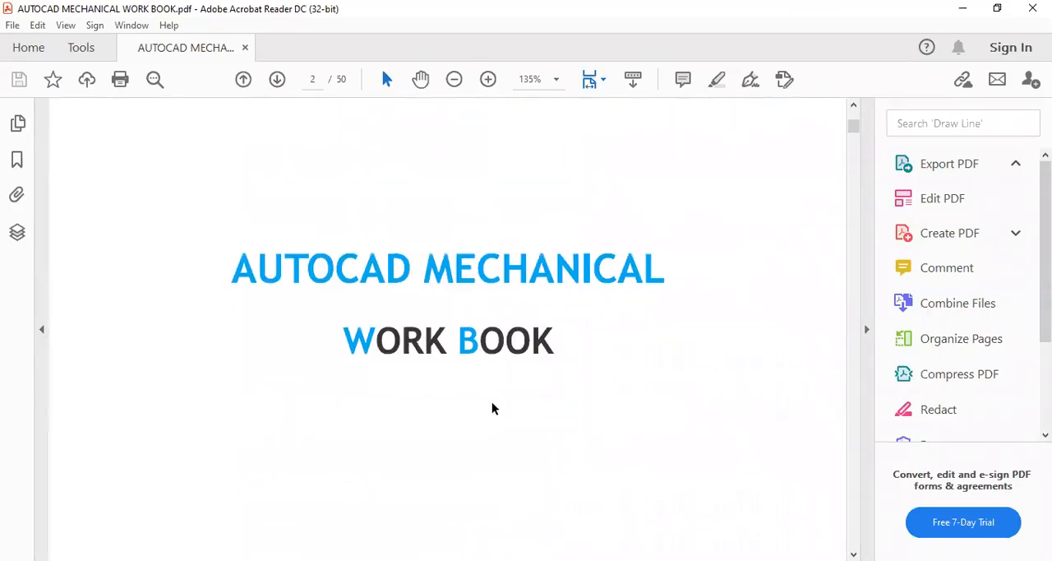
{"action": "scroll", "coordinate": [475, 402], "scroll_direction": "down", "scroll_amount": 5}
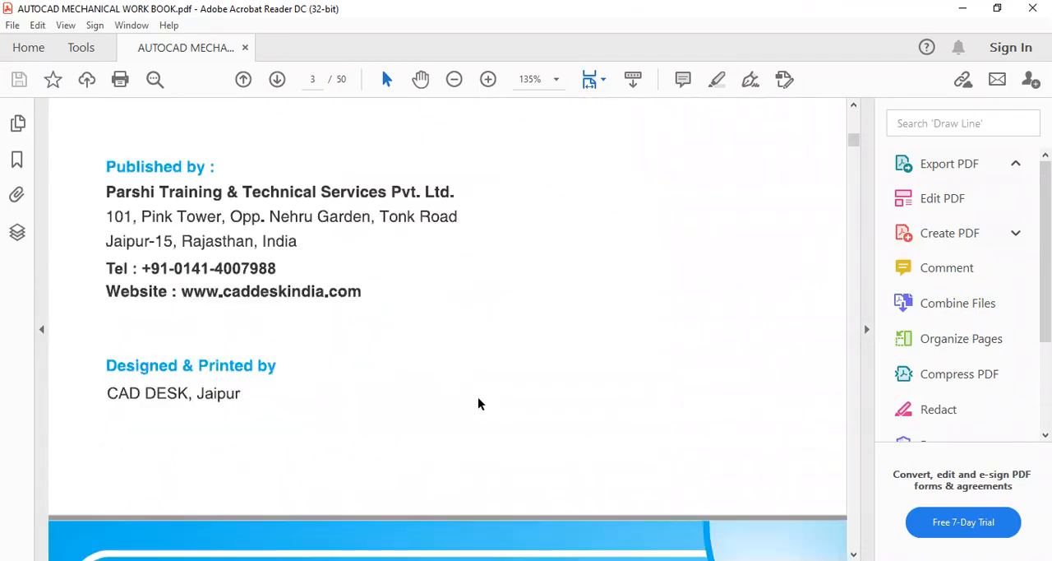
{"action": "scroll", "coordinate": [480, 403], "scroll_direction": "down", "scroll_amount": 1}
{"action": "scroll", "coordinate": [479, 403], "scroll_direction": "down", "scroll_amount": 20}
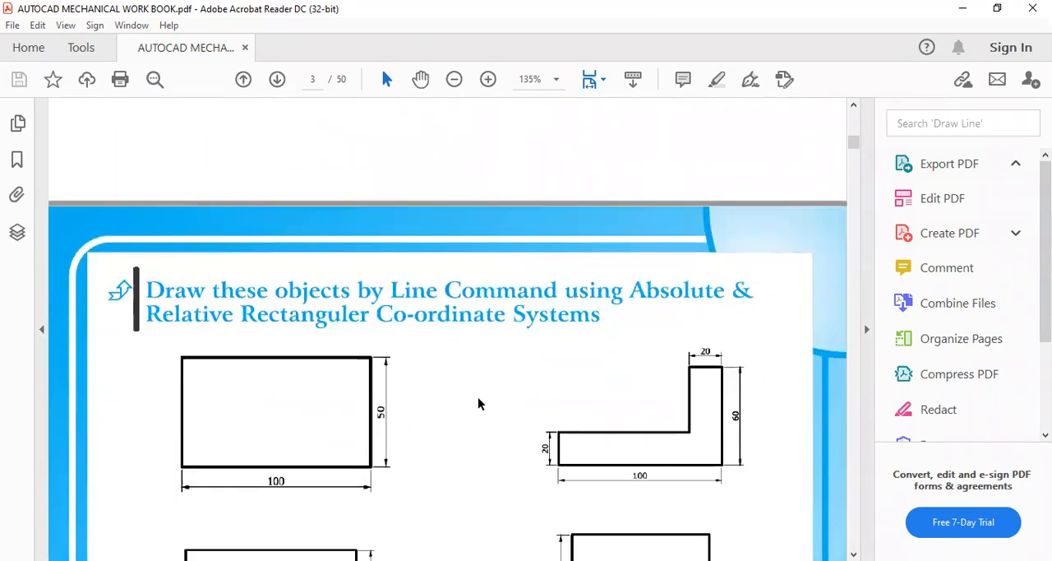
{"action": "scroll", "coordinate": [479, 403], "scroll_direction": "down", "scroll_amount": 20}
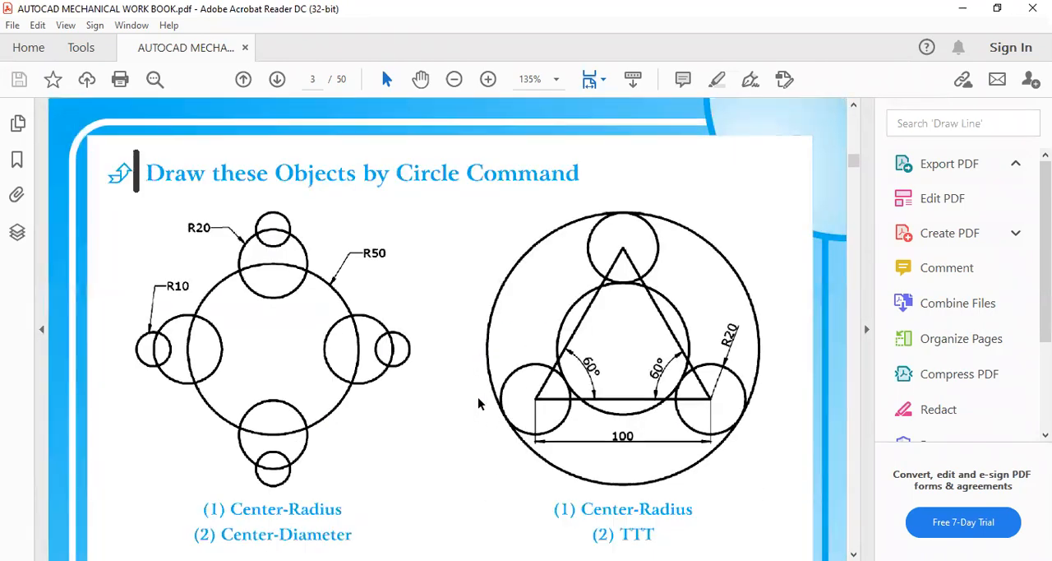
{"action": "scroll", "coordinate": [479, 402], "scroll_direction": "down", "scroll_amount": 20}
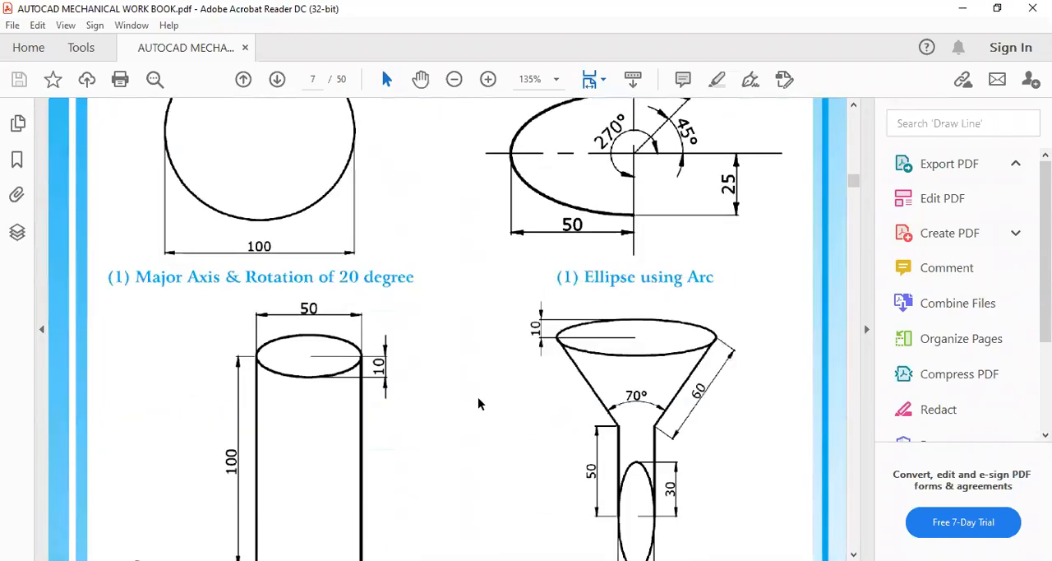
{"action": "scroll", "coordinate": [480, 402], "scroll_direction": "down", "scroll_amount": 20}
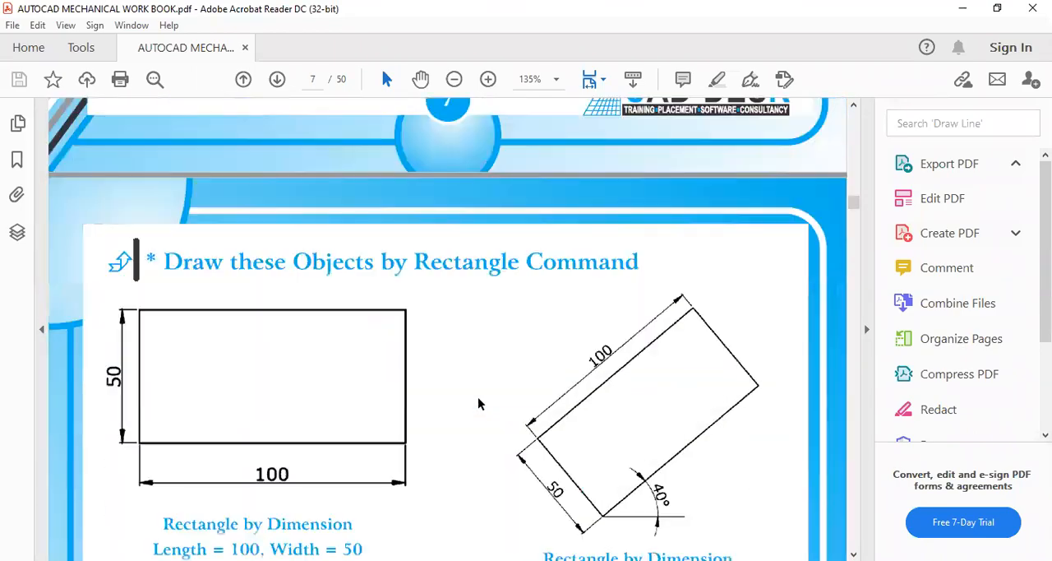
{"action": "scroll", "coordinate": [479, 403], "scroll_direction": "down", "scroll_amount": 20}
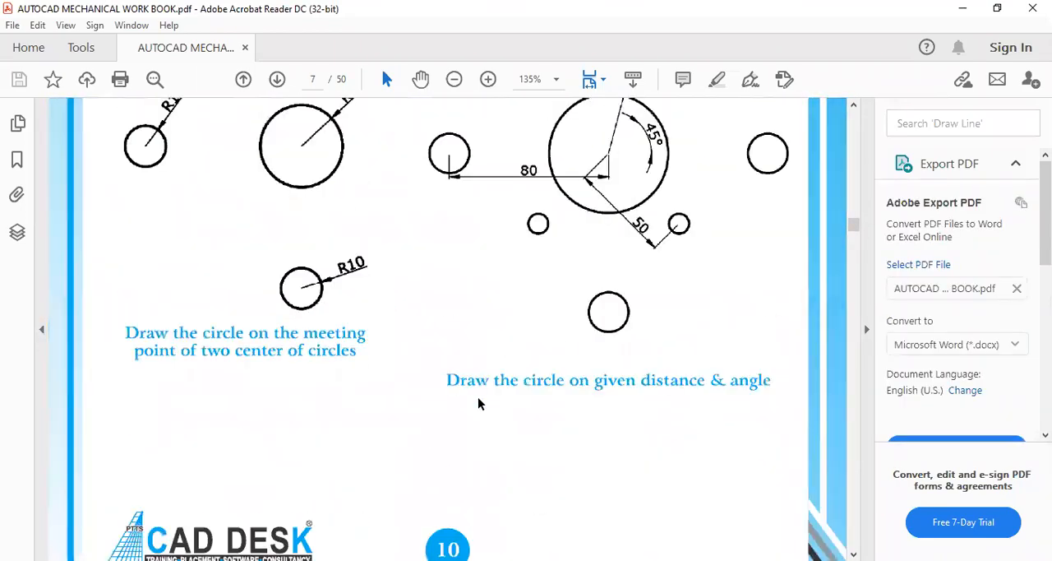
{"action": "scroll", "coordinate": [479, 403], "scroll_direction": "down", "scroll_amount": 20}
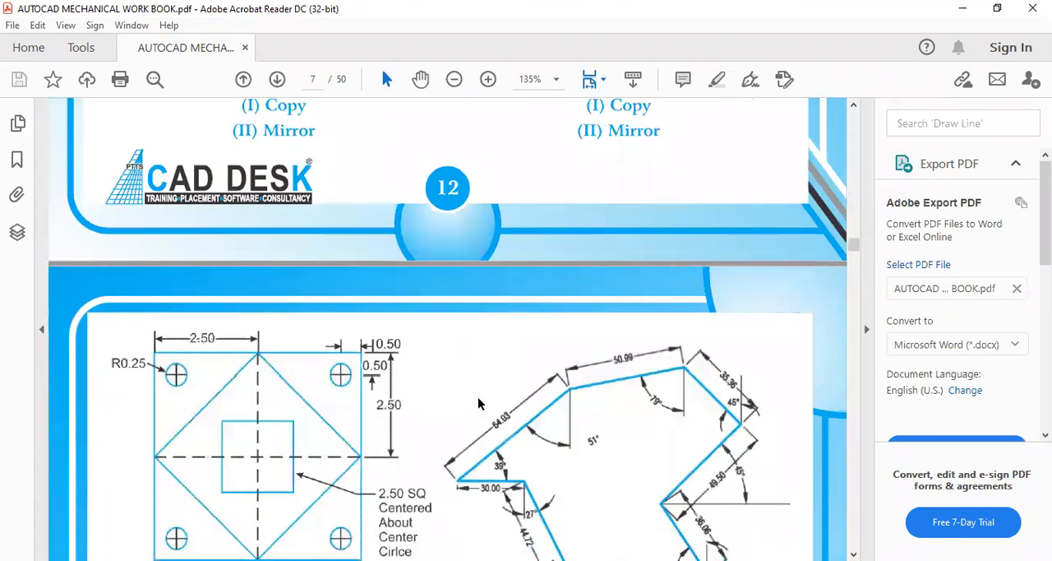
{"action": "scroll", "coordinate": [480, 403], "scroll_direction": "down", "scroll_amount": 20}
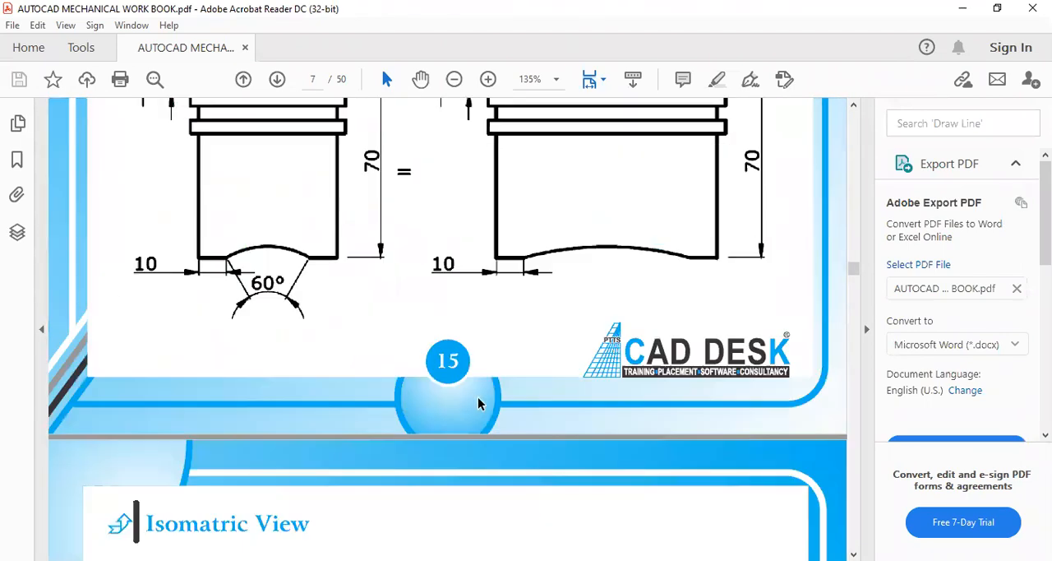
Step: Examine the dimensioned isometric view exercises in the workbook, from the stepped blocks to the brackets with round holes
{"action": "scroll", "coordinate": [501, 369], "scroll_direction": "up", "scroll_amount": 2}
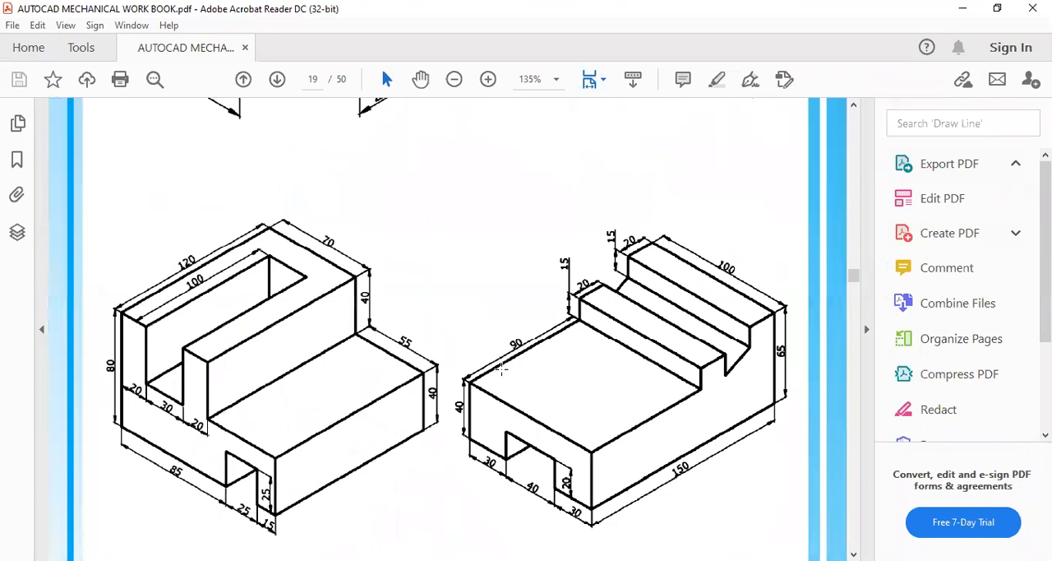
{"action": "scroll", "coordinate": [498, 372], "scroll_direction": "down", "scroll_amount": 10}
{"action": "scroll", "coordinate": [494, 374], "scroll_direction": "up", "scroll_amount": 3}
{"action": "scroll", "coordinate": [496, 374], "scroll_direction": "down", "scroll_amount": 5}
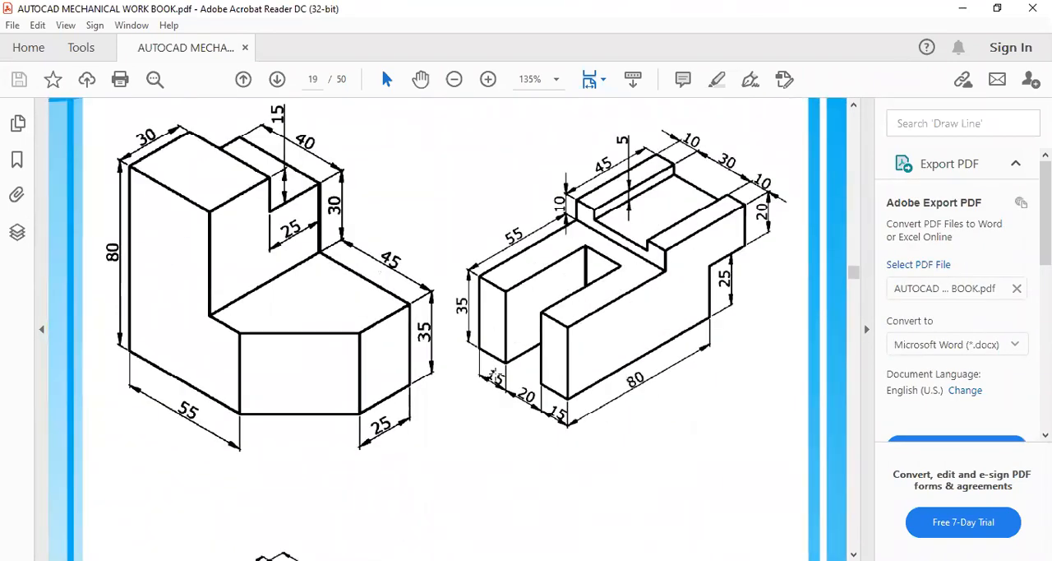
{"action": "scroll", "coordinate": [496, 373], "scroll_direction": "down", "scroll_amount": 3}
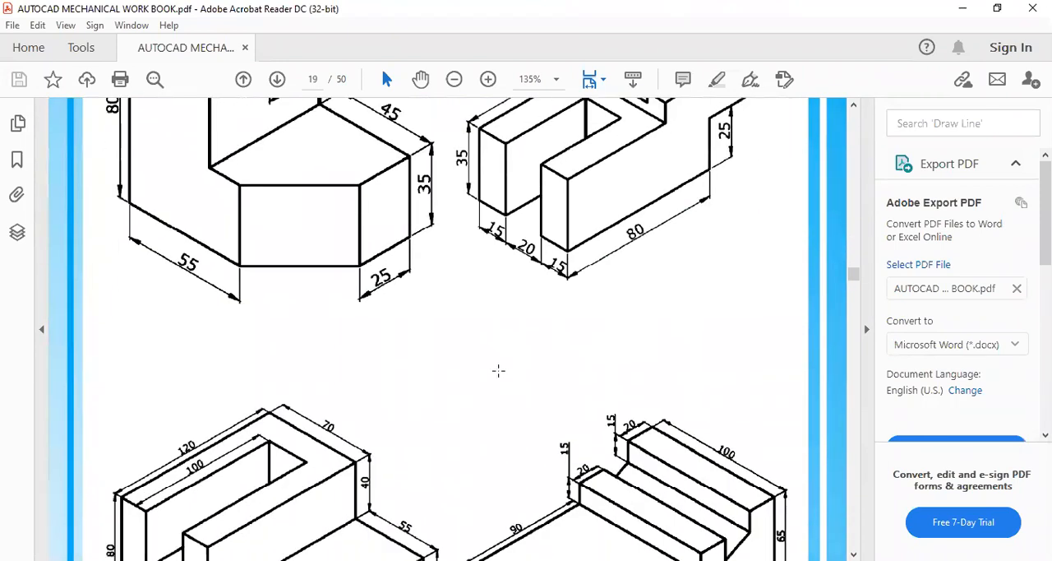
{"action": "scroll", "coordinate": [498, 371], "scroll_direction": "down", "scroll_amount": 20}
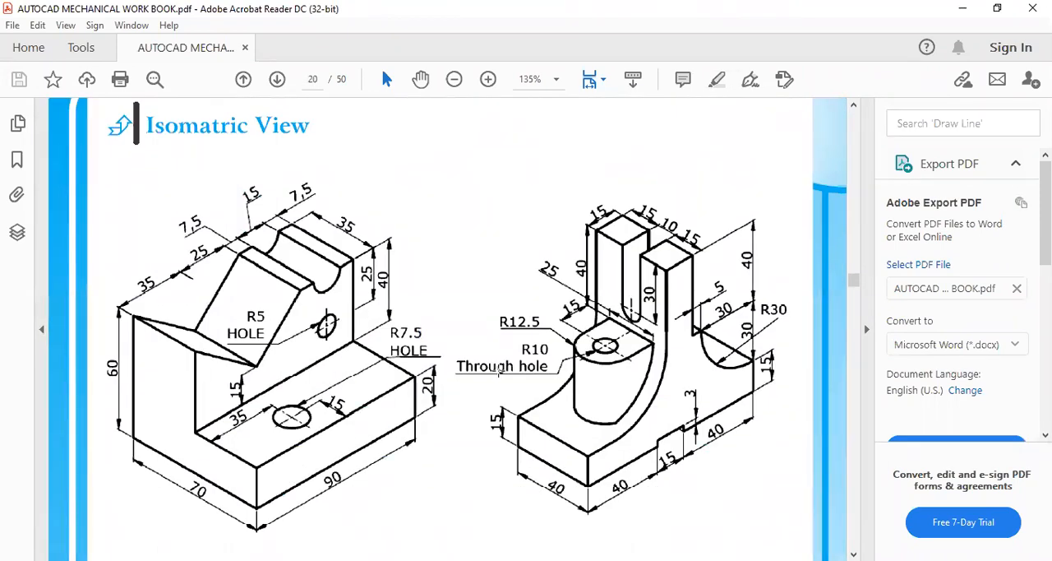
{"action": "scroll", "coordinate": [498, 371], "scroll_direction": "down", "scroll_amount": 12}
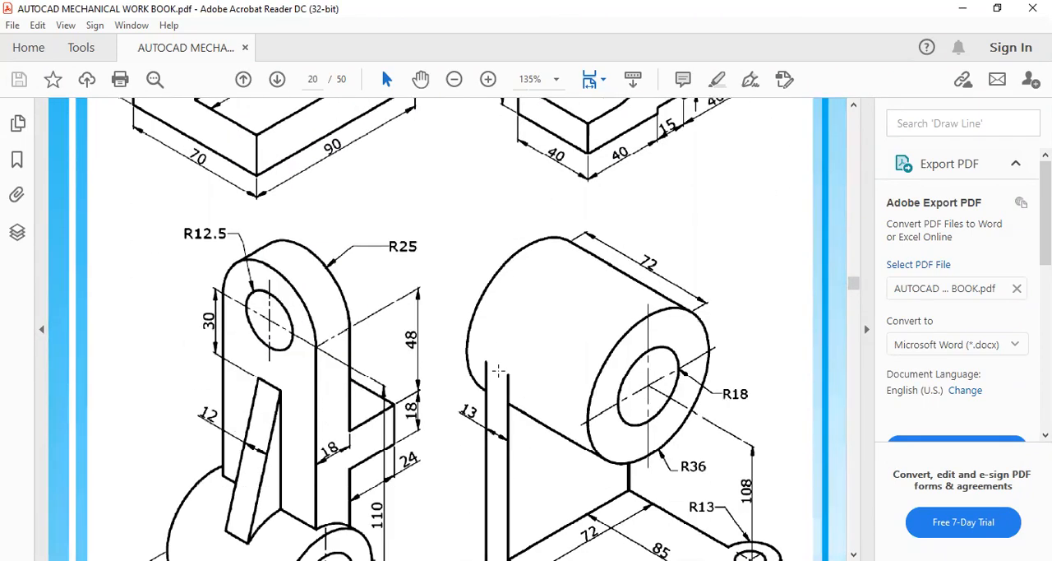
{"action": "scroll", "coordinate": [498, 370], "scroll_direction": "down", "scroll_amount": 16}
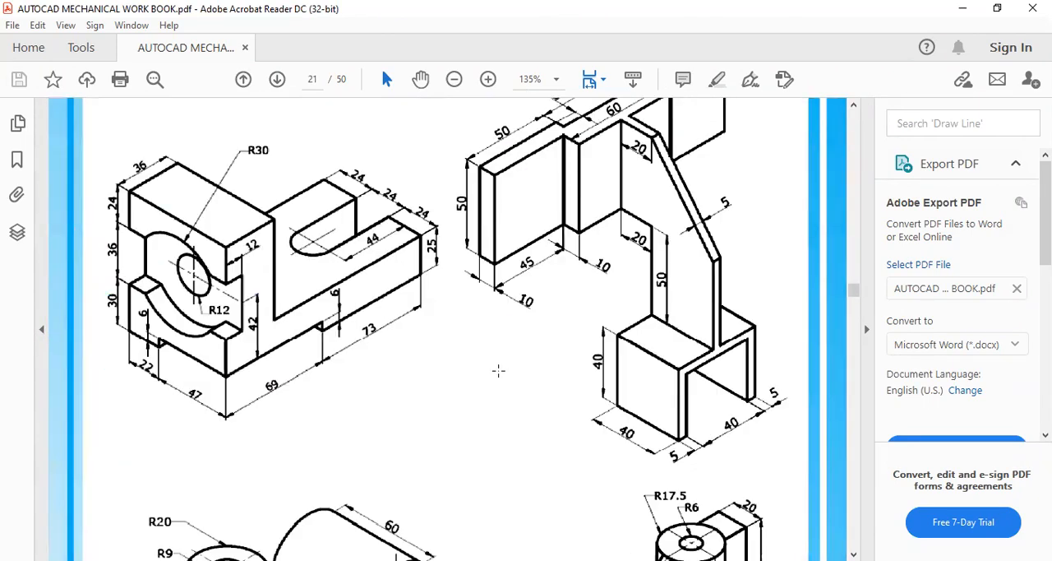
{"action": "scroll", "coordinate": [498, 370], "scroll_direction": "down", "scroll_amount": 15}
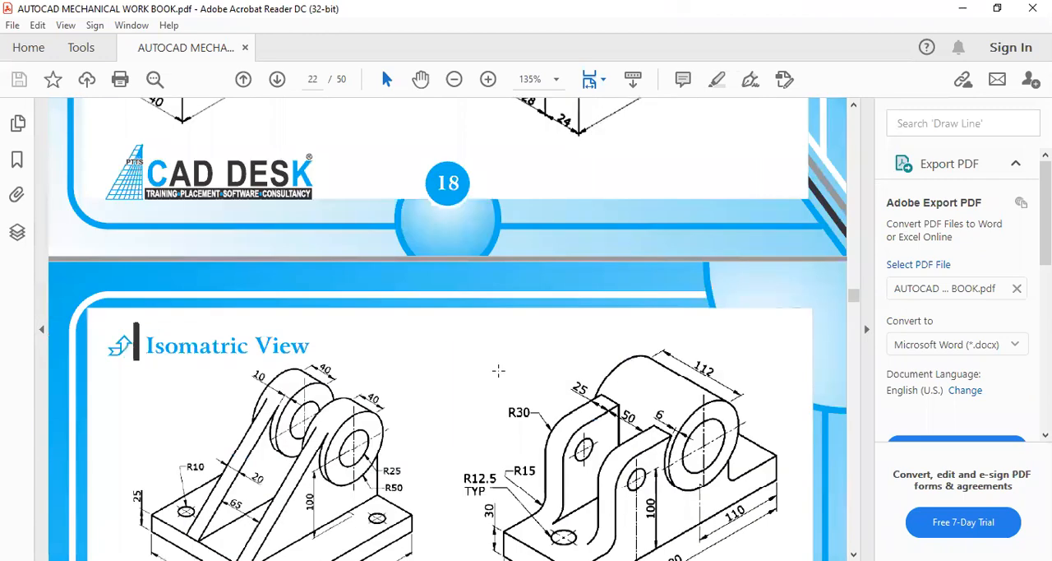
Step: Examine the dimensioned isometric view exercises on workbook pages 19 to 21, from the ribbed brackets to the blocks with through holes
{"action": "scroll", "coordinate": [498, 371], "scroll_direction": "up", "scroll_amount": 4}
{"action": "scroll", "coordinate": [498, 371], "scroll_direction": "down", "scroll_amount": 15}
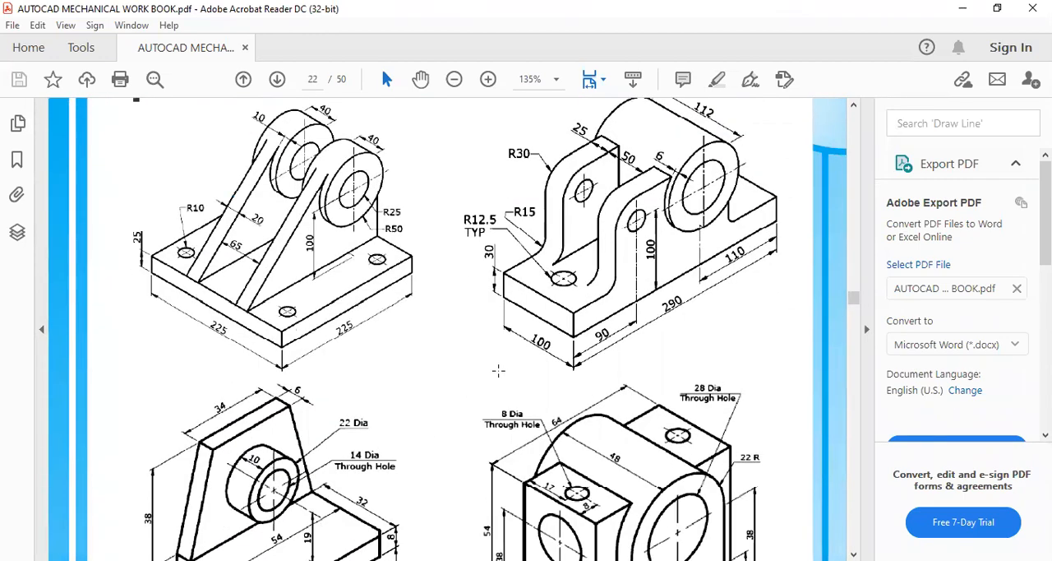
{"action": "scroll", "coordinate": [498, 371], "scroll_direction": "down", "scroll_amount": 15}
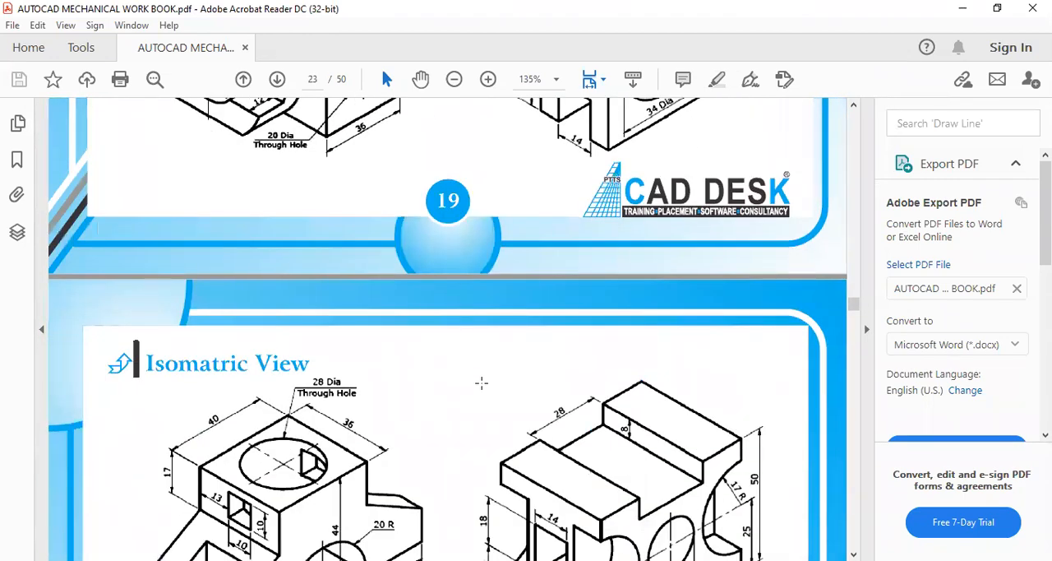
{"action": "scroll", "coordinate": [481, 382], "scroll_direction": "down", "scroll_amount": 15}
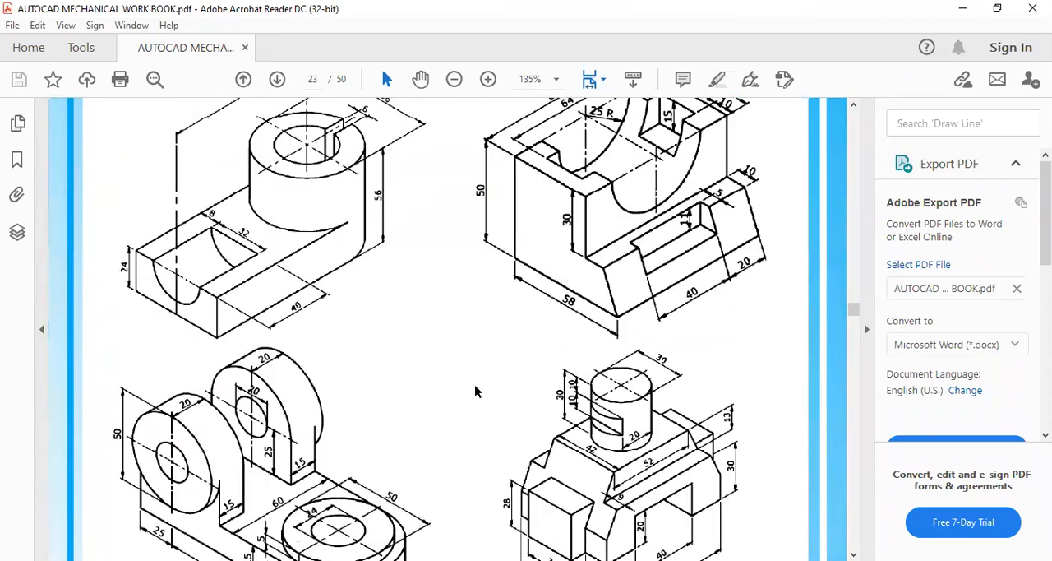
{"action": "scroll", "coordinate": [475, 391], "scroll_direction": "down", "scroll_amount": 3}
{"action": "scroll", "coordinate": [475, 392], "scroll_direction": "up", "scroll_amount": 4}
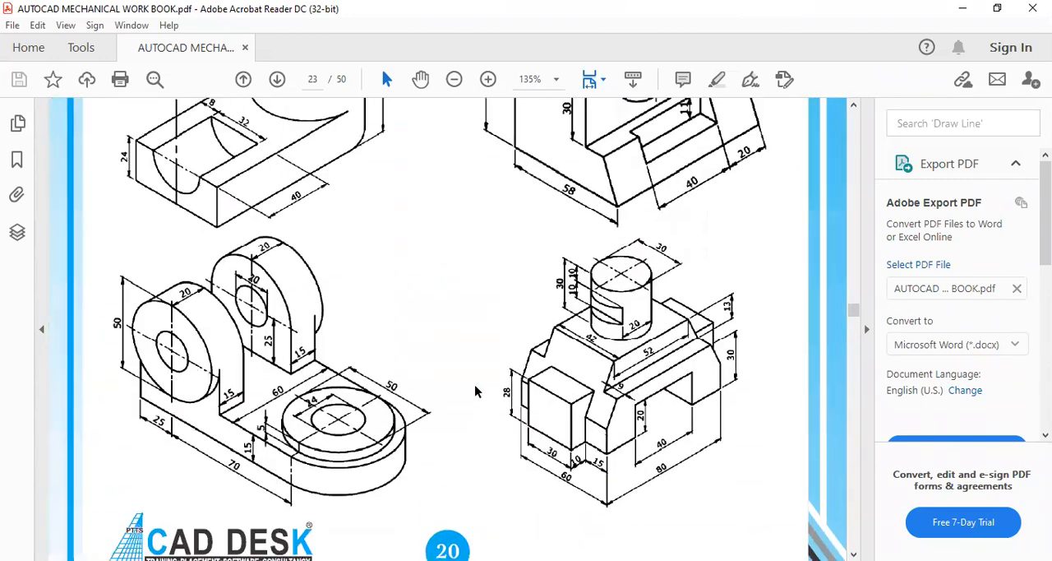
{"action": "scroll", "coordinate": [475, 391], "scroll_direction": "down", "scroll_amount": 10}
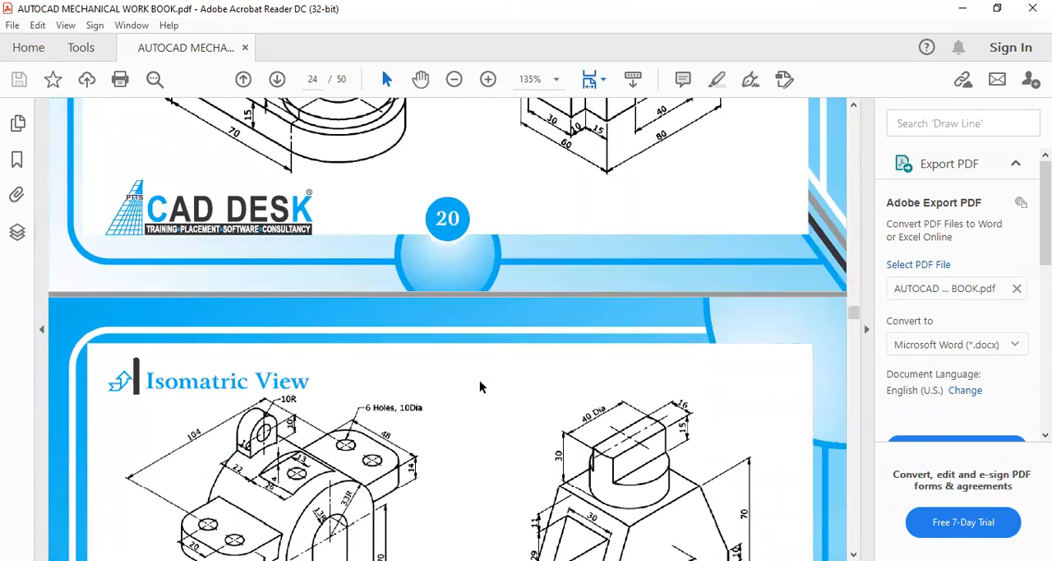
{"action": "scroll", "coordinate": [480, 386], "scroll_direction": "down", "scroll_amount": 2}
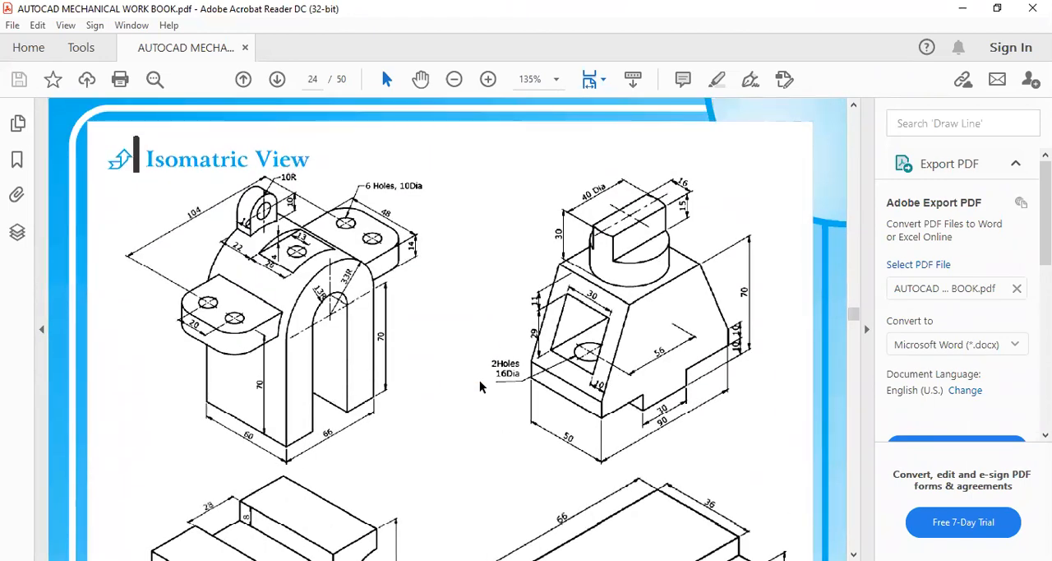
{"action": "scroll", "coordinate": [481, 384], "scroll_direction": "down", "scroll_amount": 10}
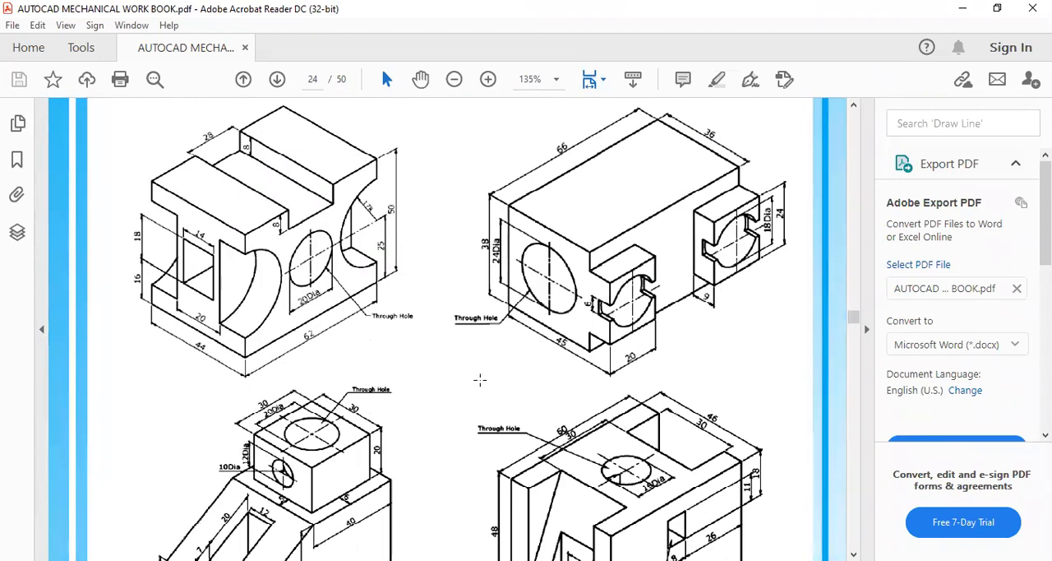
Step: Go back through the isometric exercises to the slotted block with the R30 arc and the angled bracket on workbook page 18
{"action": "scroll", "coordinate": [480, 379], "scroll_direction": "up", "scroll_amount": 20}
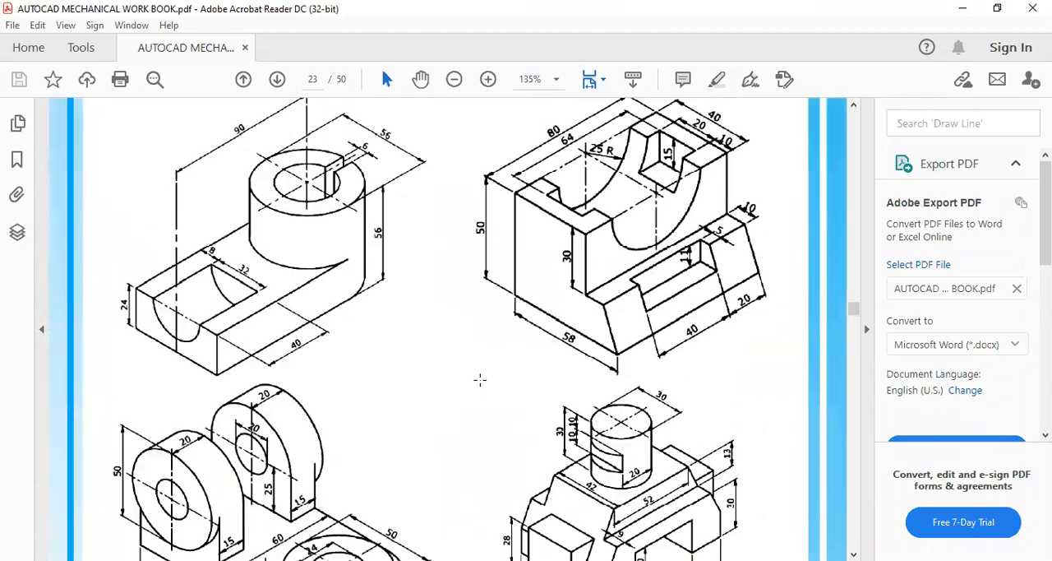
{"action": "scroll", "coordinate": [480, 380], "scroll_direction": "up", "scroll_amount": 20}
{"action": "scroll", "coordinate": [480, 380], "scroll_direction": "up", "scroll_amount": 20}
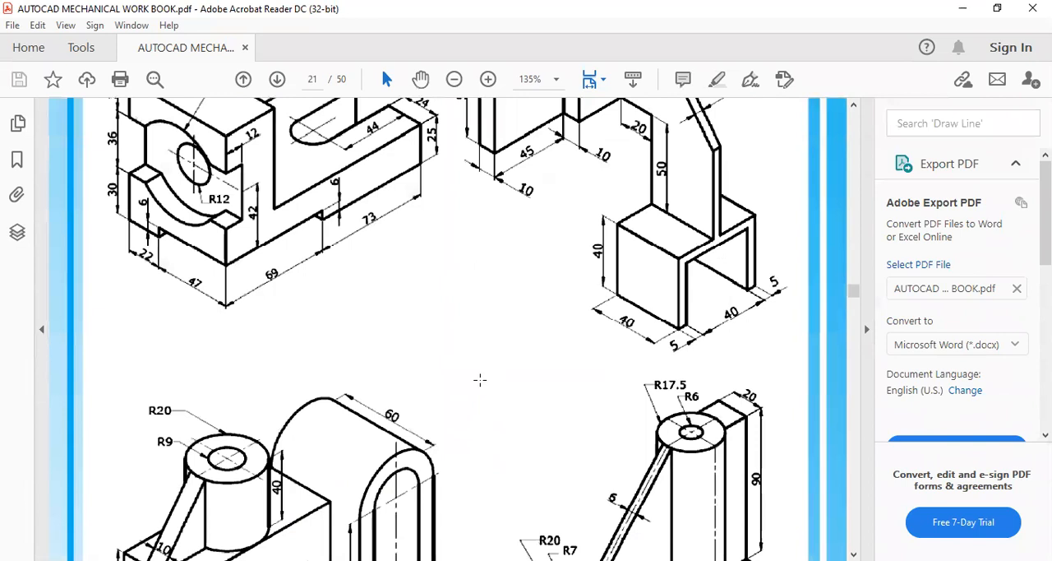
{"action": "scroll", "coordinate": [480, 380], "scroll_direction": "up", "scroll_amount": 5}
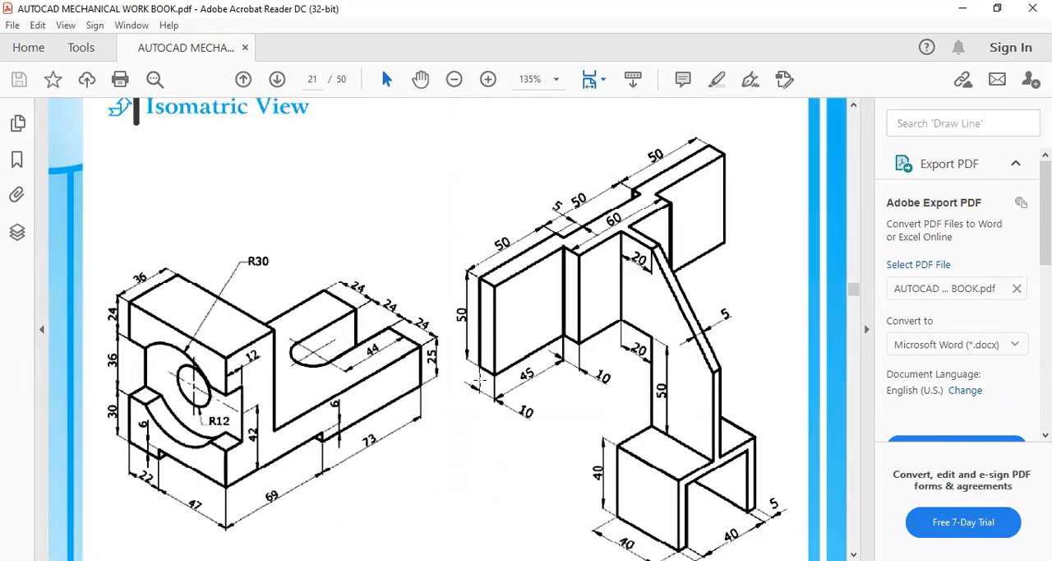